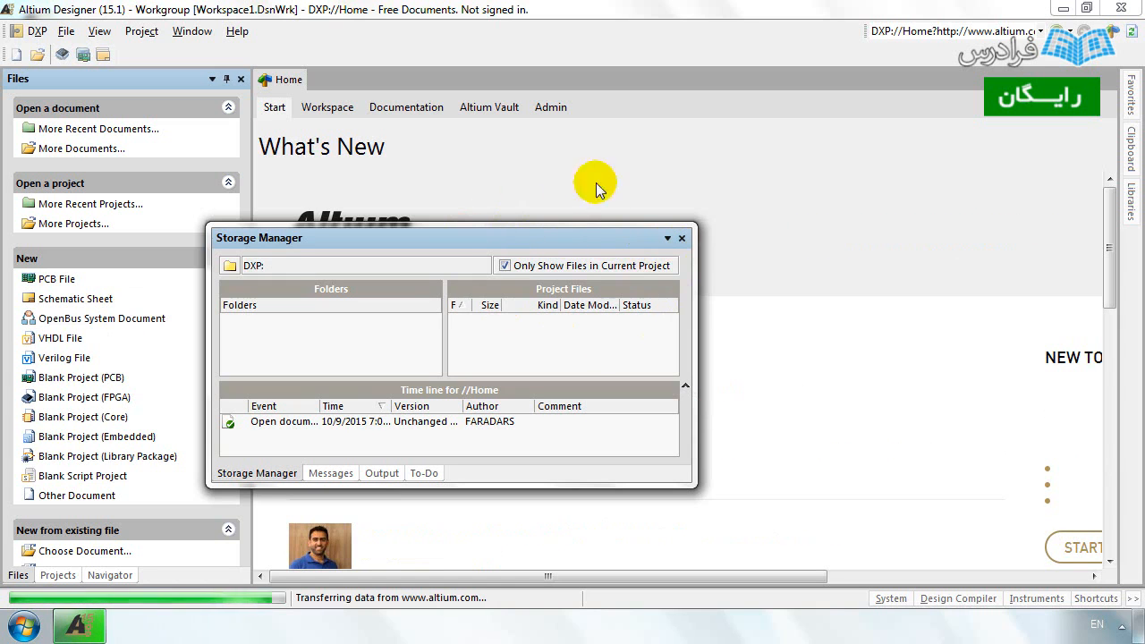
# Close the floating Storage Manager panel.
pyautogui.click(681, 239)
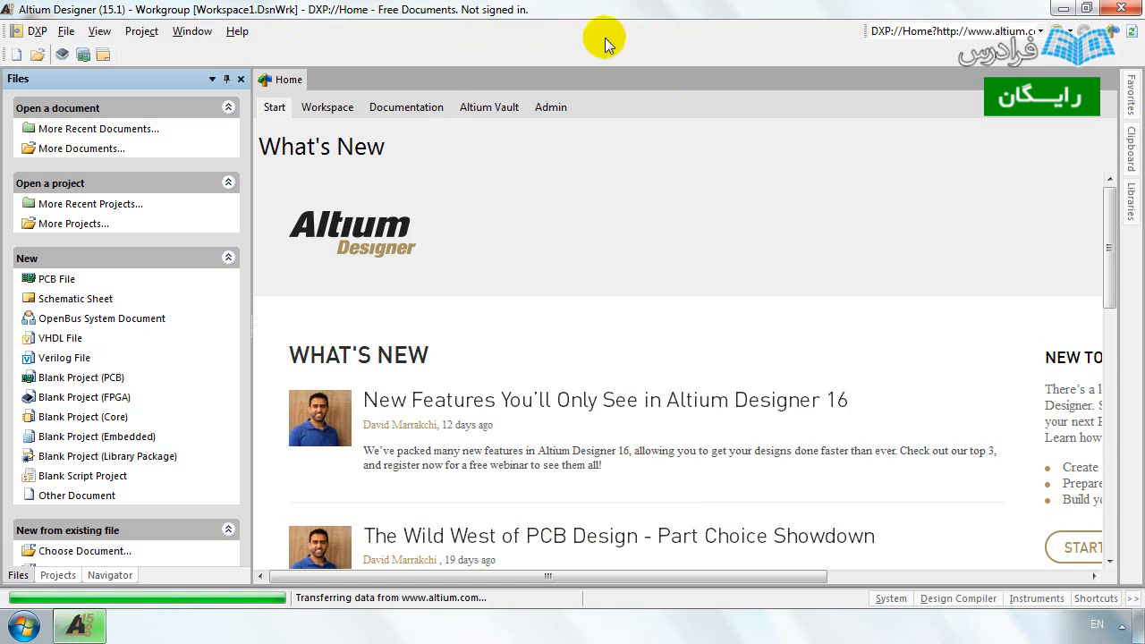
# Examine the commands for creating and opening files and the list of recent documents, projects and design workspaces.
pyautogui.click(68, 36)
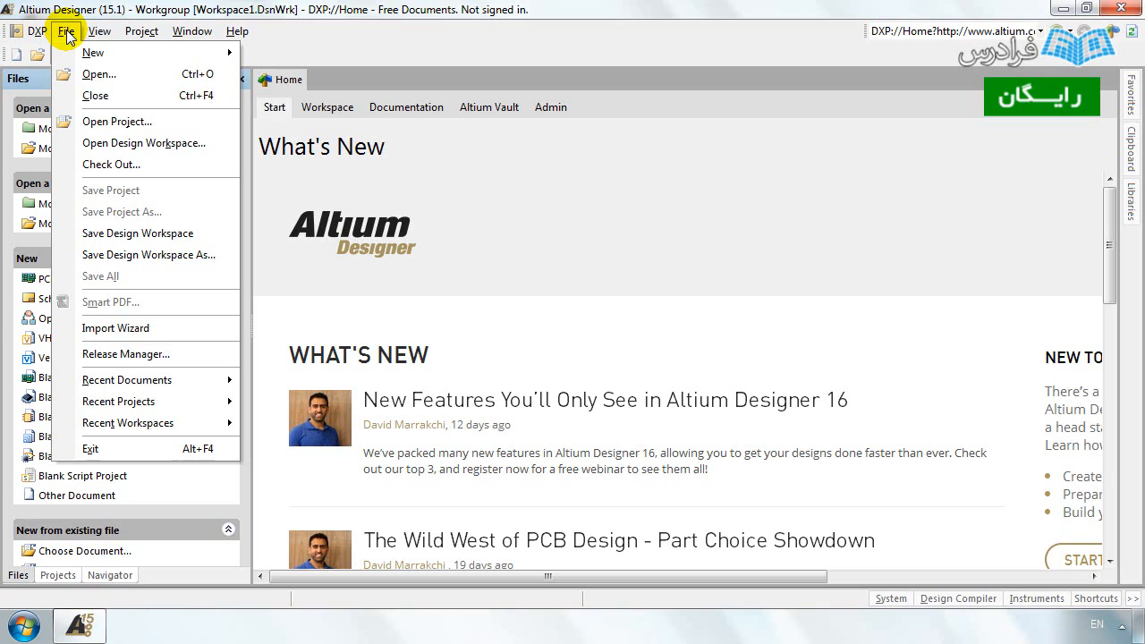
pyautogui.press('Down')
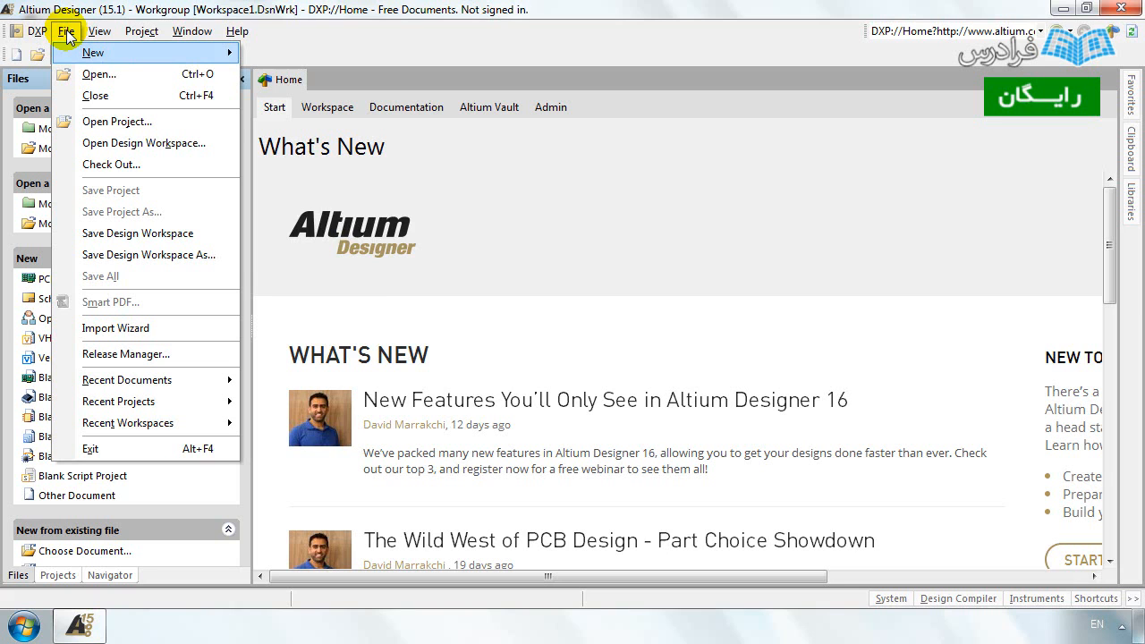
pyautogui.press('Right')
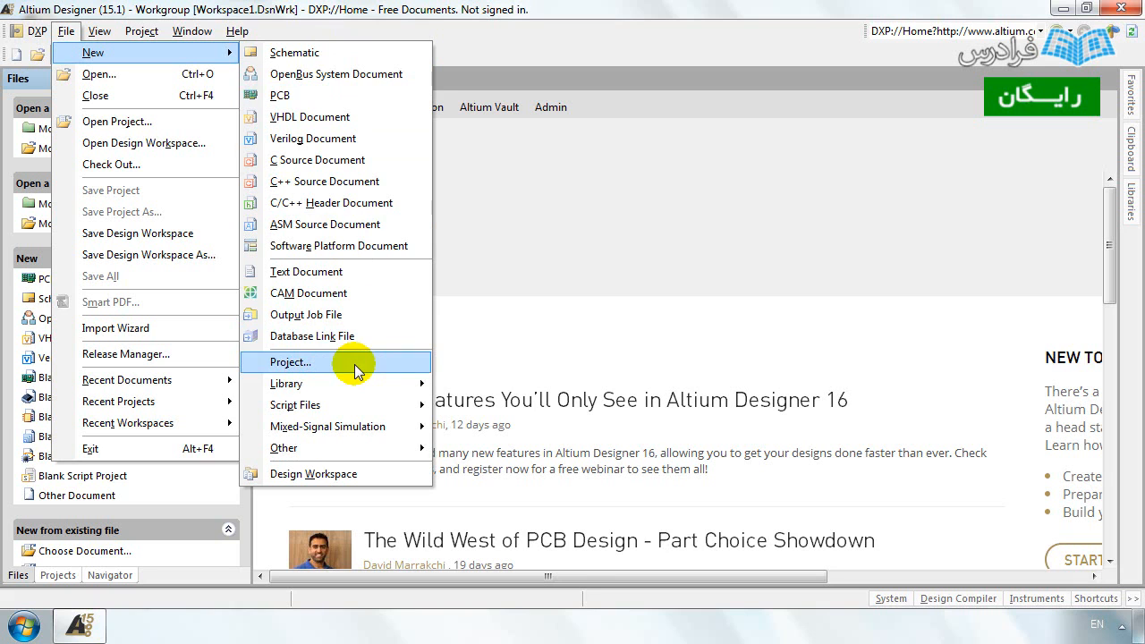
pyautogui.moveTo(363, 385)
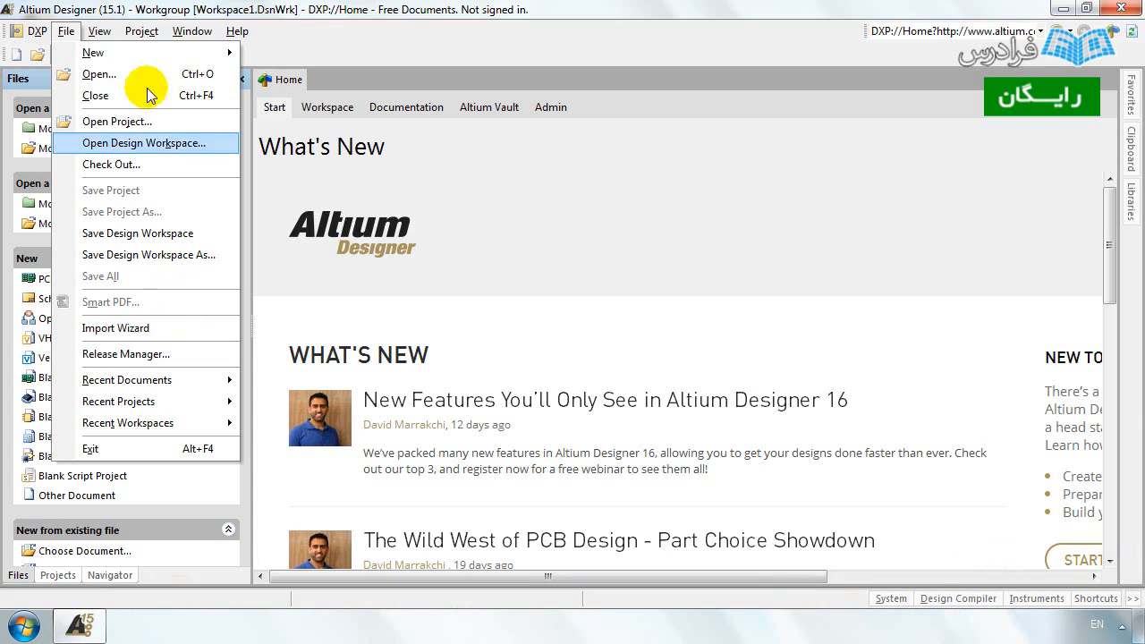
pyautogui.click(144, 40)
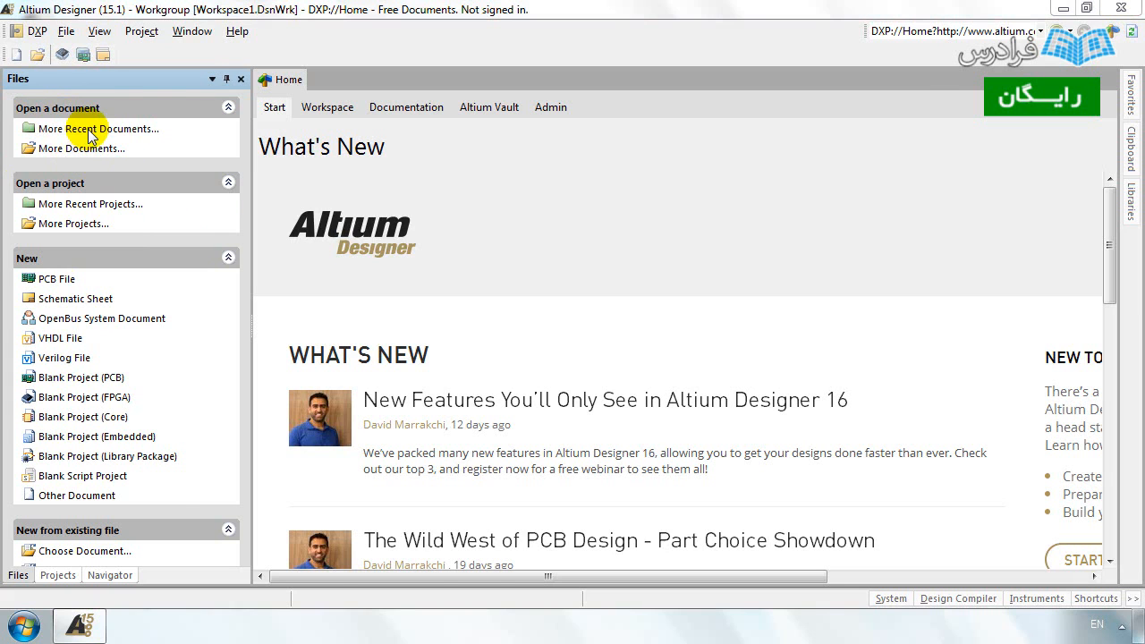
pyautogui.click(90, 136)
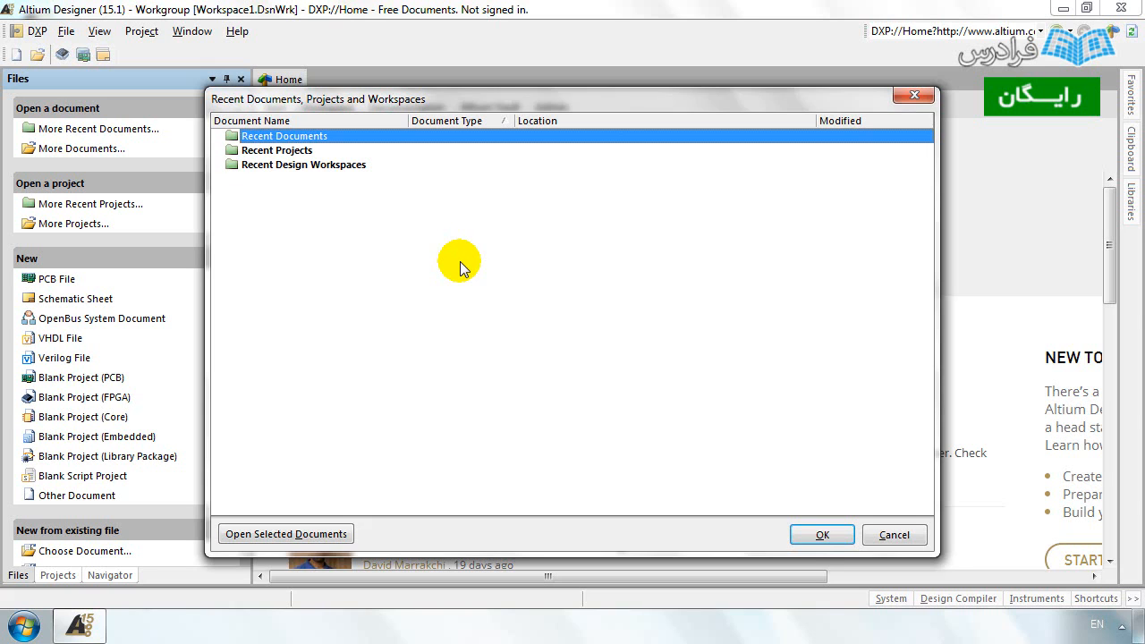
pyautogui.click(915, 94)
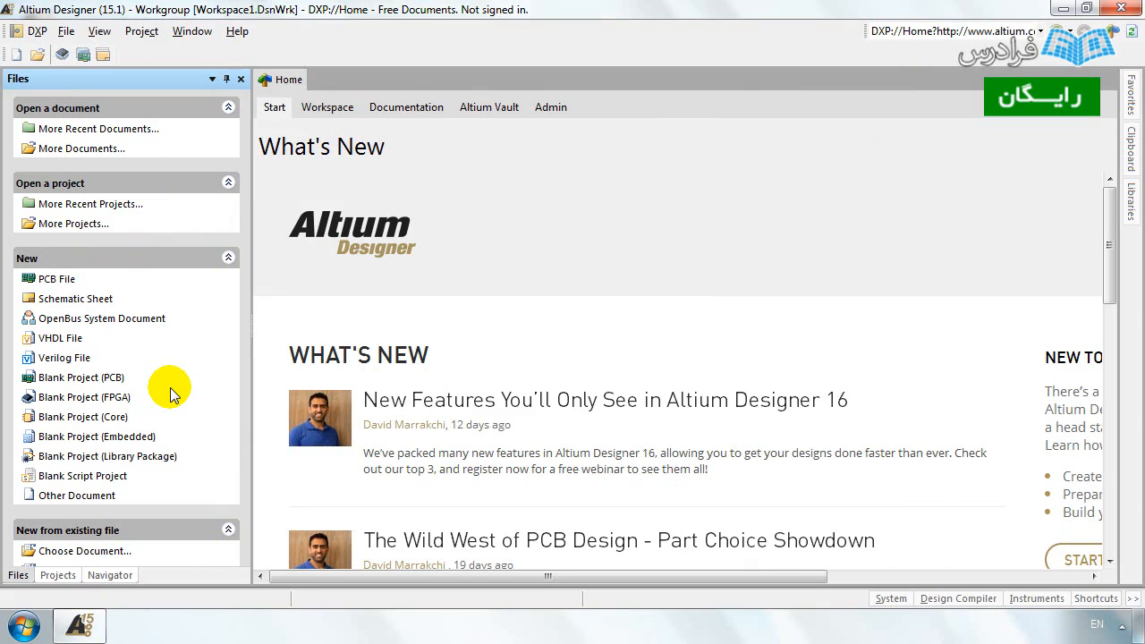
pyautogui.click(67, 31)
pyautogui.moveTo(86, 58)
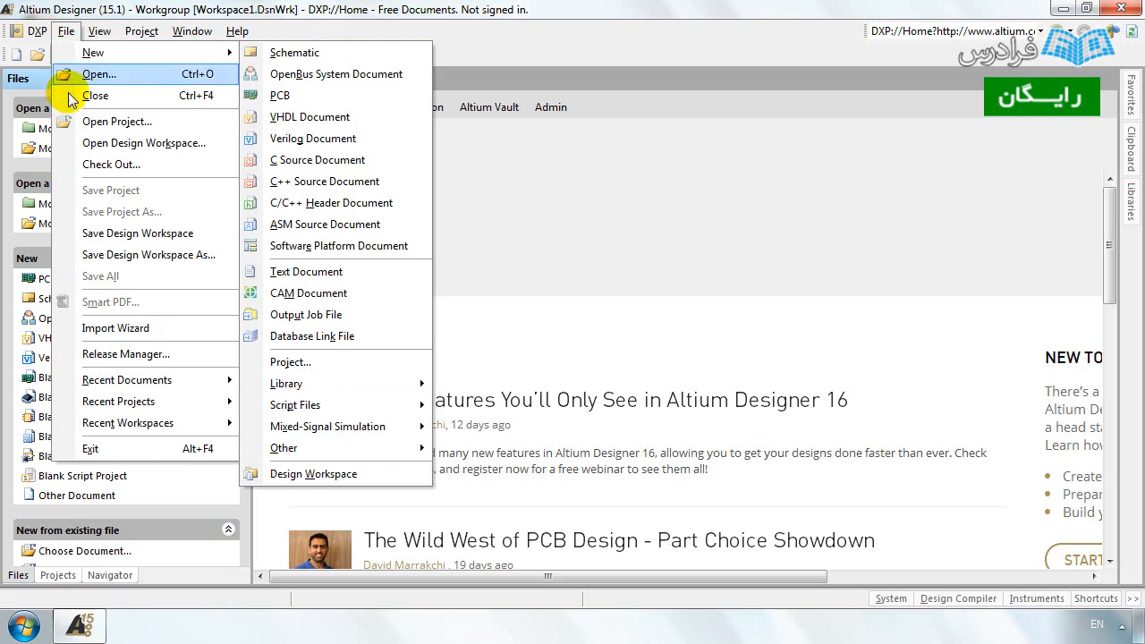
pyautogui.click(3, 313)
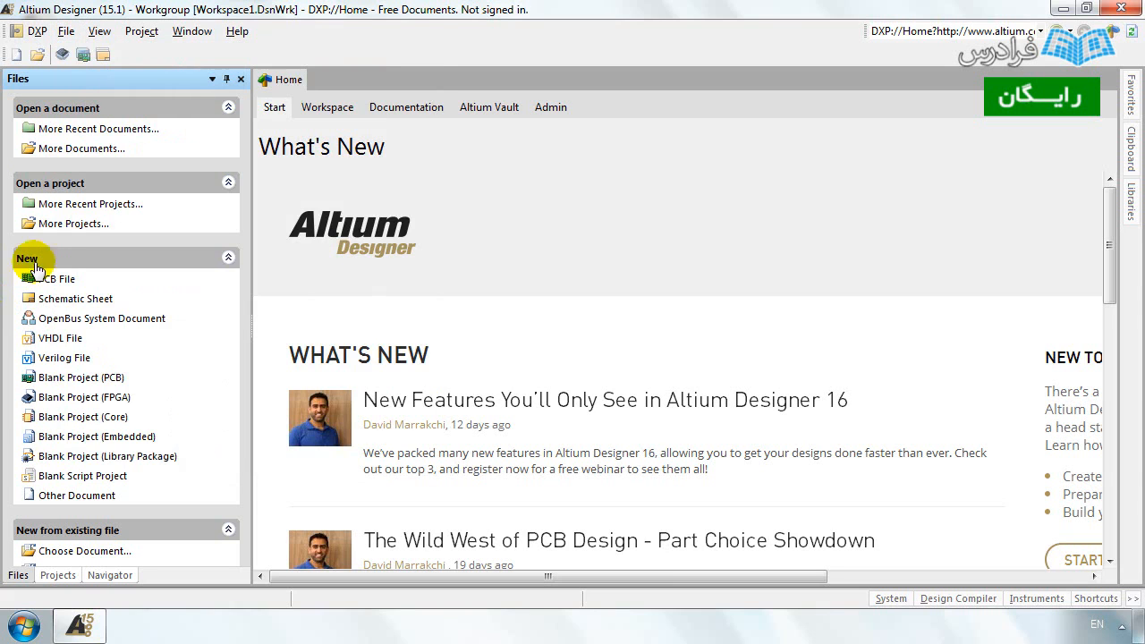
# Collapse the Open a document and New sections of the Files panel, keeping Open a project expanded.
pyautogui.click(135, 111)
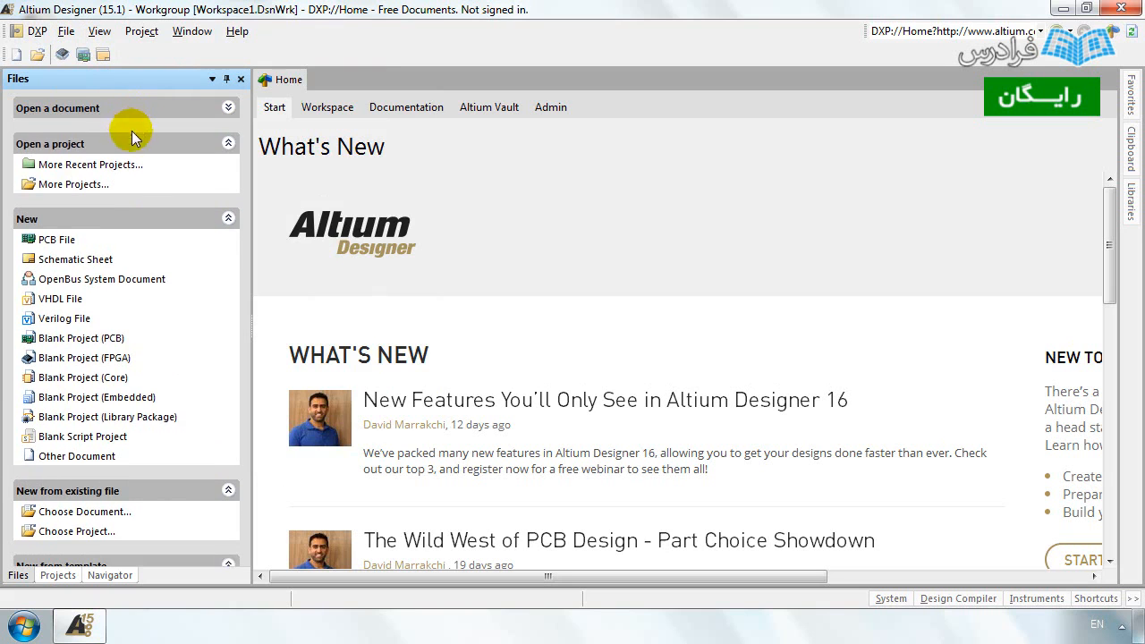
pyautogui.click(135, 146)
pyautogui.click(140, 182)
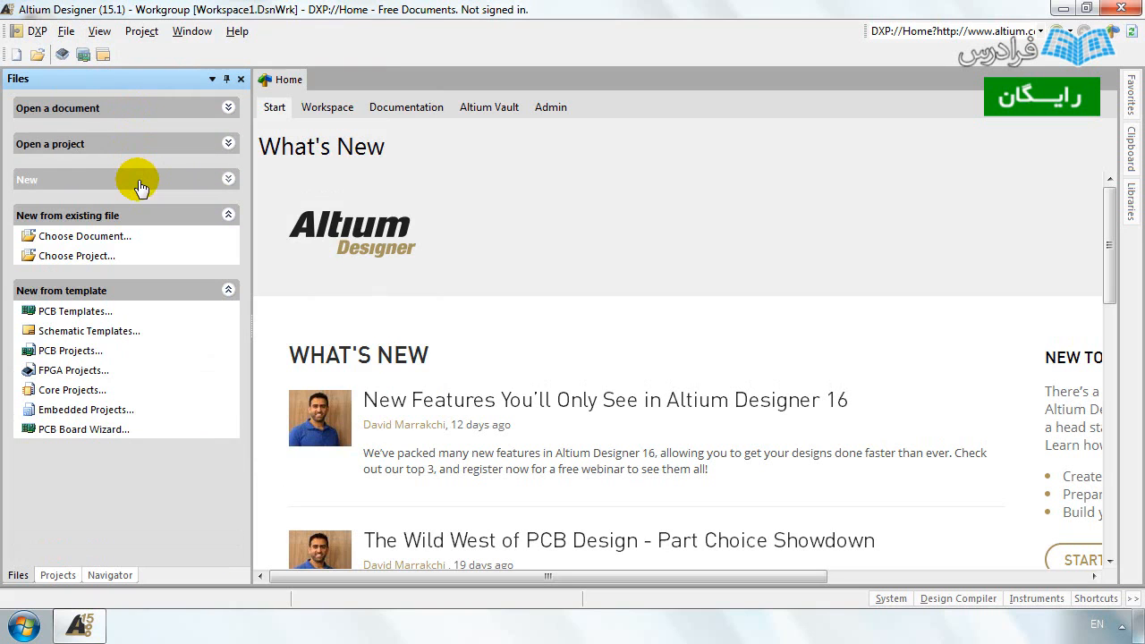
pyautogui.click(92, 239)
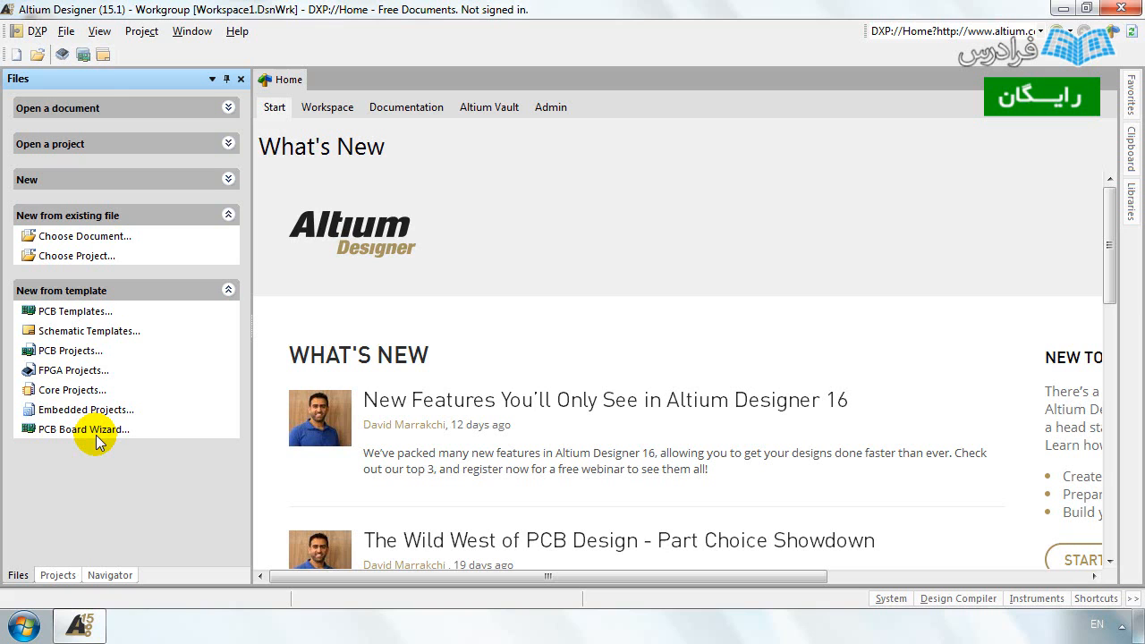
pyautogui.click(217, 181)
pyautogui.click(211, 149)
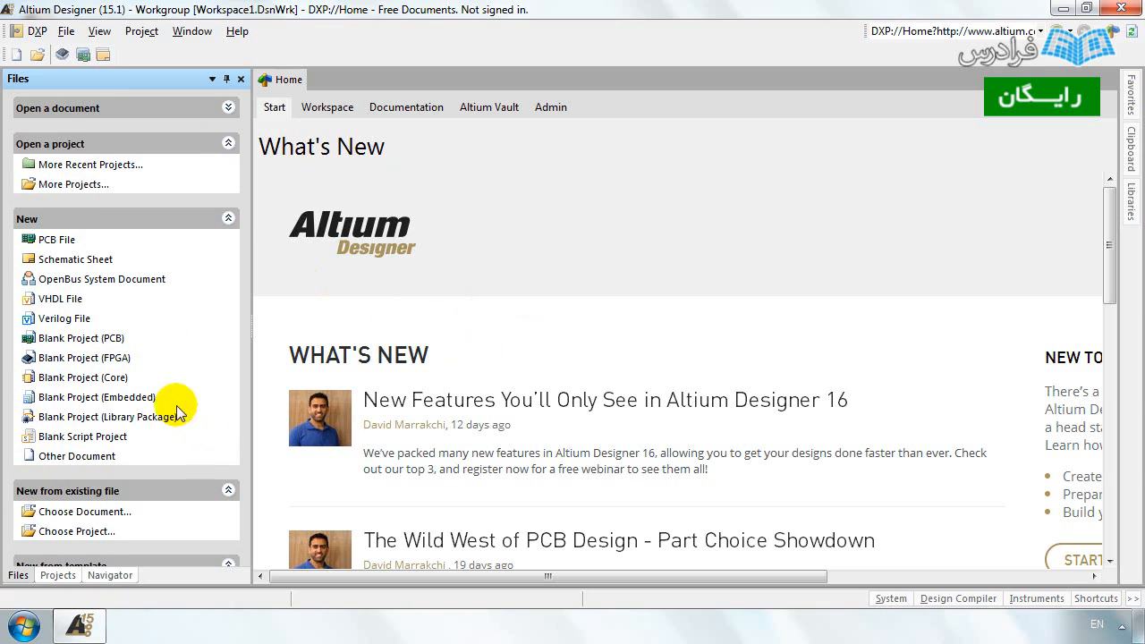
pyautogui.click(208, 222)
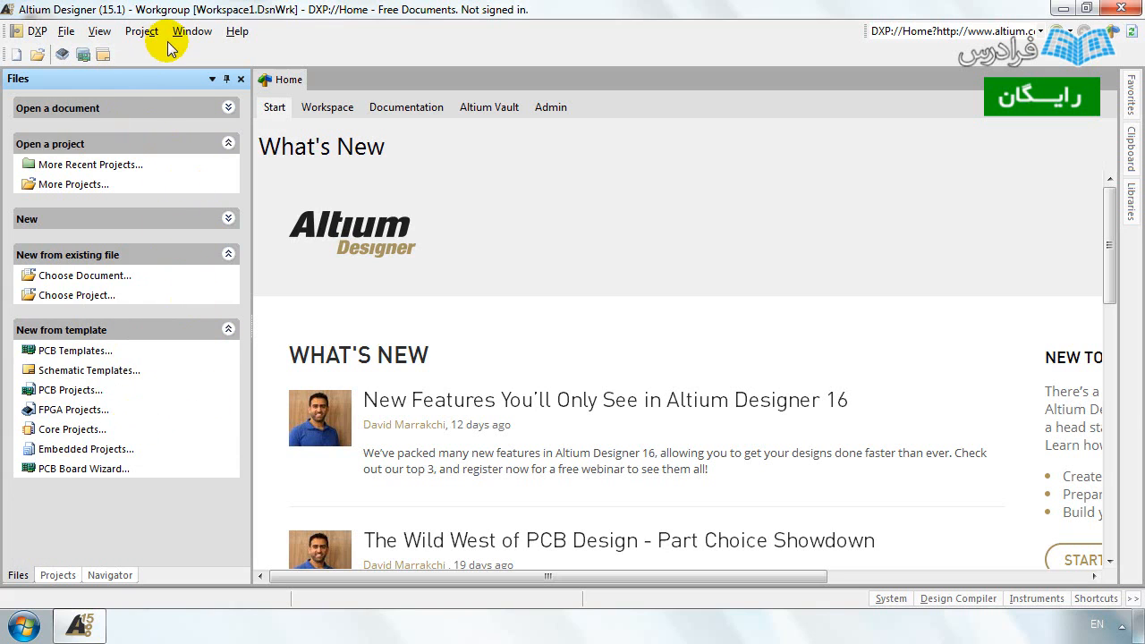
pyautogui.click(238, 30)
pyautogui.click(854, 106)
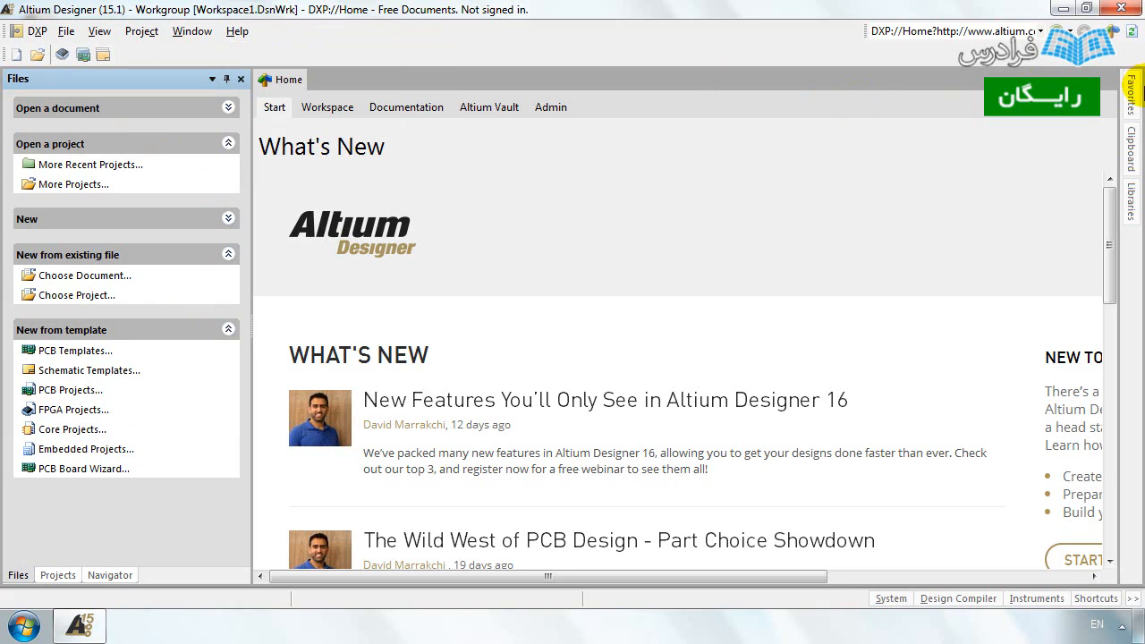
# View the contents of the Favorites, Clipboard and Libraries panels one after another.
pyautogui.click(1131, 91)
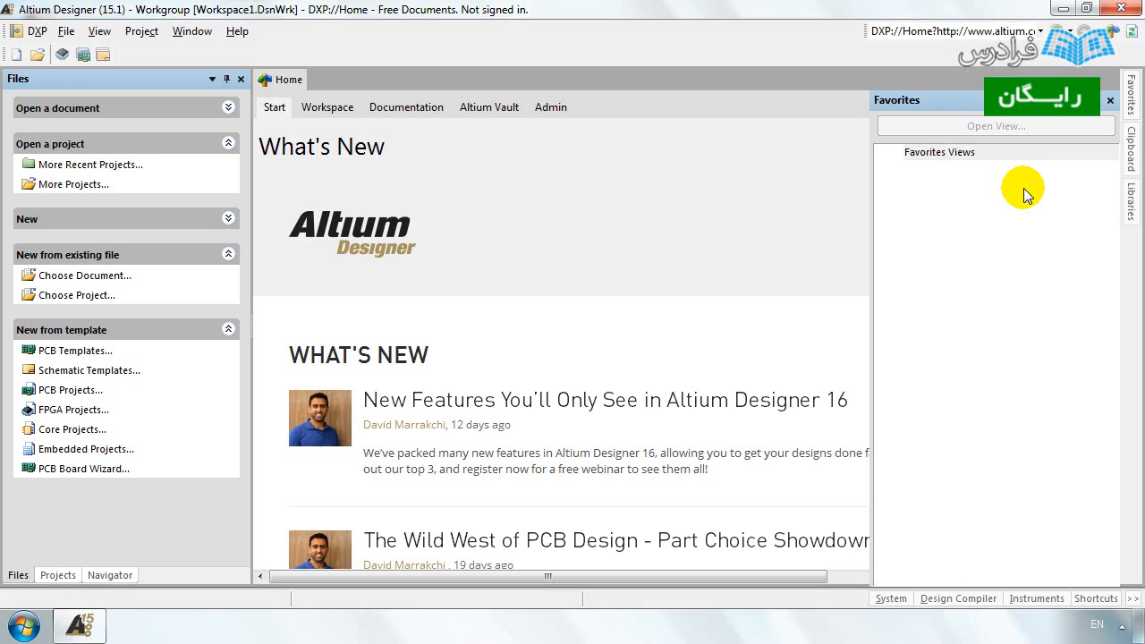
pyautogui.click(1132, 148)
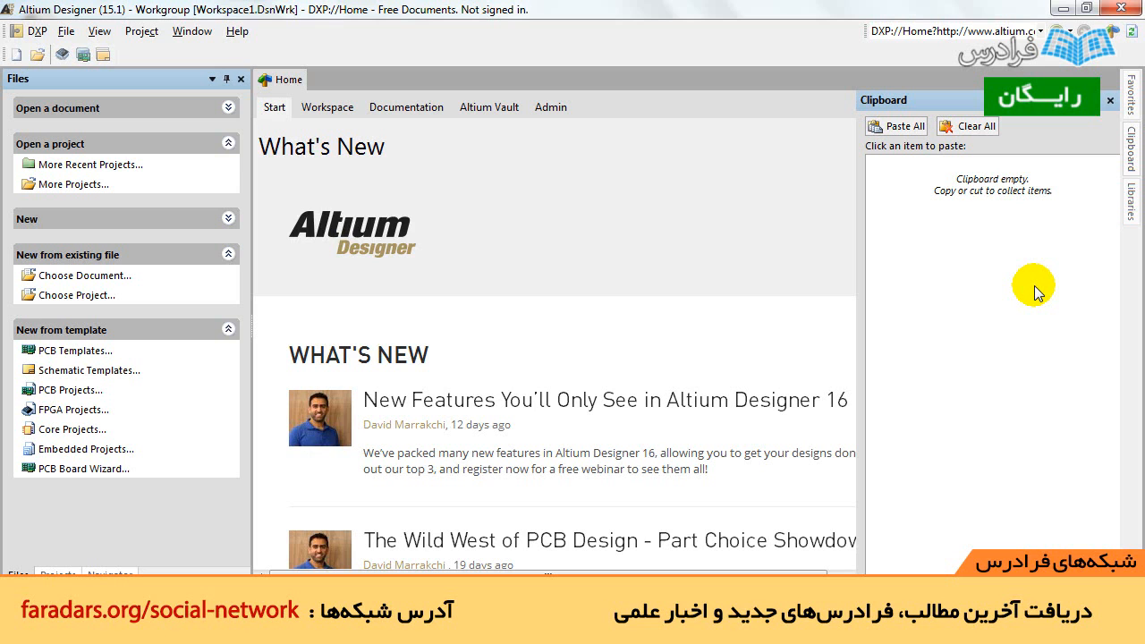
pyautogui.click(1133, 198)
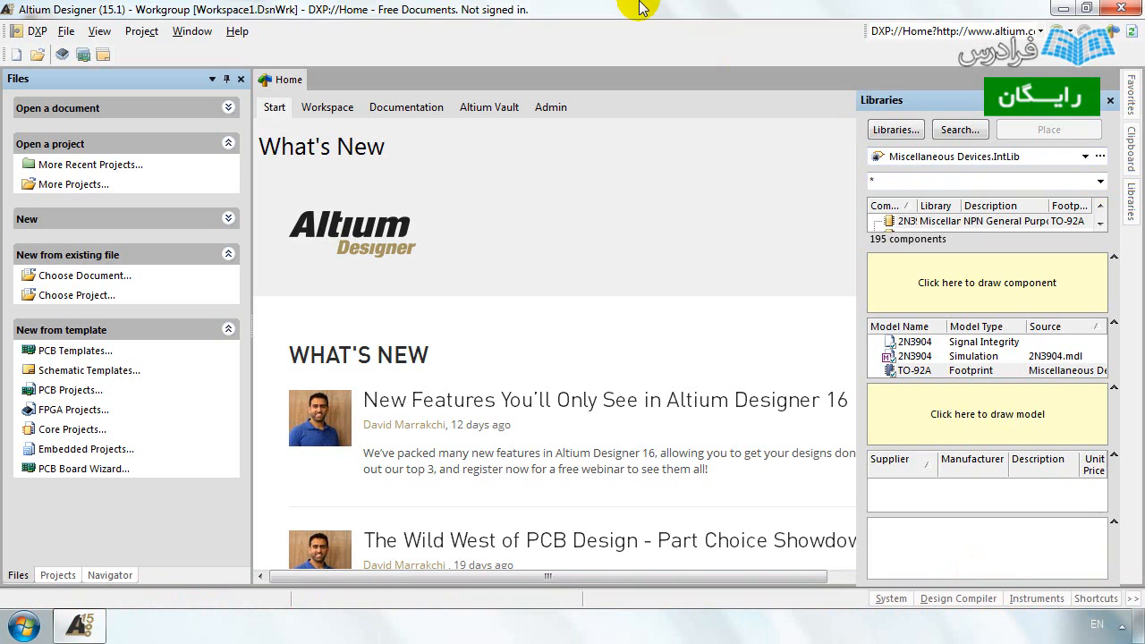
# Show the Output panel from the System group of workspace panels as a floating window.
pyautogui.click(108, 32)
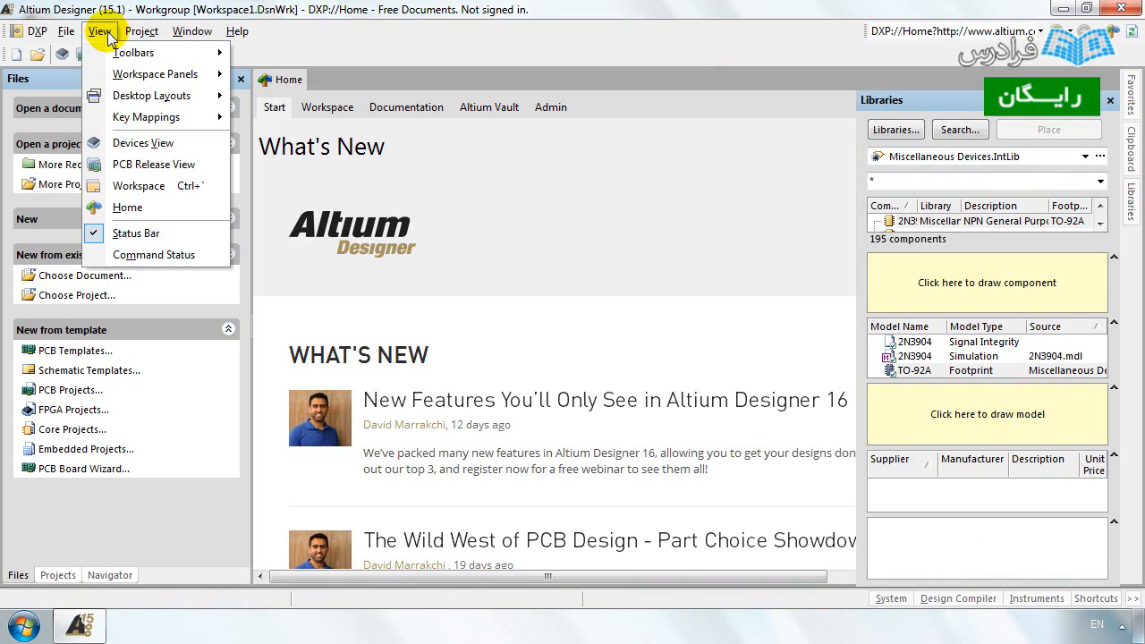
pyautogui.moveTo(119, 56)
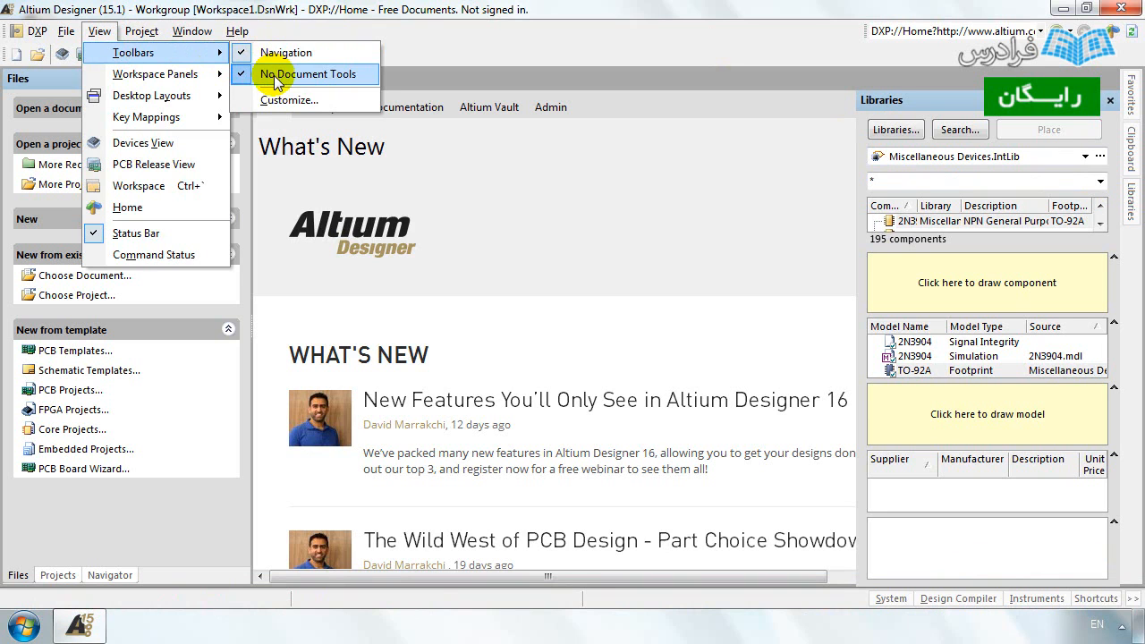
pyautogui.moveTo(201, 78)
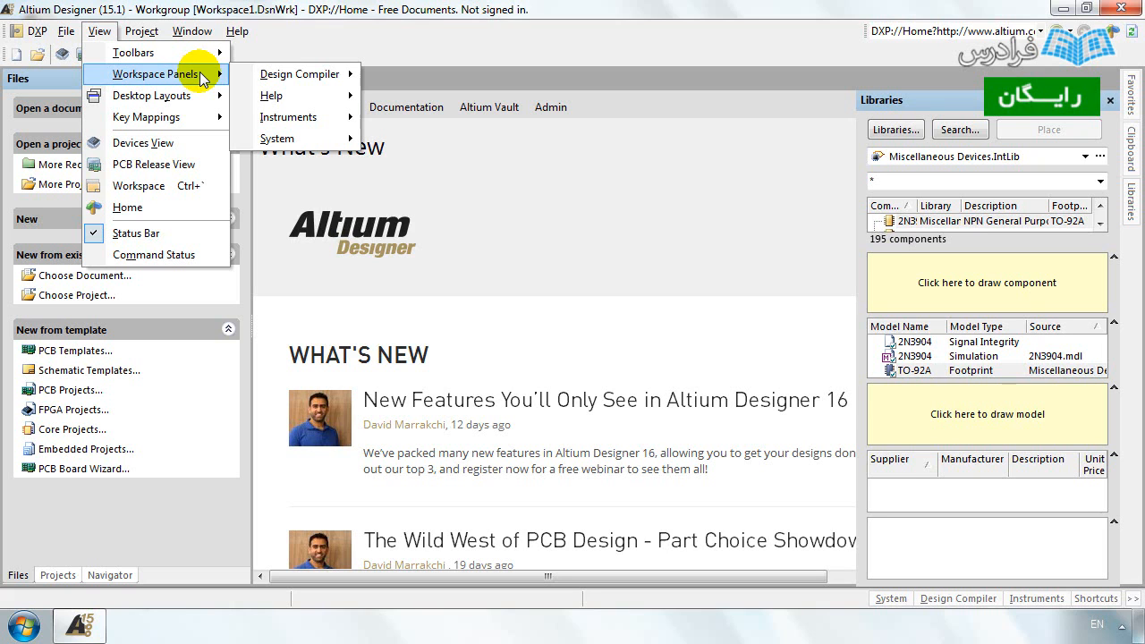
pyautogui.moveTo(298, 90)
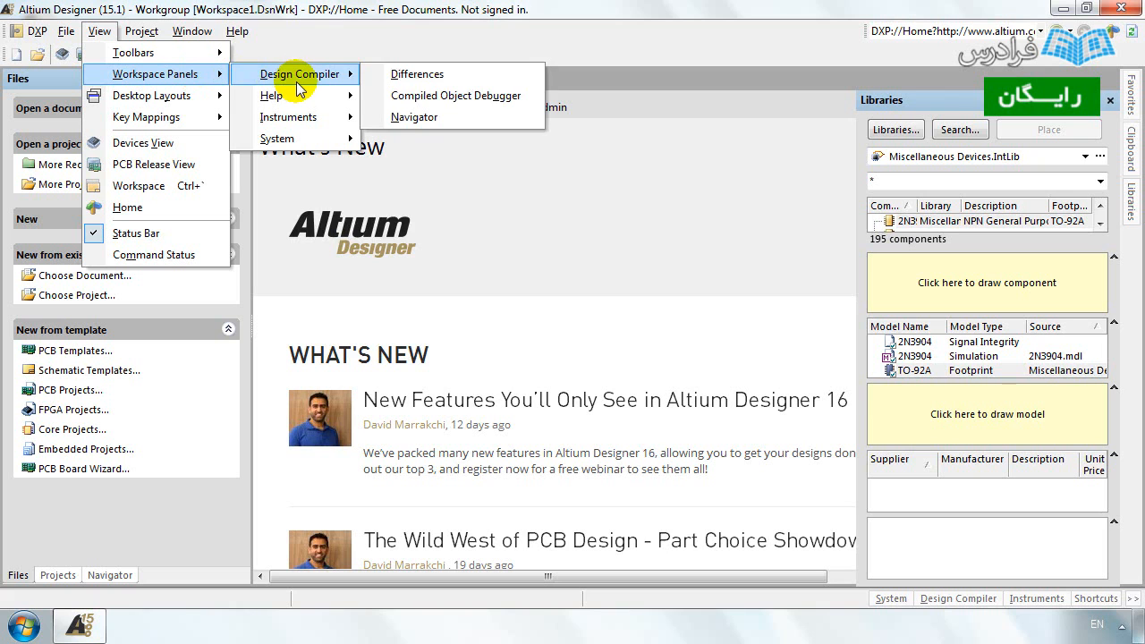
pyautogui.moveTo(331, 98)
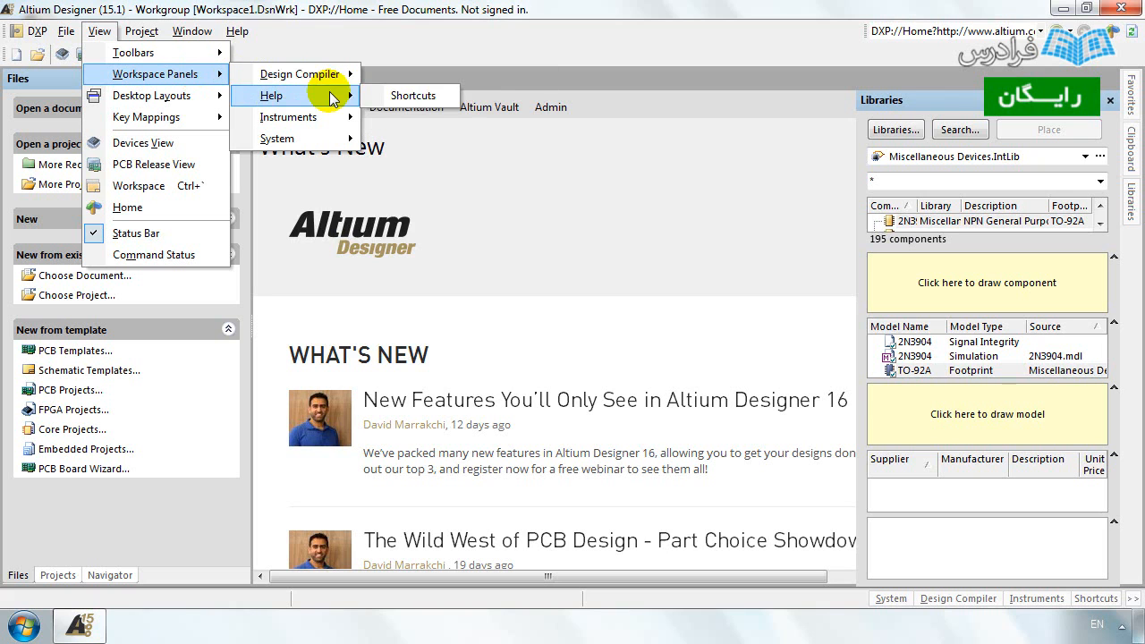
pyautogui.moveTo(331, 140)
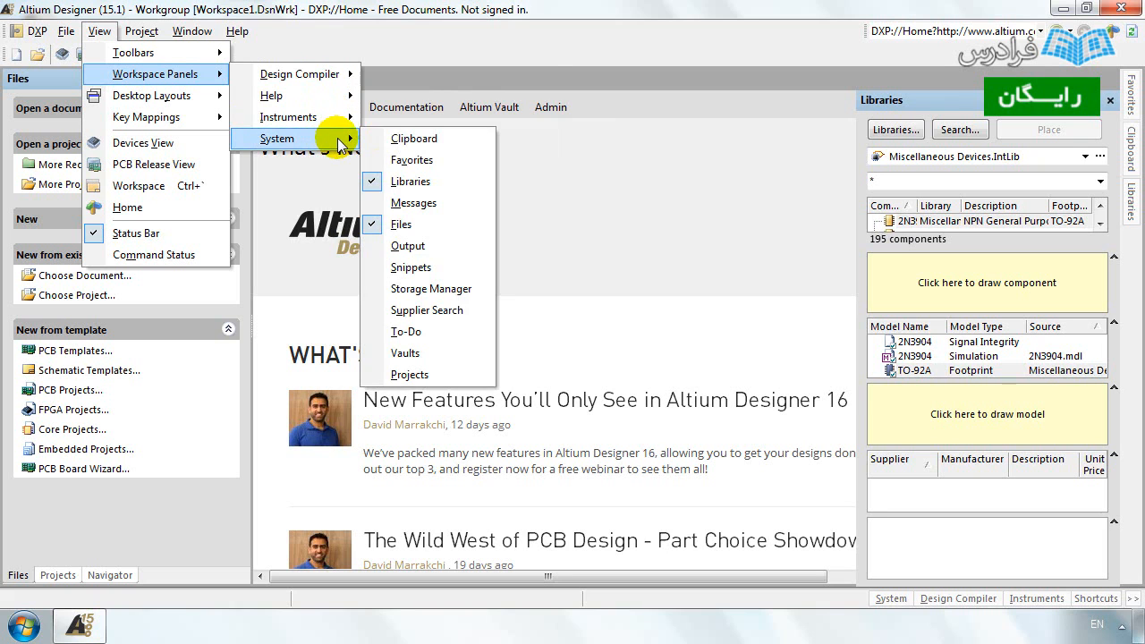
pyautogui.click(409, 246)
pyautogui.moveTo(416, 244); pyautogui.dragTo(509, 180)
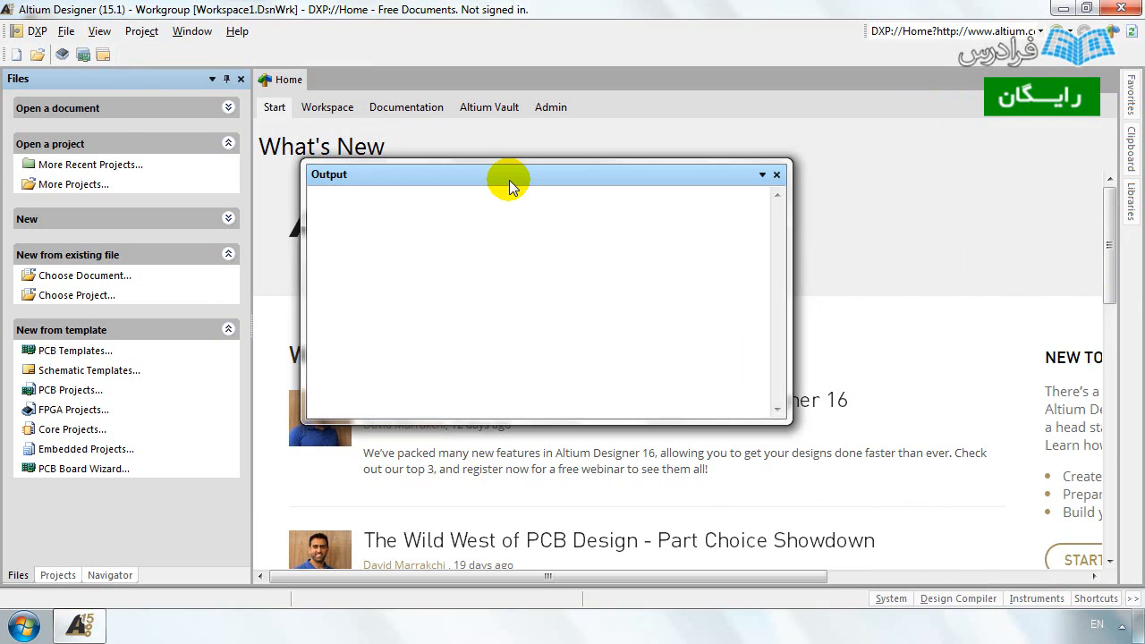
# Dock the floating Output panel side by side with the Files panel, between it and the Home page.
pyautogui.moveTo(431, 180); pyautogui.dragTo(594, 237)
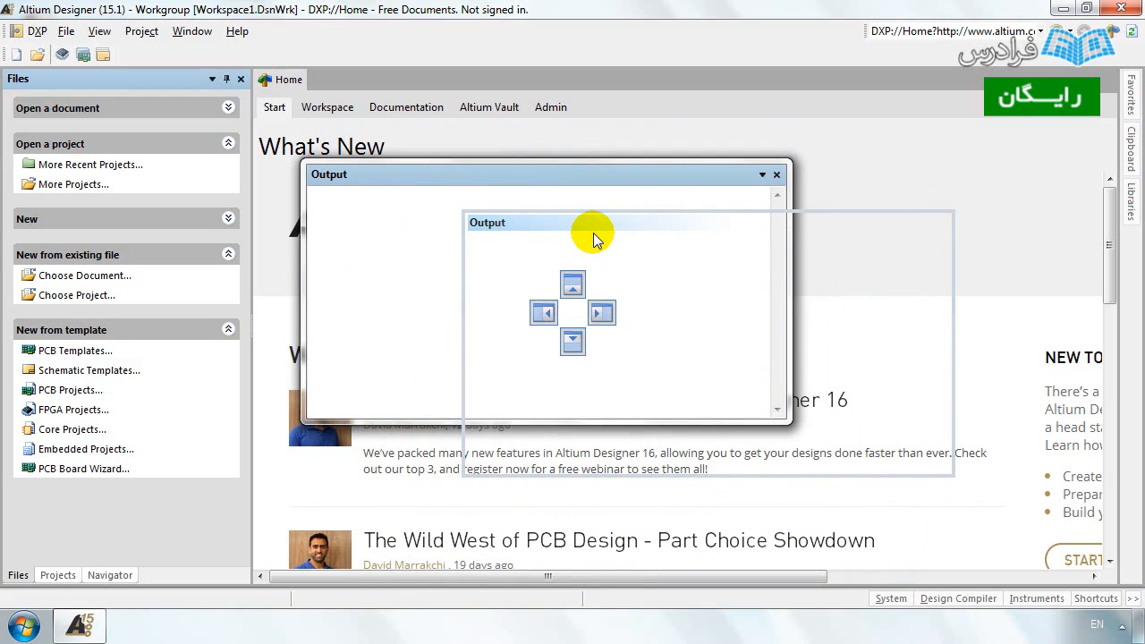
pyautogui.moveTo(594, 233); pyautogui.dragTo(574, 286)
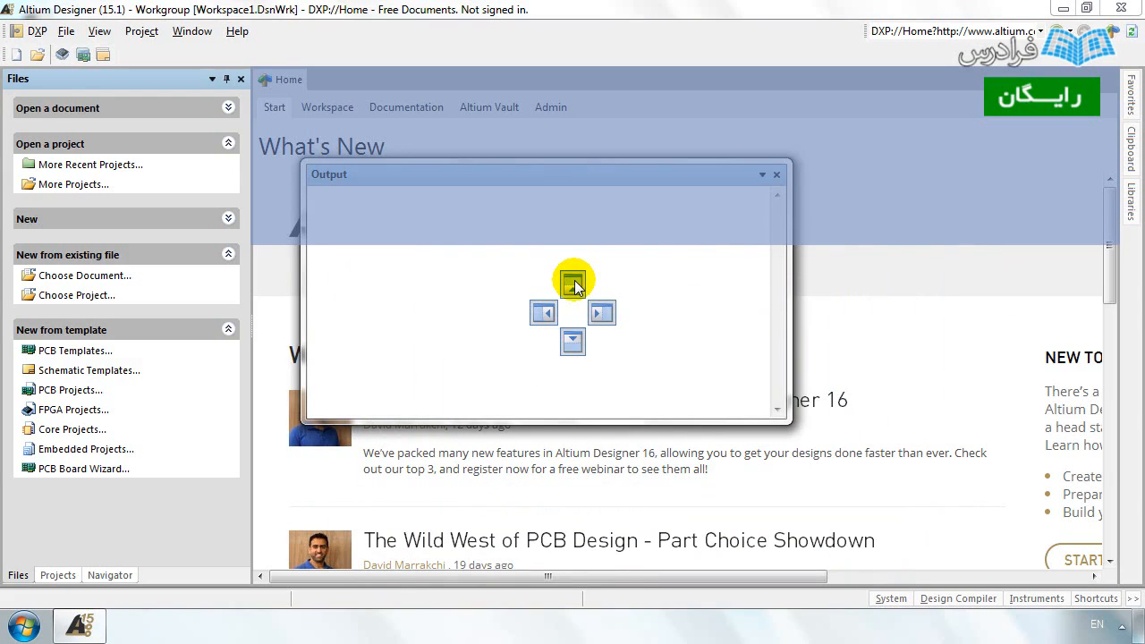
pyautogui.moveTo(574, 286); pyautogui.dragTo(546, 324)
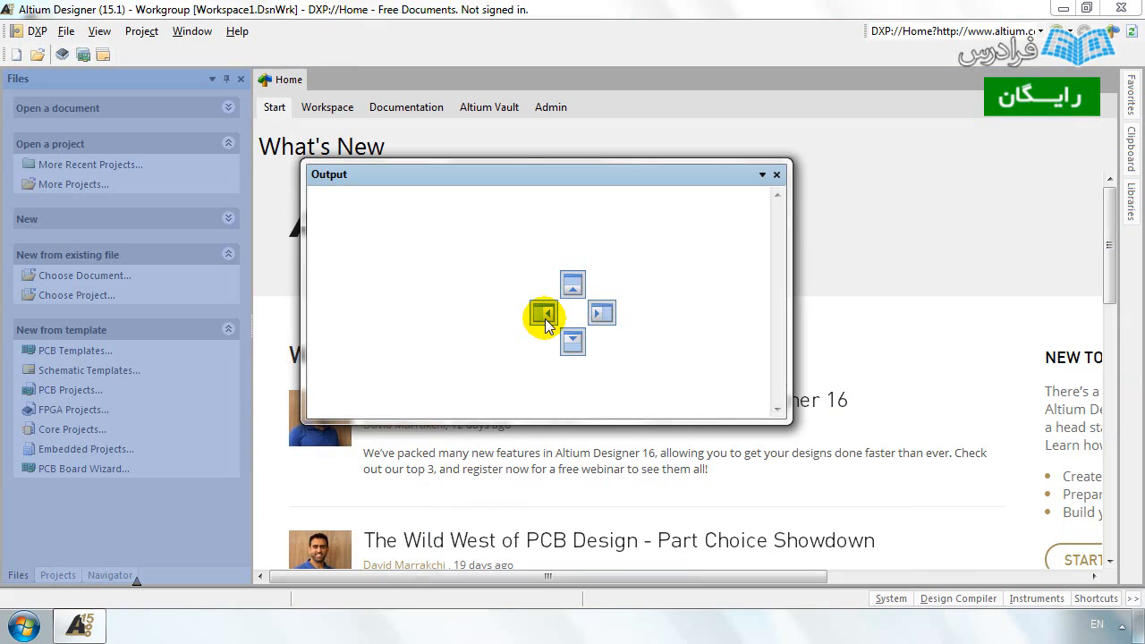
pyautogui.moveTo(546, 324); pyautogui.dragTo(597, 322)
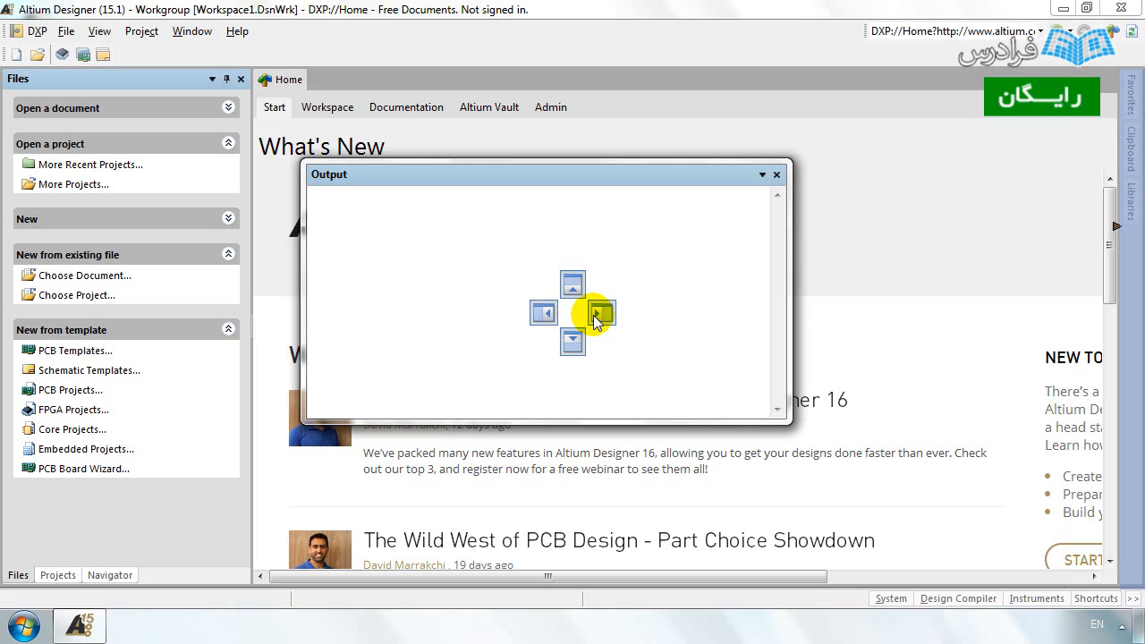
pyautogui.moveTo(595, 320); pyautogui.dragTo(599, 313)
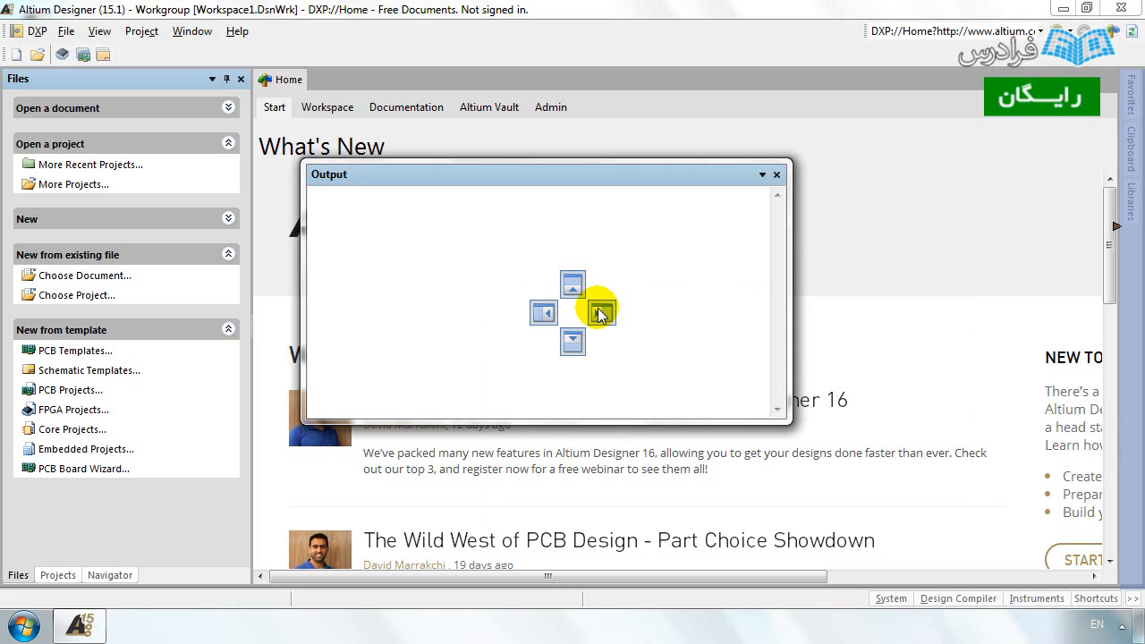
pyautogui.moveTo(600, 313); pyautogui.dragTo(1117, 238)
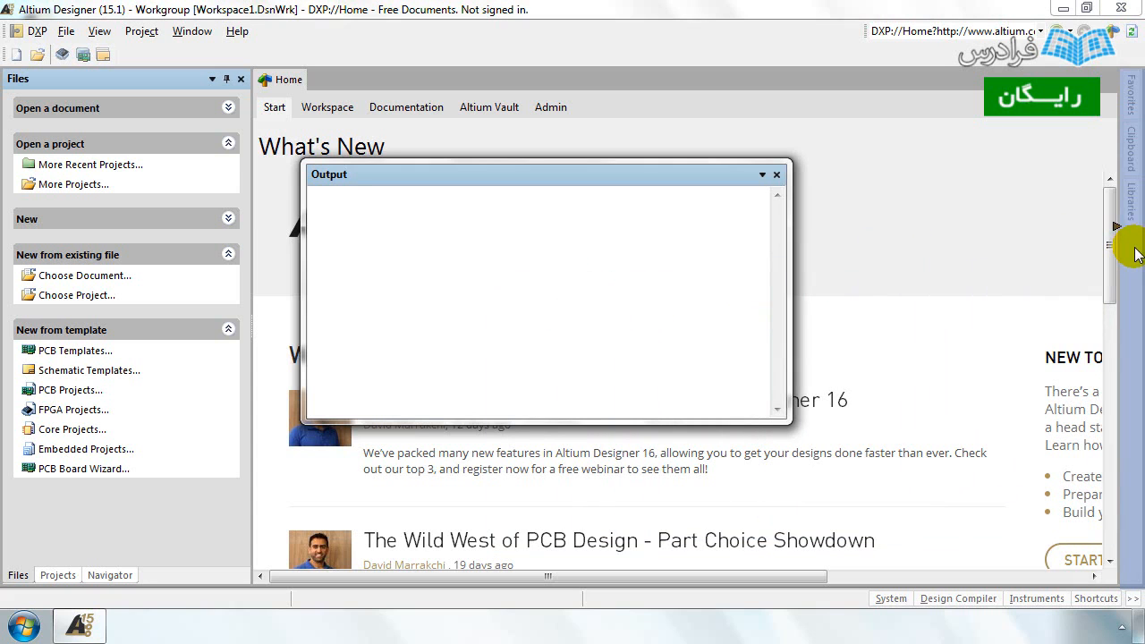
pyautogui.moveTo(1132, 176)
pyautogui.mouseDown()
pyautogui.moveTo(1126, 197)
pyautogui.moveTo(1129, 105)
pyautogui.moveTo(1123, 230)
pyautogui.moveTo(1125, 102)
pyautogui.moveTo(1122, 212)
pyautogui.moveTo(844, 271)
pyautogui.moveTo(689, 170)
pyautogui.moveTo(517, 176)
pyautogui.moveTo(281, 256)
pyautogui.moveTo(39, 281)
pyautogui.mouseUp()
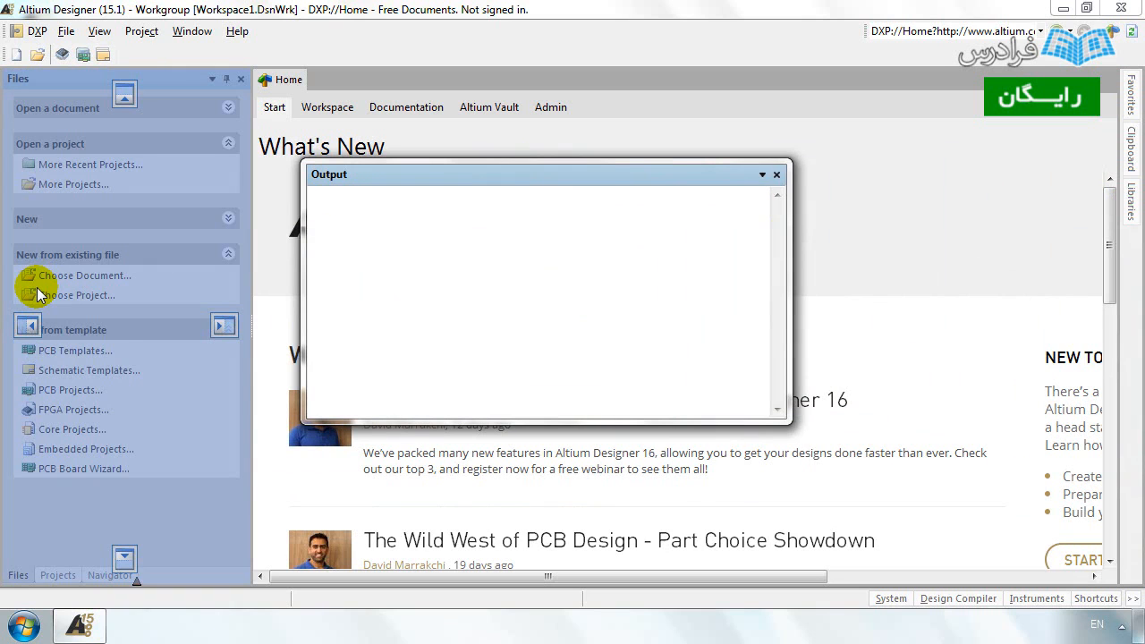
pyautogui.moveTo(37, 297); pyautogui.dragTo(48, 283)
pyautogui.moveTo(102, 148); pyautogui.dragTo(158, 216)
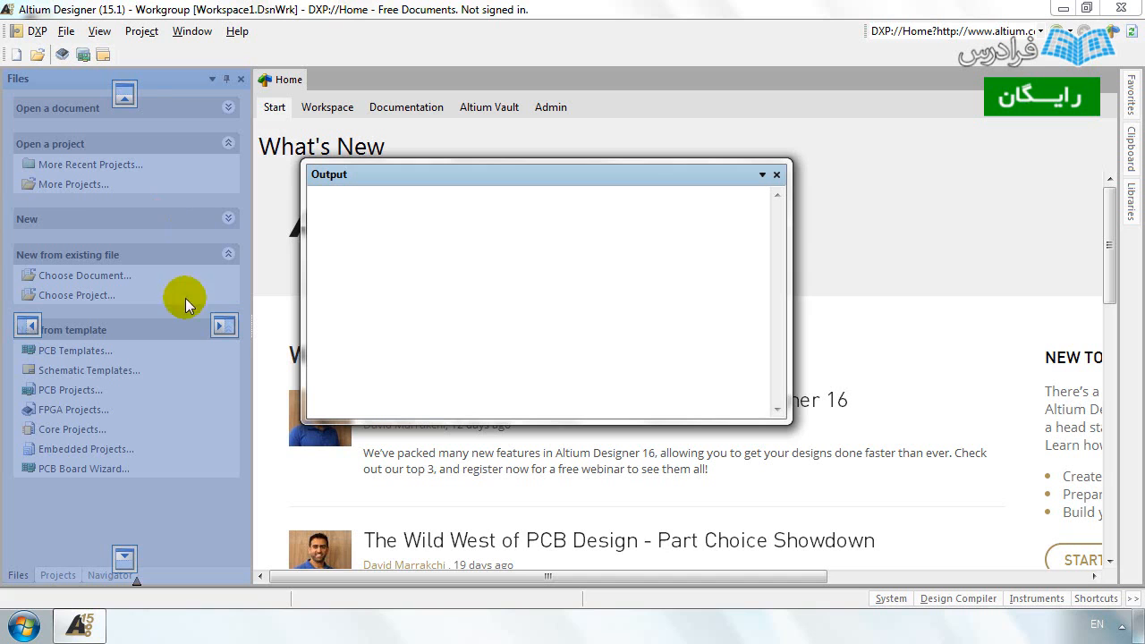
pyautogui.moveTo(213, 326)
pyautogui.mouseDown()
pyautogui.moveTo(137, 360)
pyautogui.moveTo(229, 327)
pyautogui.mouseUp()
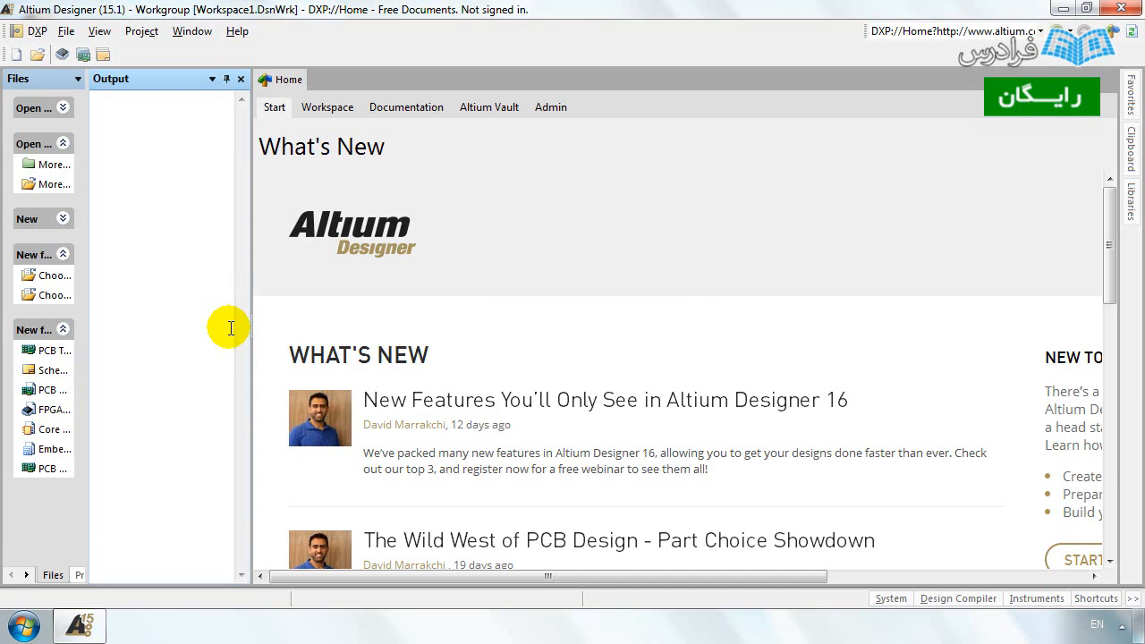
# Move the docked Files and Output panel group to the right edge, and dock the Output panel alone along the left edge.
pyautogui.moveTo(179, 80); pyautogui.dragTo(580, 215)
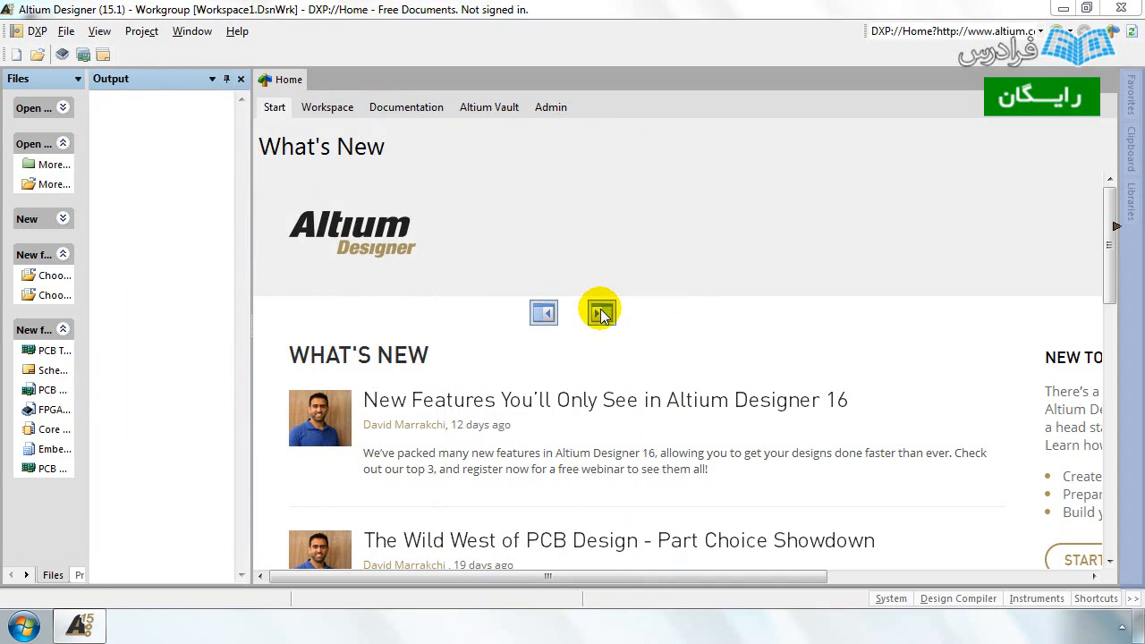
pyautogui.moveTo(601, 315); pyautogui.dragTo(602, 315)
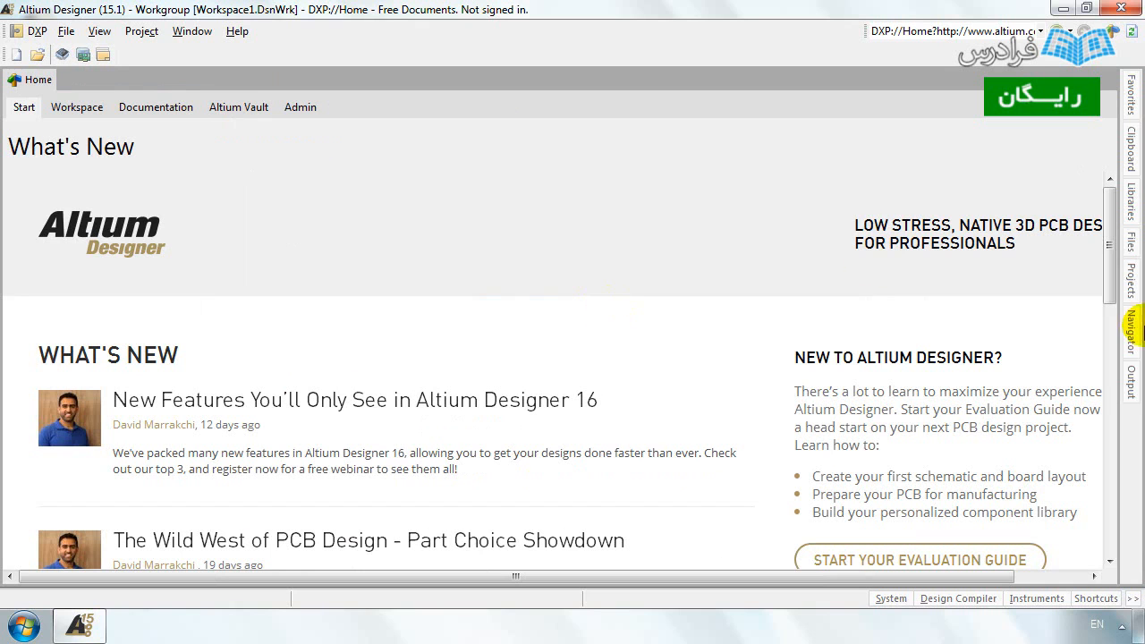
pyautogui.moveTo(1129, 380); pyautogui.dragTo(507, 202)
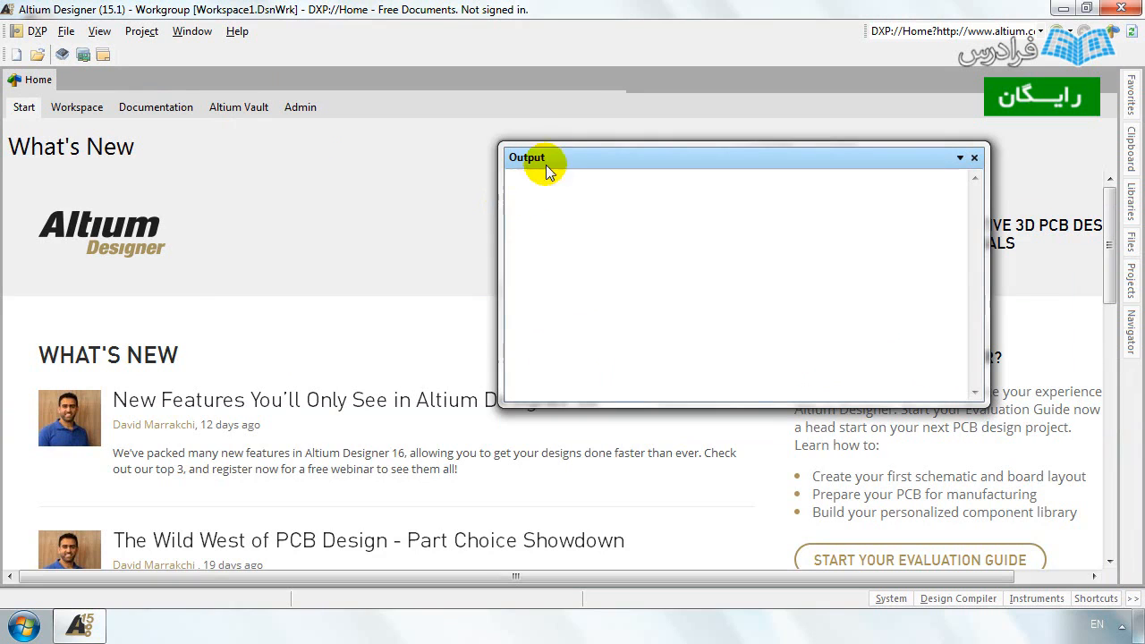
pyautogui.moveTo(561, 163); pyautogui.dragTo(163, 232)
pyautogui.moveTo(2, 257); pyautogui.dragTo(3, 257)
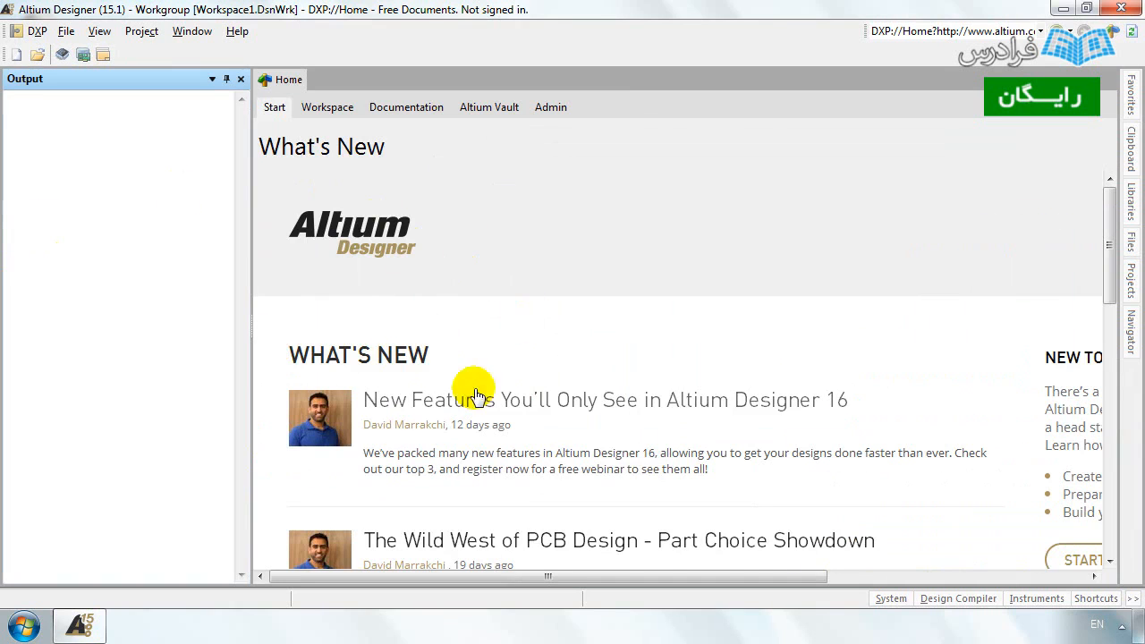
# Save the current desktop layout to the Desktop folder under the file name SavedLayout.
pyautogui.click(113, 33)
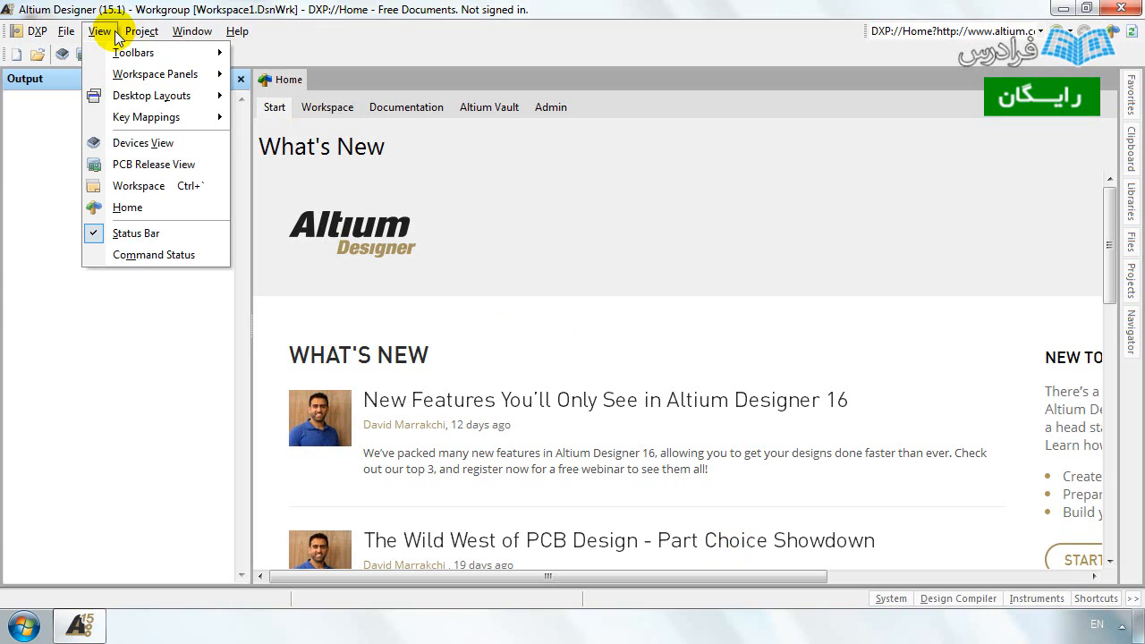
pyautogui.moveTo(161, 106)
pyautogui.press('Down')
pyautogui.press('Down')
pyautogui.press('Down')
pyautogui.press('Down')
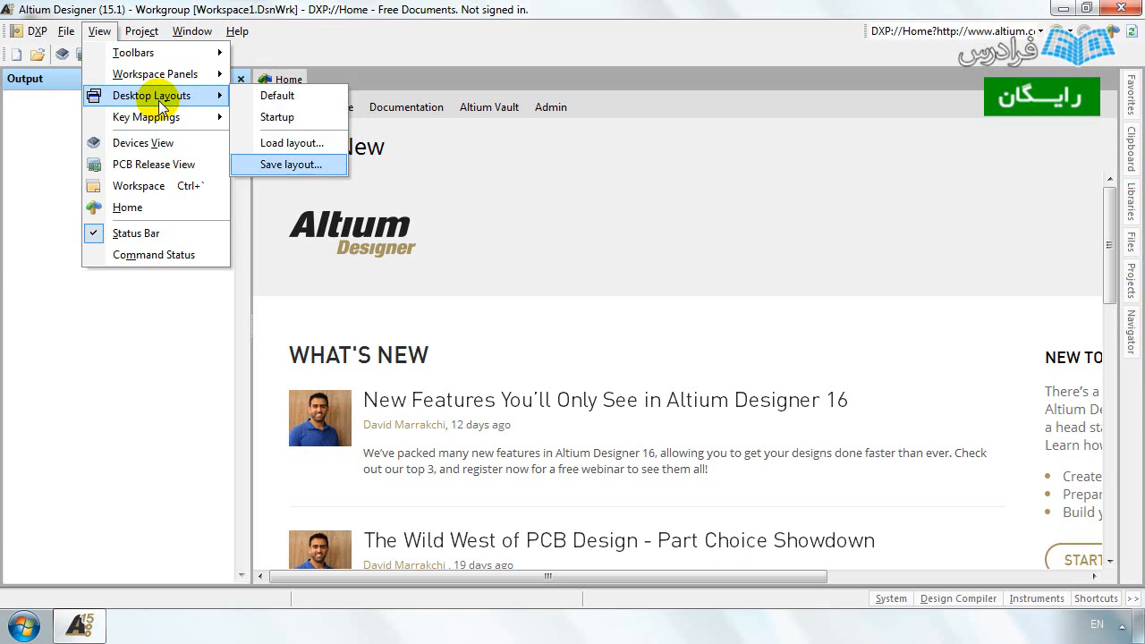
pyautogui.press('Return')
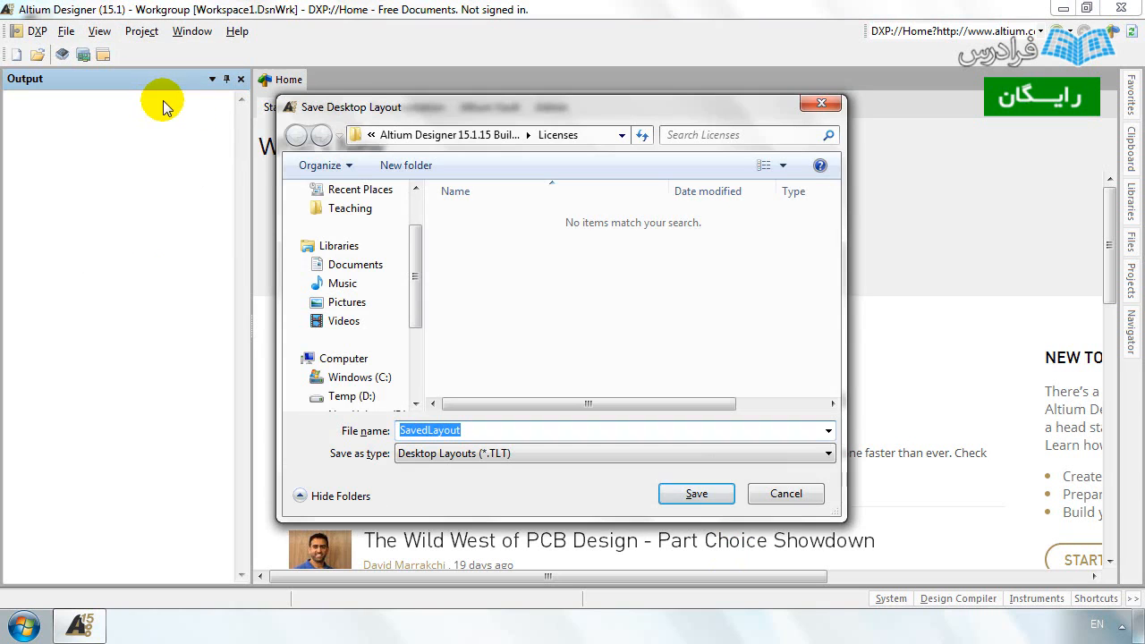
pyautogui.click(417, 220)
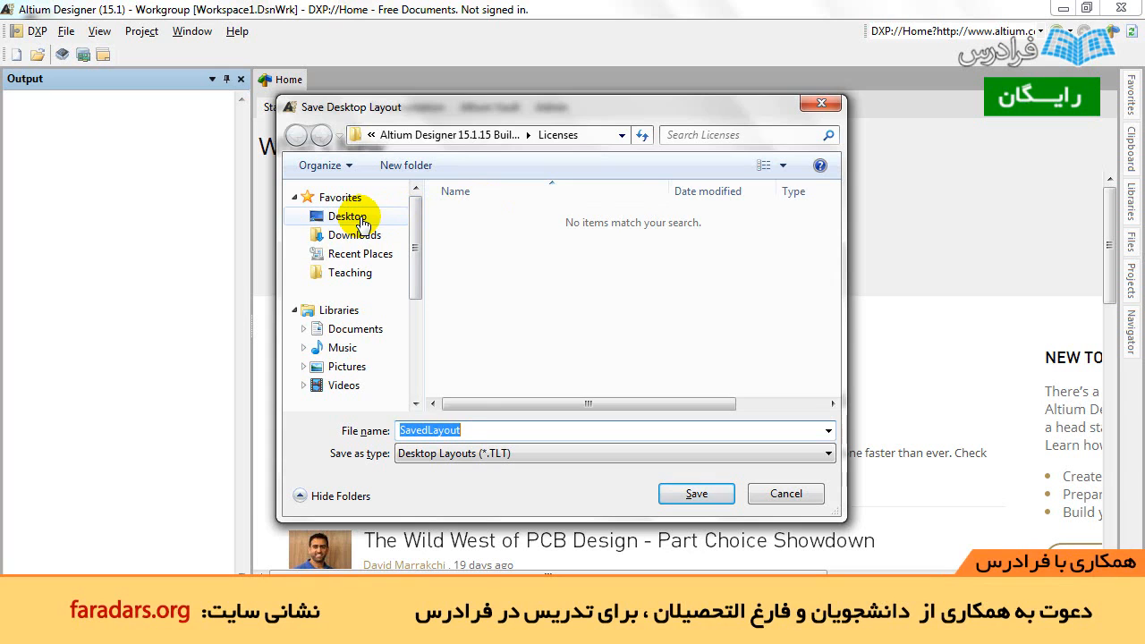
pyautogui.click(362, 224)
pyautogui.click(682, 495)
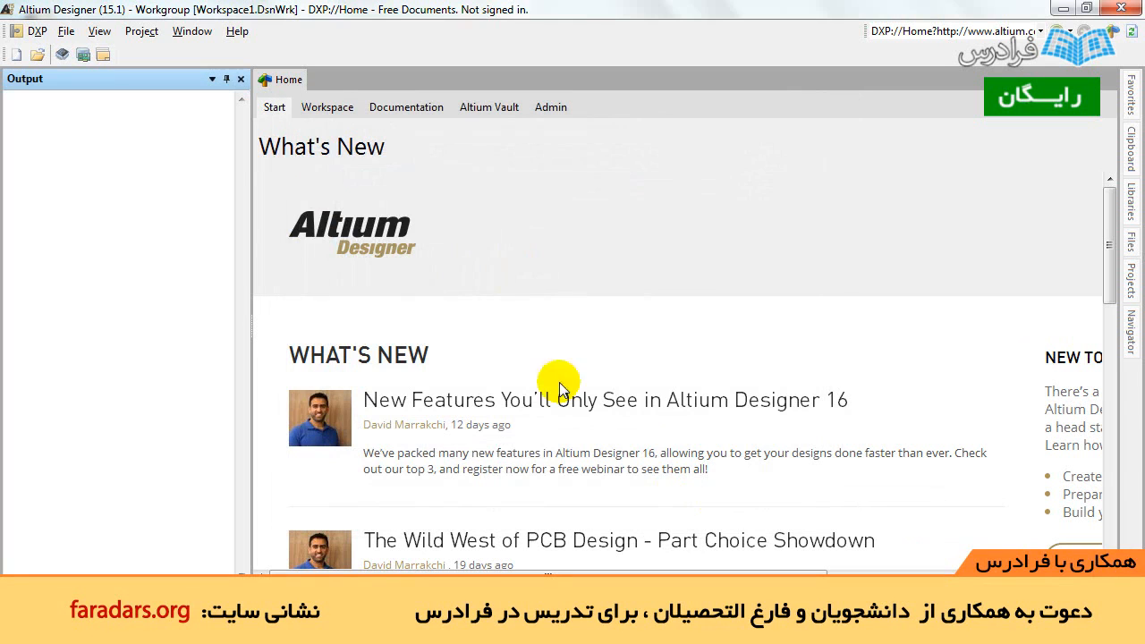
# Apply the Default desktop layout to the workspace.
pyautogui.click(126, 30)
pyautogui.moveTo(101, 33)
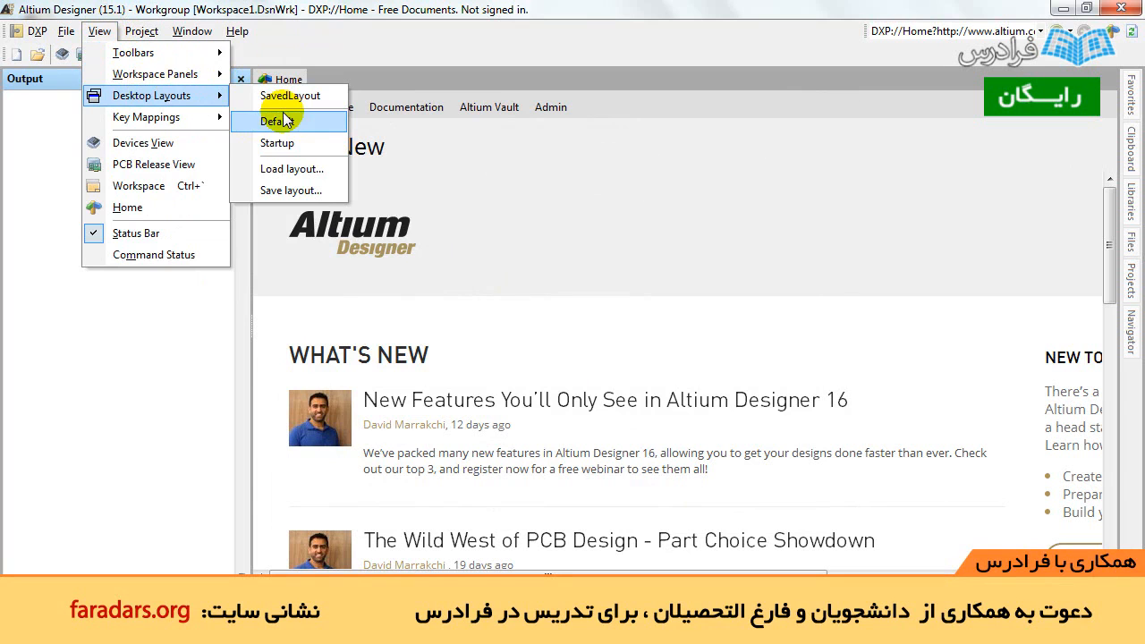
pyautogui.click(304, 125)
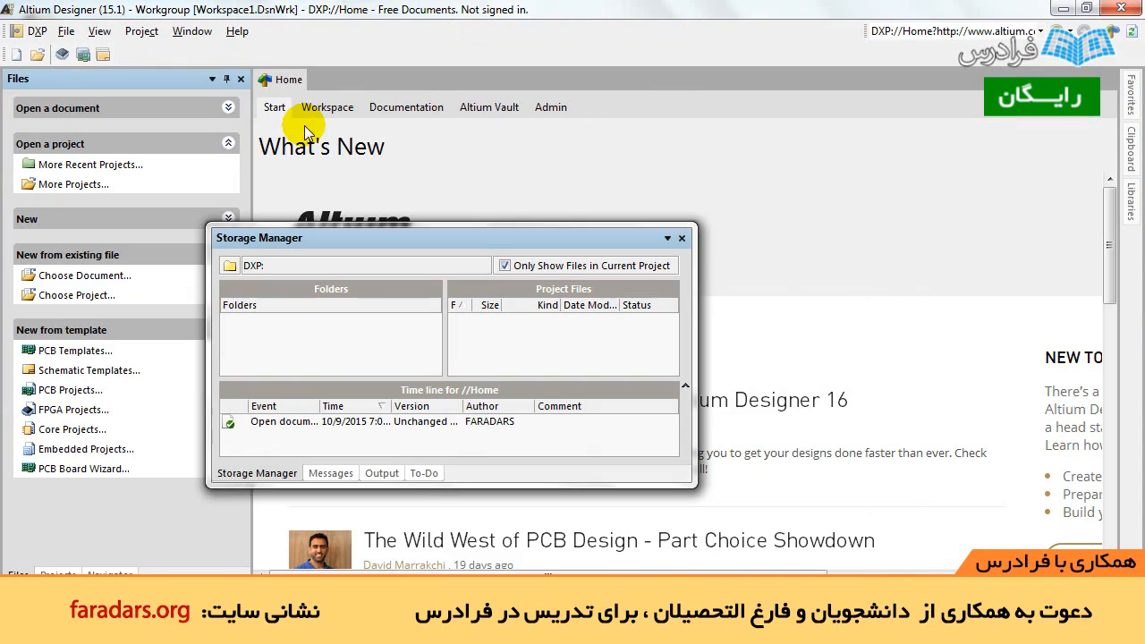
# Load the saved desktop layout SavedLayout.TLT from the Desktop folder.
pyautogui.click(100, 31)
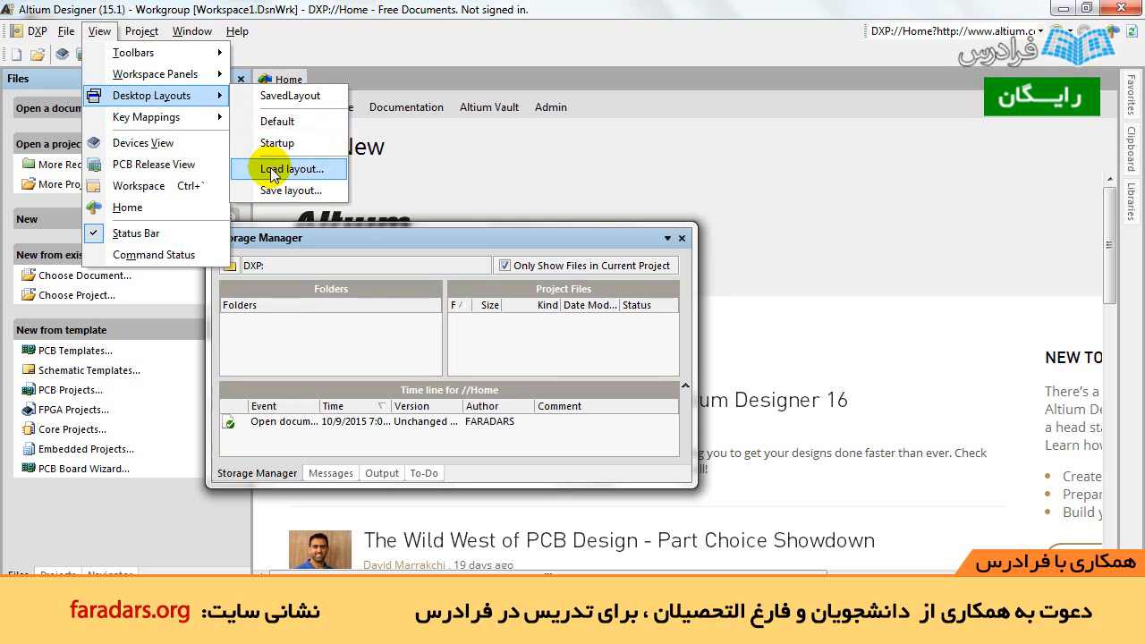
pyautogui.click(271, 174)
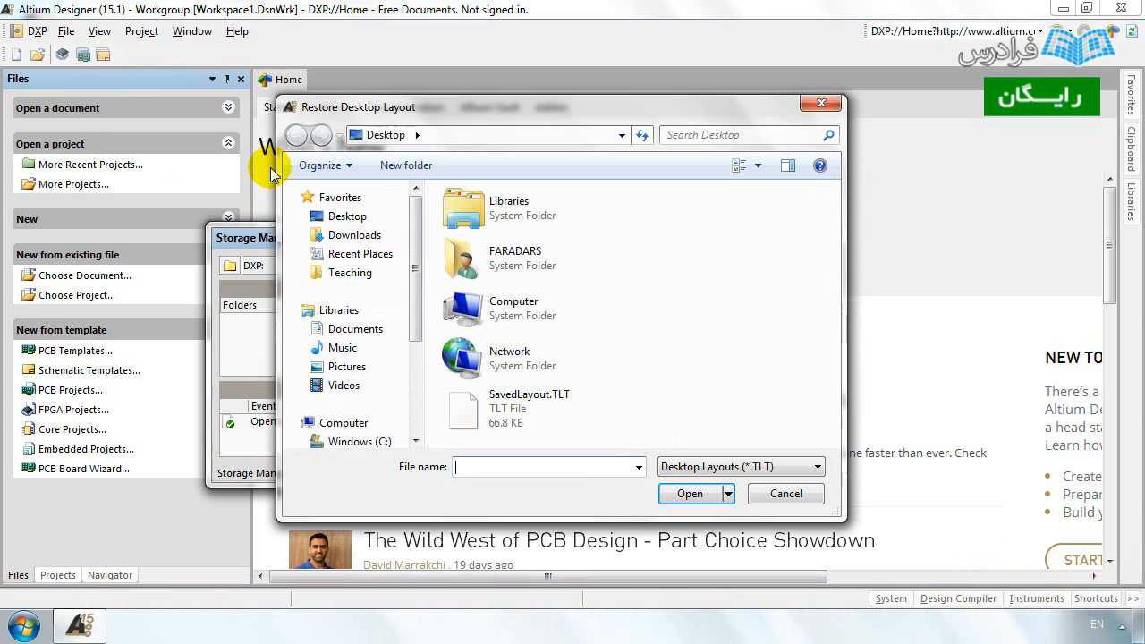
pyautogui.doubleClick(517, 408)
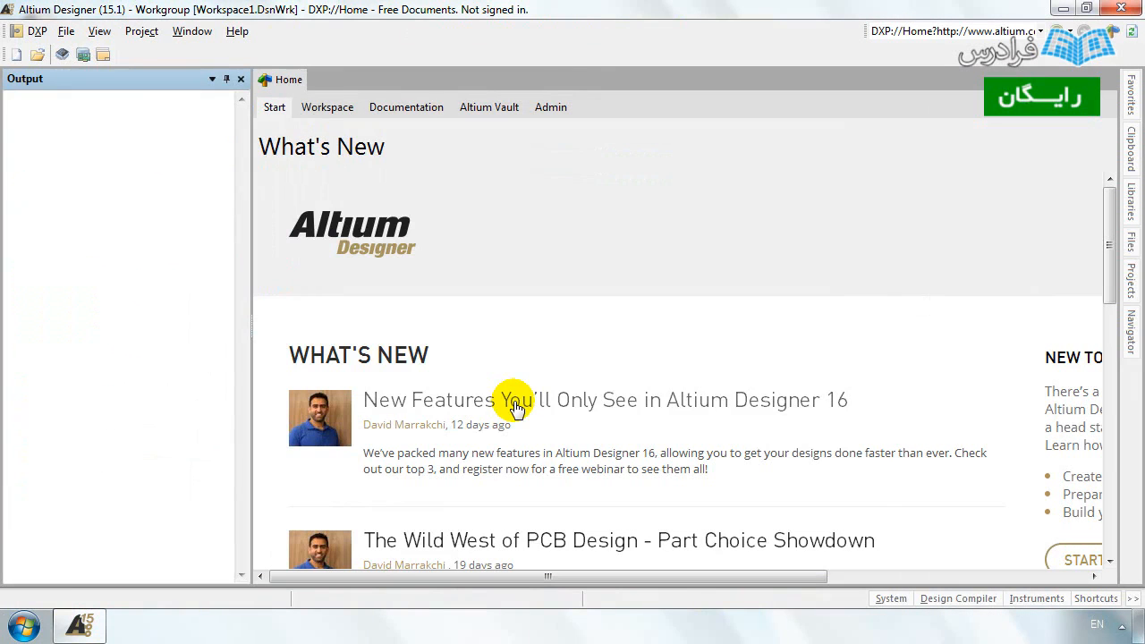
# Return the workspace to the Default desktop layout and close the floating Storage Manager panel group.
pyautogui.click(100, 33)
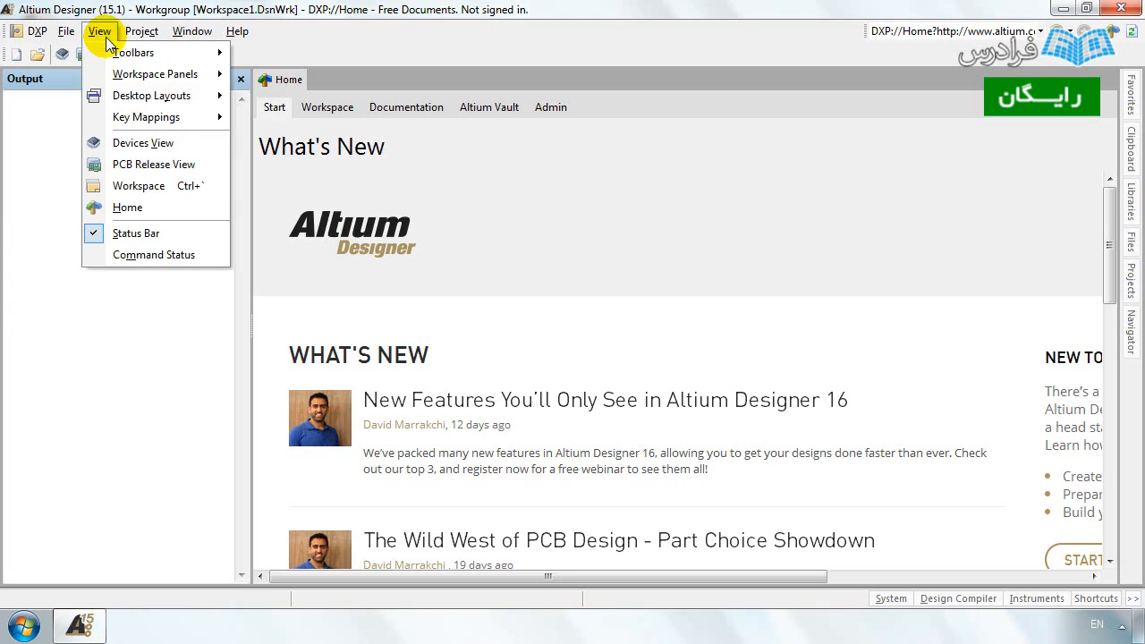
pyautogui.moveTo(184, 105)
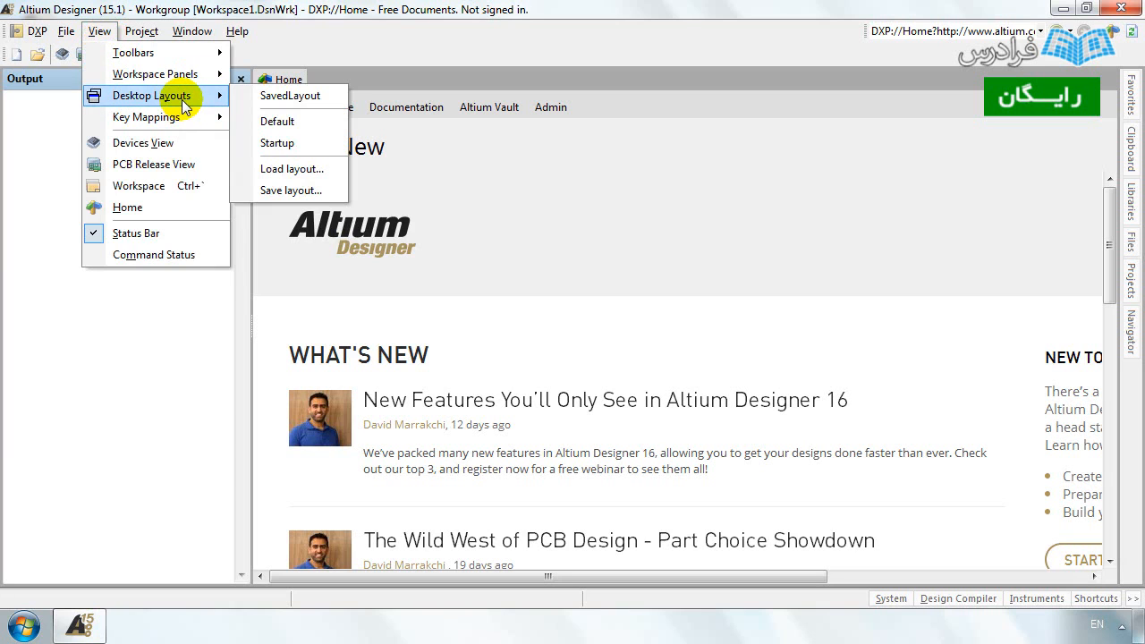
pyautogui.click(277, 121)
pyautogui.click(100, 31)
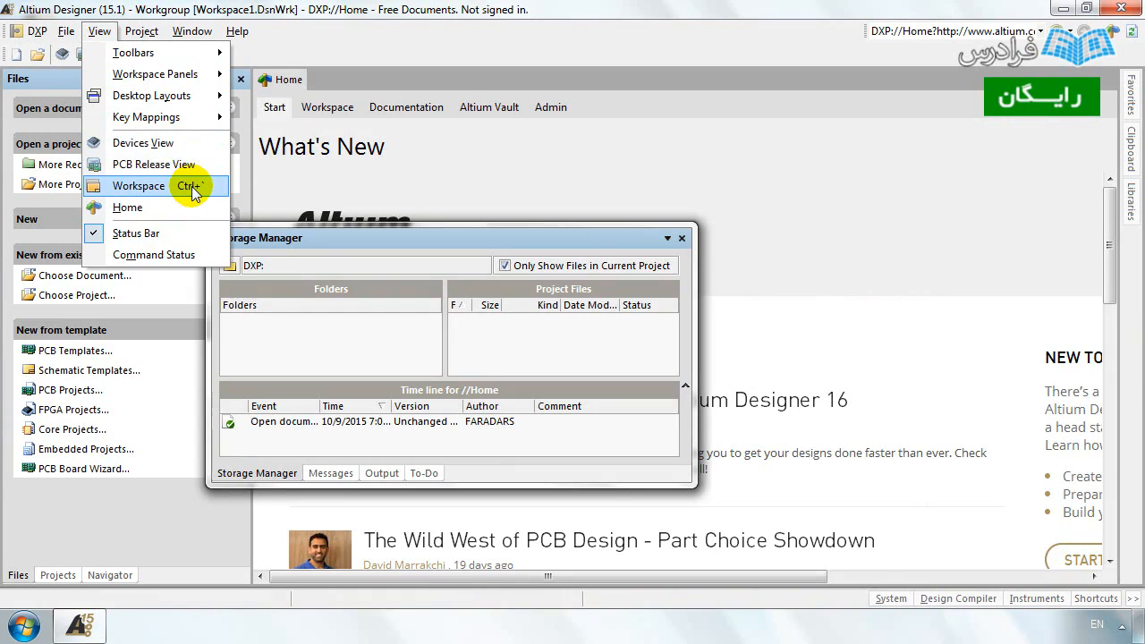
pyautogui.click(681, 238)
# Open the PCB Release view and arrange all open windows horizontally.
pyautogui.click(98, 32)
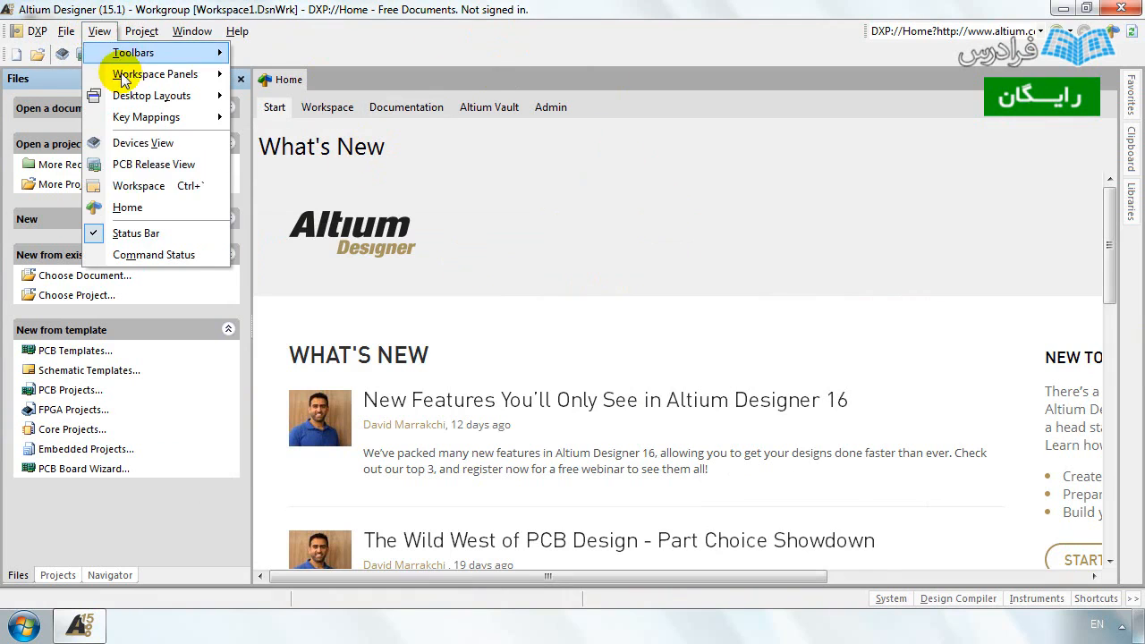
pyautogui.click(150, 172)
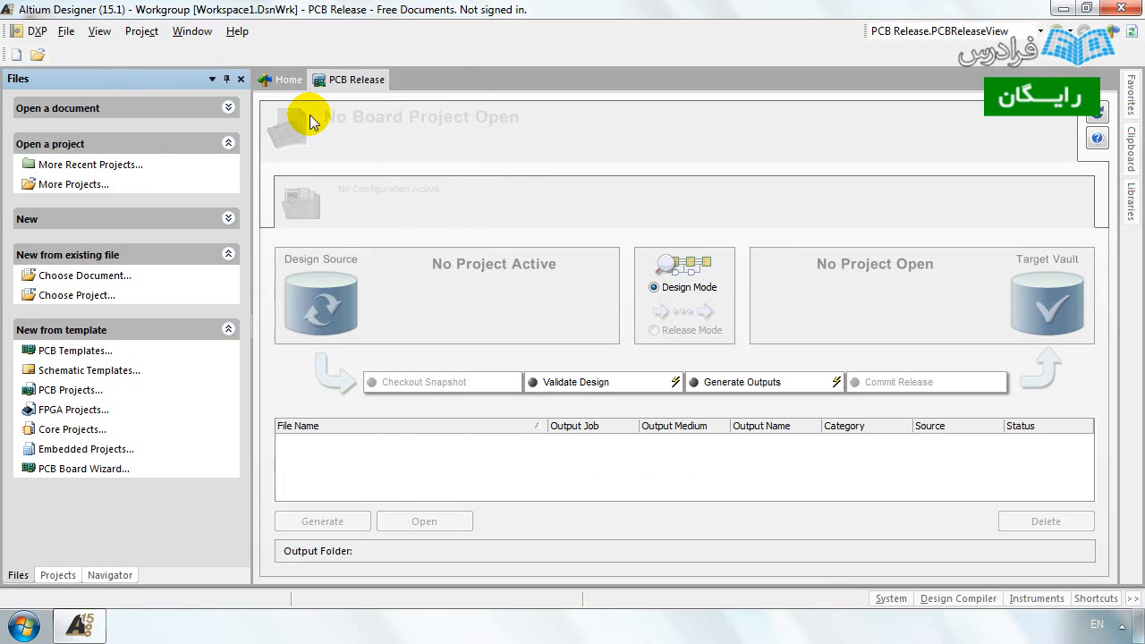
pyautogui.click(99, 30)
pyautogui.moveTo(149, 31)
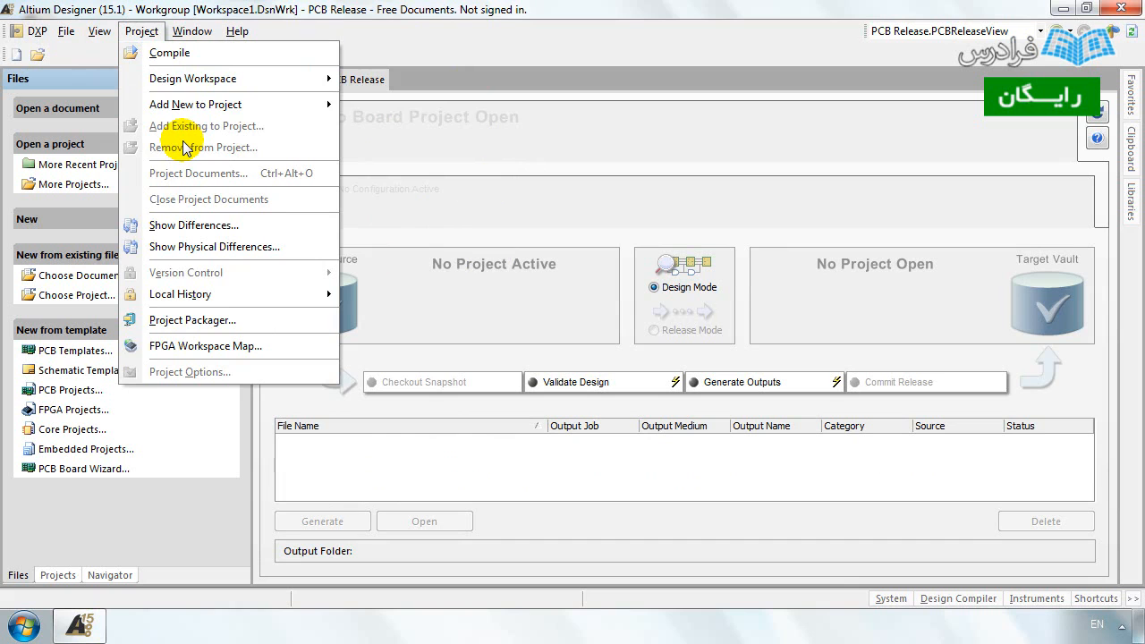
pyautogui.moveTo(192, 31)
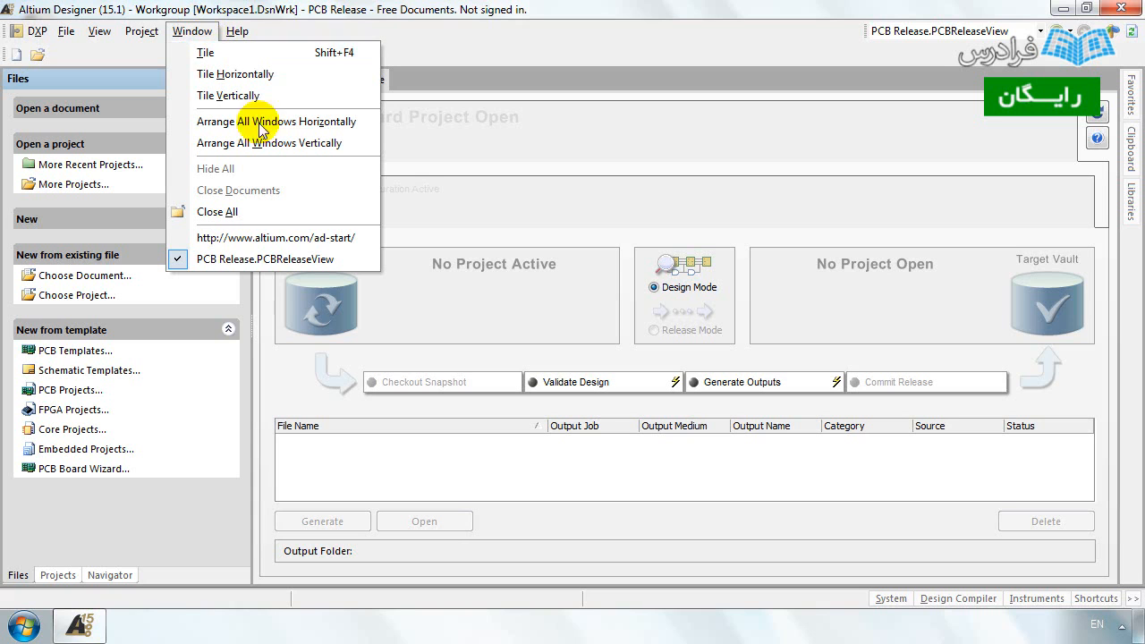
pyautogui.click(281, 79)
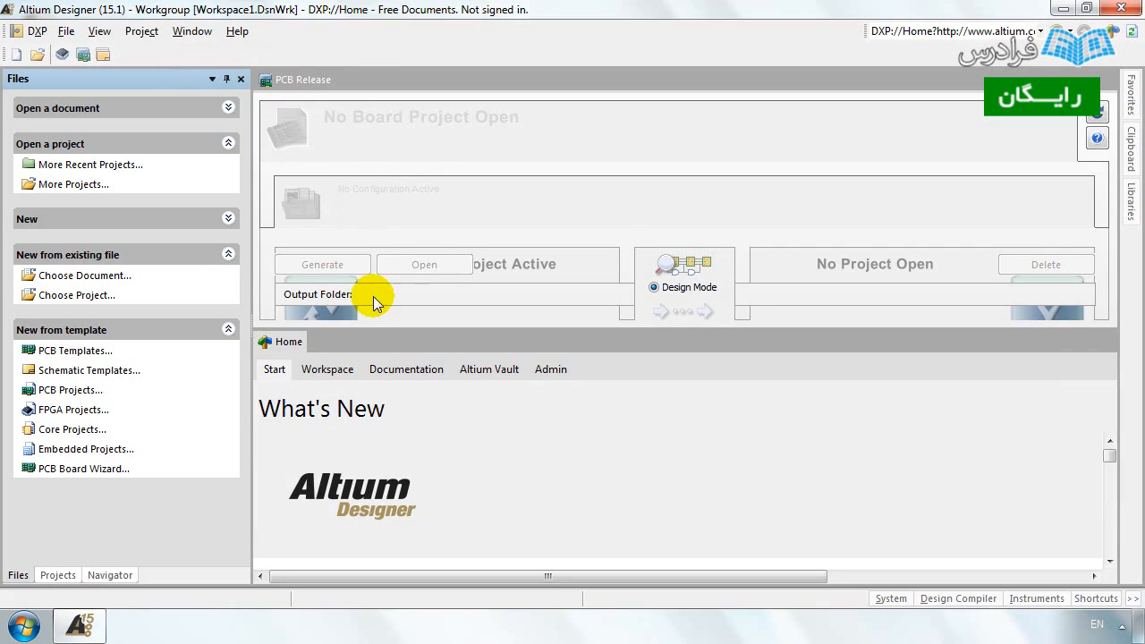
# Close all open windows, including the Home page and the PCB Release view.
pyautogui.click(192, 32)
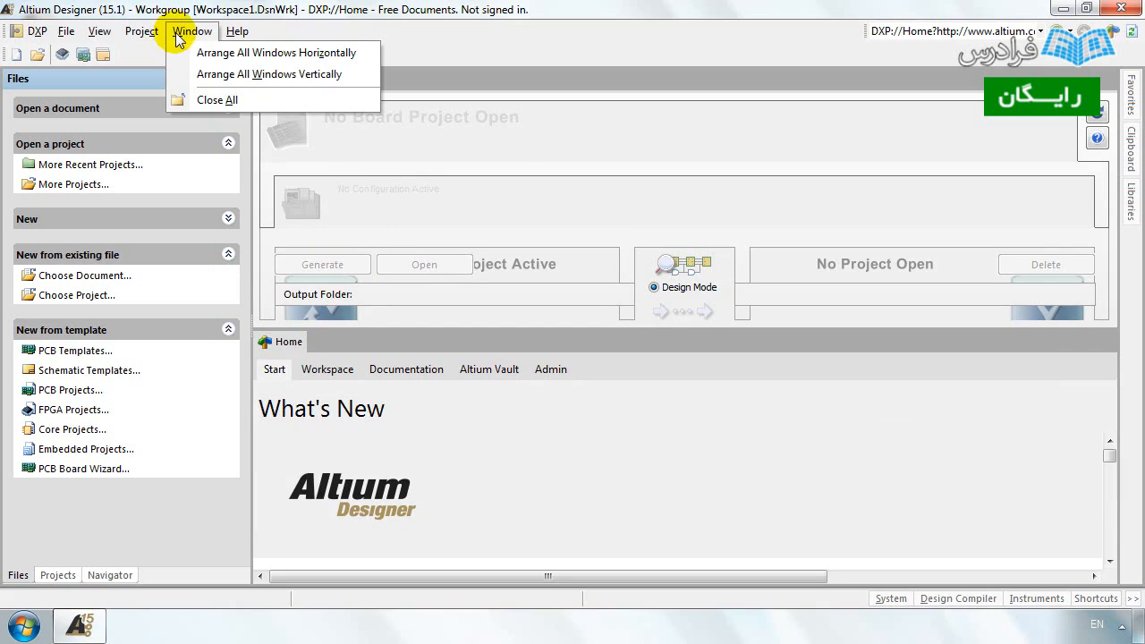
pyautogui.click(215, 101)
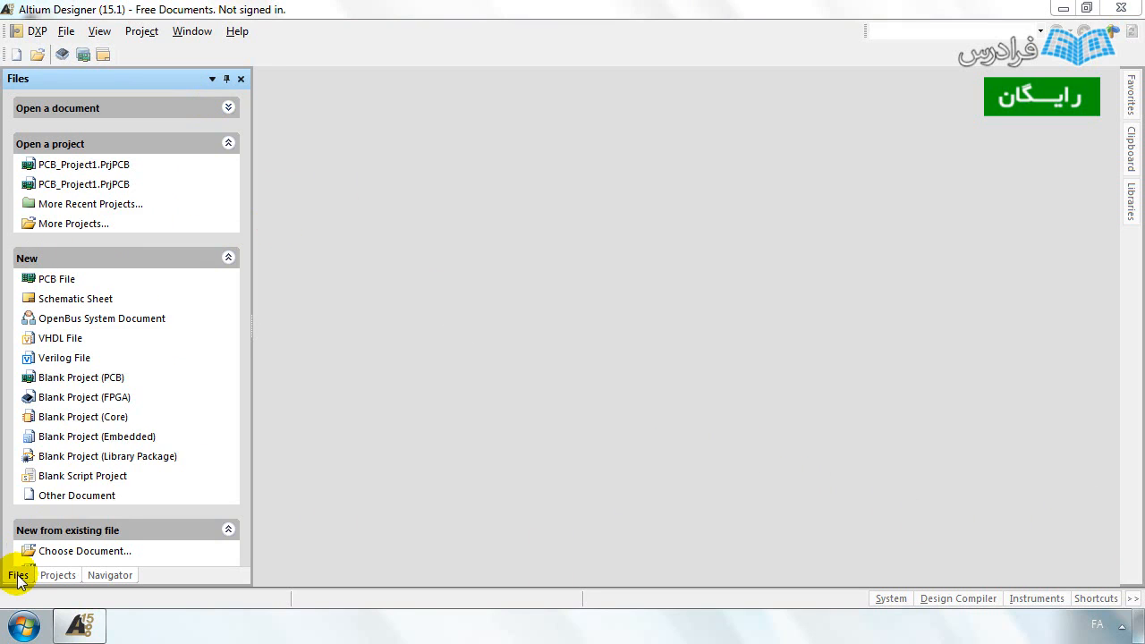
# Create a blank PCB project and save it as PCB_Project1 in a new folder named PRJ PCB inside the Altium Projects folder.
pyautogui.click(69, 383)
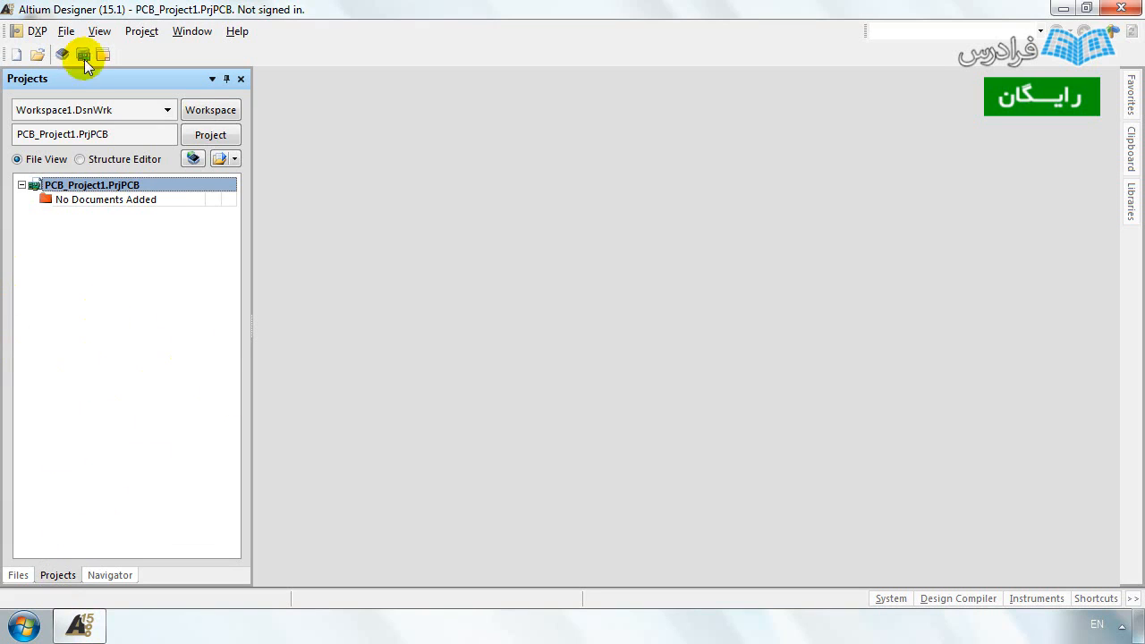
pyautogui.rightClick(128, 191)
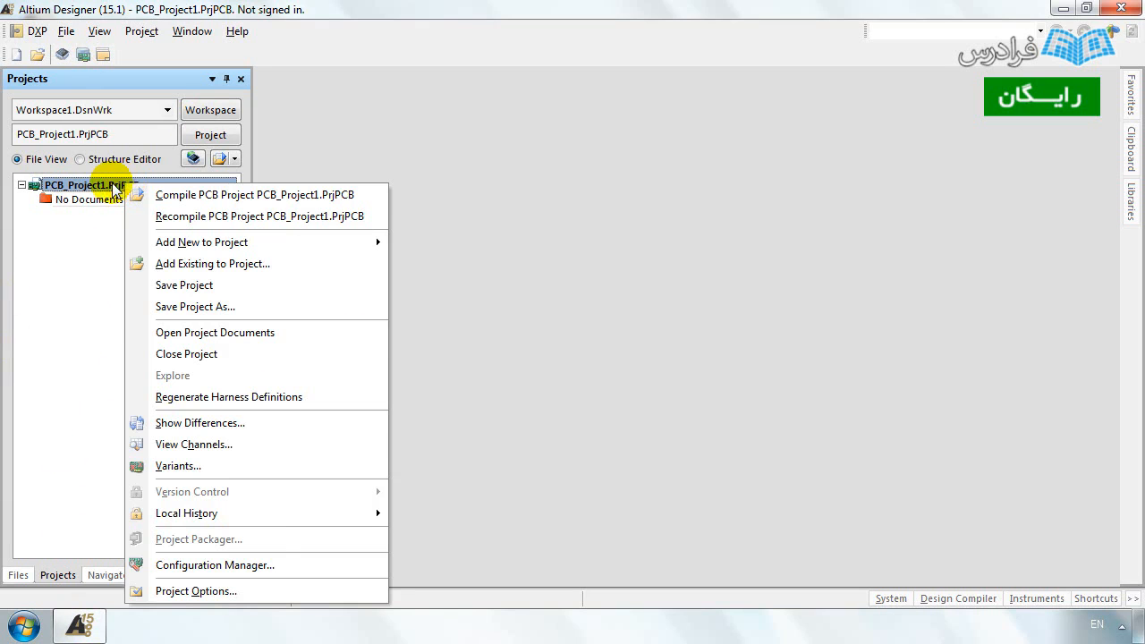
pyautogui.click(197, 285)
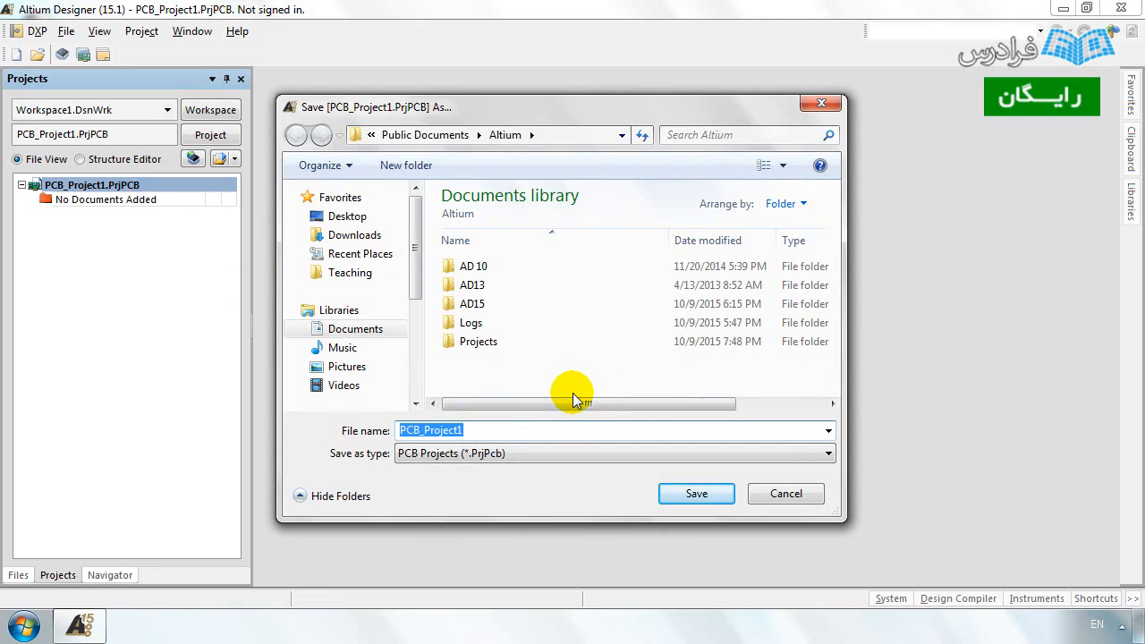
pyautogui.doubleClick(542, 342)
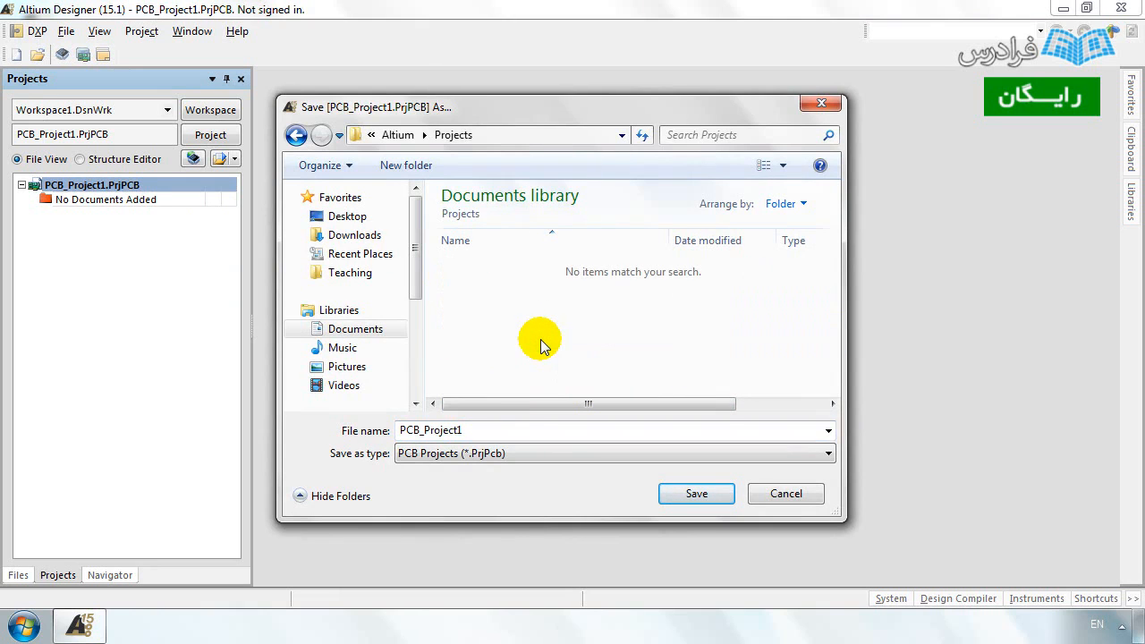
pyautogui.click(439, 170)
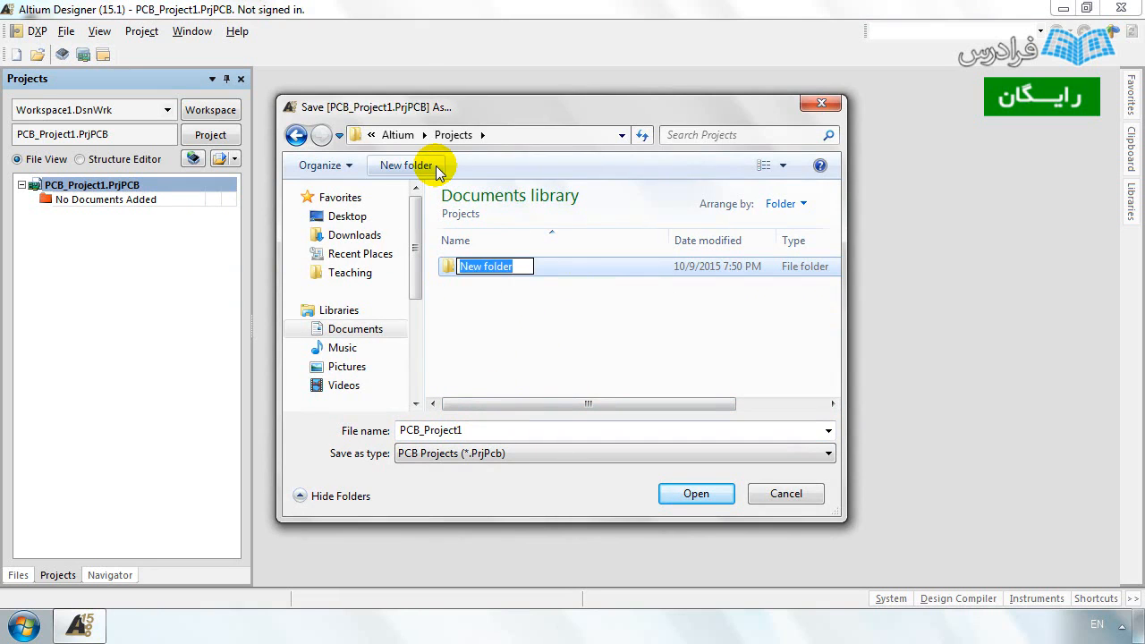
pyautogui.write('PRJ PCB')
pyautogui.press('Return')
pyautogui.press('Return')
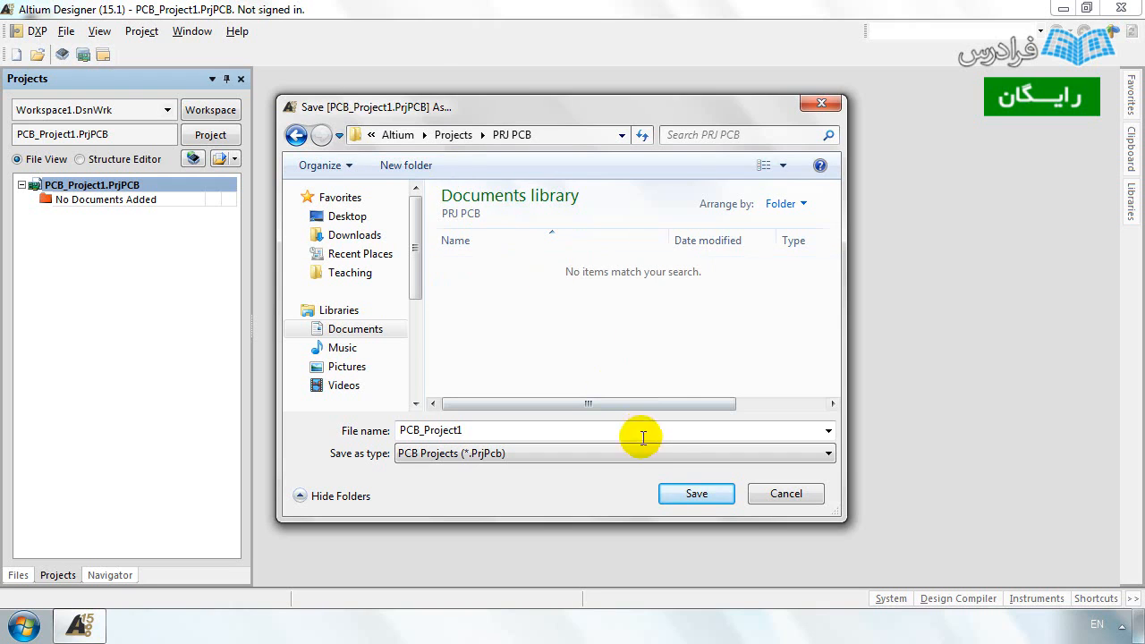
pyautogui.click(689, 492)
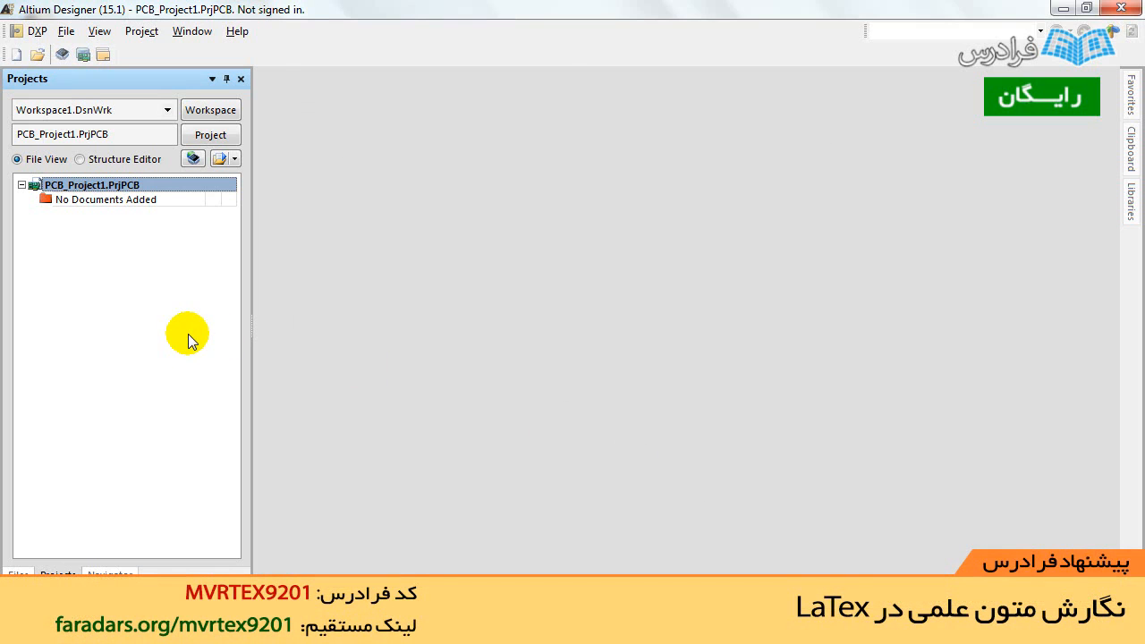
# Start a new PCB project, keeping the name PCB_Project and the Altium Projects folder as its location.
pyautogui.click(66, 30)
pyautogui.moveTo(80, 52)
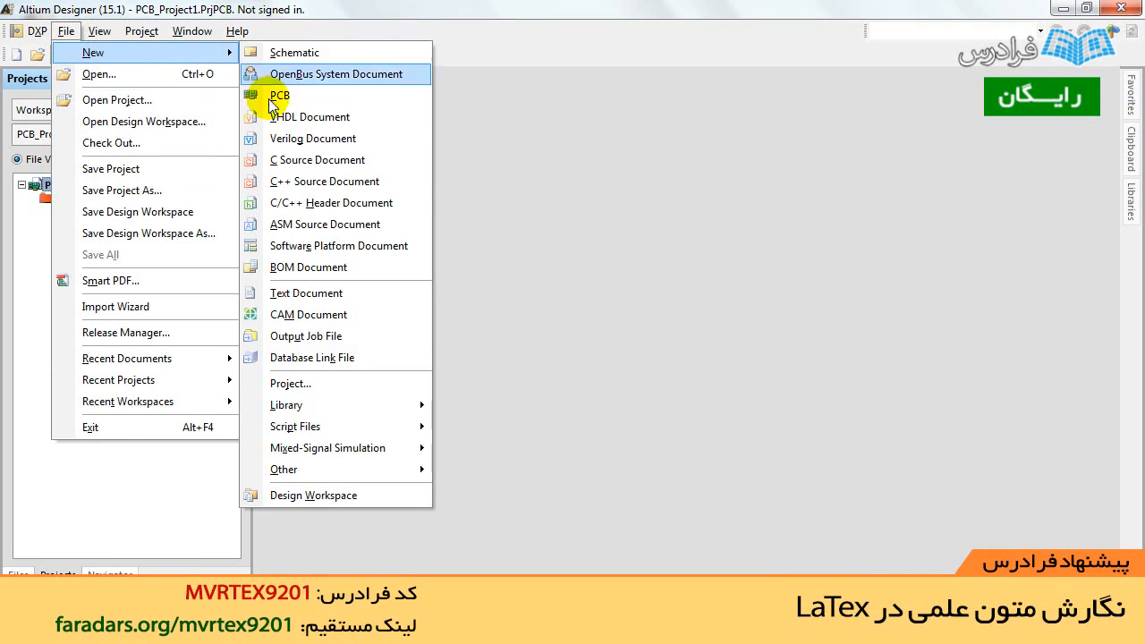
pyautogui.click(306, 384)
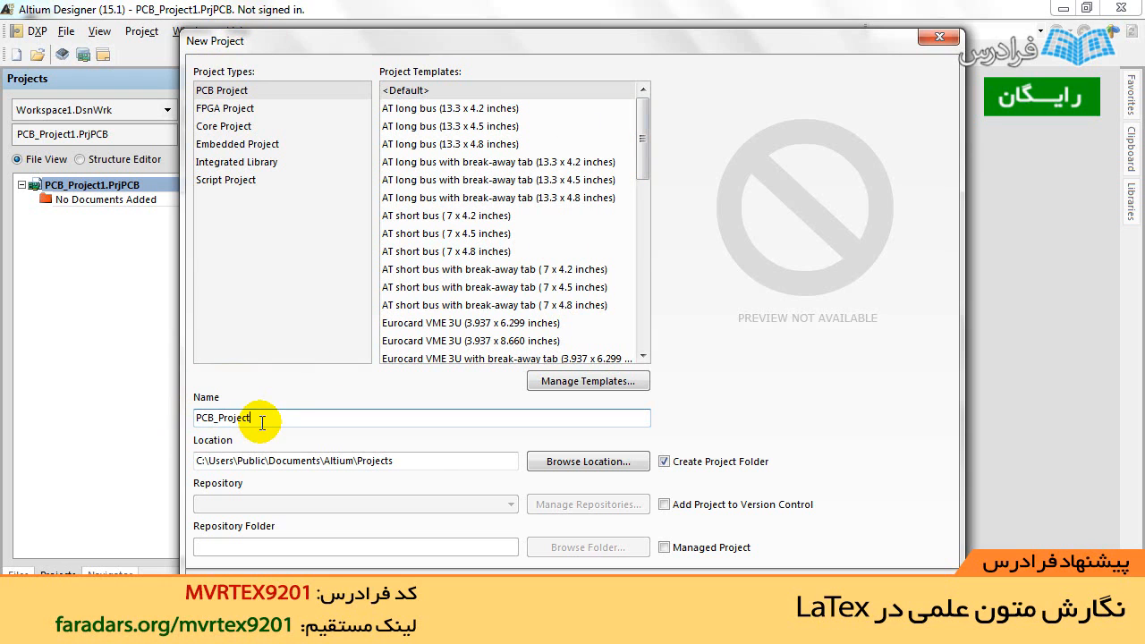
pyautogui.click(426, 462)
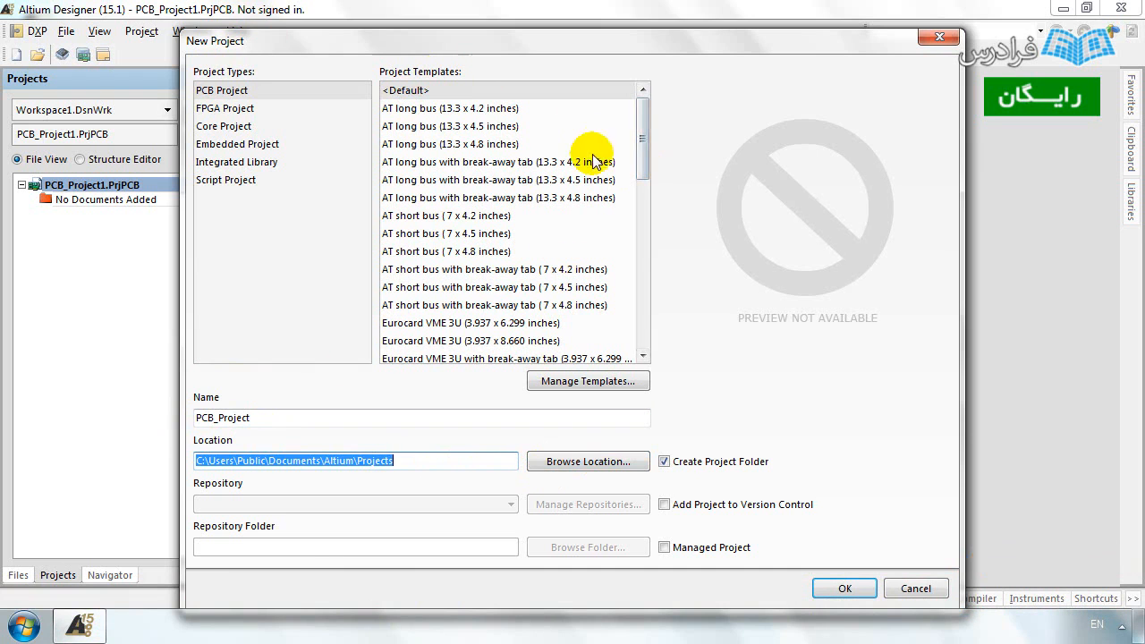
# Browse the PCB project templates and preview several board outlines, such as AT short bus (7 x 4.2 inches) and PCI long card 3.3V - 32 BIT.
pyautogui.moveTo(639, 134); pyautogui.dragTo(635, 298)
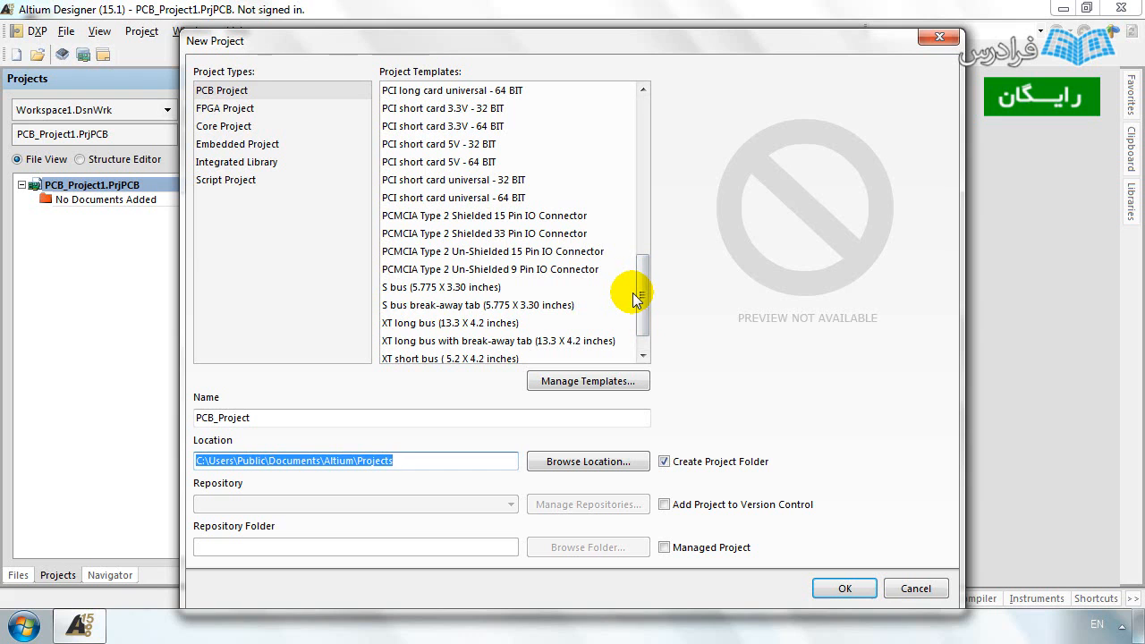
pyautogui.moveTo(637, 295); pyautogui.dragTo(640, 143)
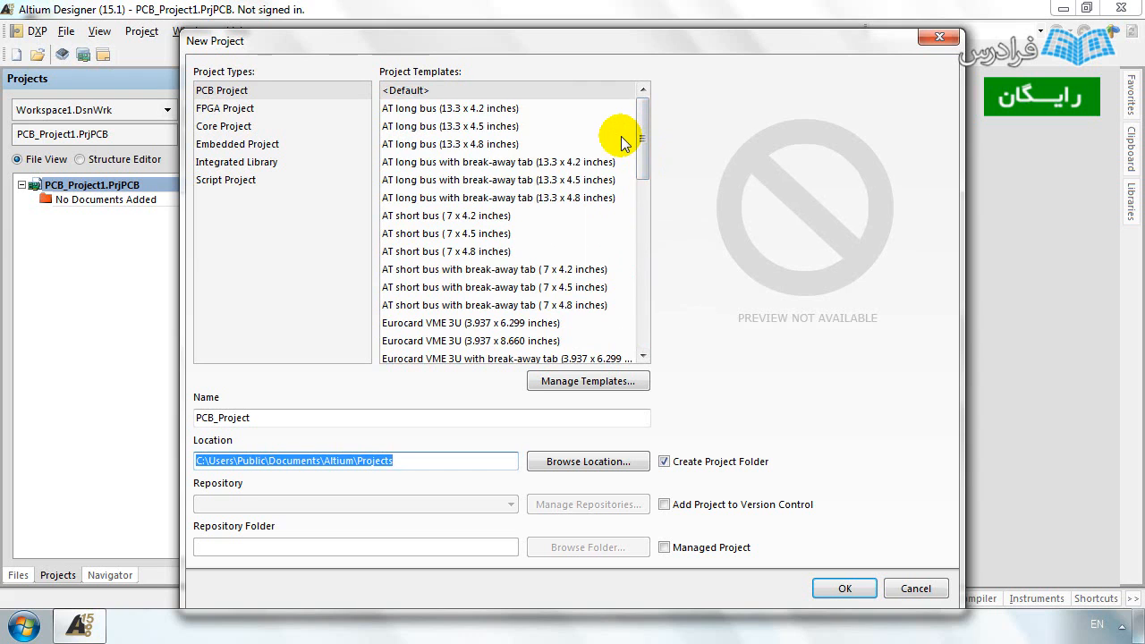
pyautogui.click(621, 136)
pyautogui.press('Down')
pyautogui.press('Down')
pyautogui.press('Down')
pyautogui.press('Down')
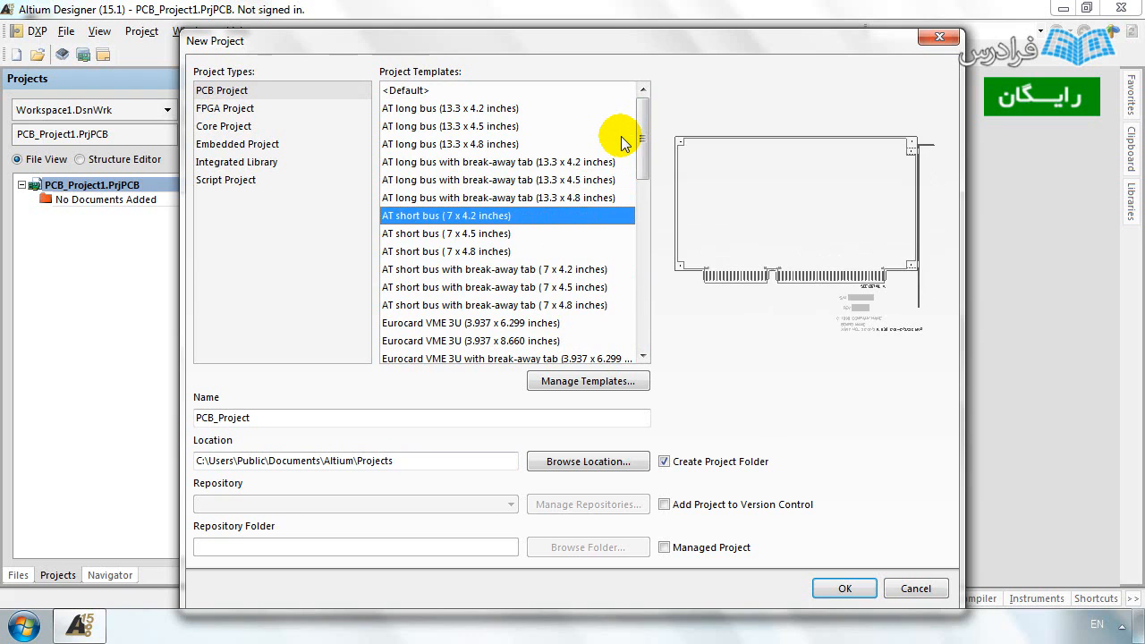
pyautogui.moveTo(644, 122); pyautogui.dragTo(639, 238)
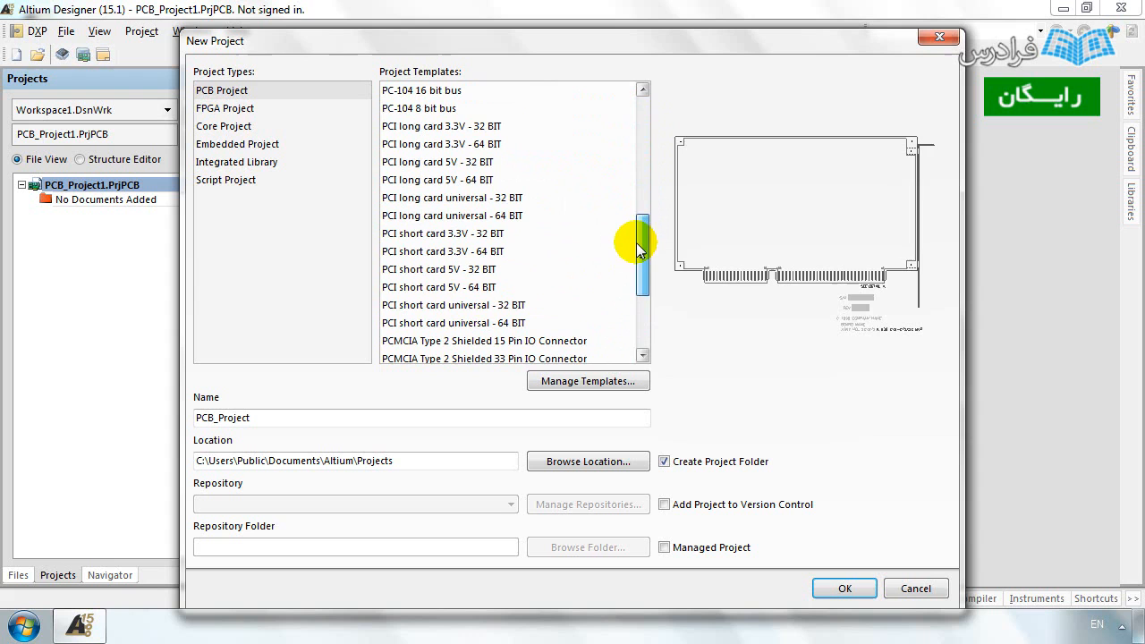
pyautogui.click(461, 130)
# Choose the <Default> template and create PCB_Project in its own project folder.
pyautogui.moveTo(640, 224); pyautogui.dragTo(644, 90)
pyautogui.click(551, 94)
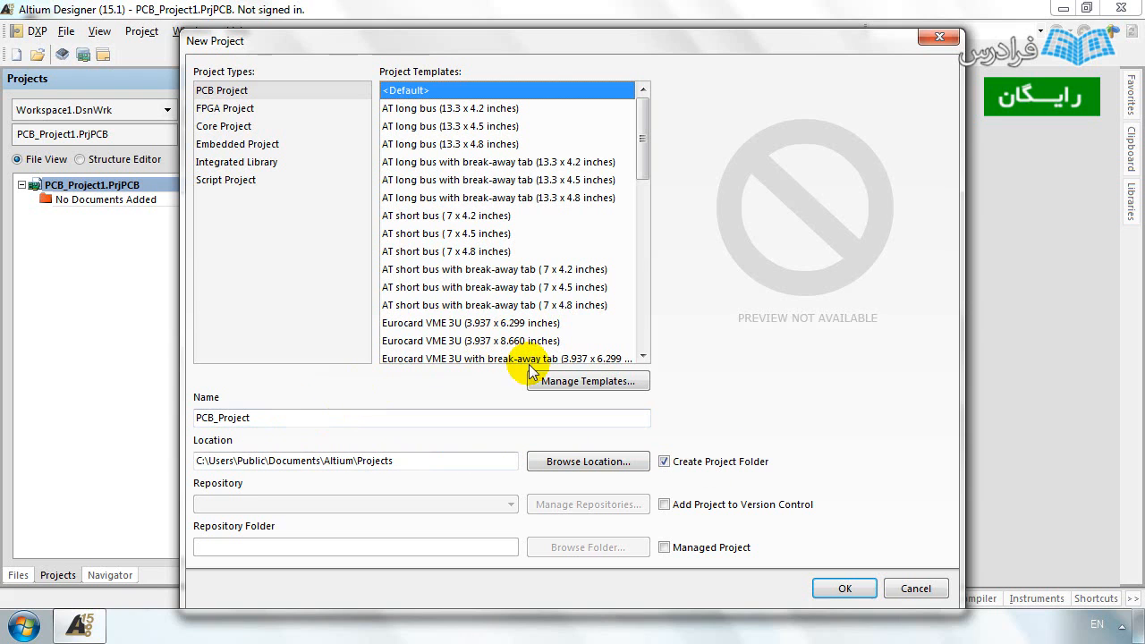
pyautogui.click(836, 593)
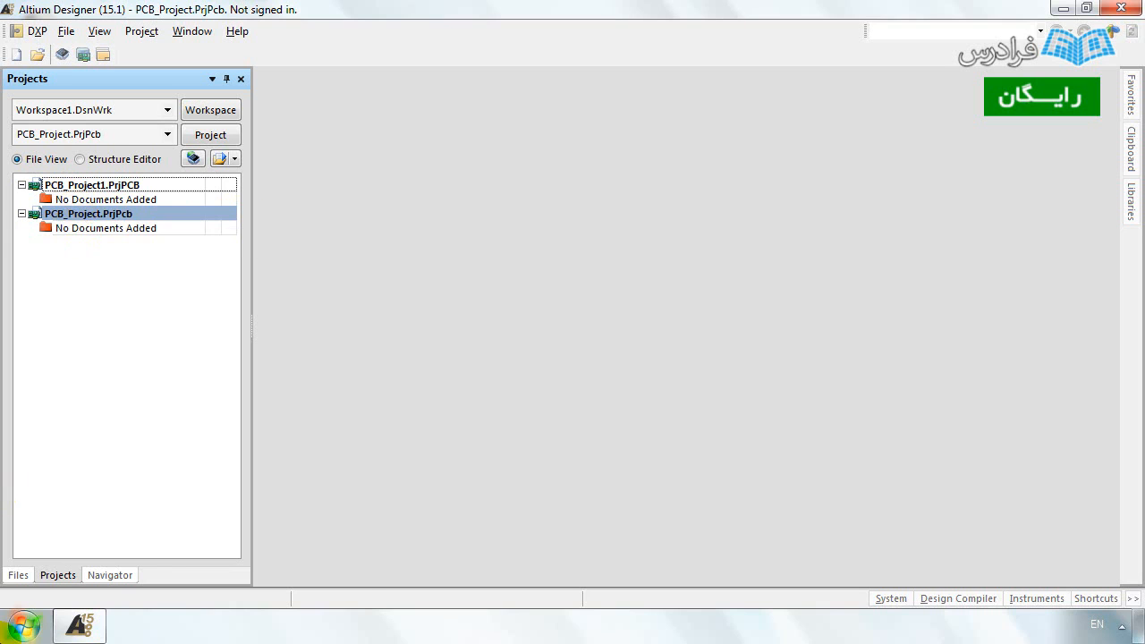
# Switch to Windows Explorer and examine the PRJ PCB folder and its History subfolder inside Documents > Altium > Projects.
pyautogui.click(23, 626)
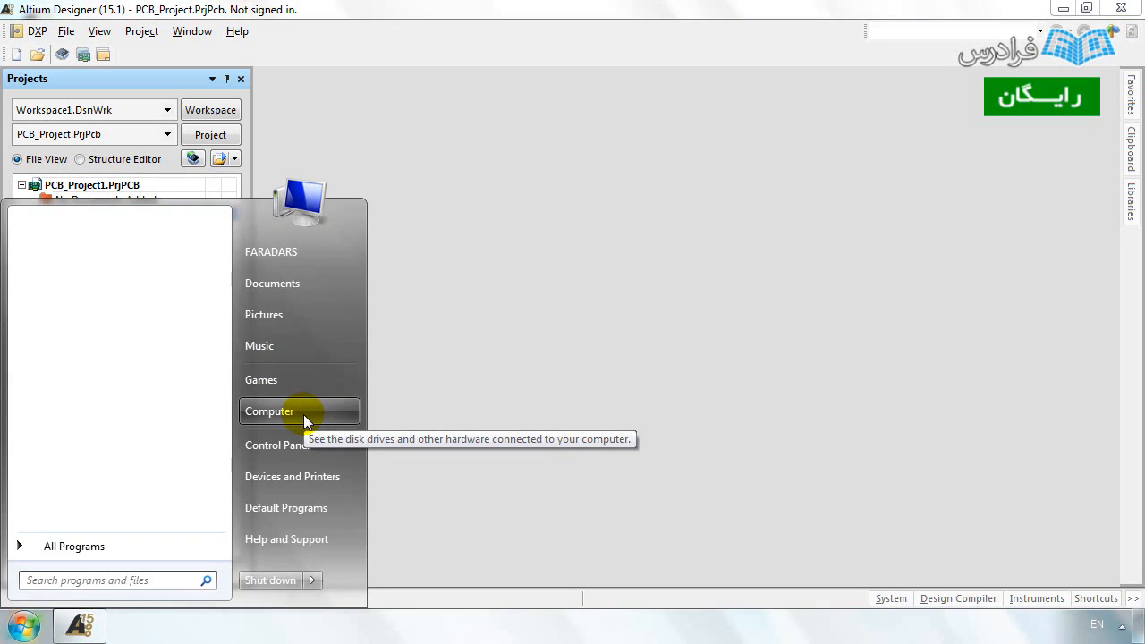
pyautogui.click(283, 284)
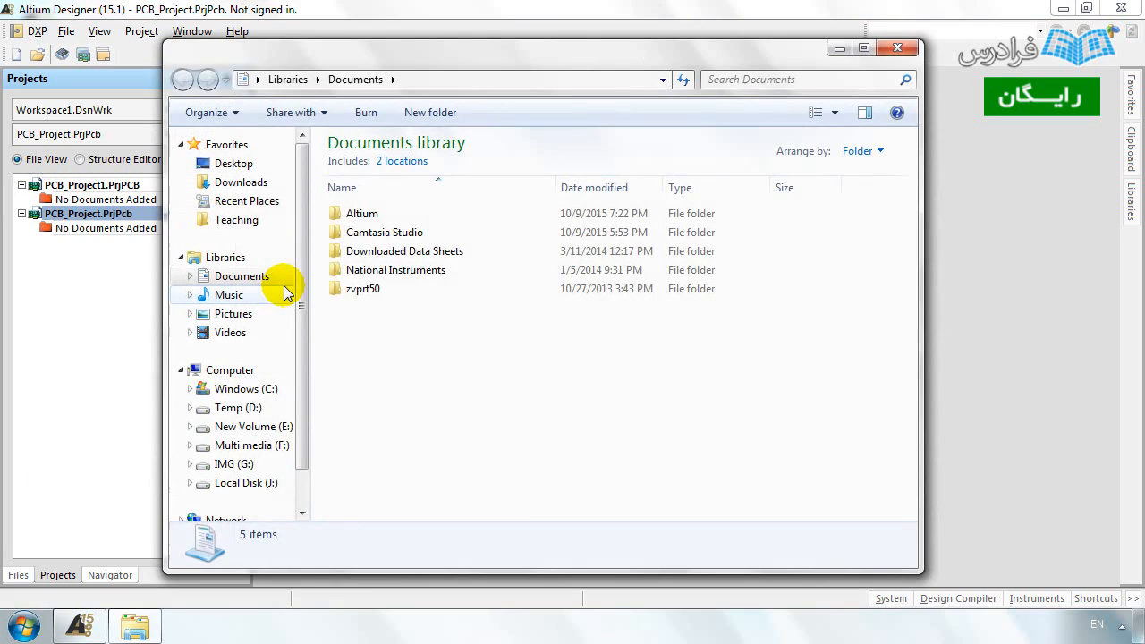
pyautogui.doubleClick(394, 216)
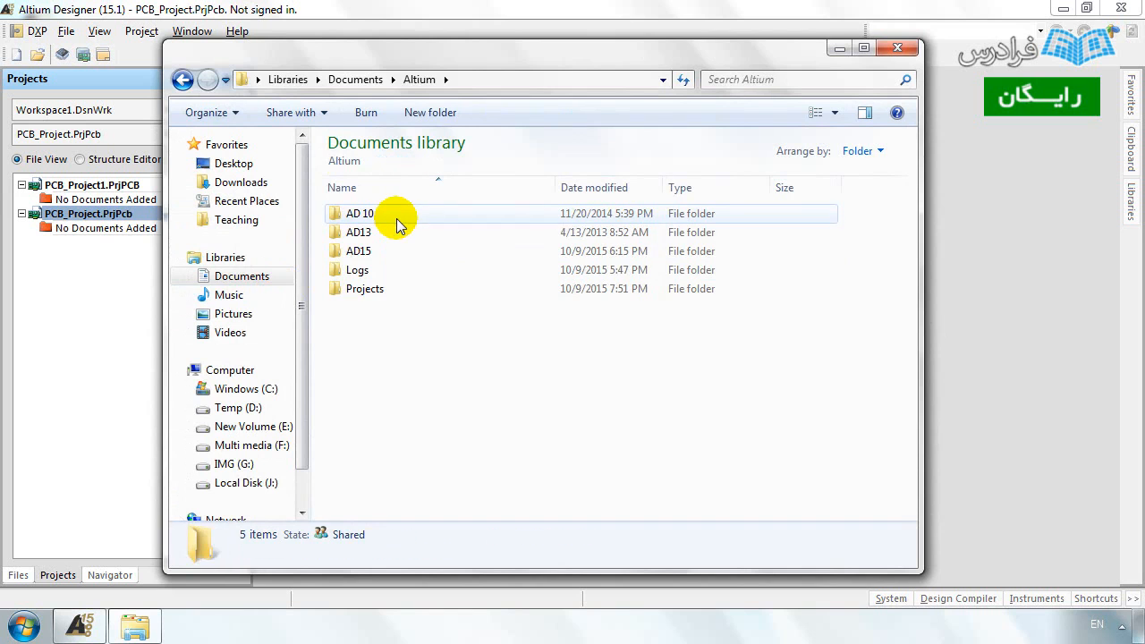
pyautogui.doubleClick(395, 289)
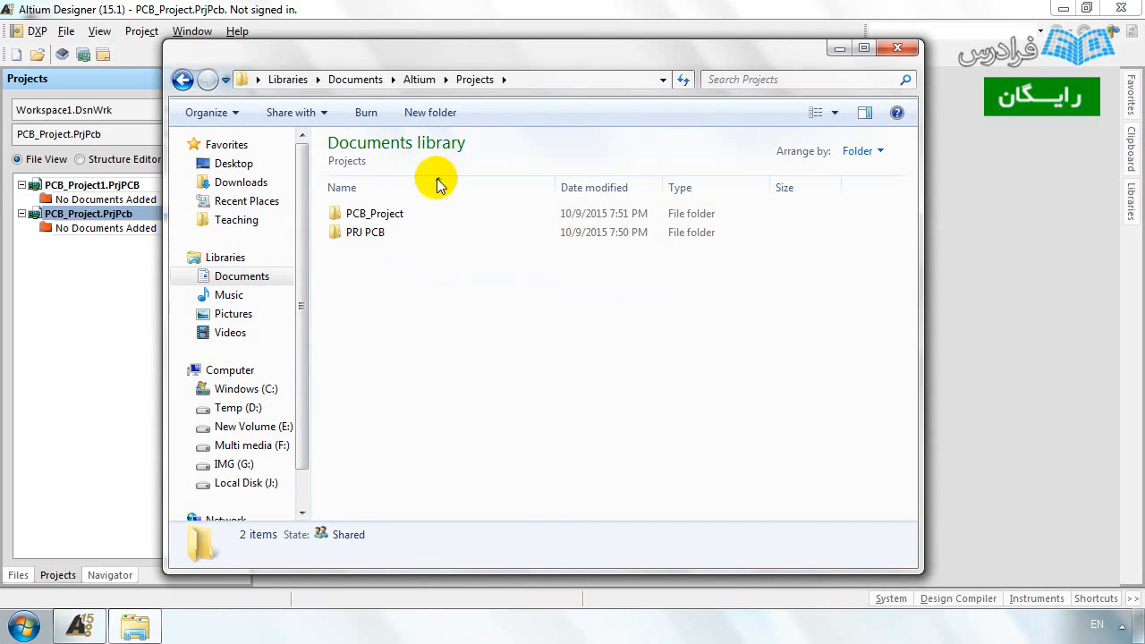
pyautogui.doubleClick(383, 243)
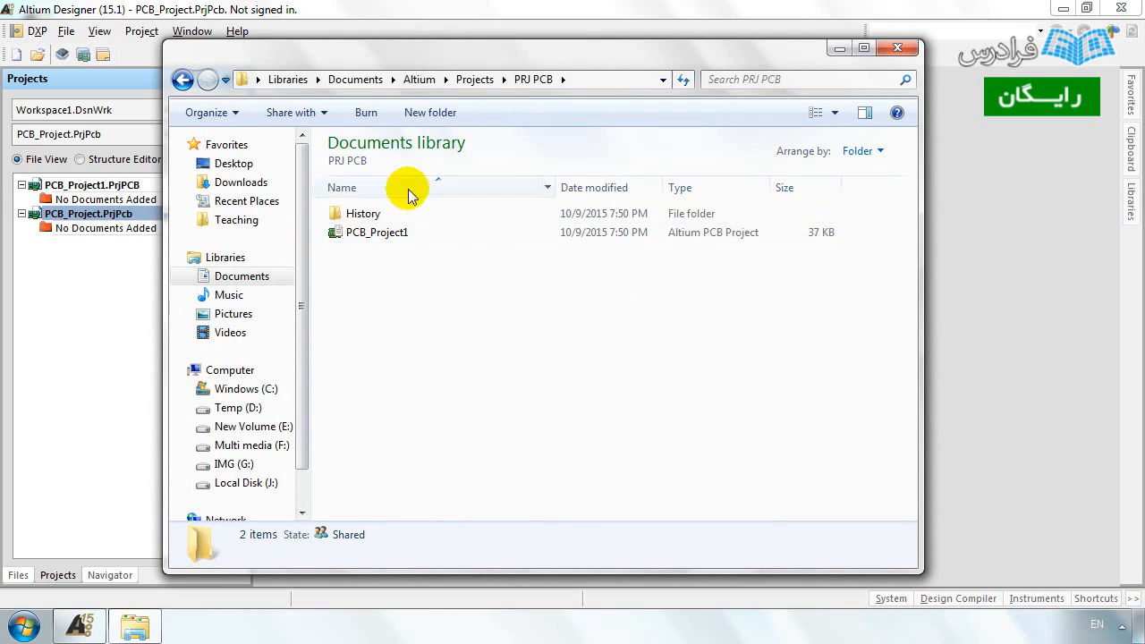
pyautogui.doubleClick(359, 216)
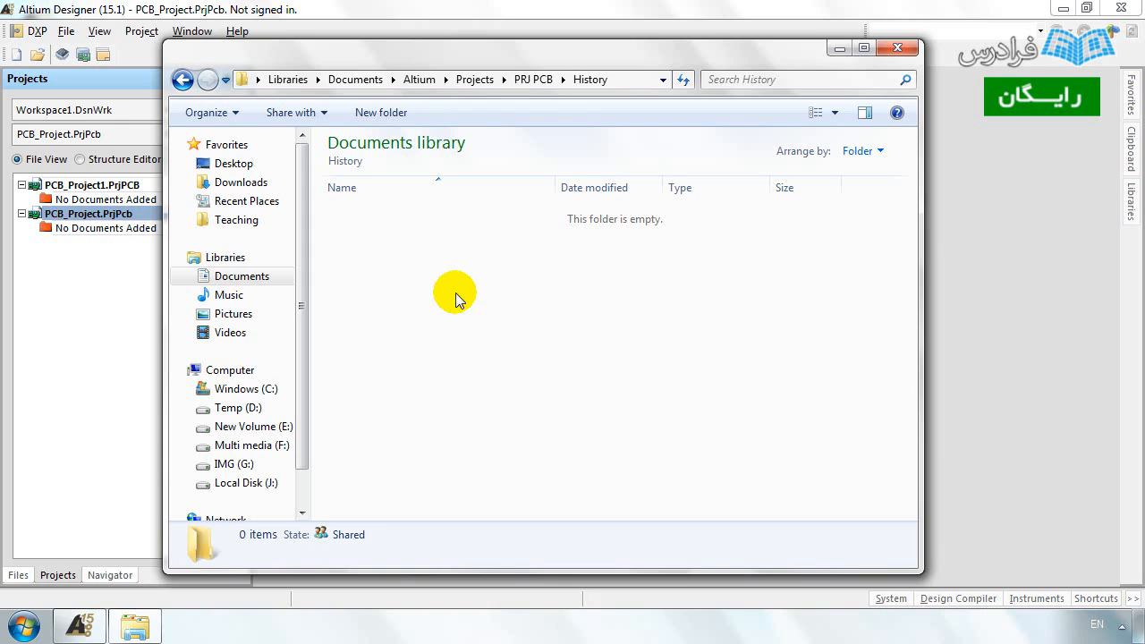
# Go back to the Projects folder, examine the contents of the PCB_Project folder, and minimize the Explorer window.
pyautogui.press('BackSpace')
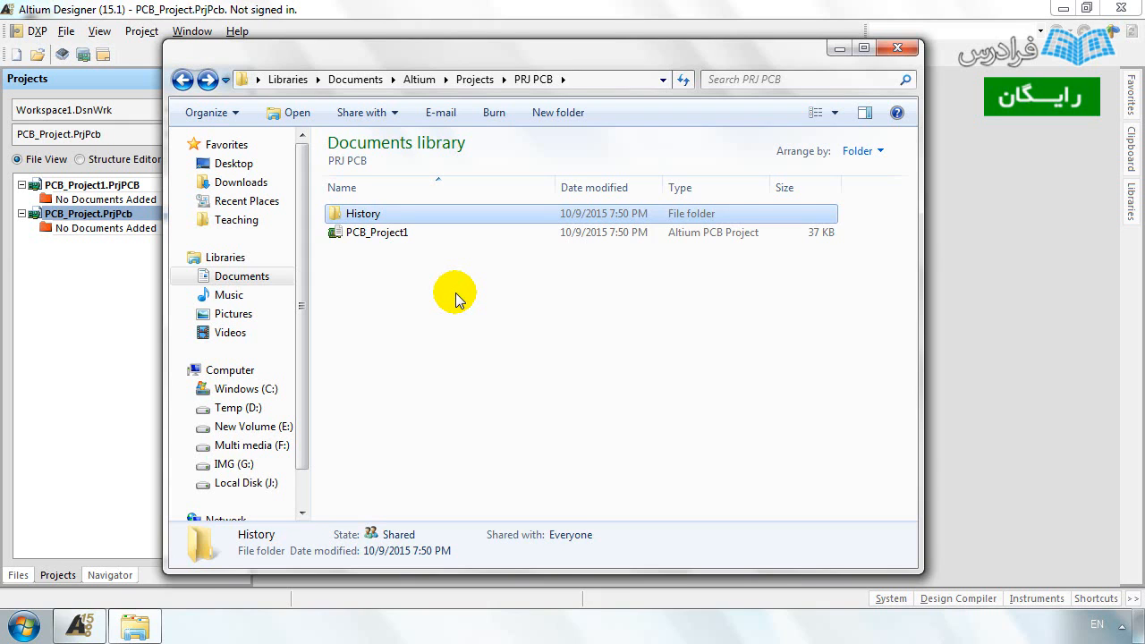
pyautogui.press('BackSpace')
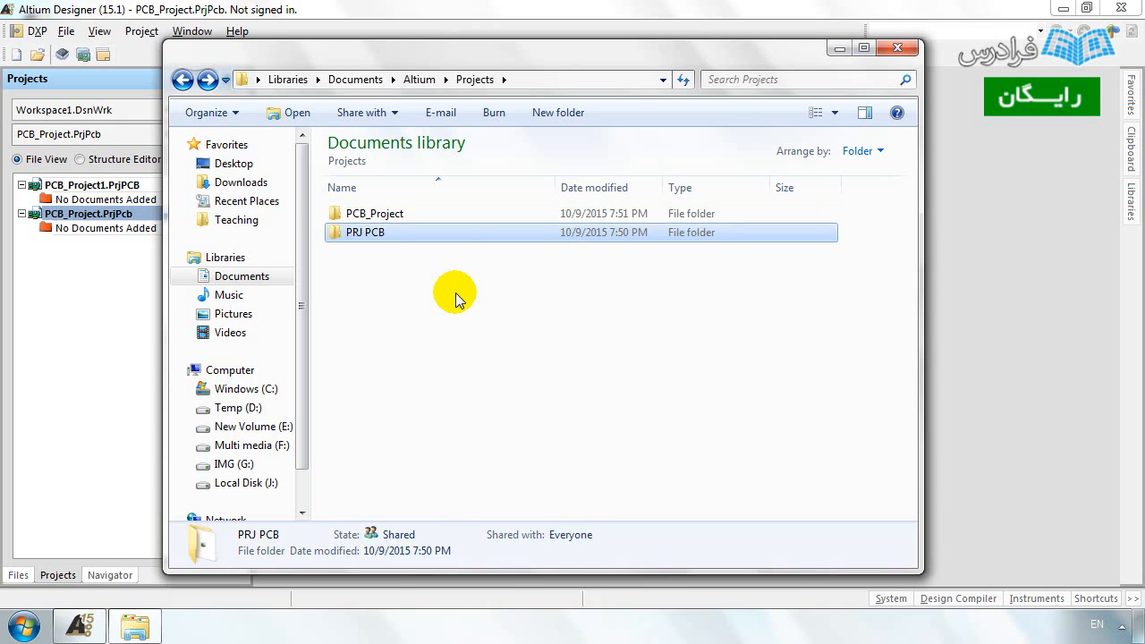
pyautogui.doubleClick(420, 215)
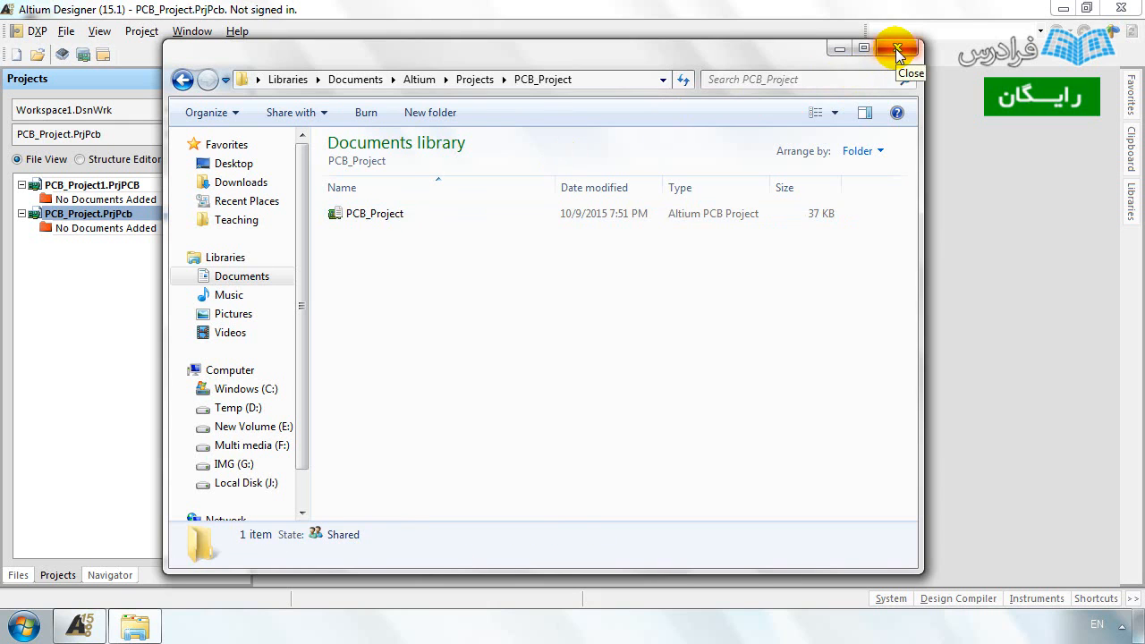
pyautogui.click(838, 52)
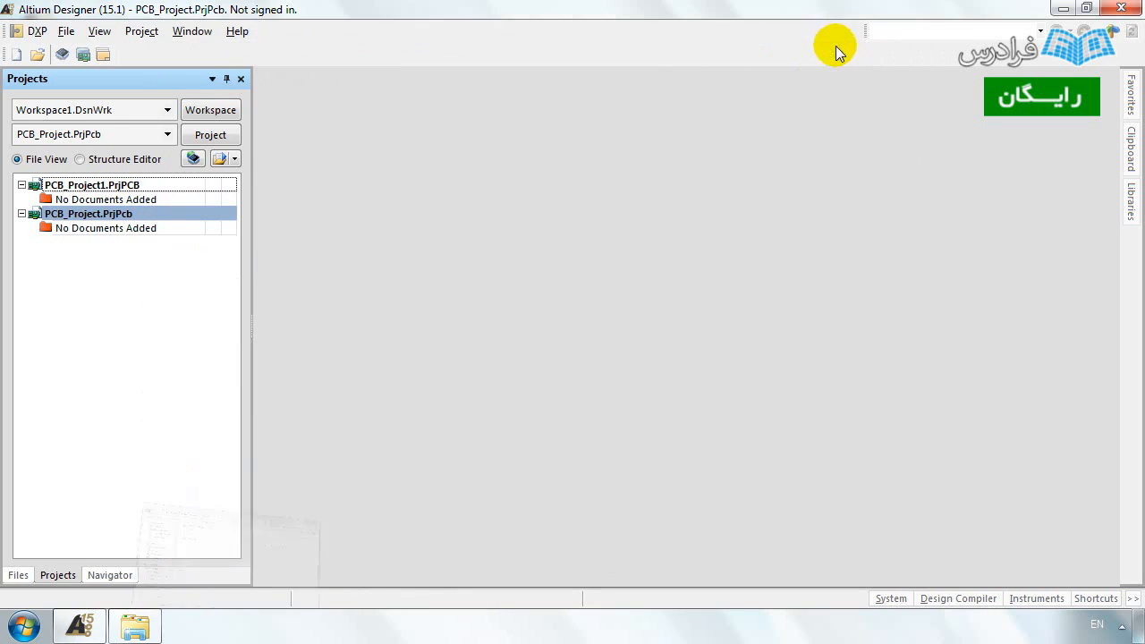
# Add a new schematic document to the PCB_Project1 project.
pyautogui.rightClick(186, 188)
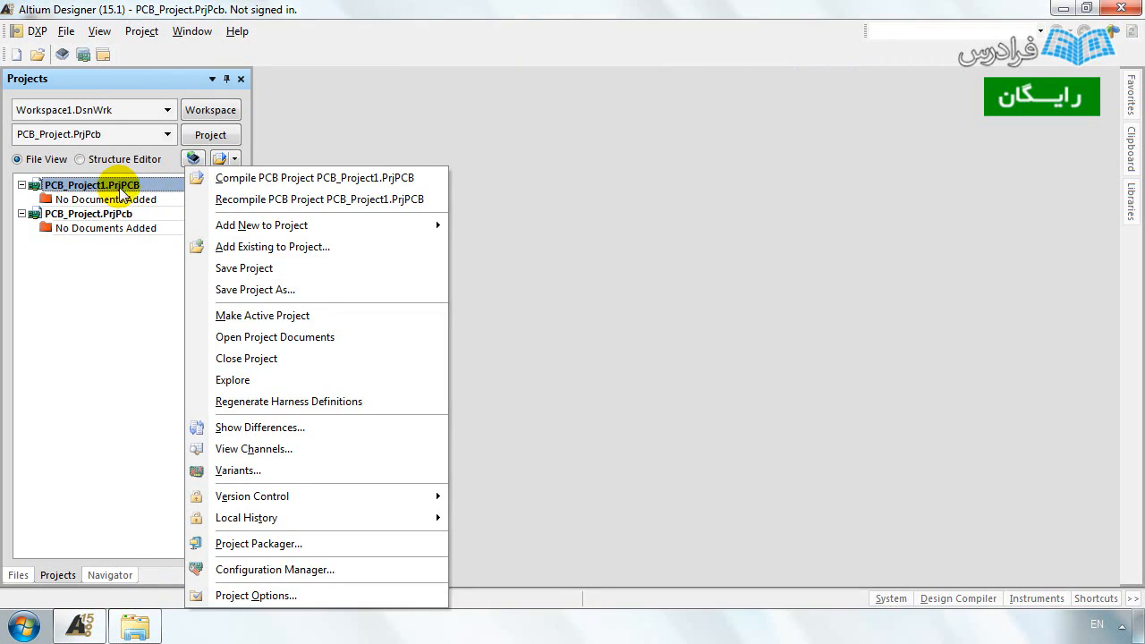
pyautogui.moveTo(253, 231)
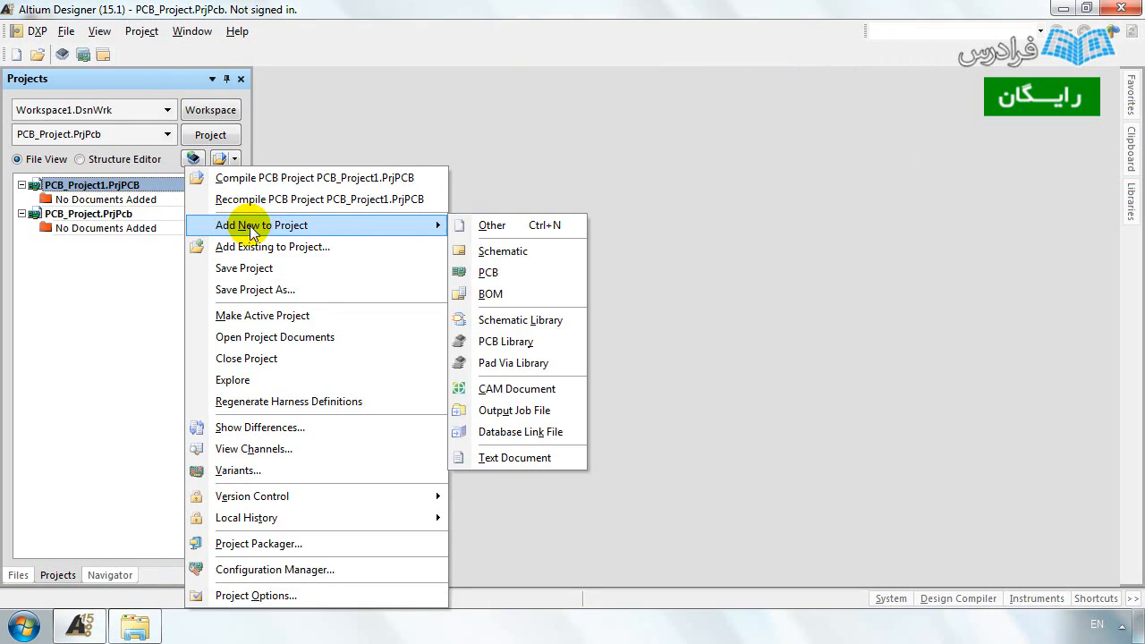
pyautogui.click(481, 253)
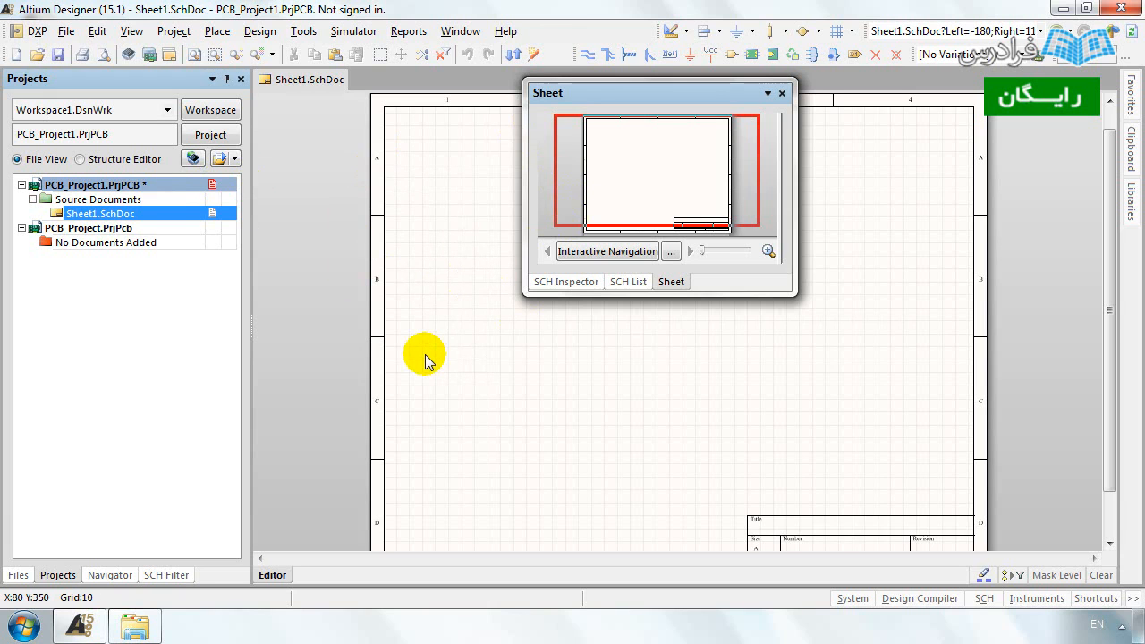
# Save the new schematic as Sheet in the PRJ PCB folder, and save the PCB_Project1 project.
pyautogui.hotkey('ctrl', 's')
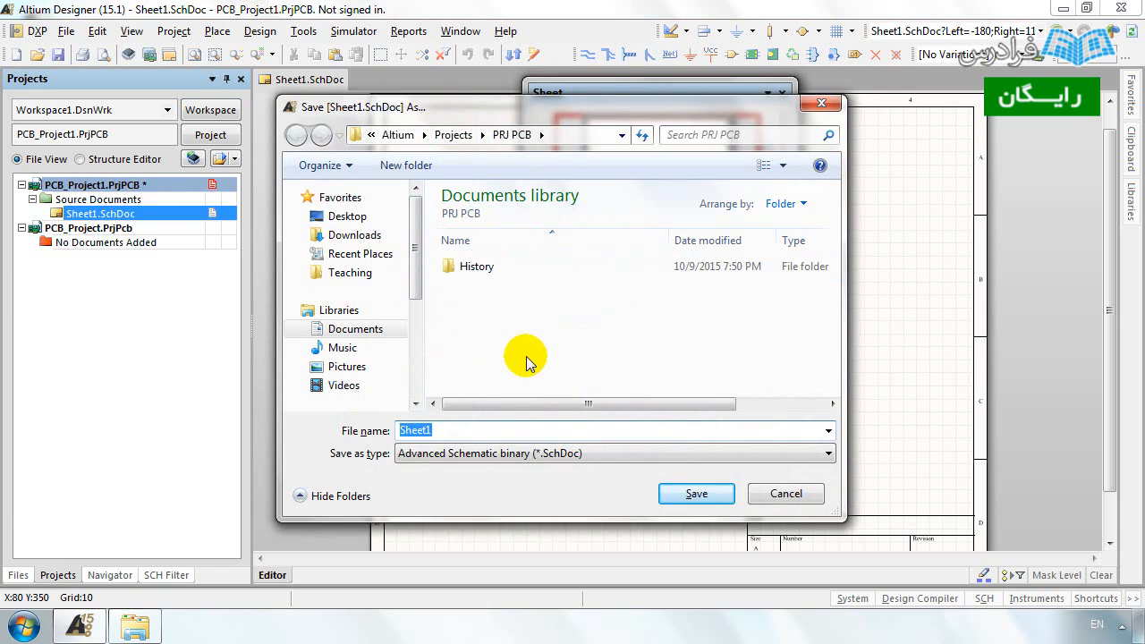
pyautogui.click(451, 433)
pyautogui.doubleClick(451, 433)
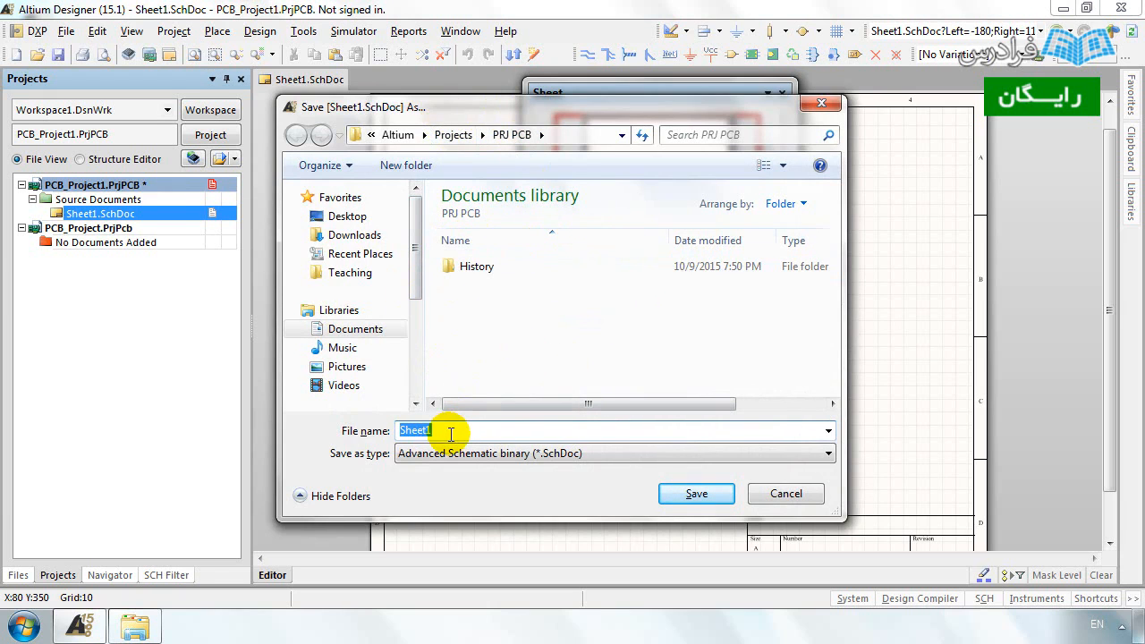
pyautogui.click(458, 434)
pyautogui.press('BackSpace')
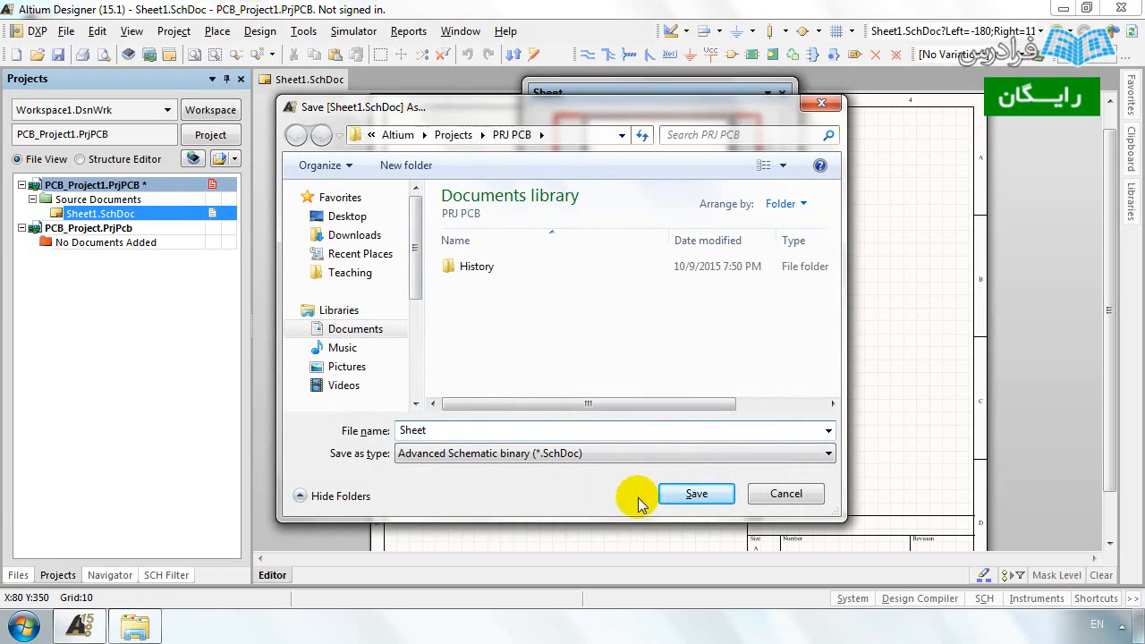
pyautogui.click(695, 494)
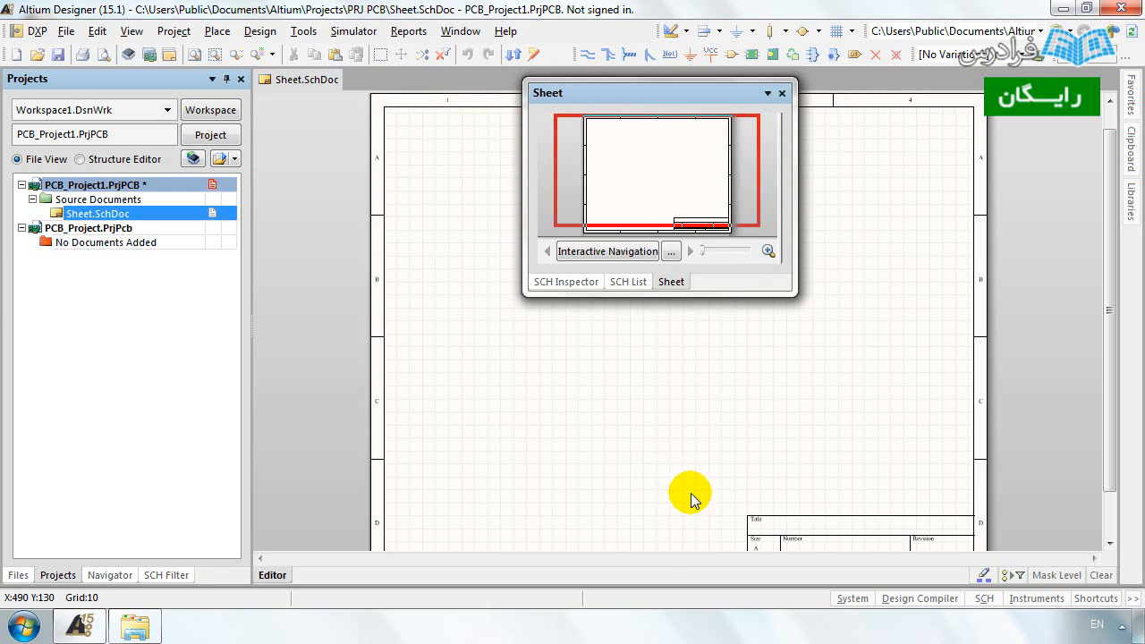
pyautogui.rightClick(142, 192)
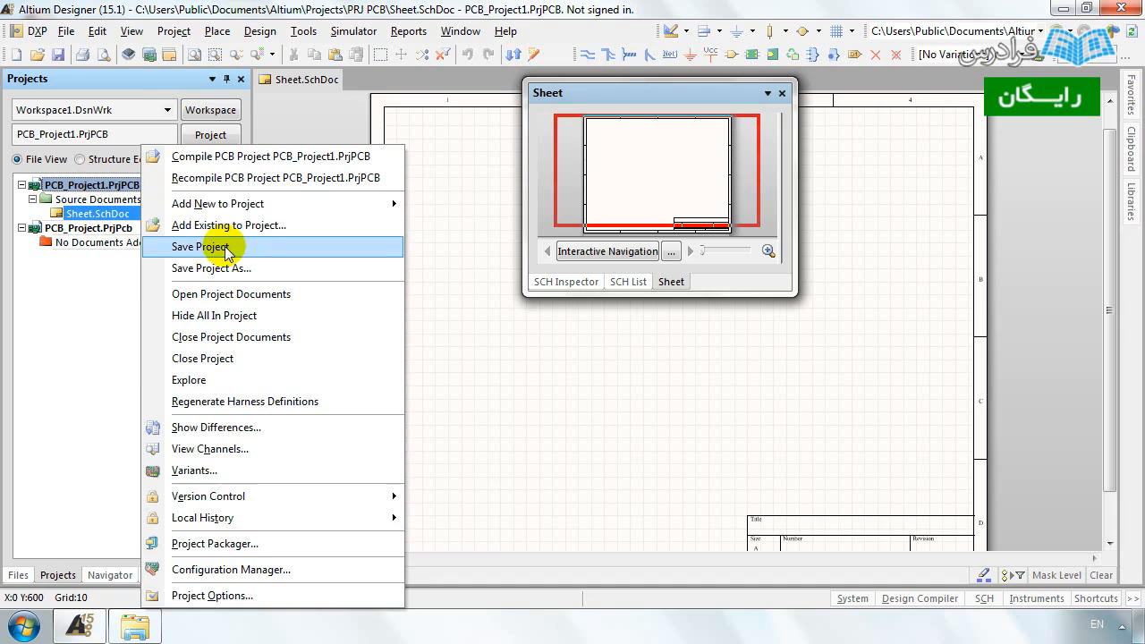
pyautogui.click(198, 247)
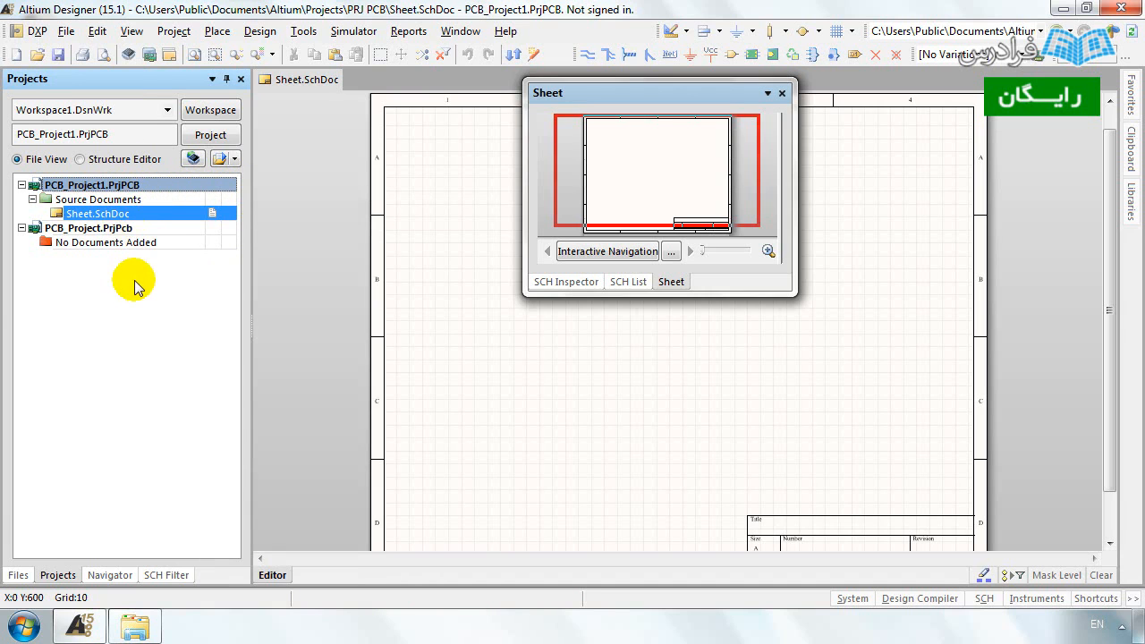
# Add two more blank schematic documents to the PCB_Project1 project.
pyautogui.click(68, 32)
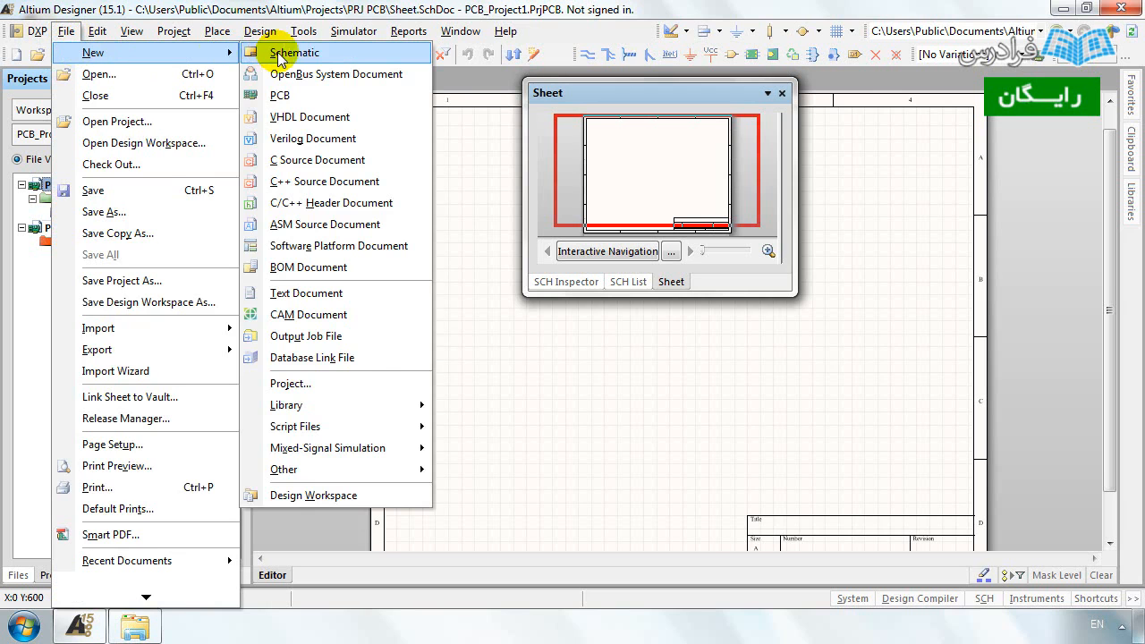
pyautogui.click(273, 54)
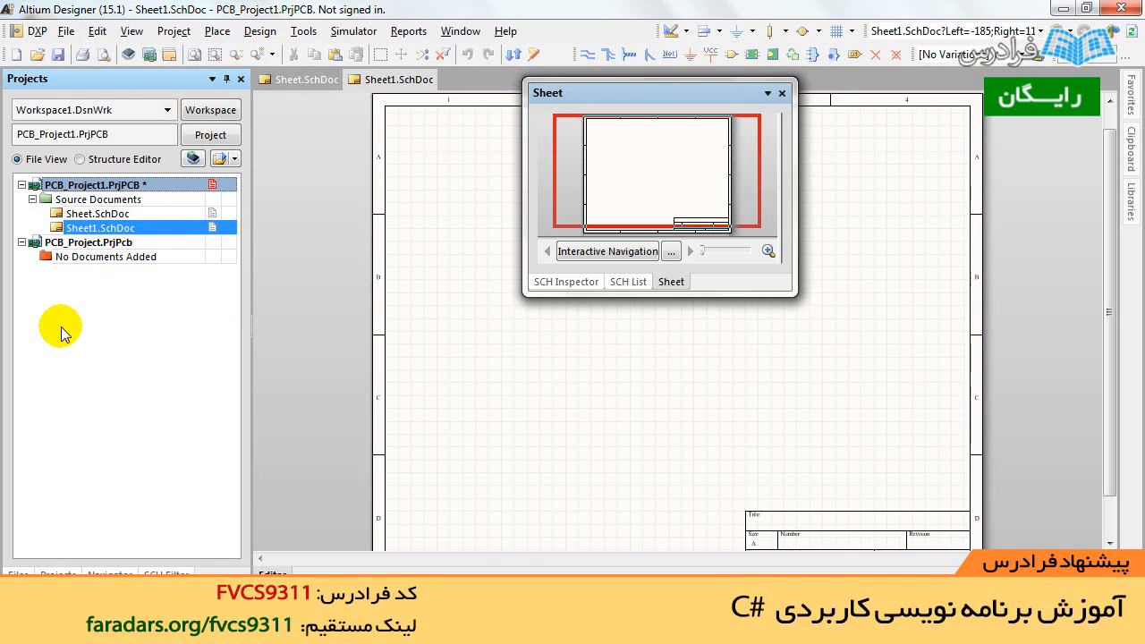
pyautogui.rightClick(117, 387)
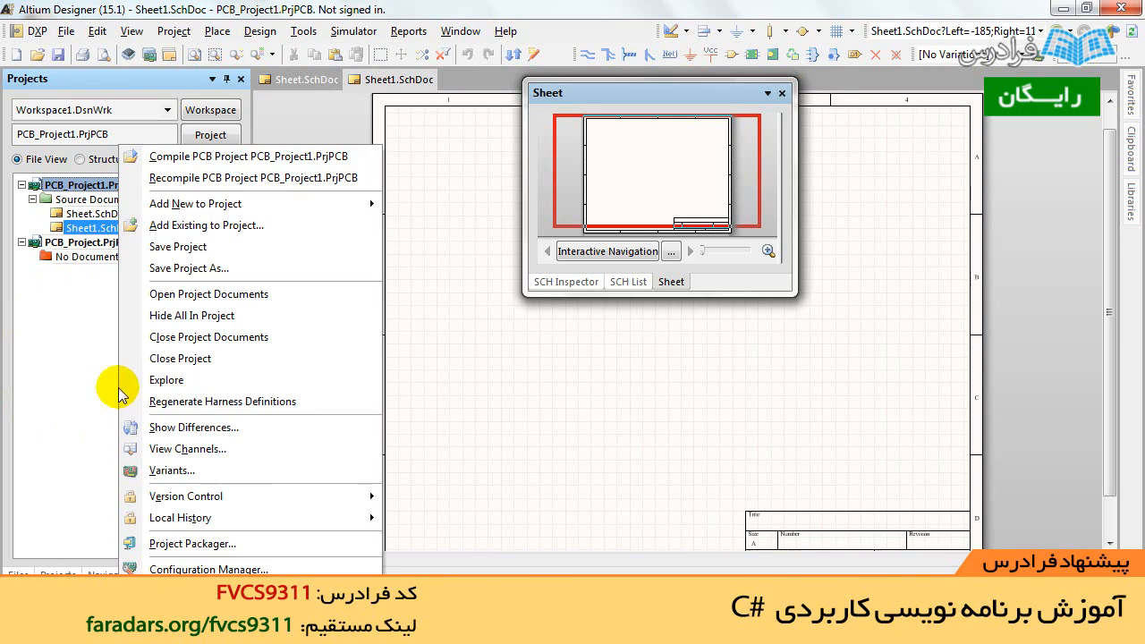
pyautogui.moveTo(253, 211)
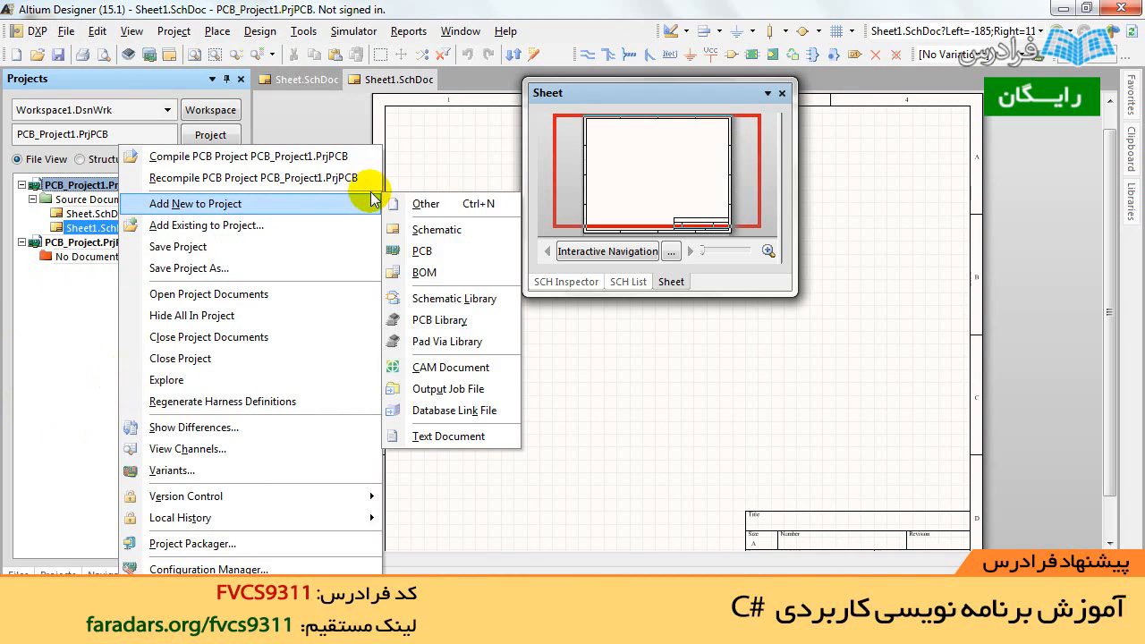
pyautogui.click(417, 229)
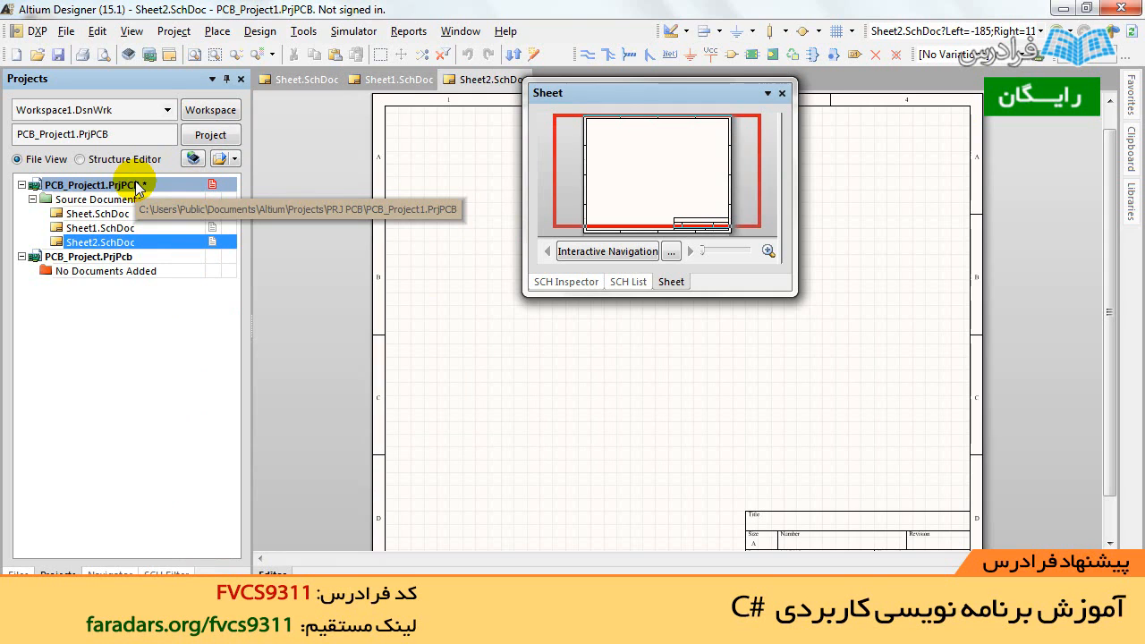
# Add a new schematic document to the PCB_Project project.
pyautogui.rightClick(80, 259)
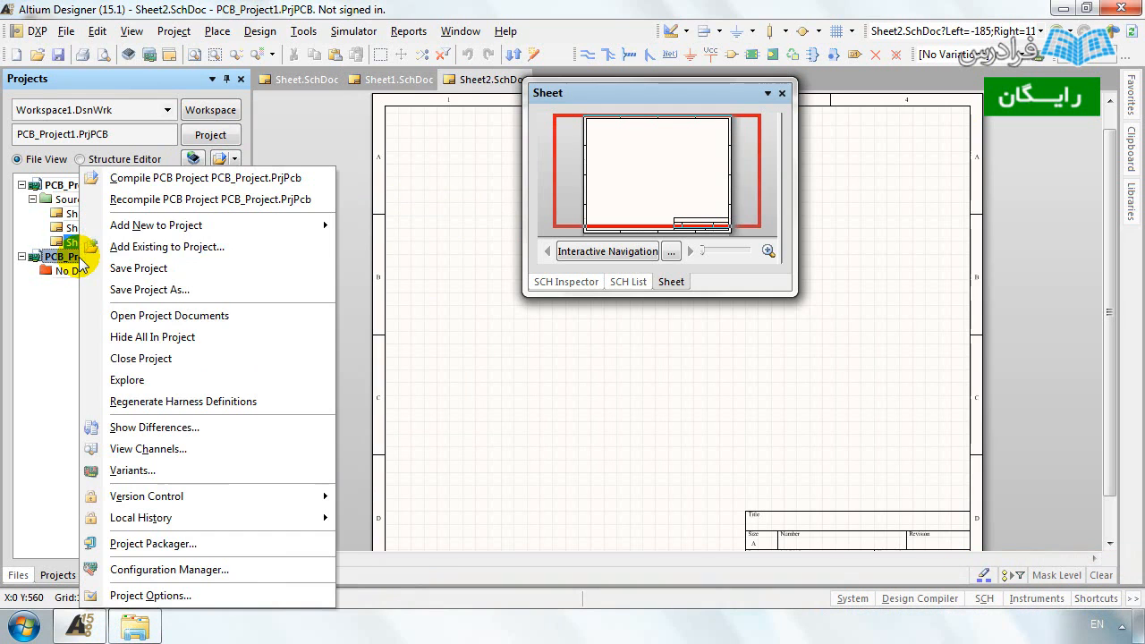
pyautogui.moveTo(173, 233)
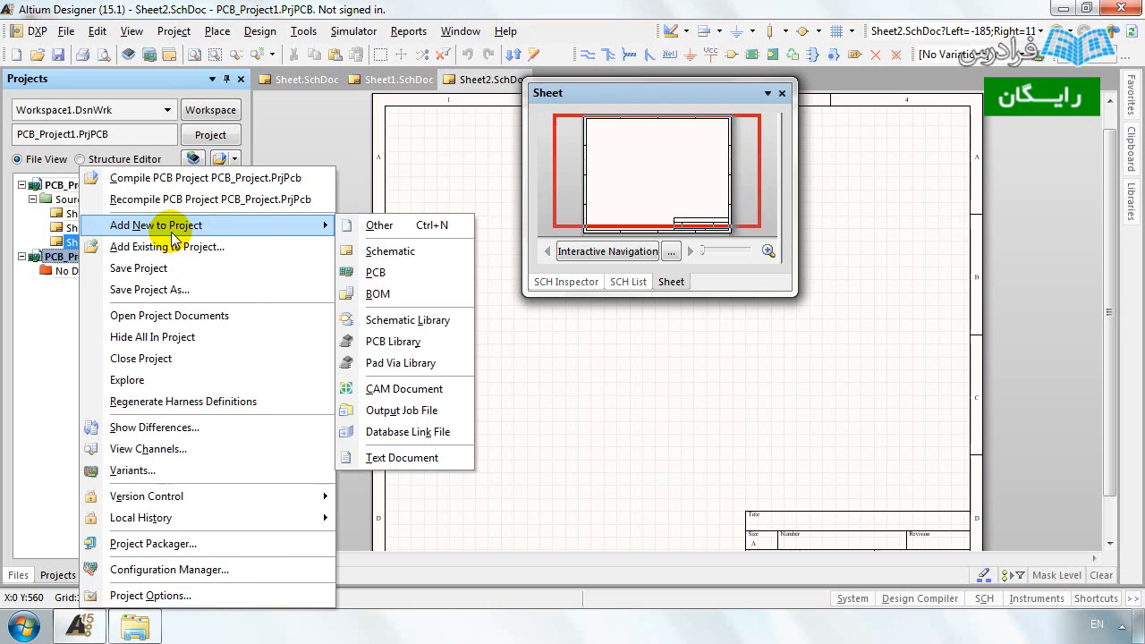
pyautogui.click(383, 250)
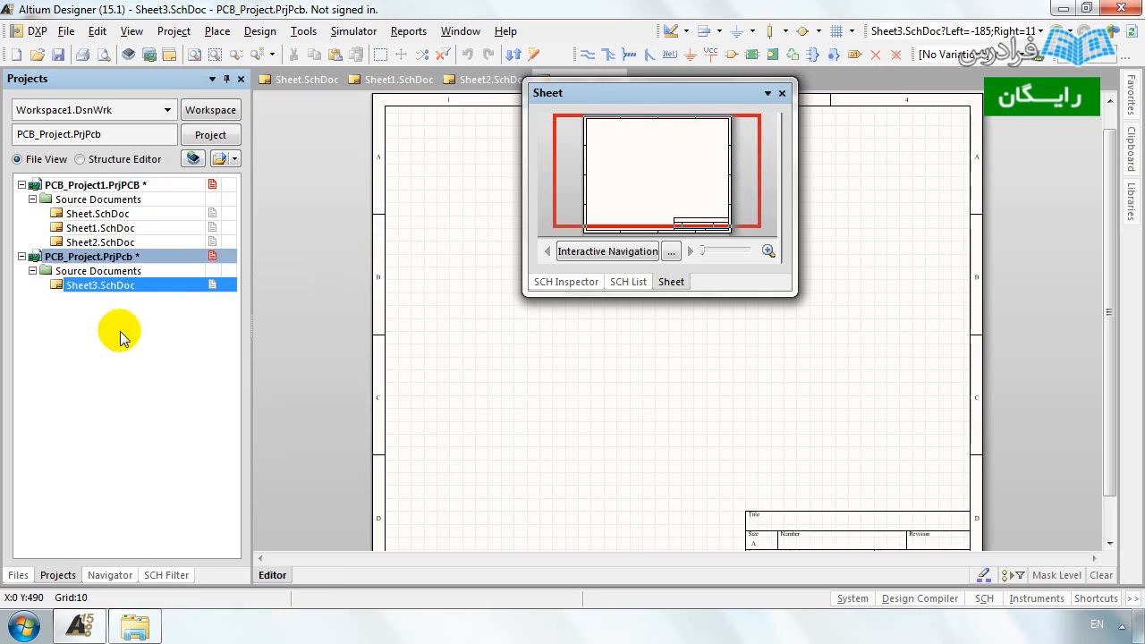
# Move the Sheet1 and Sheet schematics from PCB_Project1 into PCB_Project, returning each one to PCB_Project1.
pyautogui.click(113, 232)
pyautogui.moveTo(90, 234); pyautogui.dragTo(69, 267)
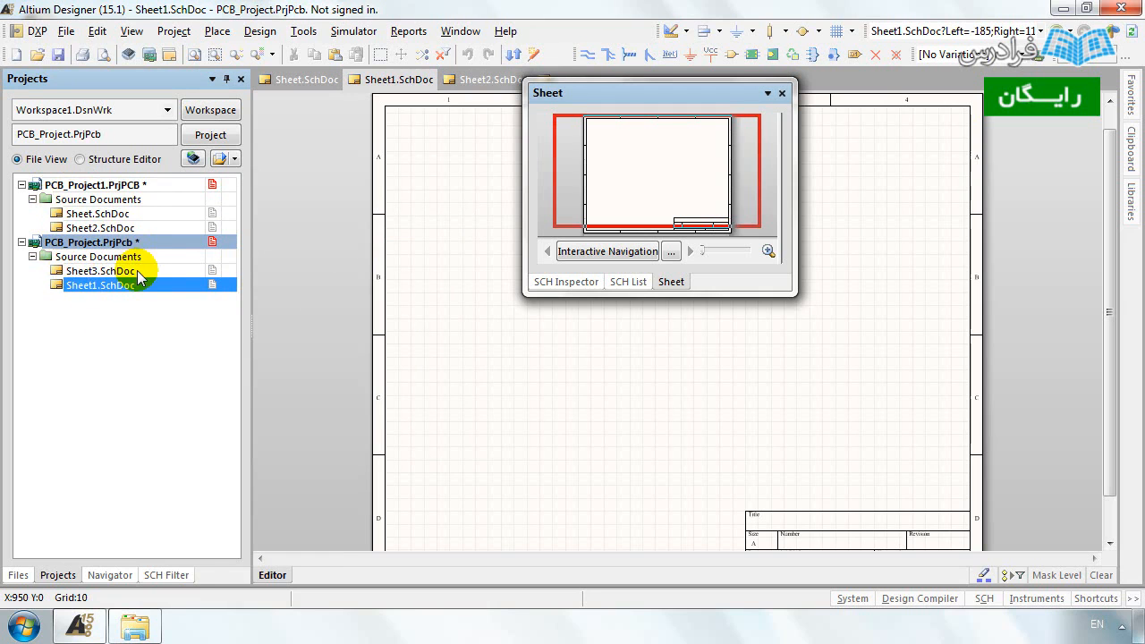
pyautogui.moveTo(129, 282); pyautogui.dragTo(140, 256)
pyautogui.click(126, 227)
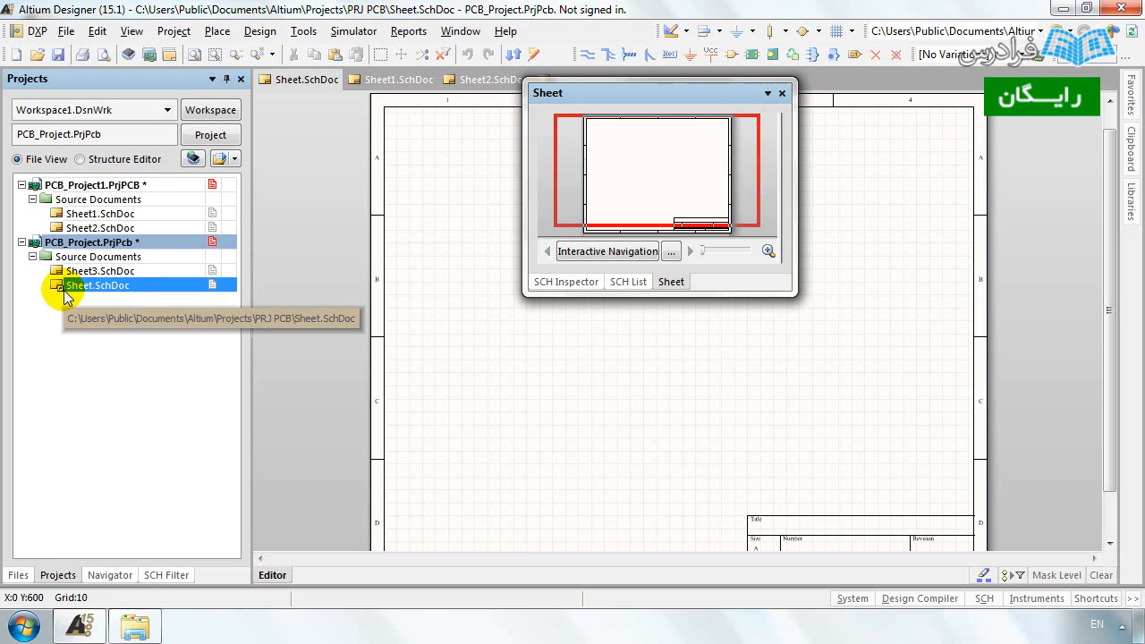
pyautogui.moveTo(64, 295); pyautogui.dragTo(79, 185)
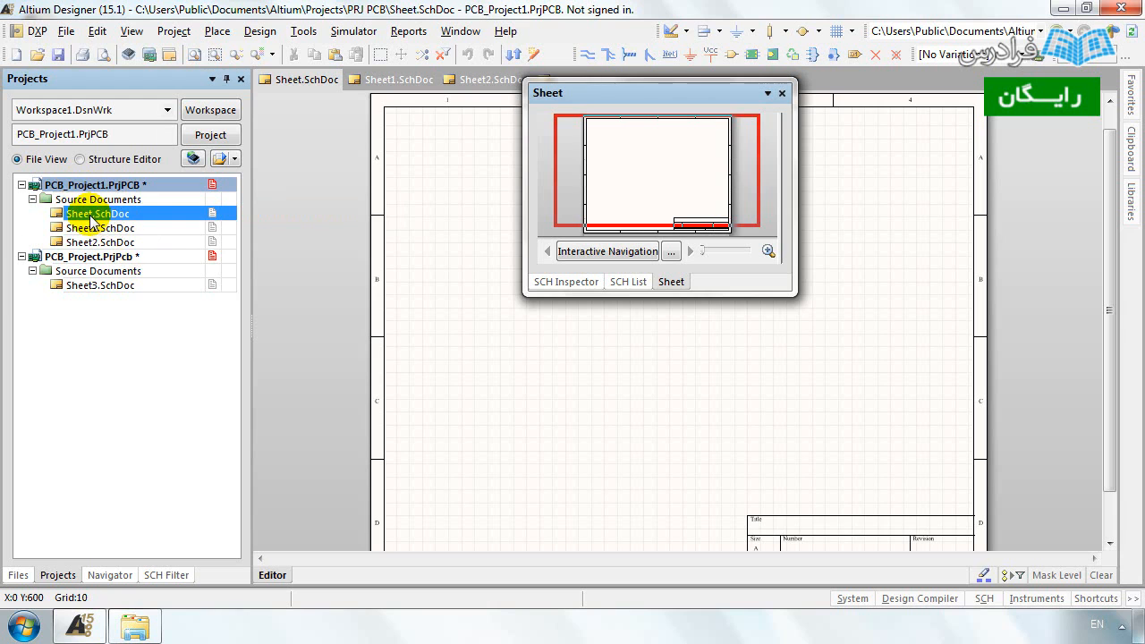
# Move the Sheet schematic out of PCB_Project1 to make it a free document, and close all open documents.
pyautogui.moveTo(90, 217); pyautogui.dragTo(21, 346)
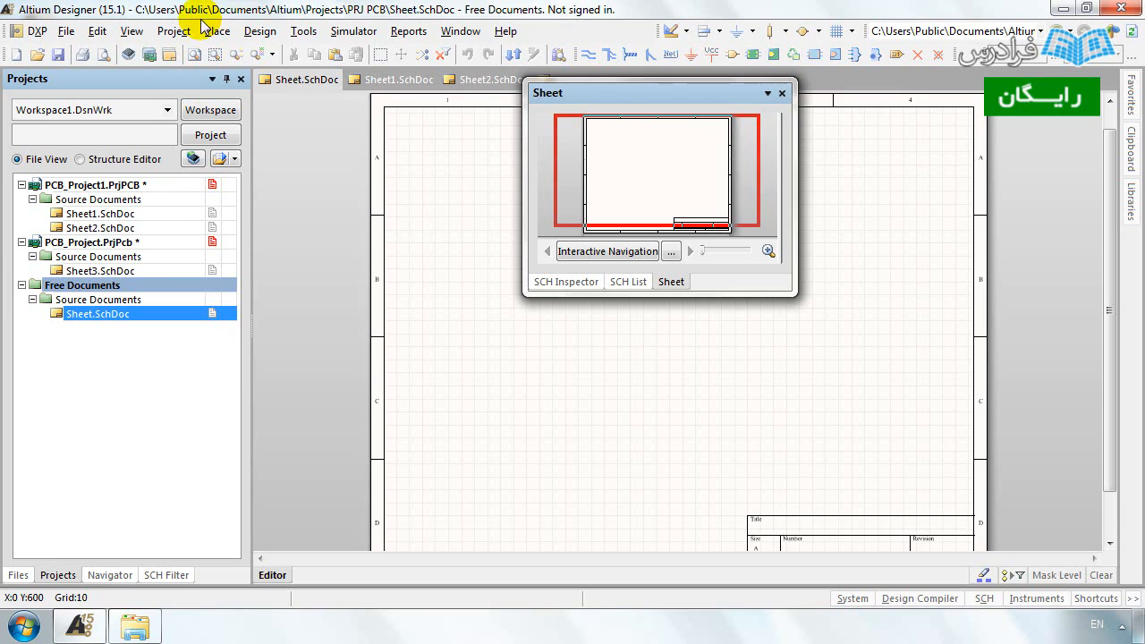
pyautogui.click(175, 31)
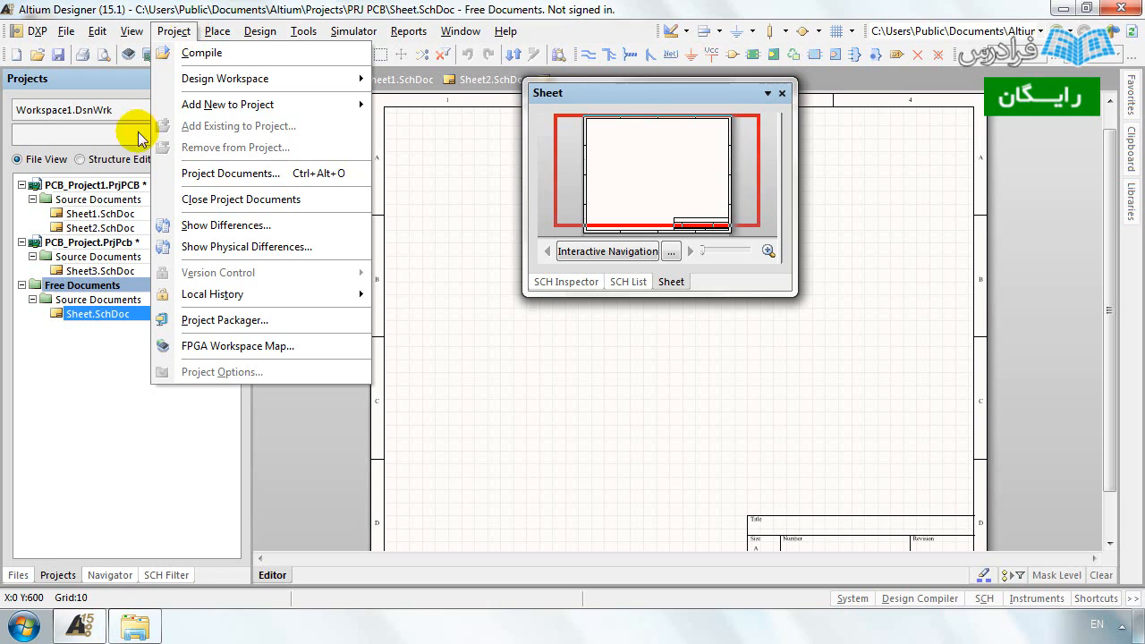
pyautogui.click(107, 185)
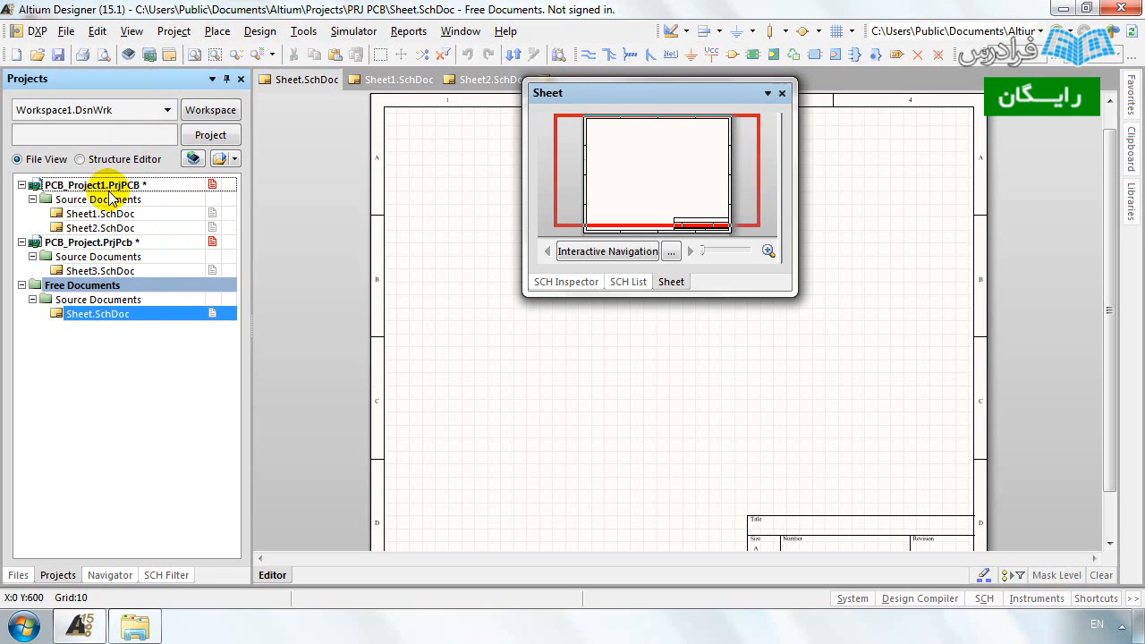
pyautogui.rightClick(304, 79)
pyautogui.click(353, 154)
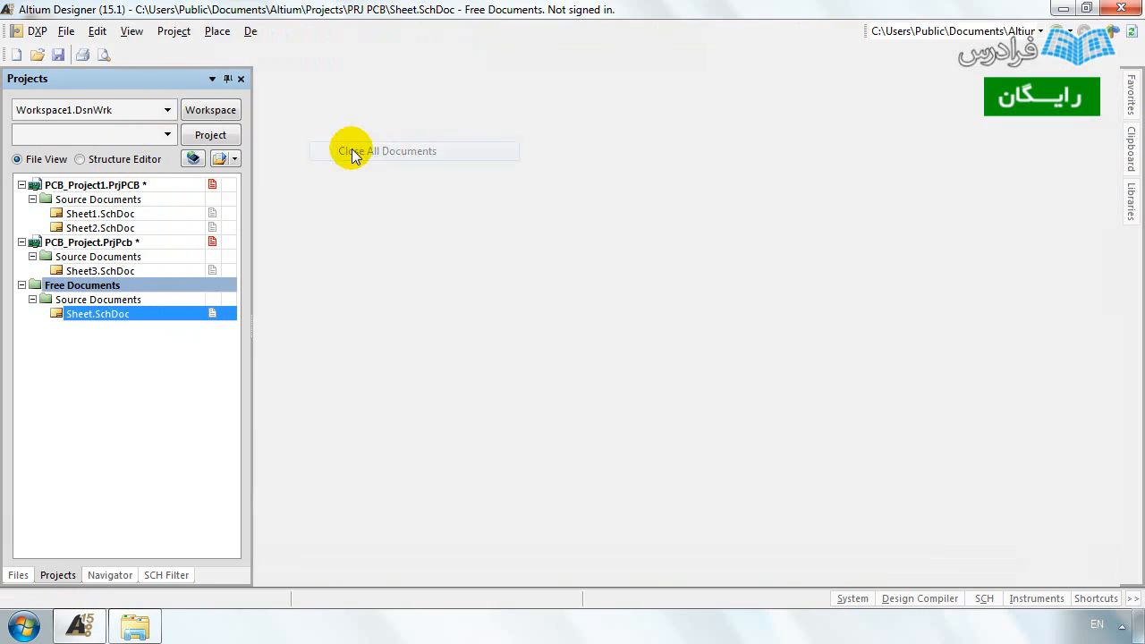
# Add the existing Sheet schematic from the PRJ PCB folder to the PCB_Project1 project.
pyautogui.rightClick(164, 189)
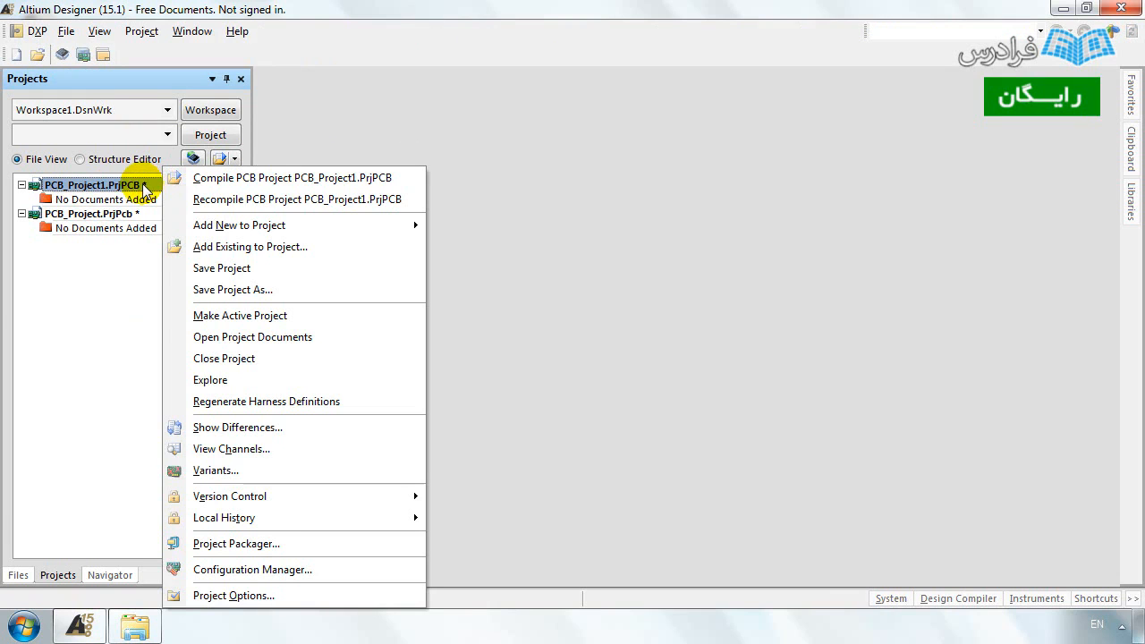
pyautogui.click(250, 248)
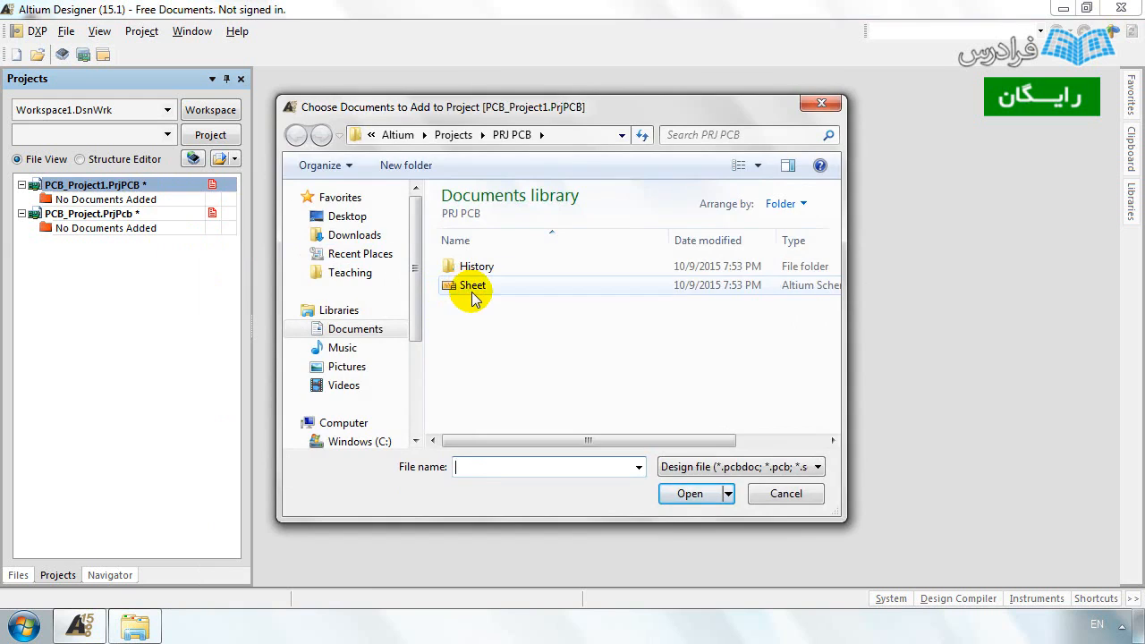
pyautogui.doubleClick(473, 288)
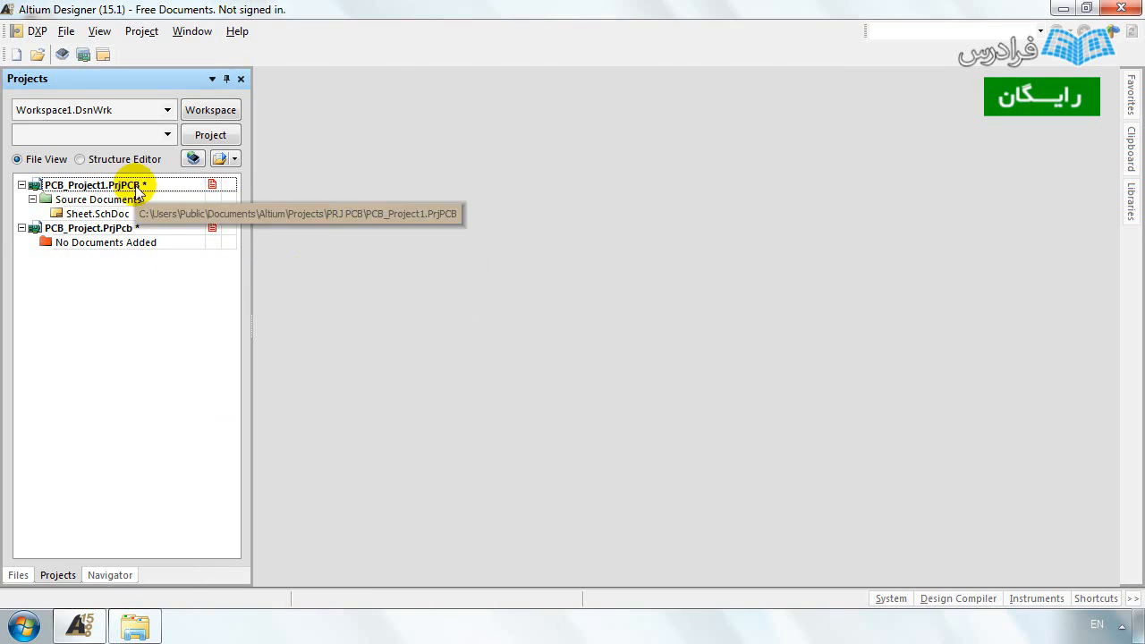
# Open the Sheet schematic of PCB_Project1 and place one GND power port in its upper-left area.
pyautogui.doubleClick(108, 214)
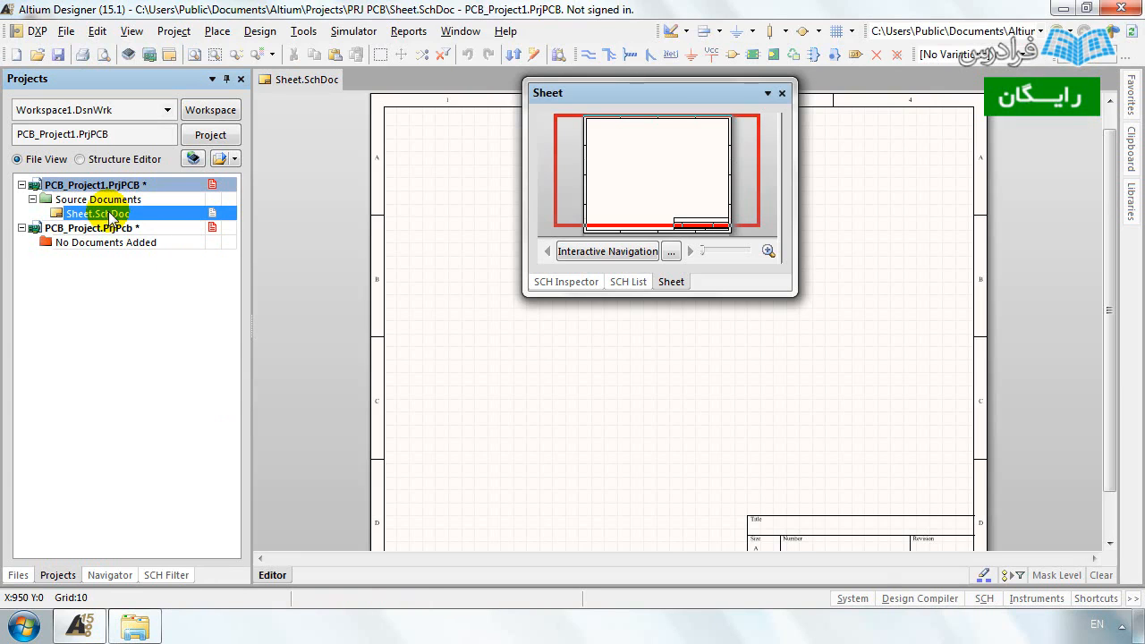
pyautogui.click(691, 54)
pyautogui.click(499, 225)
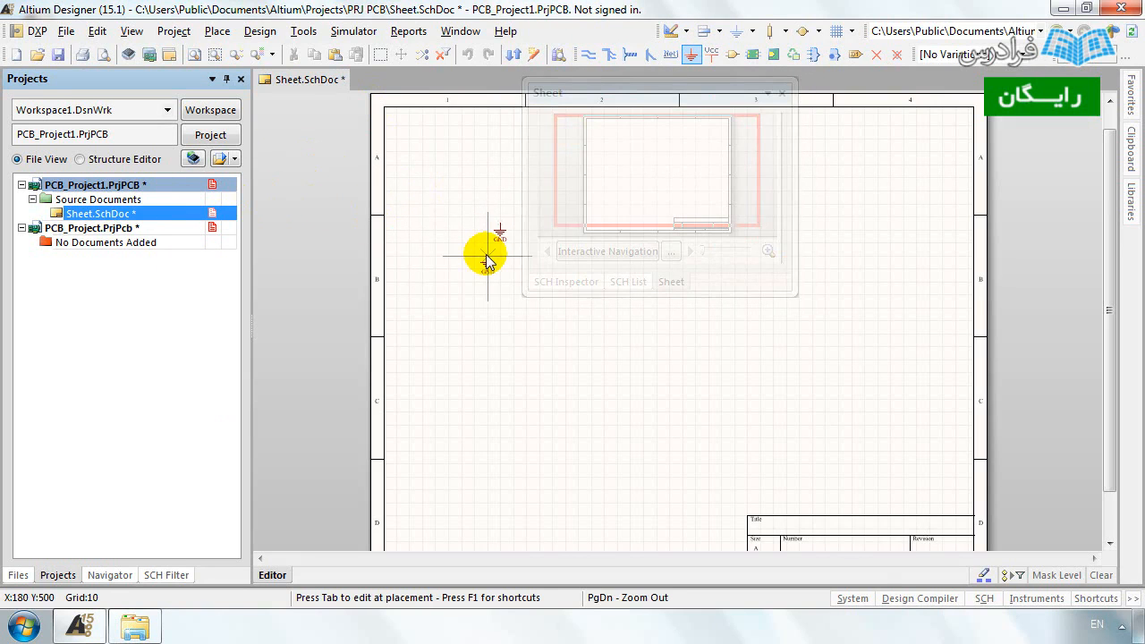
pyautogui.rightClick(488, 260)
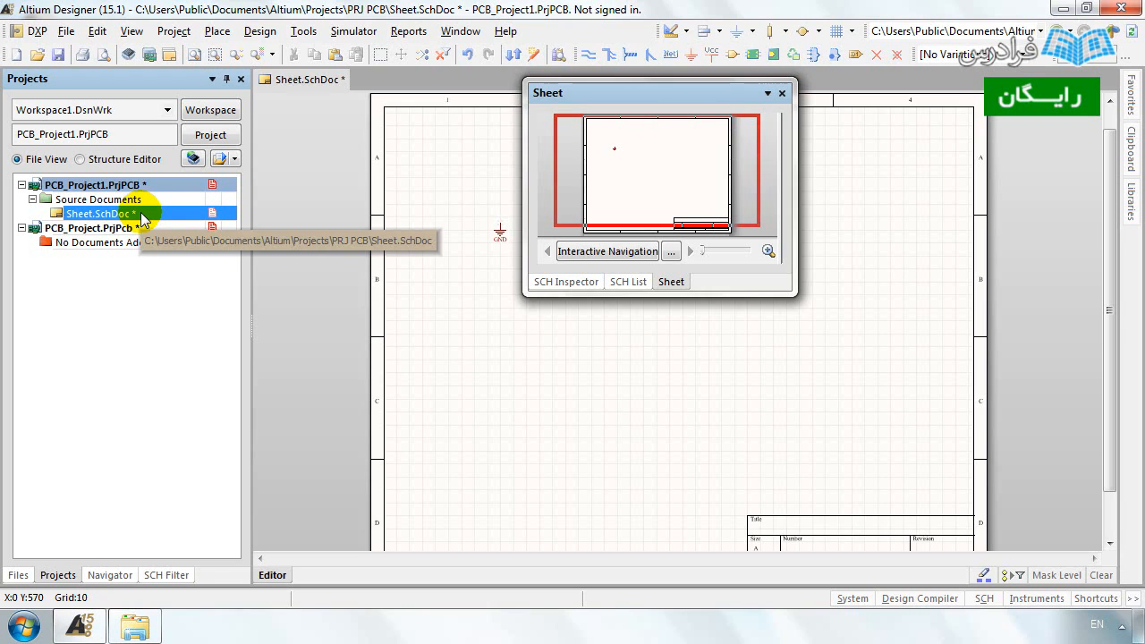
# Save the PCB_Project1 project, and save all remaining modified documents and projects.
pyautogui.rightClick(125, 185)
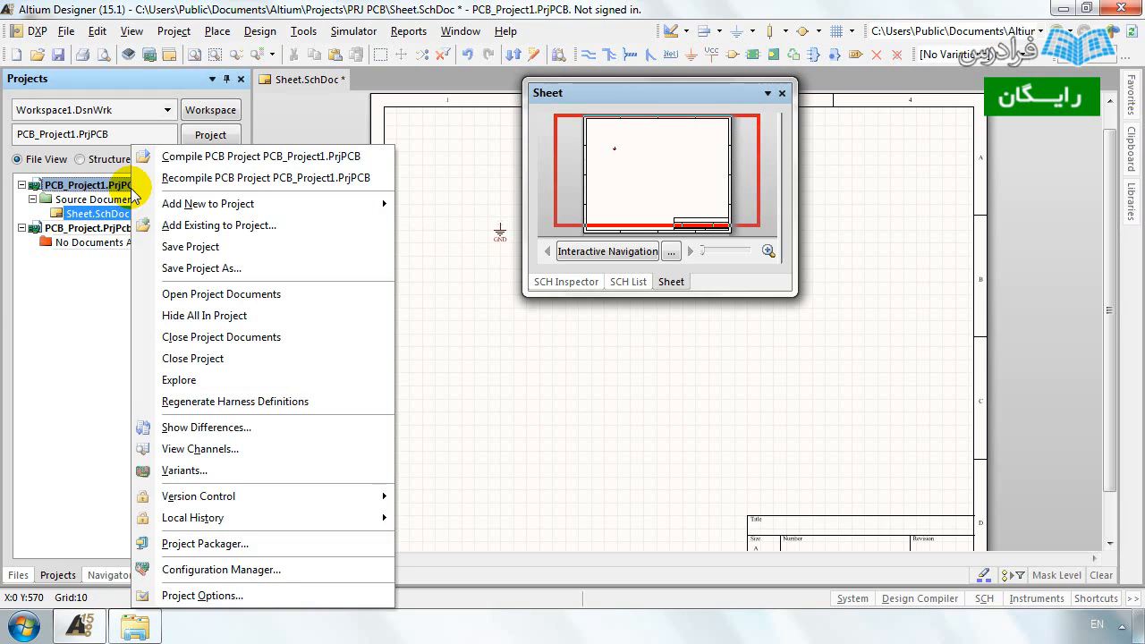
pyautogui.click(284, 252)
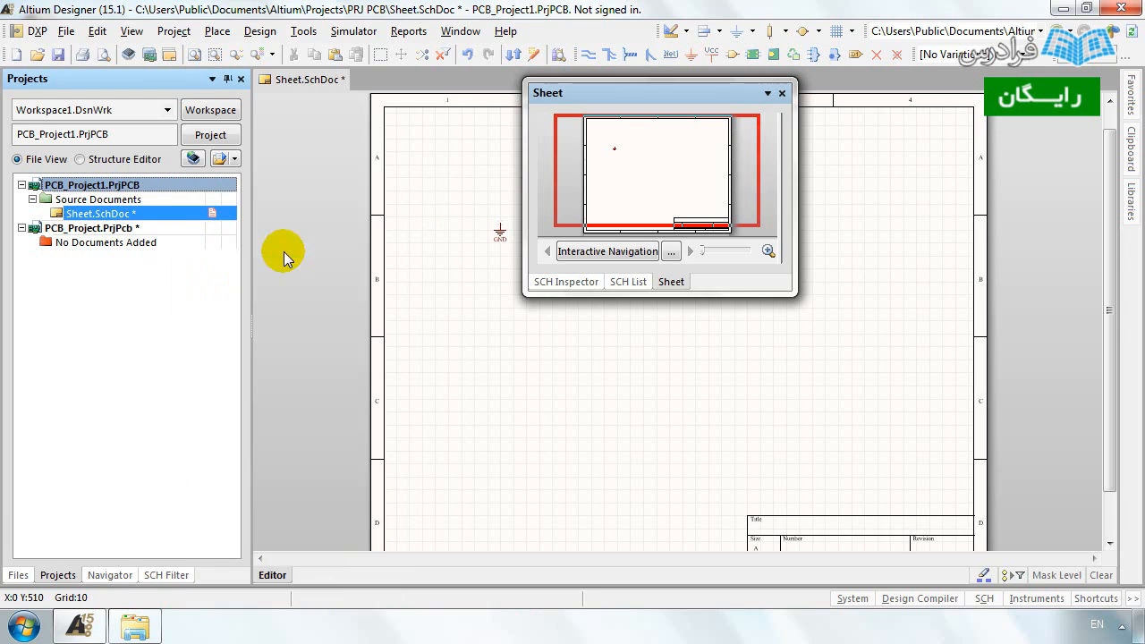
pyautogui.rightClick(140, 185)
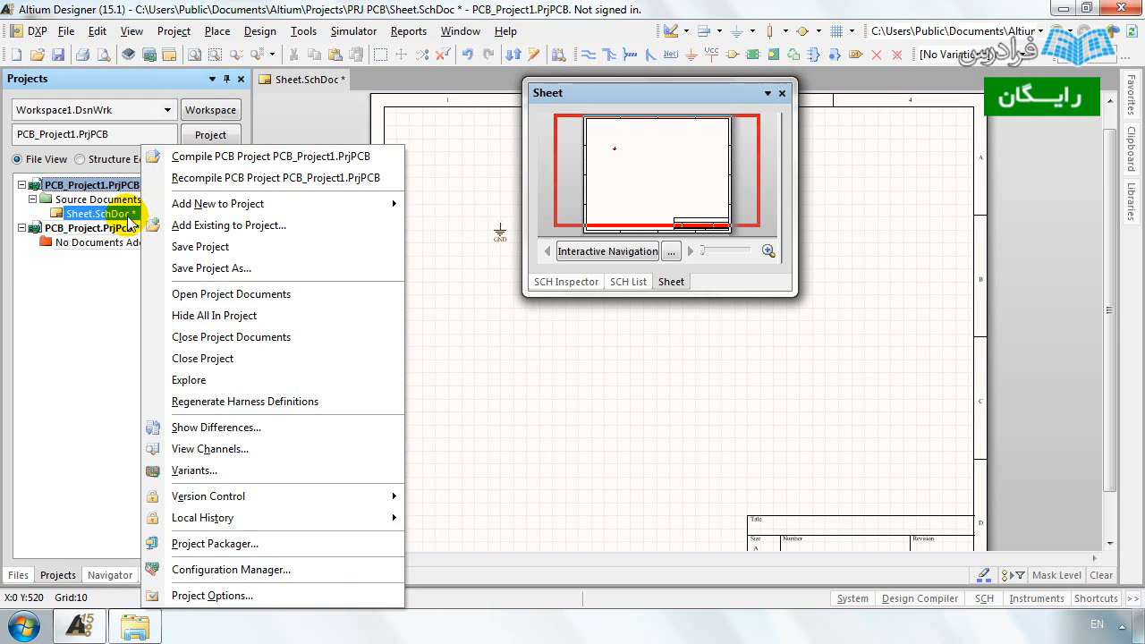
pyautogui.click(128, 218)
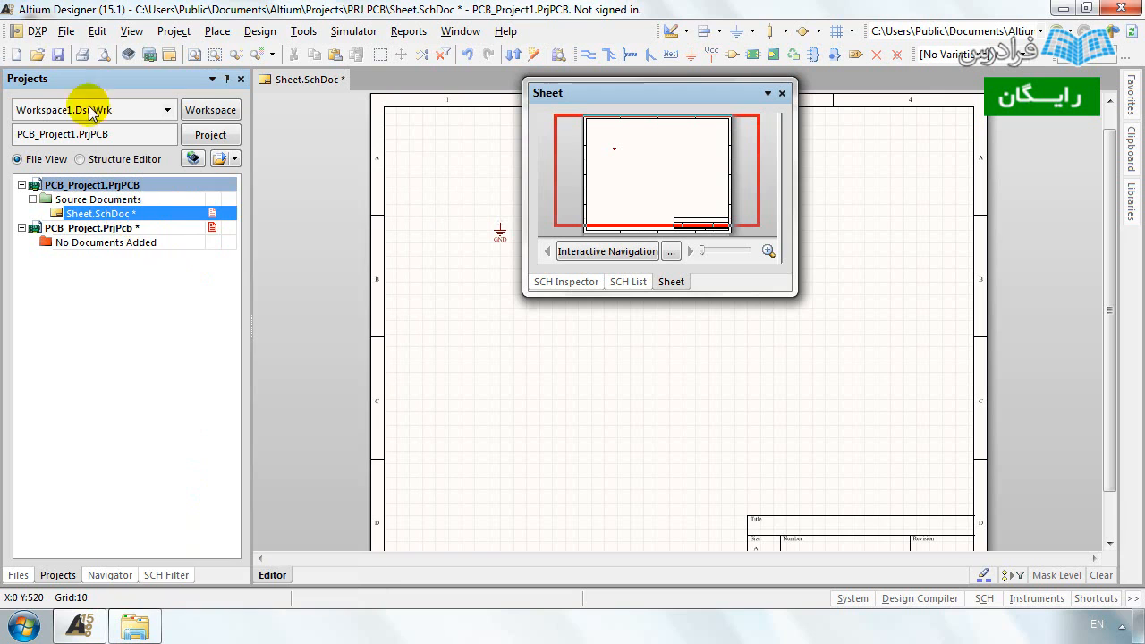
pyautogui.click(62, 32)
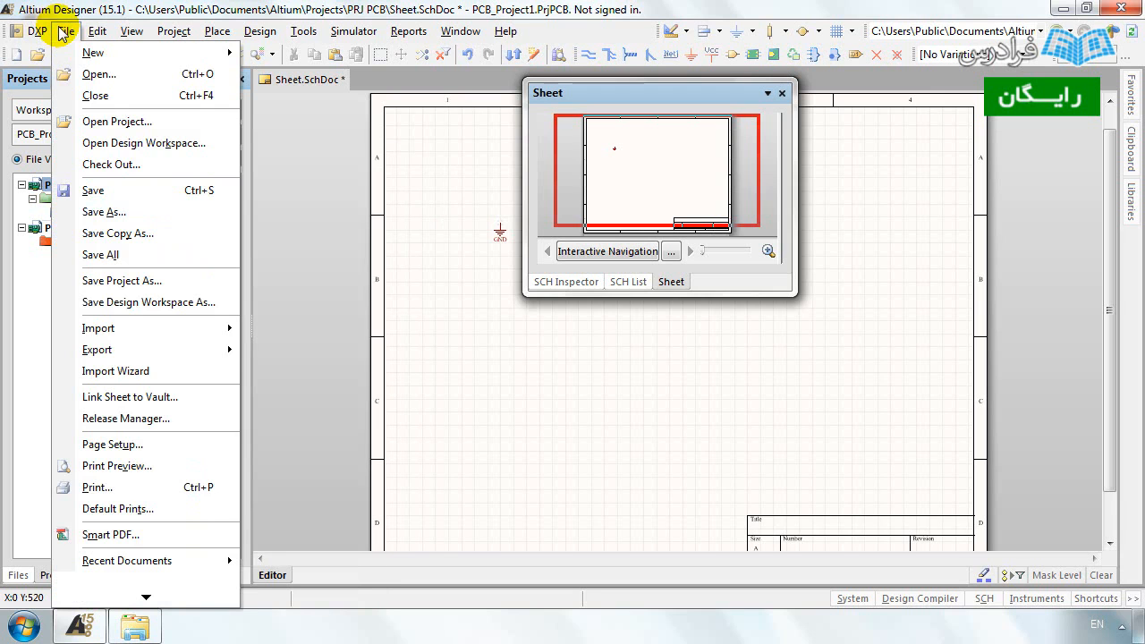
pyautogui.click(149, 258)
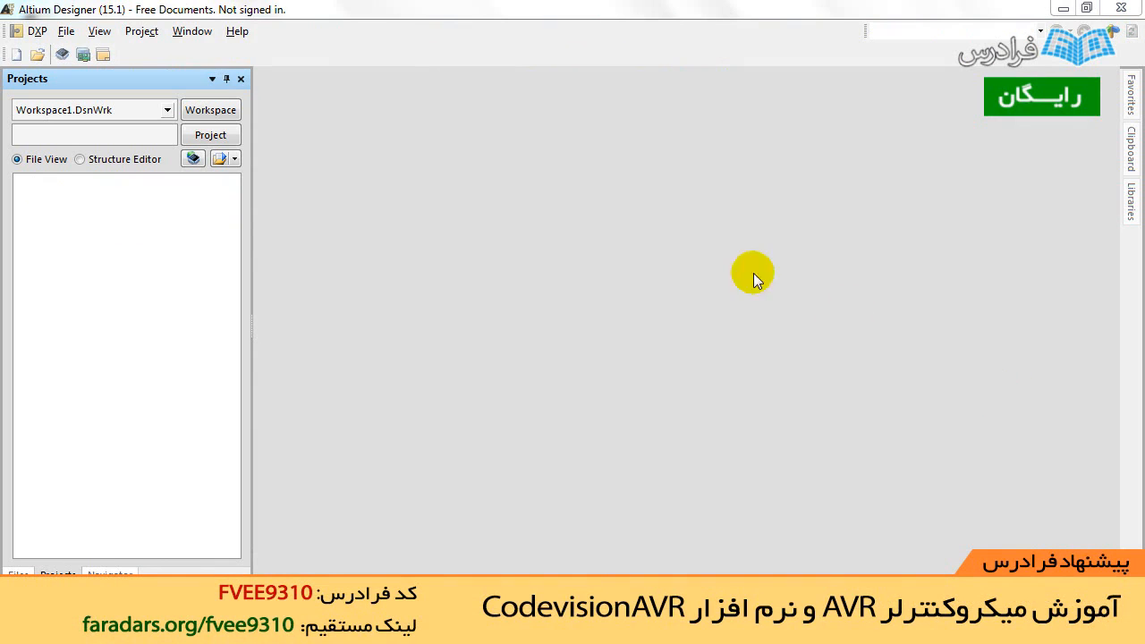
# Create a new schematic as a free document outside any project.
pyautogui.click(74, 36)
pyautogui.moveTo(80, 56)
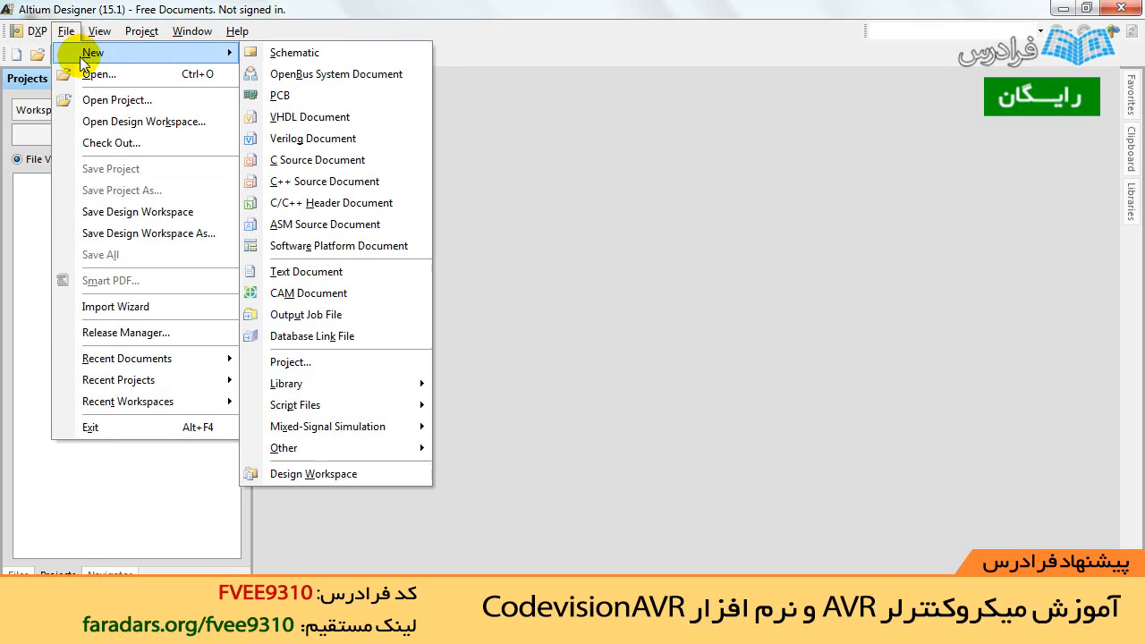
pyautogui.click(313, 56)
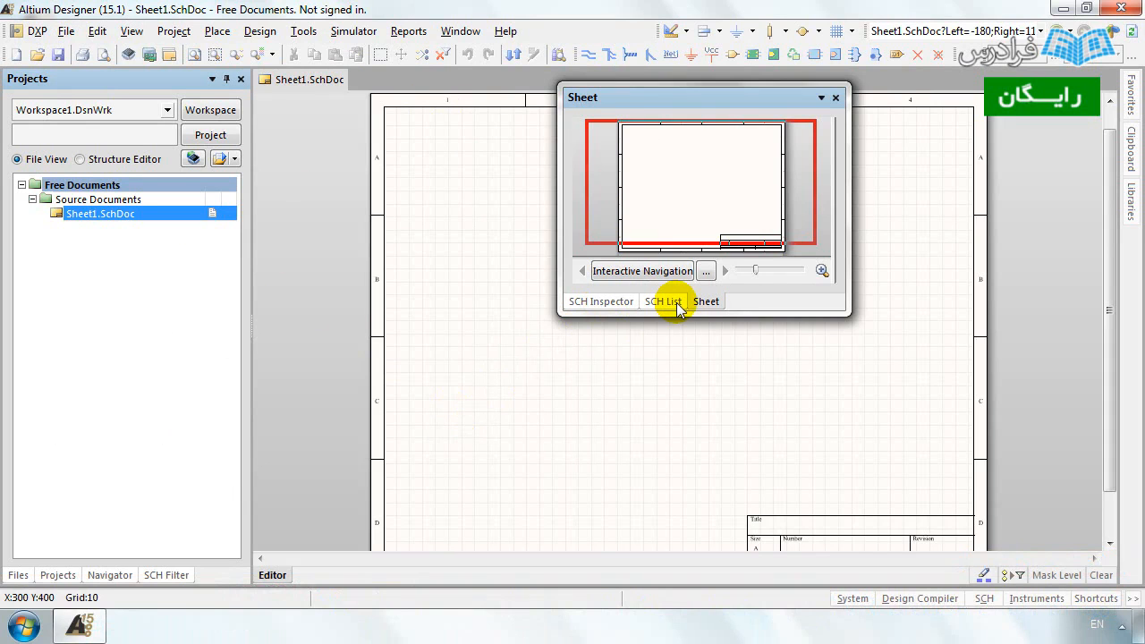
# Rearrange the toolbars, placing Wiring and Utilities together in a second row and shifting Formatting beside the standard toolbar.
pyautogui.moveTo(573, 58); pyautogui.dragTo(12, 71)
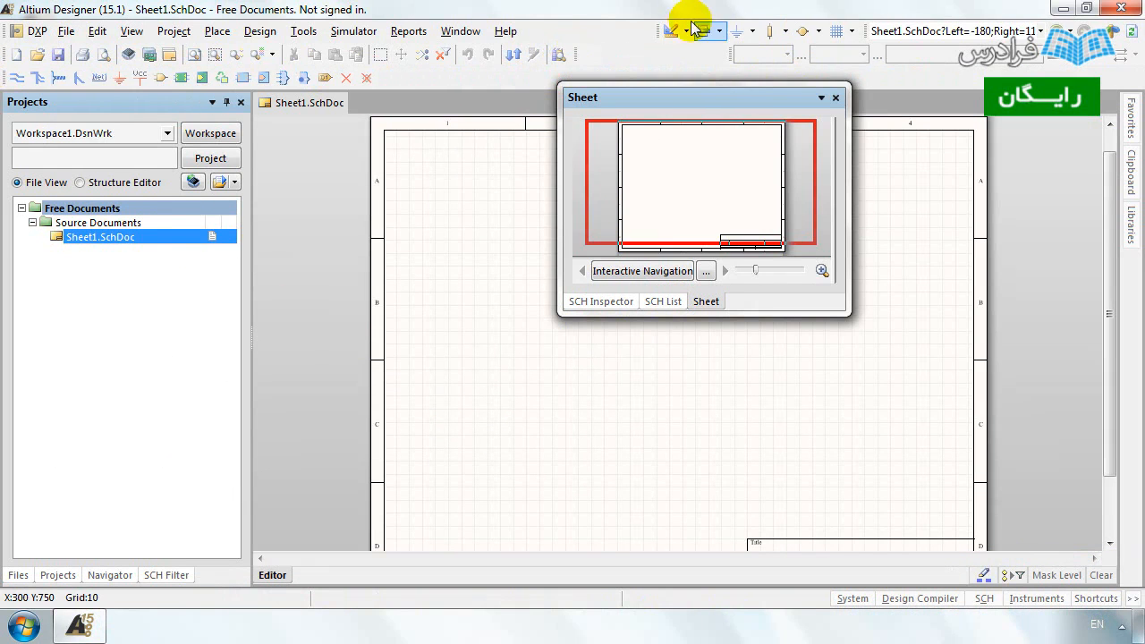
pyautogui.moveTo(649, 36); pyautogui.dragTo(386, 77)
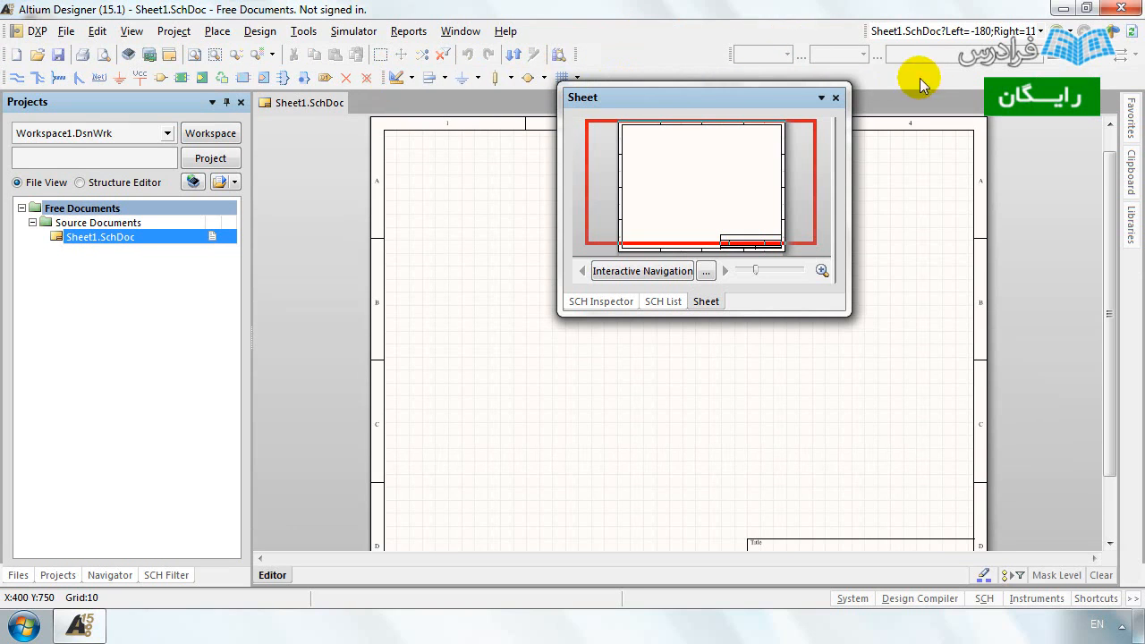
pyautogui.moveTo(734, 52); pyautogui.dragTo(585, 60)
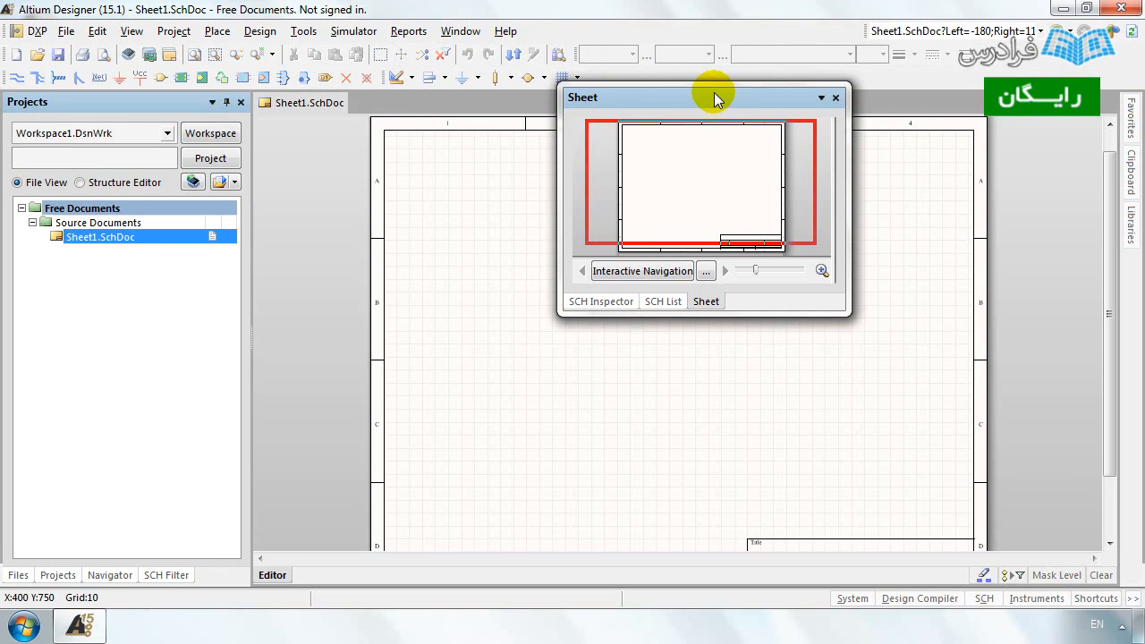
# Pin the Favorites panel open and dock the floating Sheet panel group above it.
pyautogui.moveTo(1132, 126)
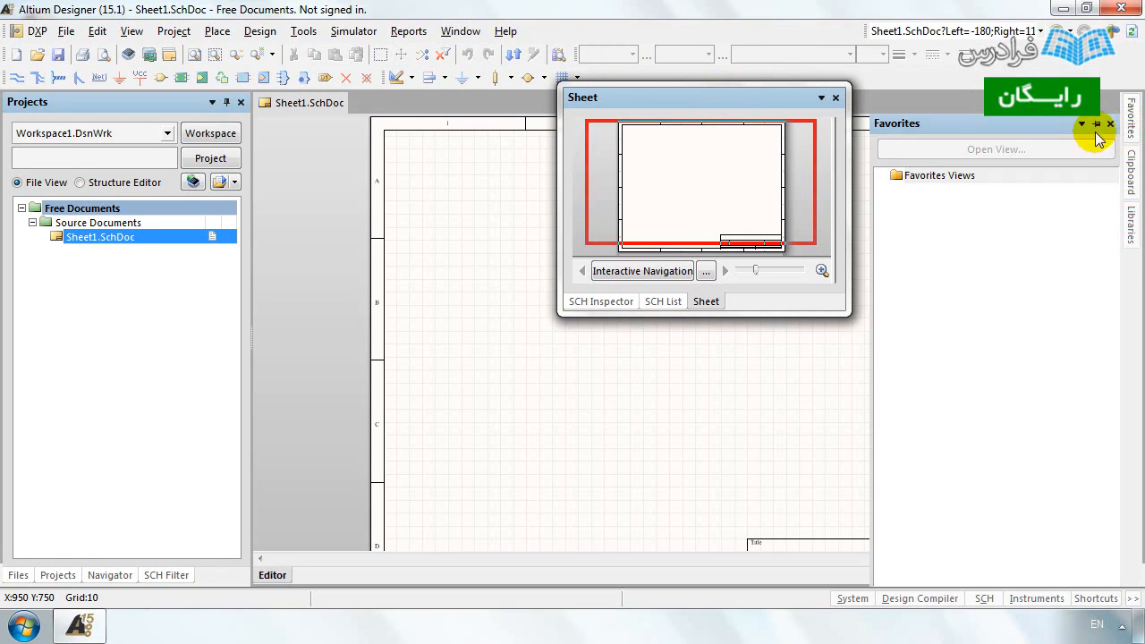
pyautogui.click(1097, 125)
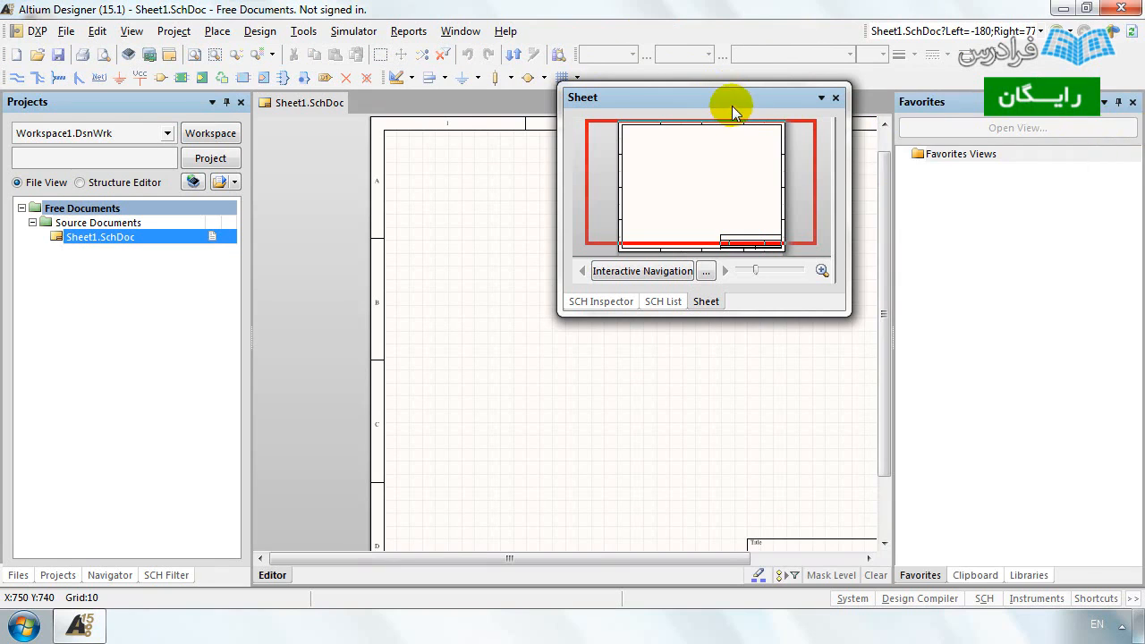
pyautogui.moveTo(730, 98); pyautogui.dragTo(1004, 130)
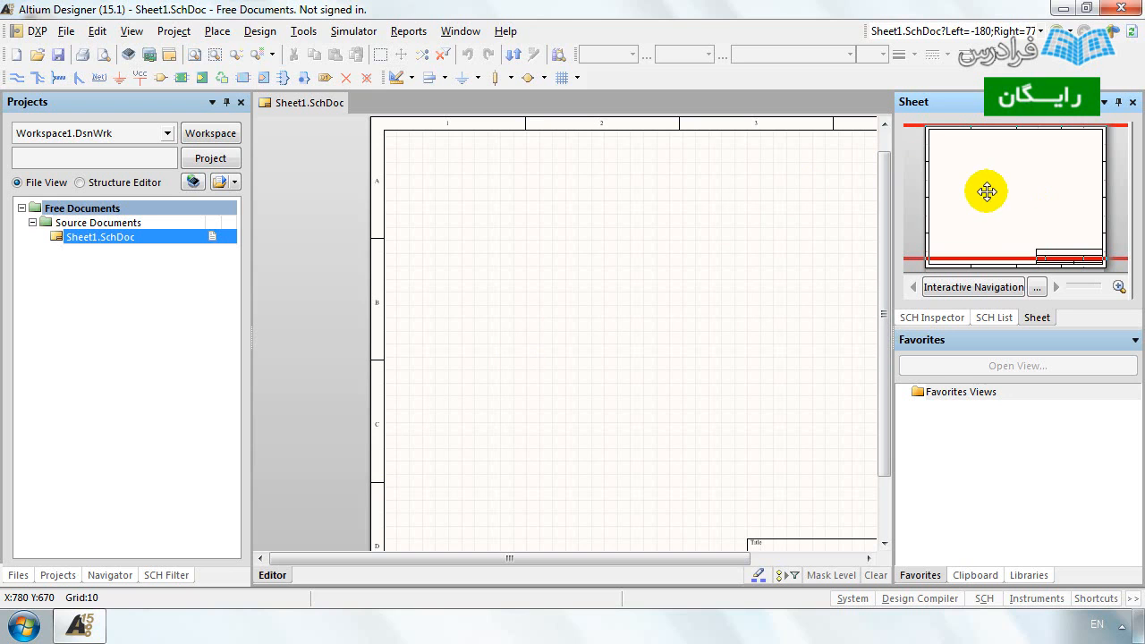
# Reposition the visible schematic area with the Sheet preview, and look through the SCH List and SCH Inspector panels.
pyautogui.moveTo(987, 191)
pyautogui.mouseDown()
pyautogui.moveTo(986, 220)
pyautogui.moveTo(966, 227)
pyautogui.moveTo(948, 169)
pyautogui.moveTo(1011, 162)
pyautogui.moveTo(1018, 235)
pyautogui.moveTo(963, 247)
pyautogui.moveTo(954, 207)
pyautogui.moveTo(974, 176)
pyautogui.moveTo(983, 195)
pyautogui.mouseUp()
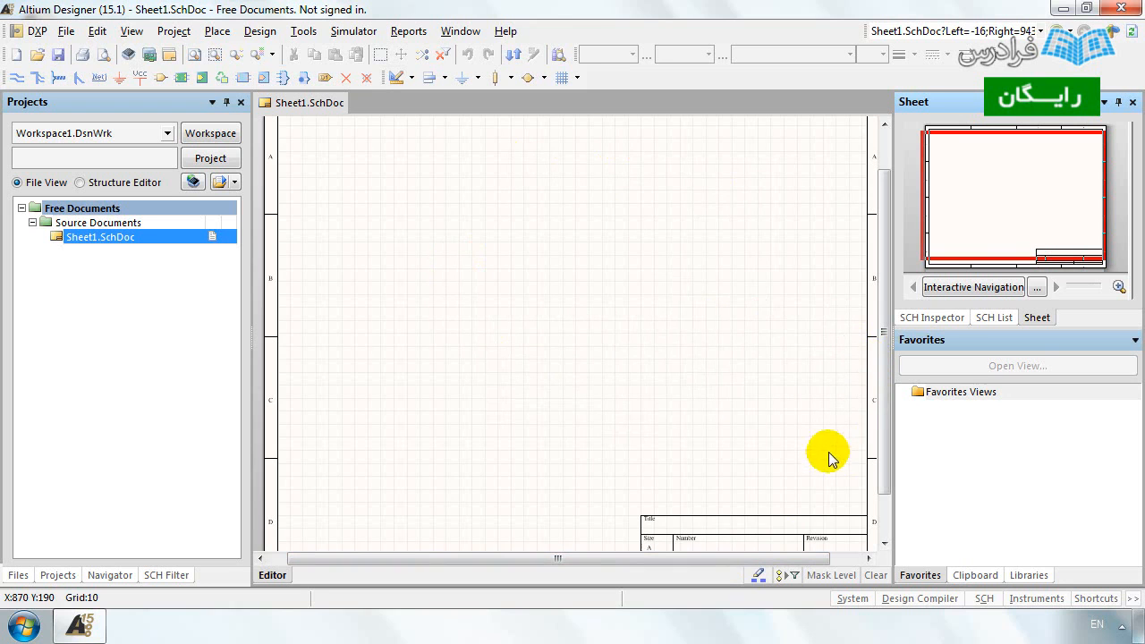
pyautogui.click(997, 320)
pyautogui.click(954, 319)
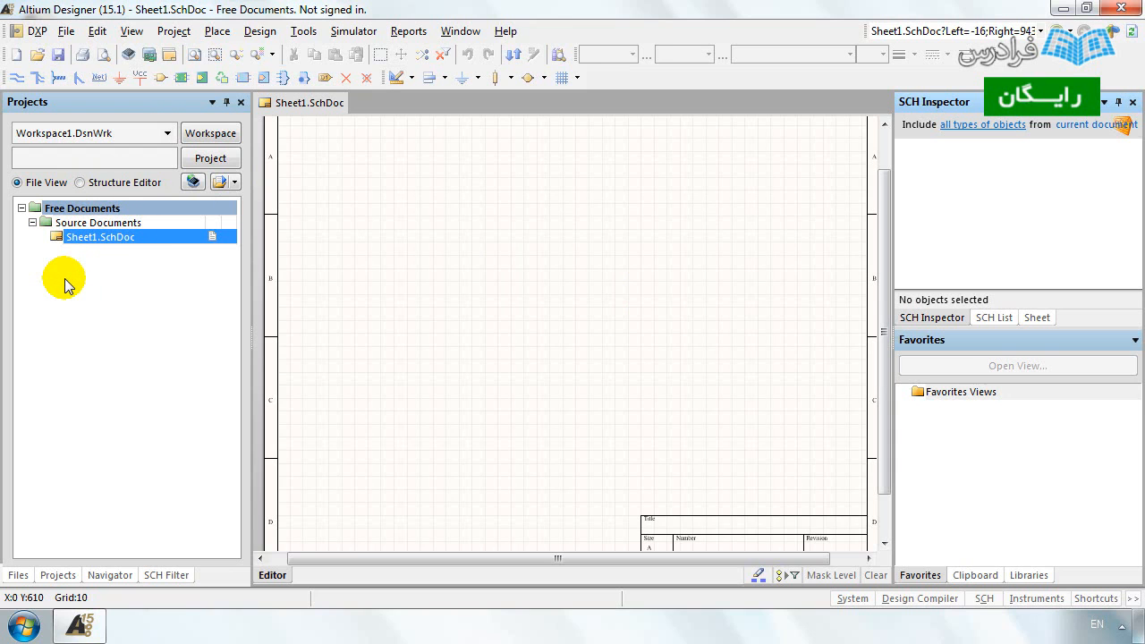
# Create a new PCB project with the default template, name and location, in its own project folder.
pyautogui.click(66, 30)
pyautogui.moveTo(85, 53)
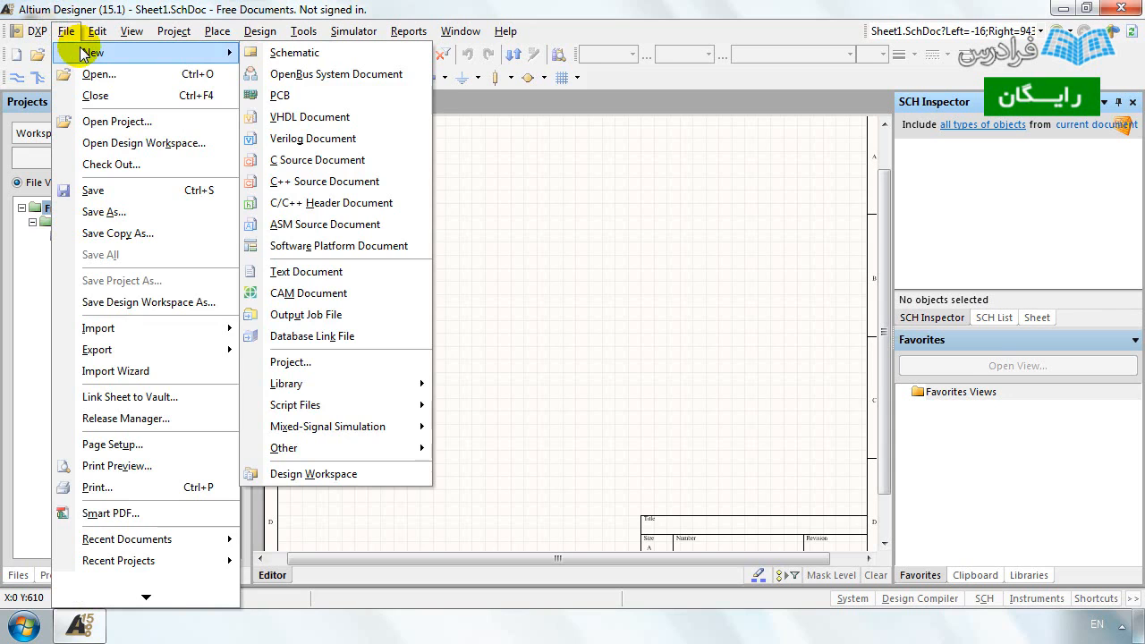
pyautogui.click(304, 362)
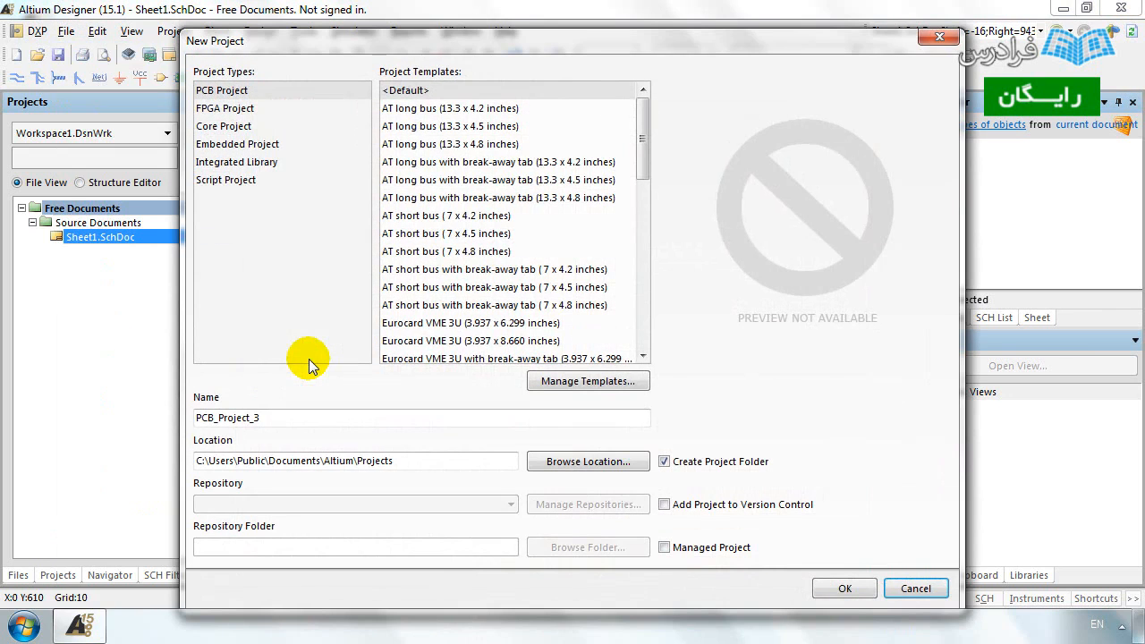
pyautogui.click(839, 588)
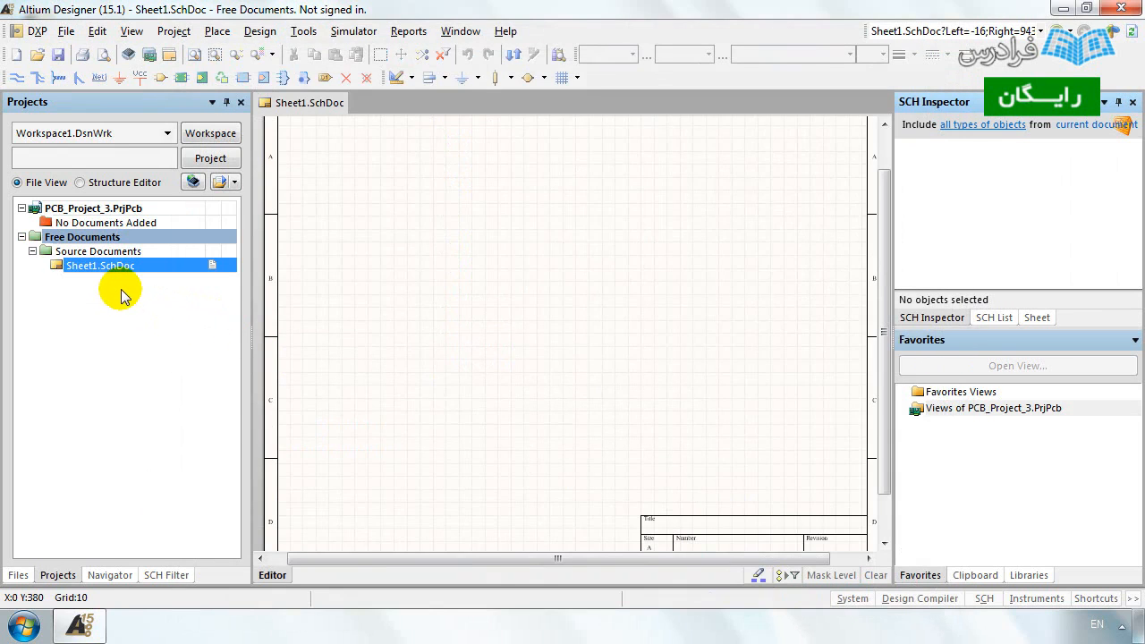
# Move Sheet1.SchDoc from the free documents into PCB_Project_3.PrjPcb.
pyautogui.moveTo(84, 267); pyautogui.dragTo(87, 208)
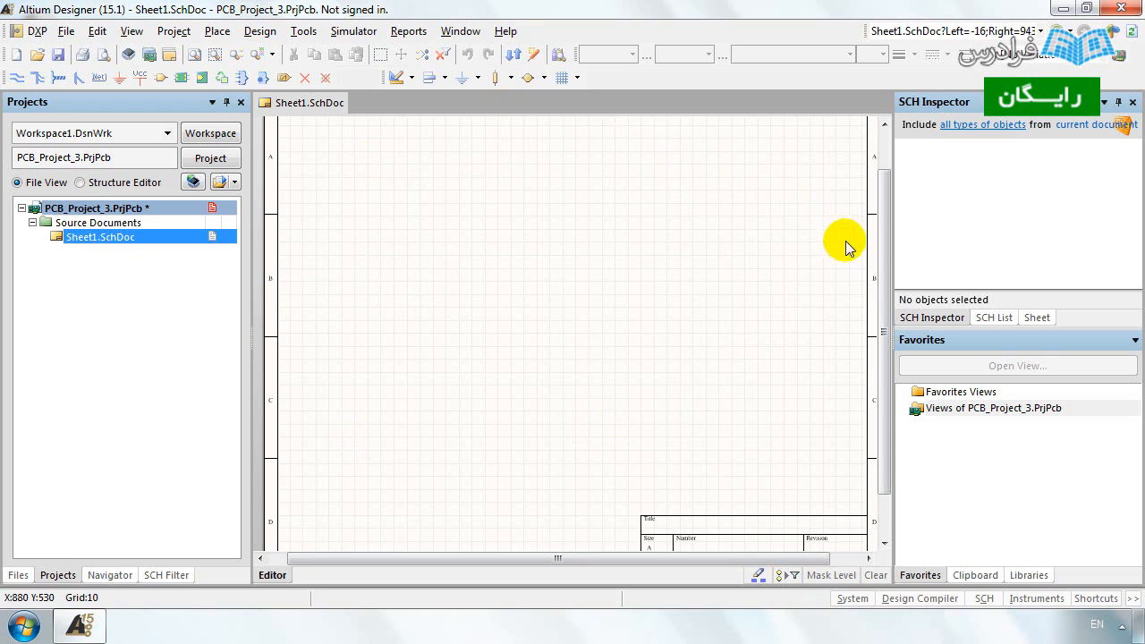
pyautogui.moveTo(882, 248); pyautogui.dragTo(880, 197)
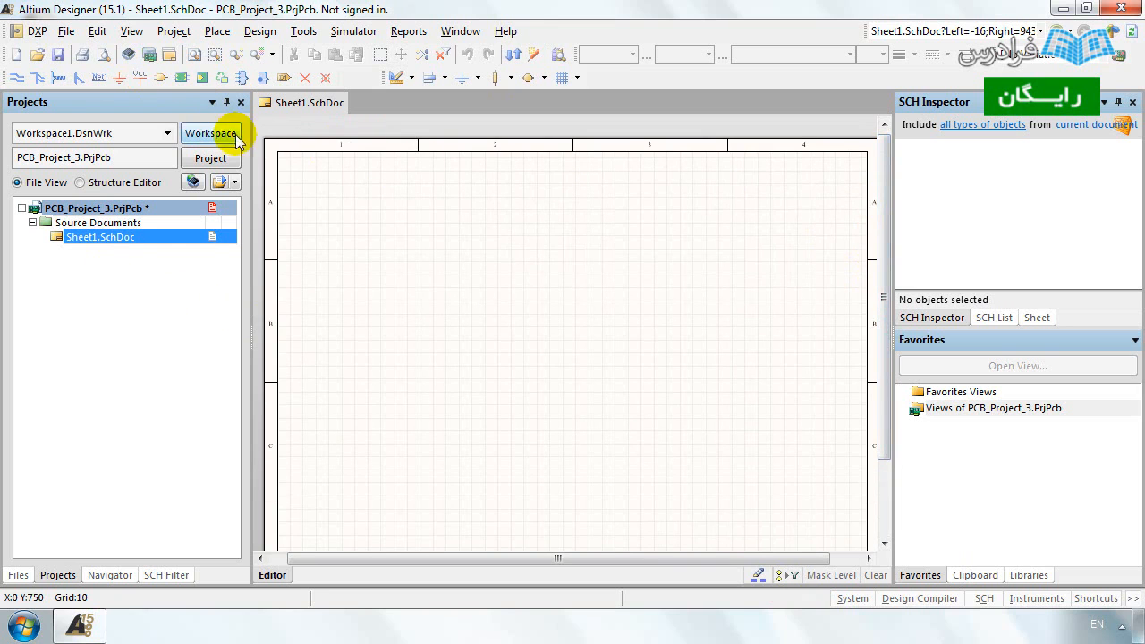
# Start placing a part on the schematic and open the library browser to choose the physical component.
pyautogui.click(213, 34)
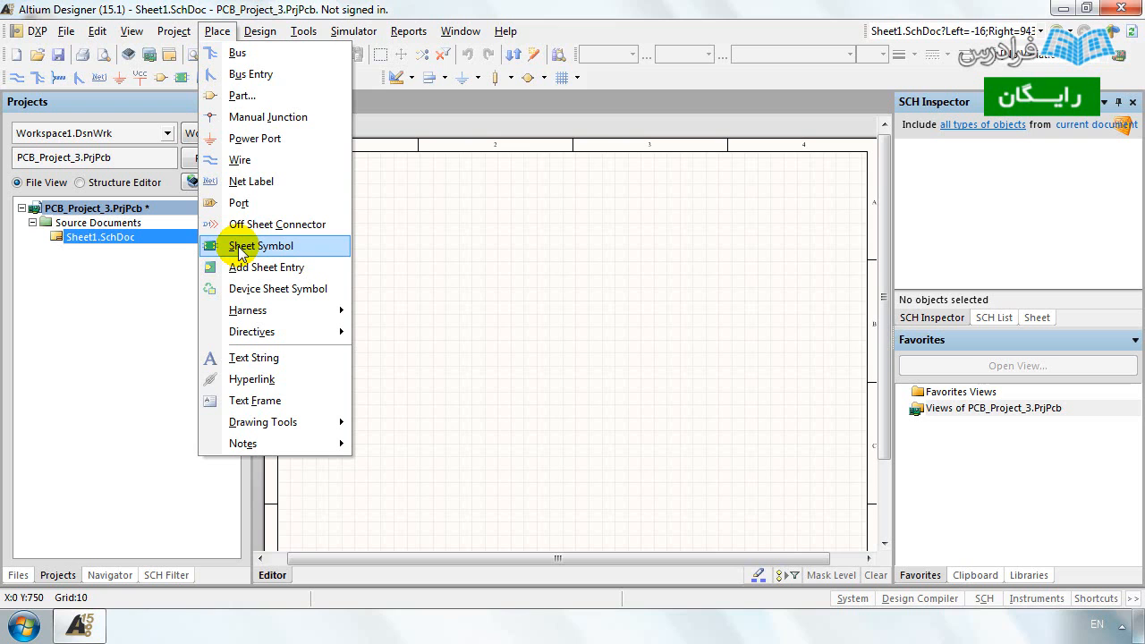
pyautogui.click(266, 98)
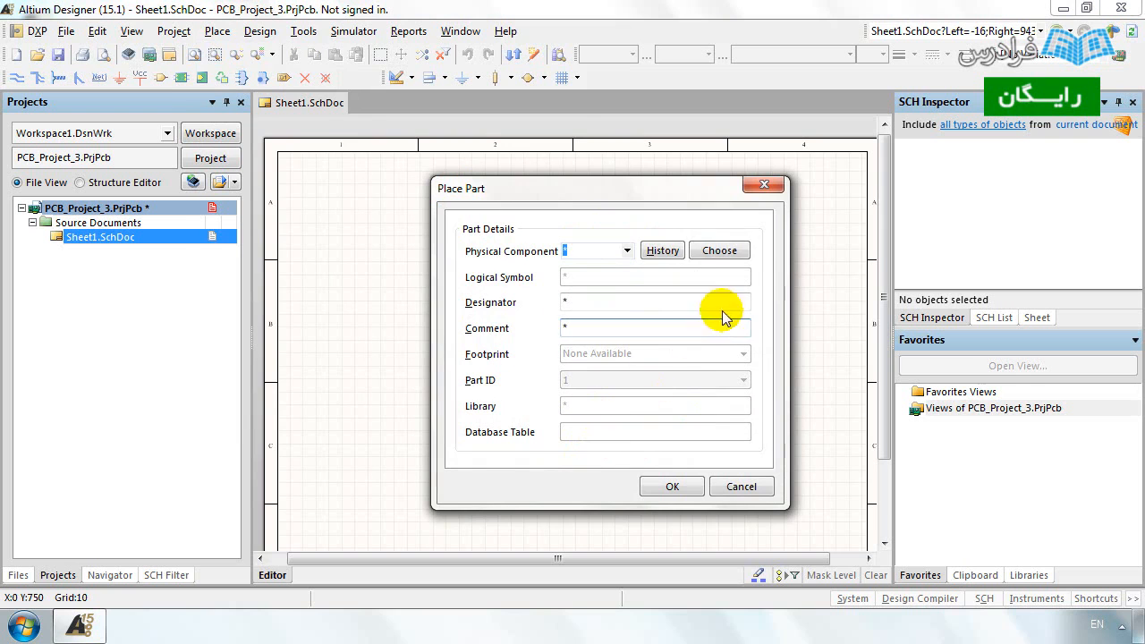
pyautogui.click(721, 251)
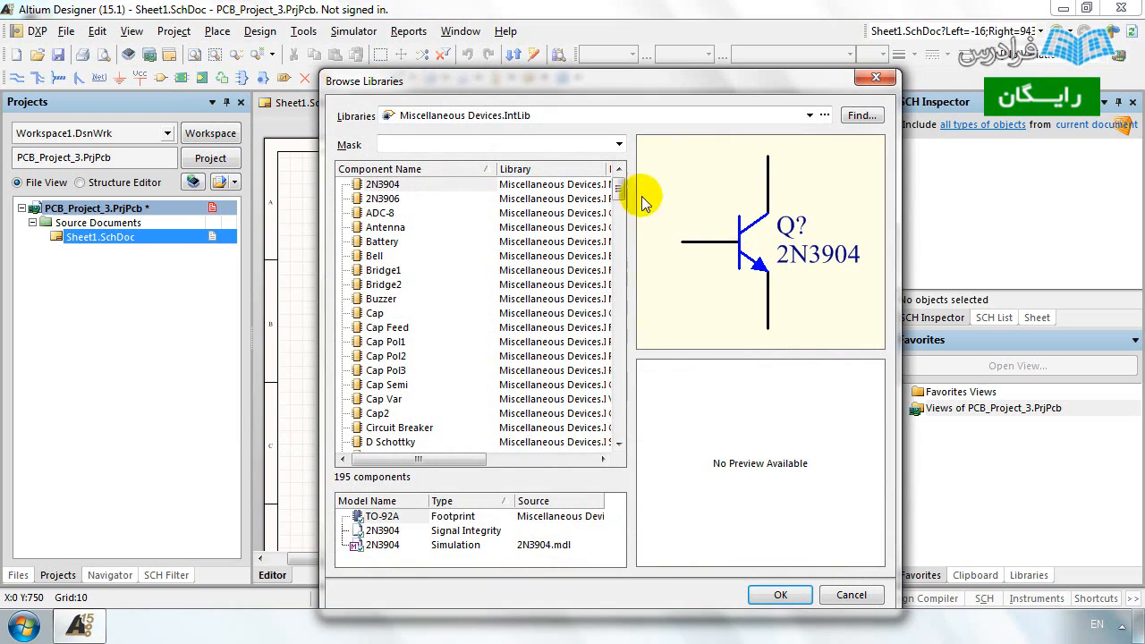
pyautogui.moveTo(608, 80); pyautogui.dragTo(537, 50)
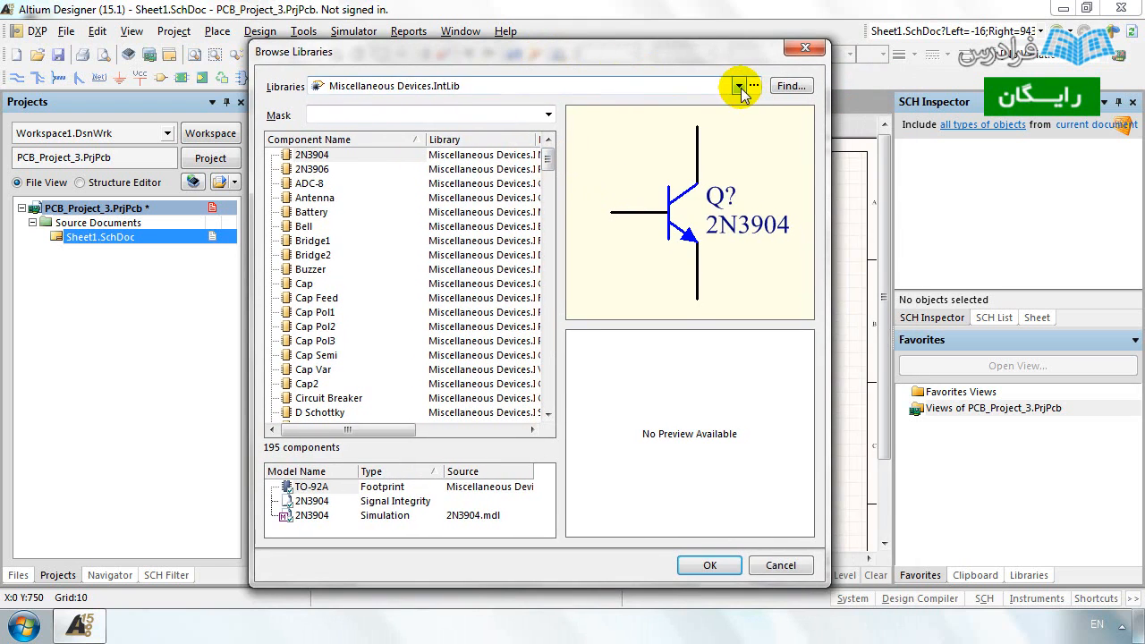
# Look through the list of installed libraries and their components, from Miscellaneous Devices.IntLib to FPGA PB02 Port-Plugin.IntLib.
pyautogui.click(739, 85)
pyautogui.moveTo(754, 114); pyautogui.dragTo(736, 195)
pyautogui.moveTo(736, 153); pyautogui.dragTo(755, 120)
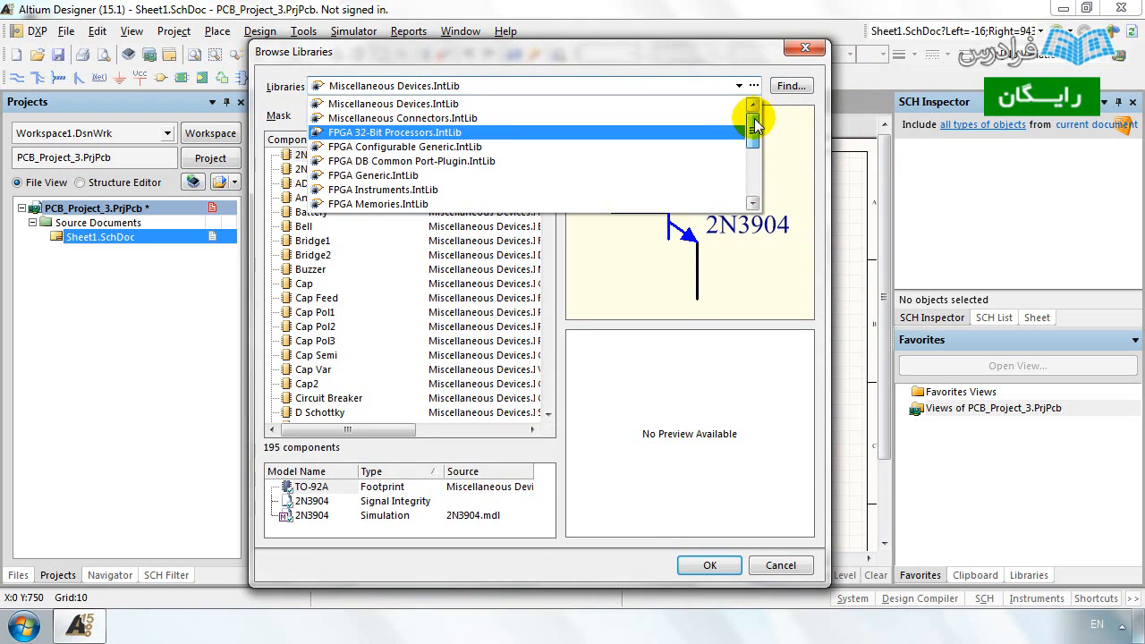
pyautogui.click(707, 104)
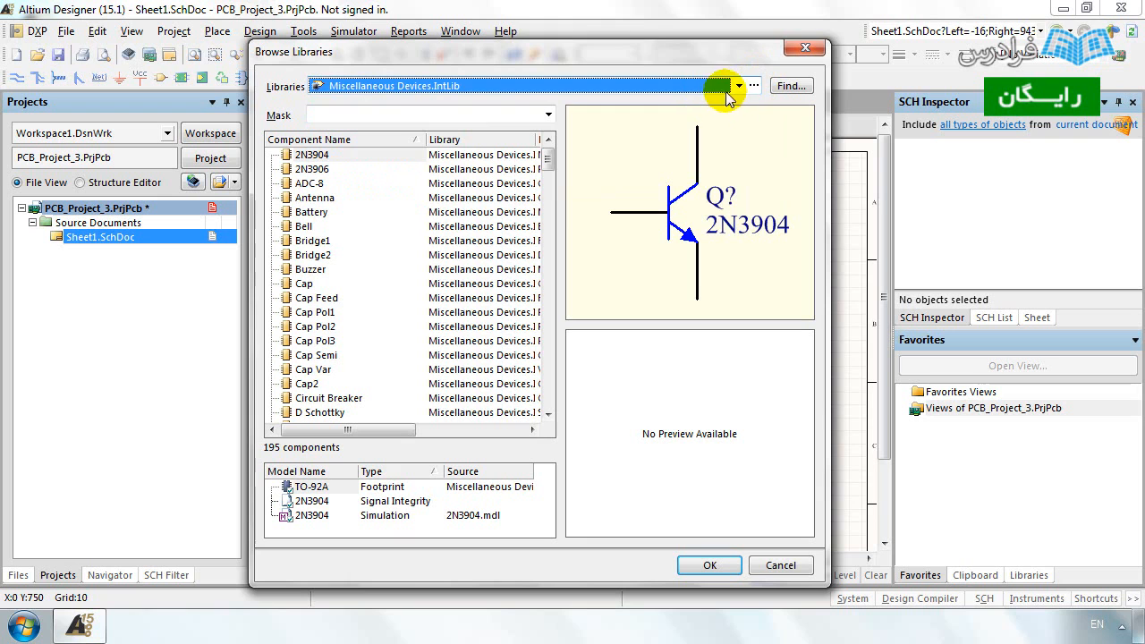
pyautogui.scroll(-1, 738, 93)
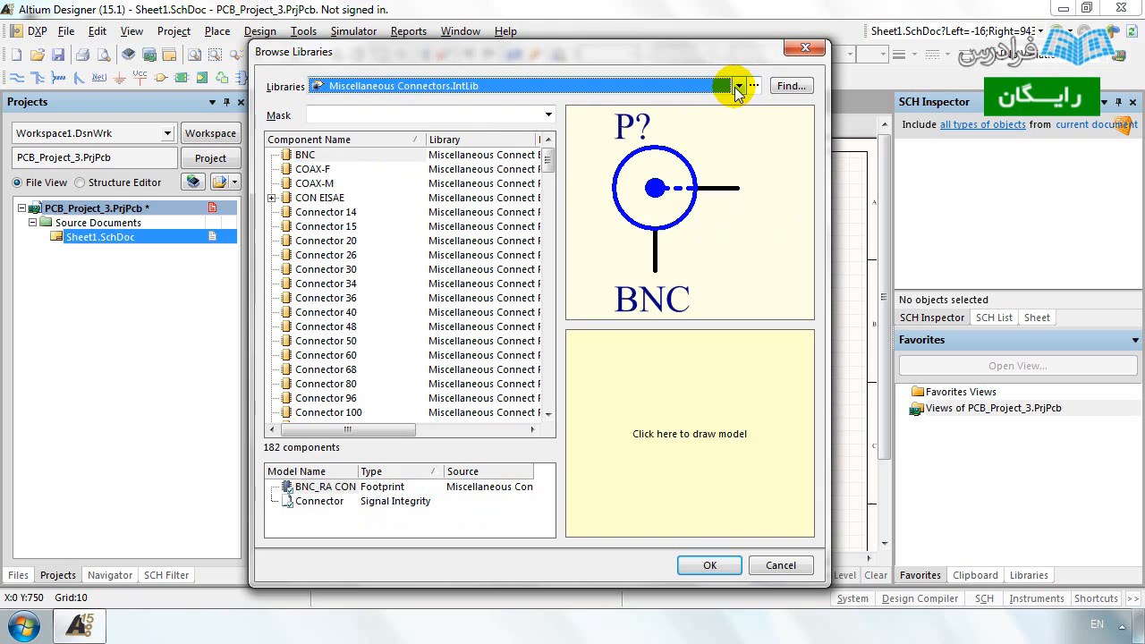
pyautogui.scroll(-1, 737, 92)
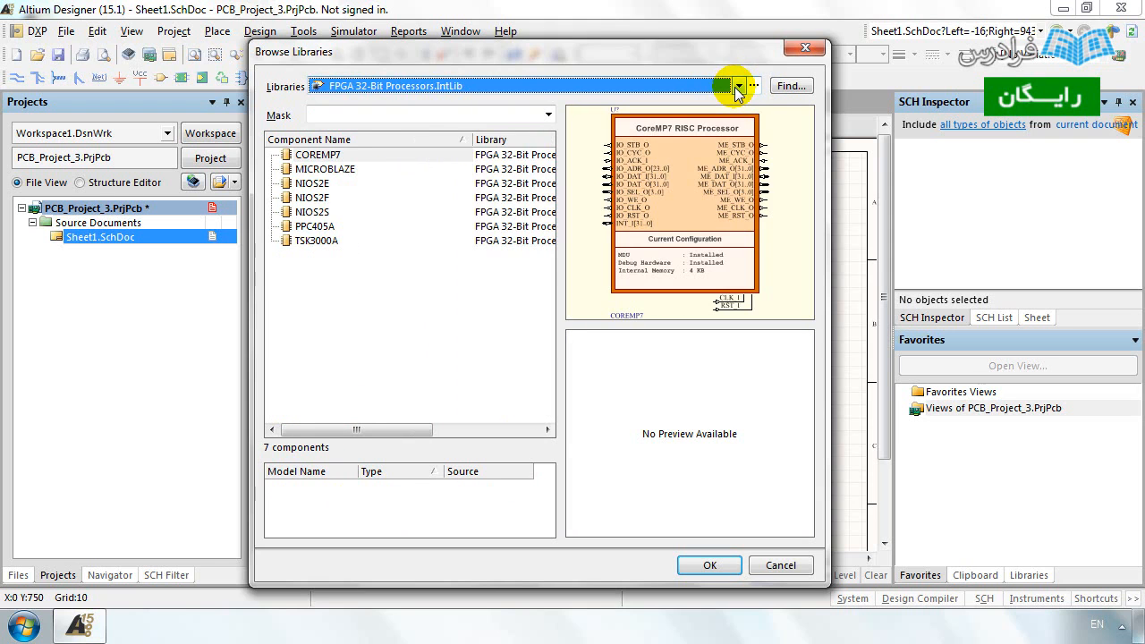
pyautogui.scroll(-1, 738, 92)
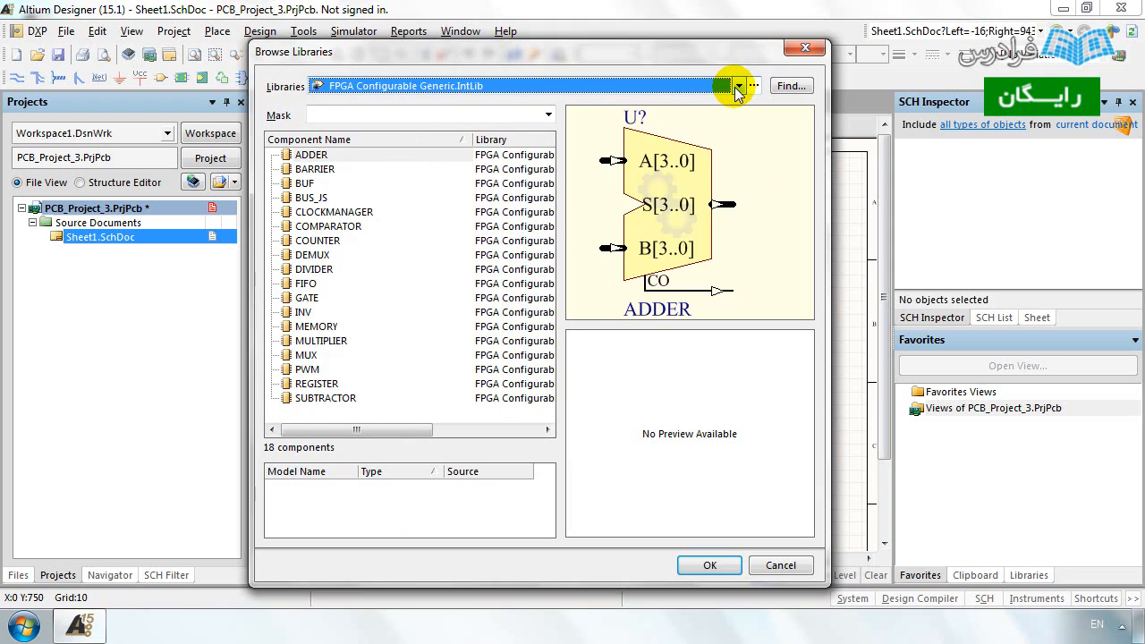
pyautogui.scroll(-1, 737, 92)
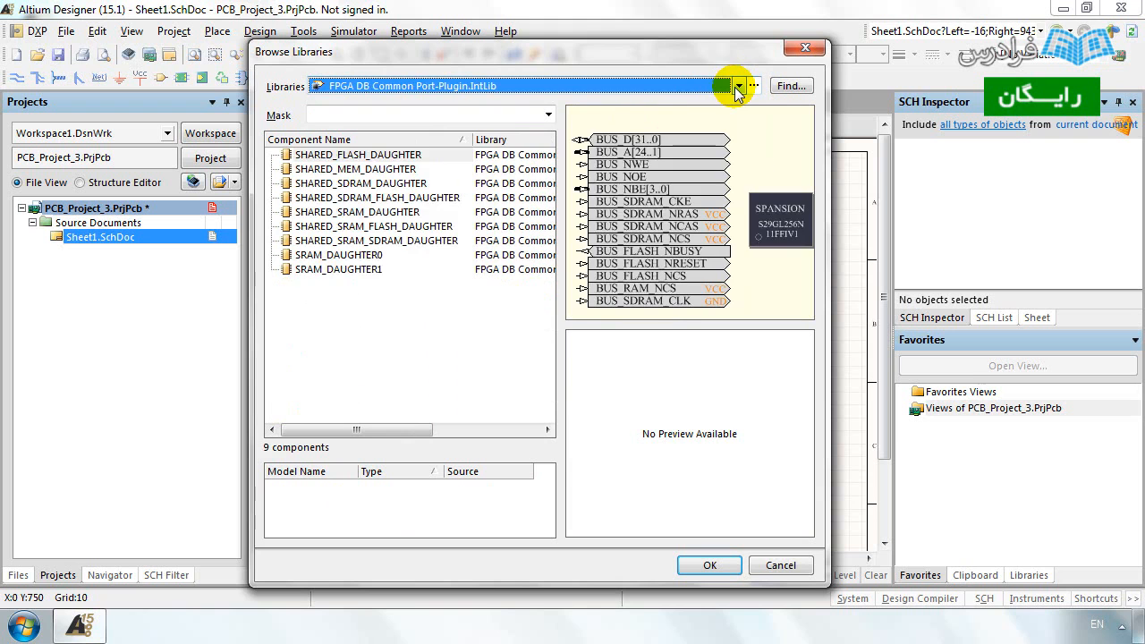
pyautogui.scroll(-1, 737, 92)
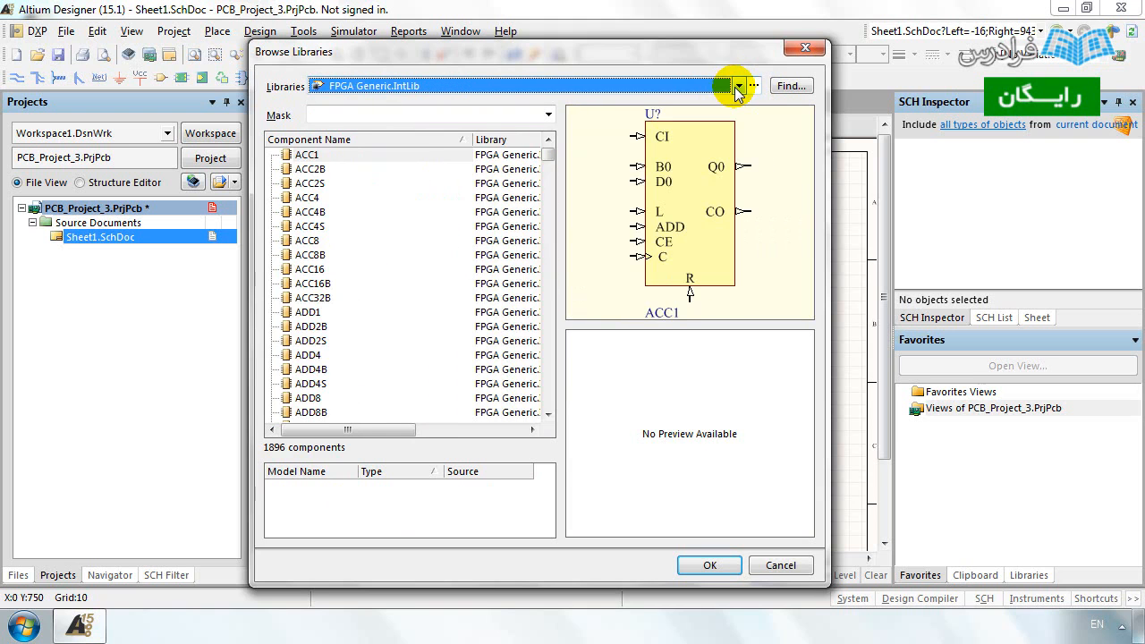
pyautogui.scroll(-1, 738, 92)
pyautogui.scroll(-1, 737, 92)
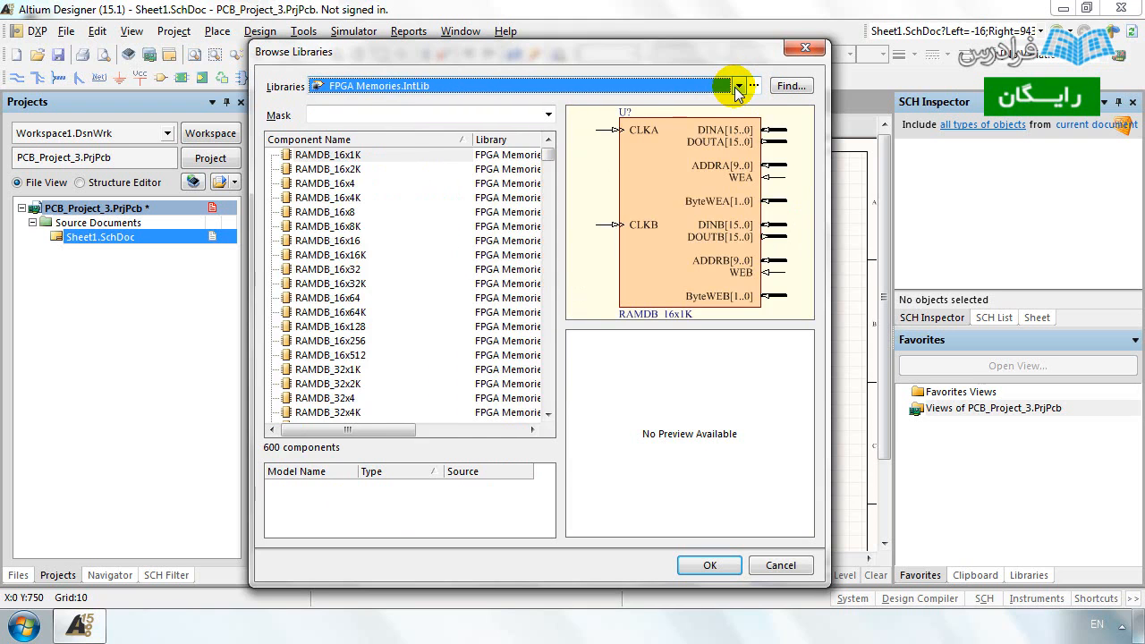
pyautogui.scroll(-1, 737, 92)
pyautogui.scroll(-1, 737, 92)
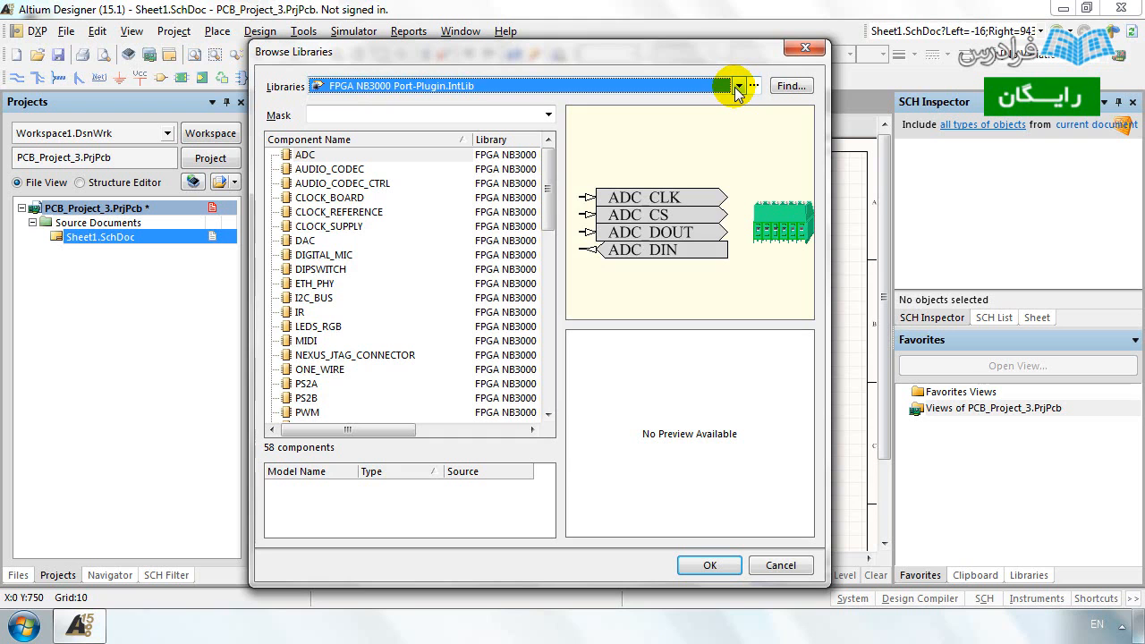
pyautogui.scroll(-1, 735, 90)
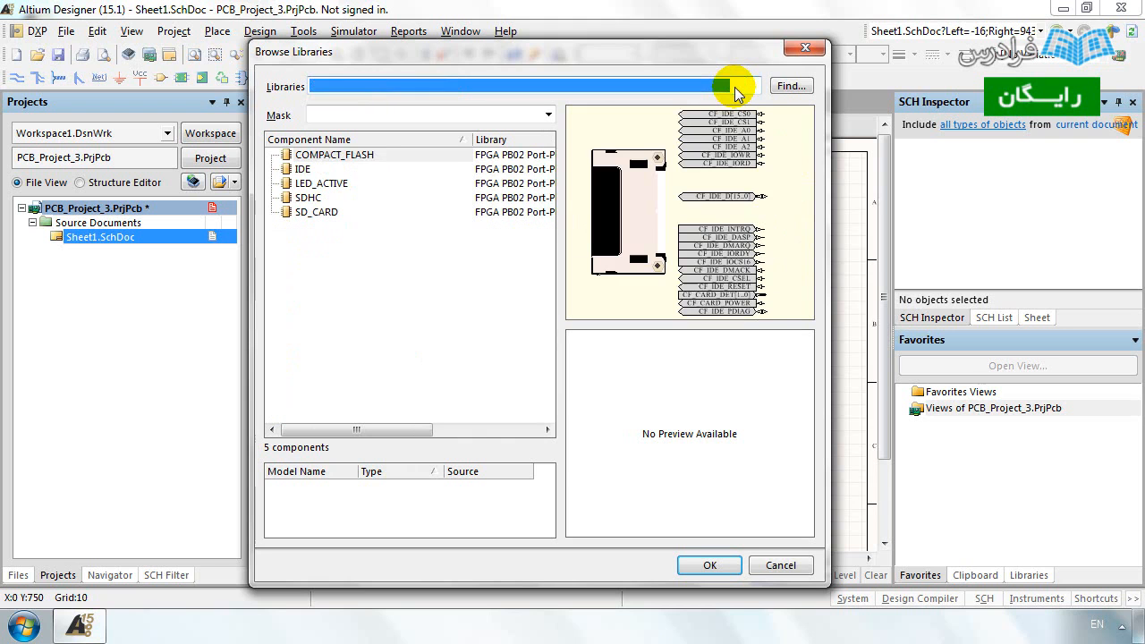
pyautogui.click(739, 85)
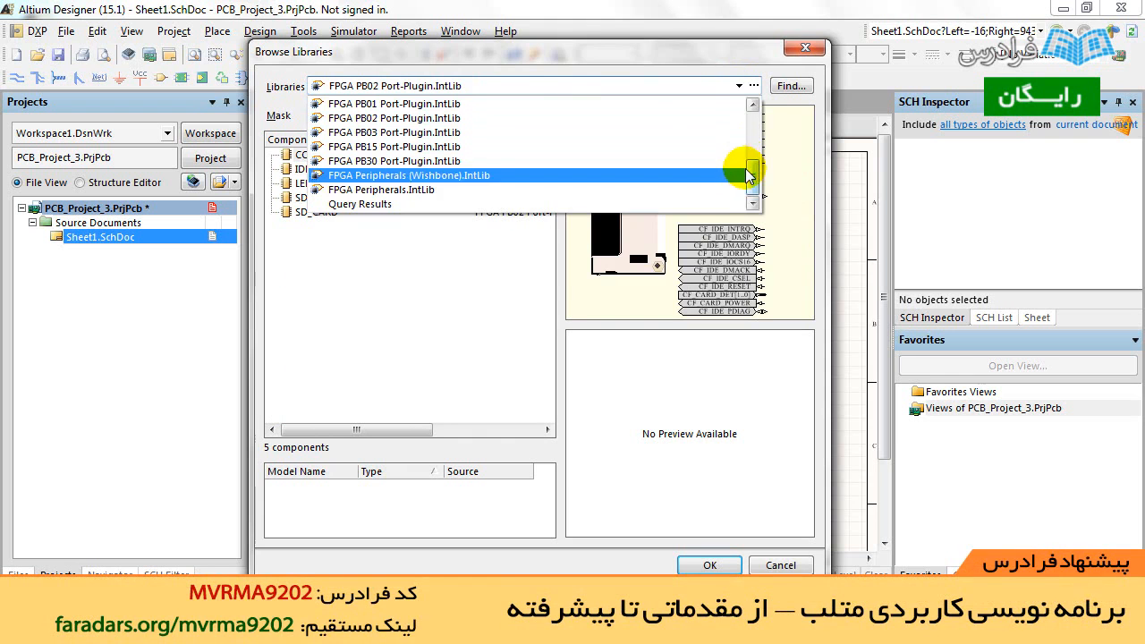
pyautogui.moveTo(749, 174); pyautogui.dragTo(760, 109)
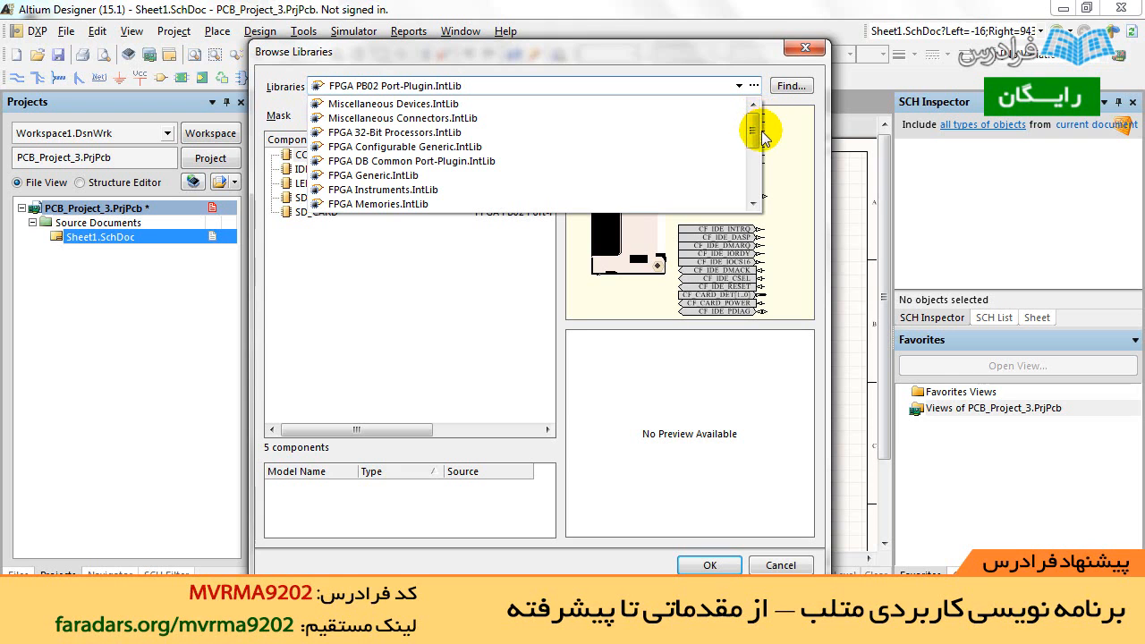
pyautogui.click(765, 64)
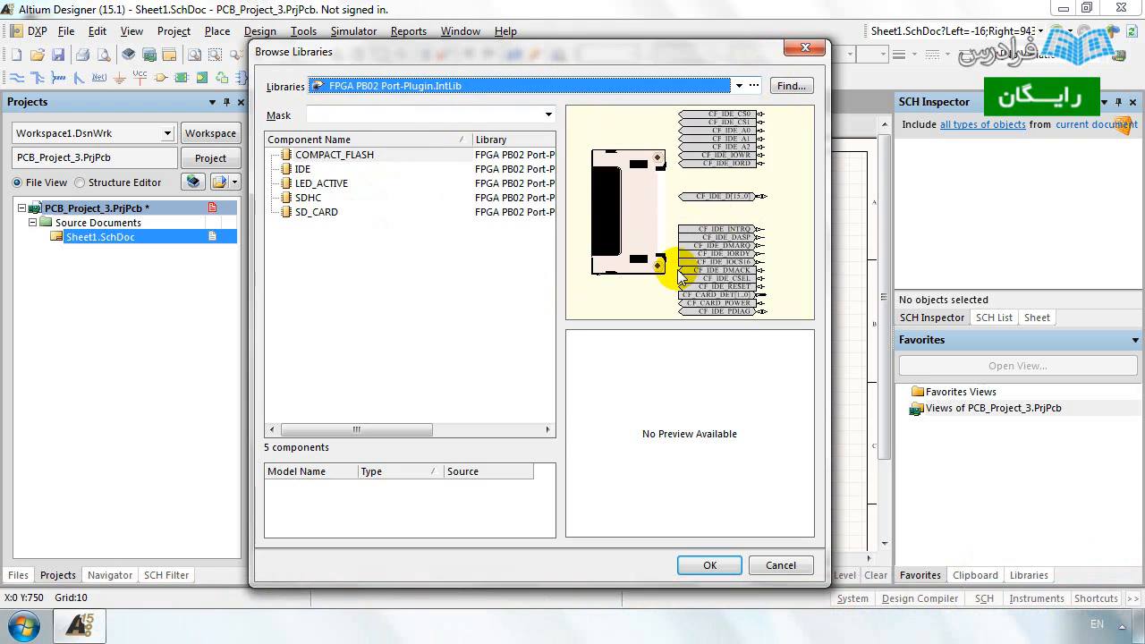
# Open the library search, compare its simple and advanced modes, and replace the advanced query with ATMEGA32.
pyautogui.click(781, 89)
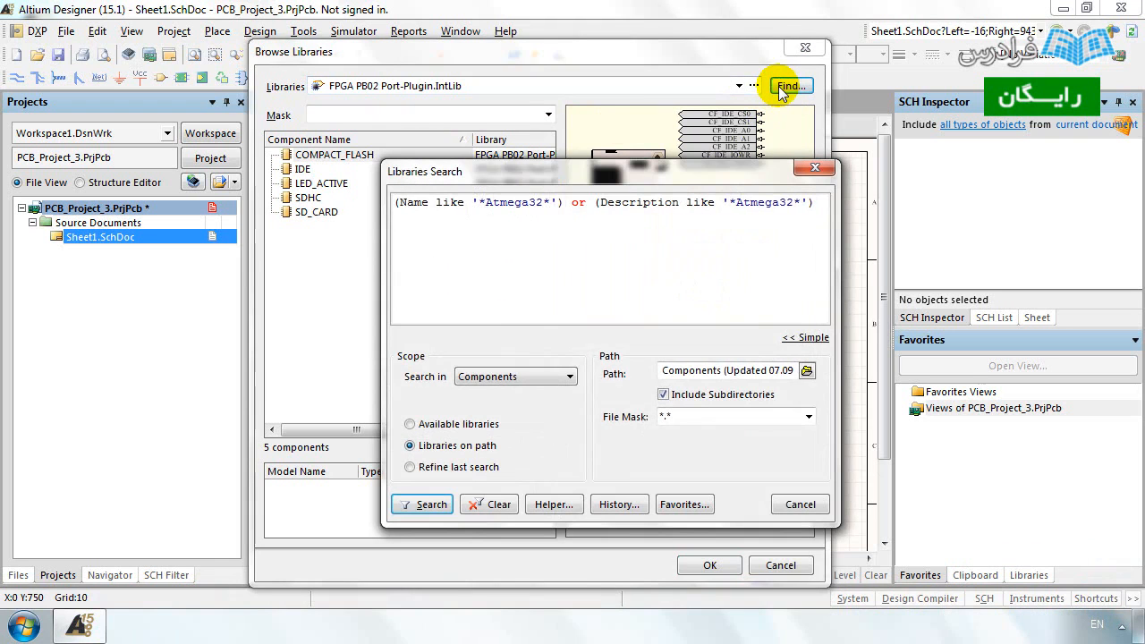
pyautogui.click(808, 341)
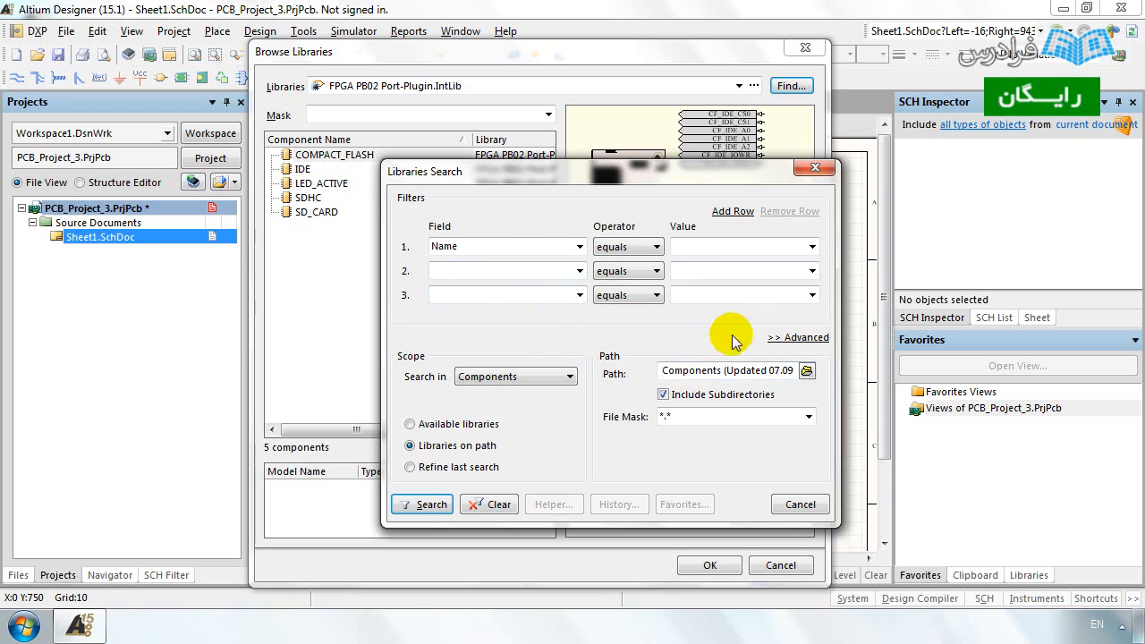
pyautogui.click(797, 340)
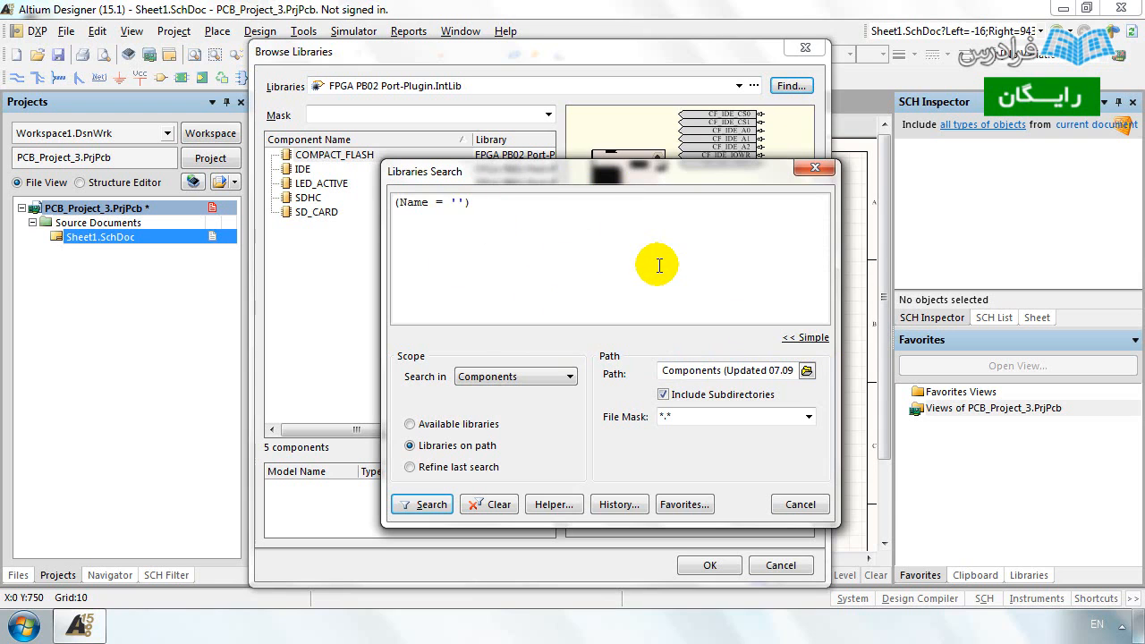
pyautogui.hotkey('ctrl', 'a')
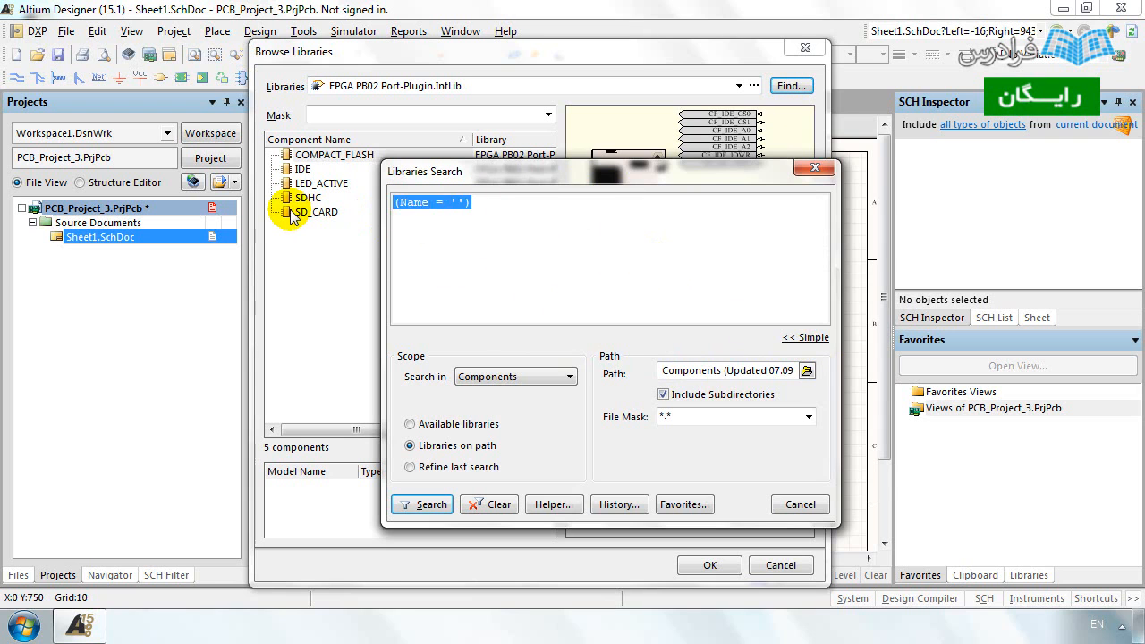
pyautogui.press('Delete')
pyautogui.write('ATMEGA')
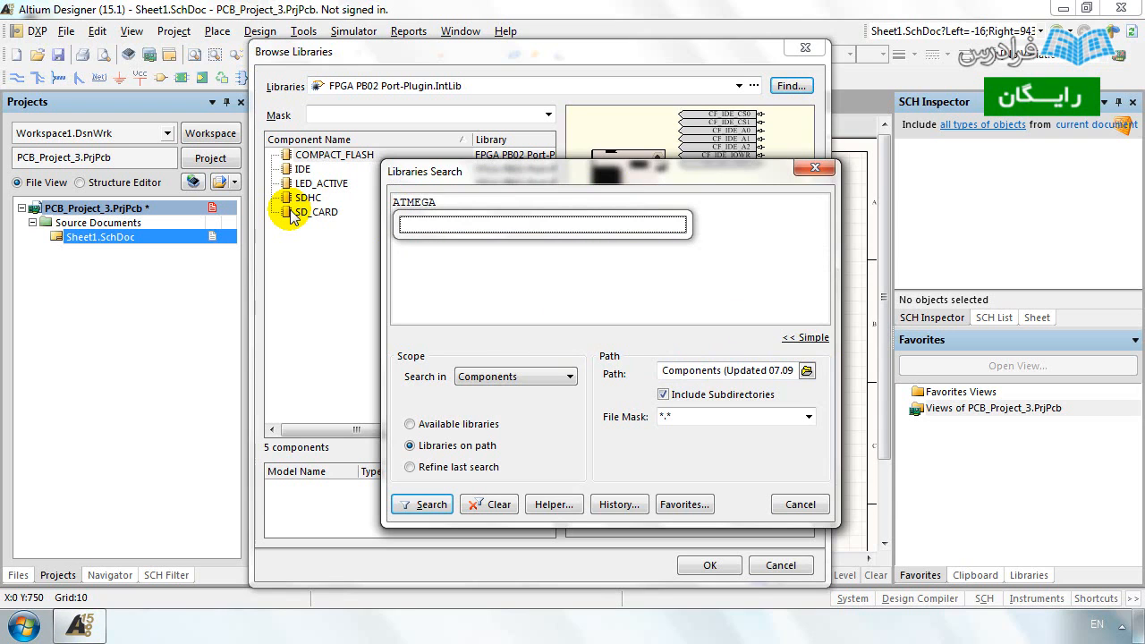
pyautogui.write('32')
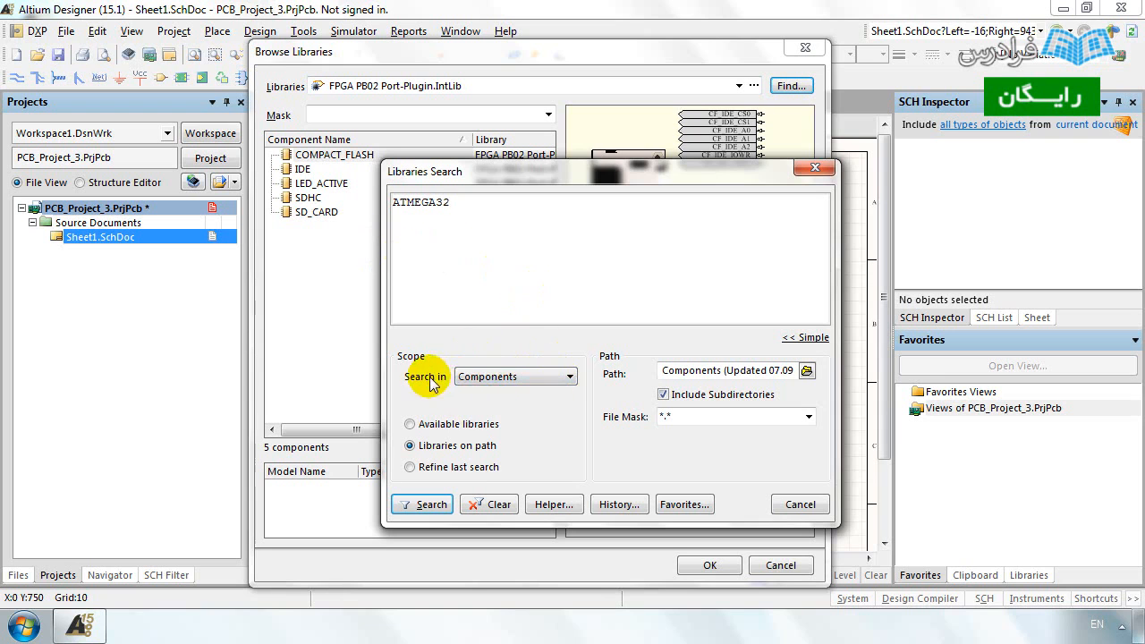
# Set the search scope to Components and the search path to the Altium Unified Components folder on drive J.
pyautogui.click(506, 378)
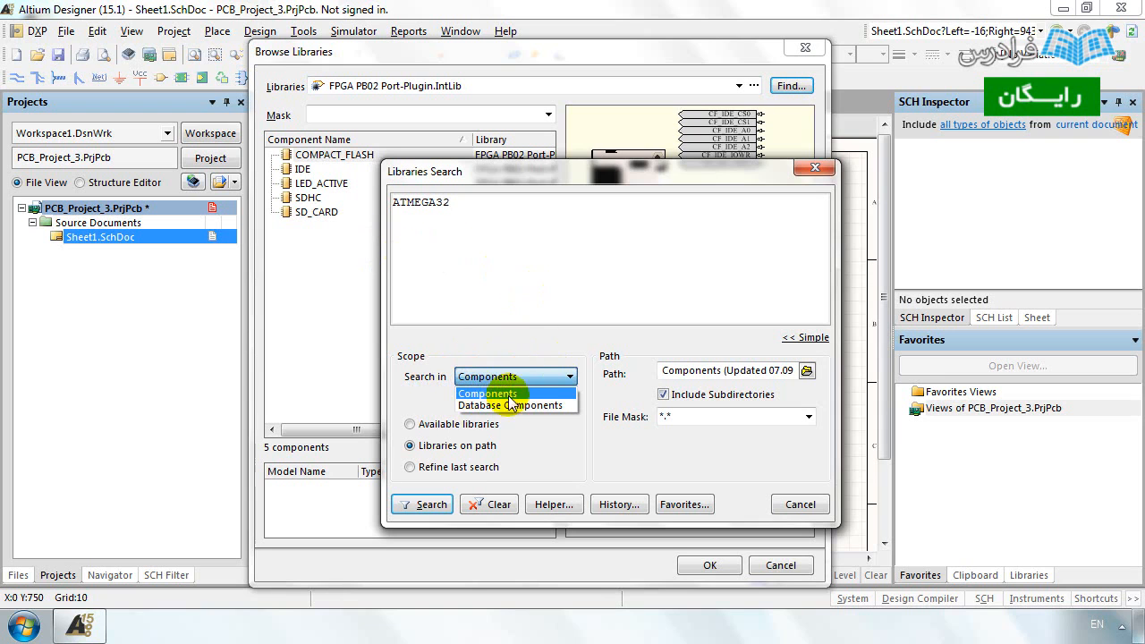
pyautogui.click(483, 395)
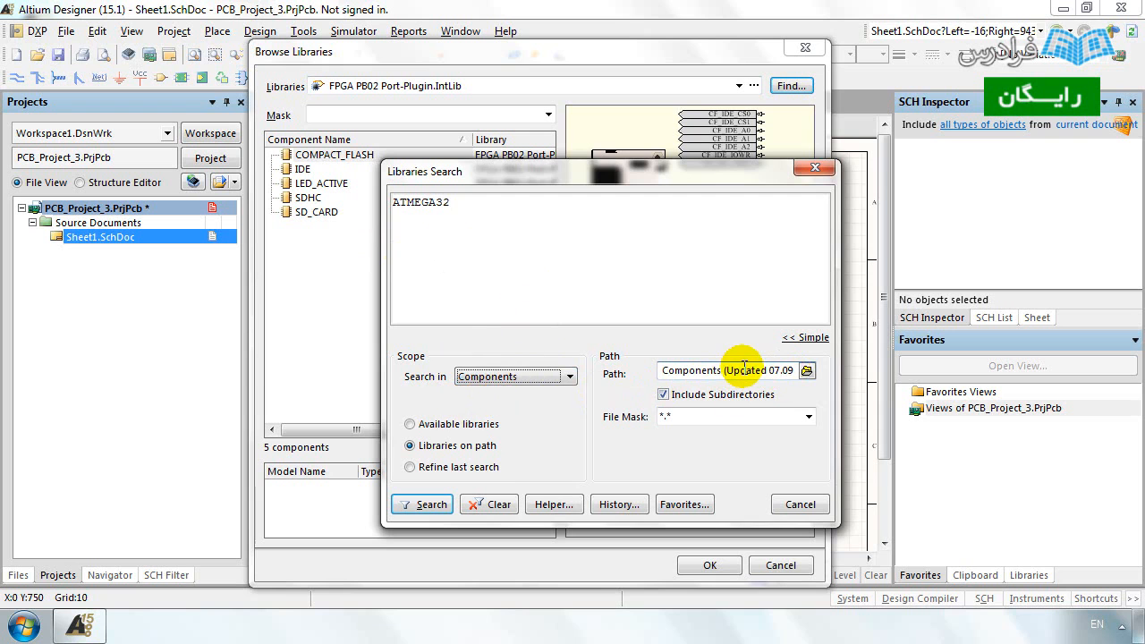
pyautogui.click(807, 369)
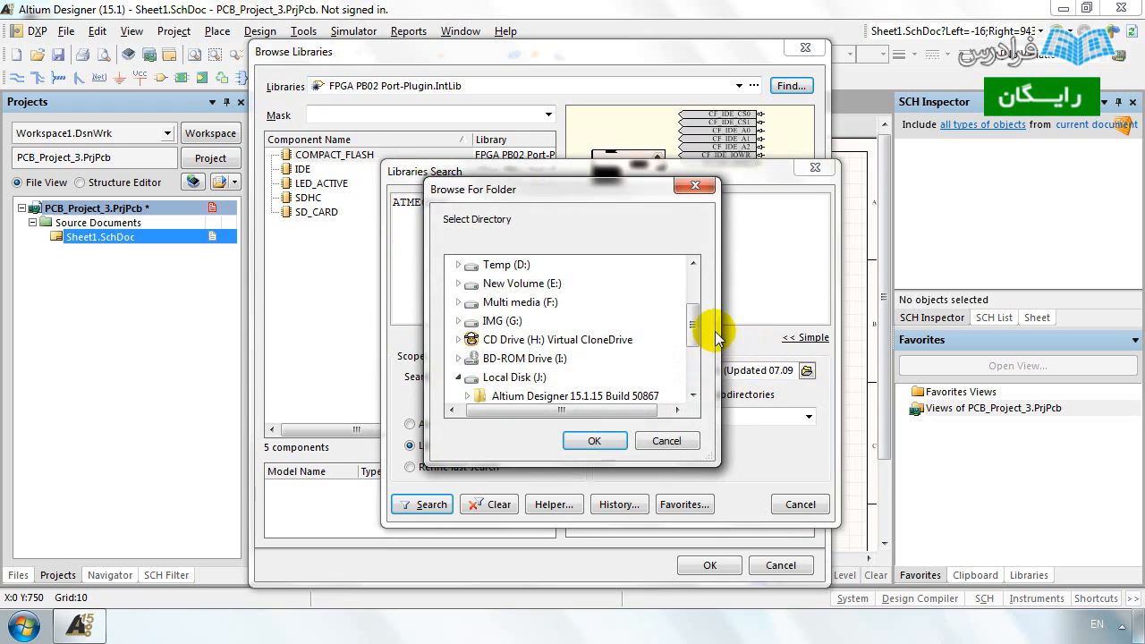
pyautogui.moveTo(691, 333); pyautogui.dragTo(690, 367)
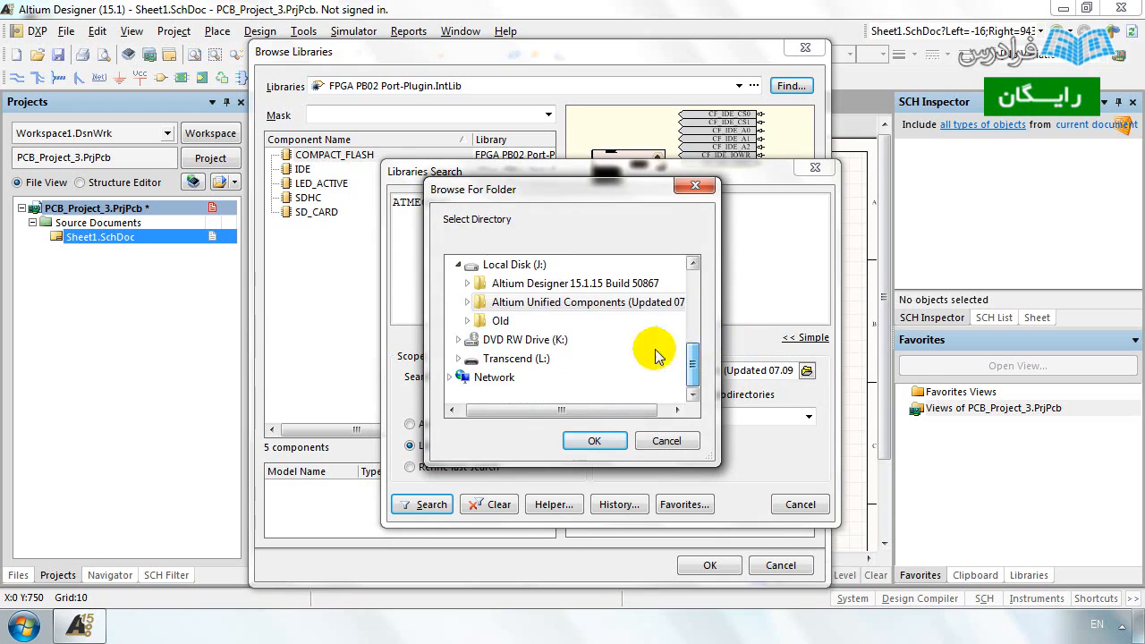
pyautogui.click(491, 301)
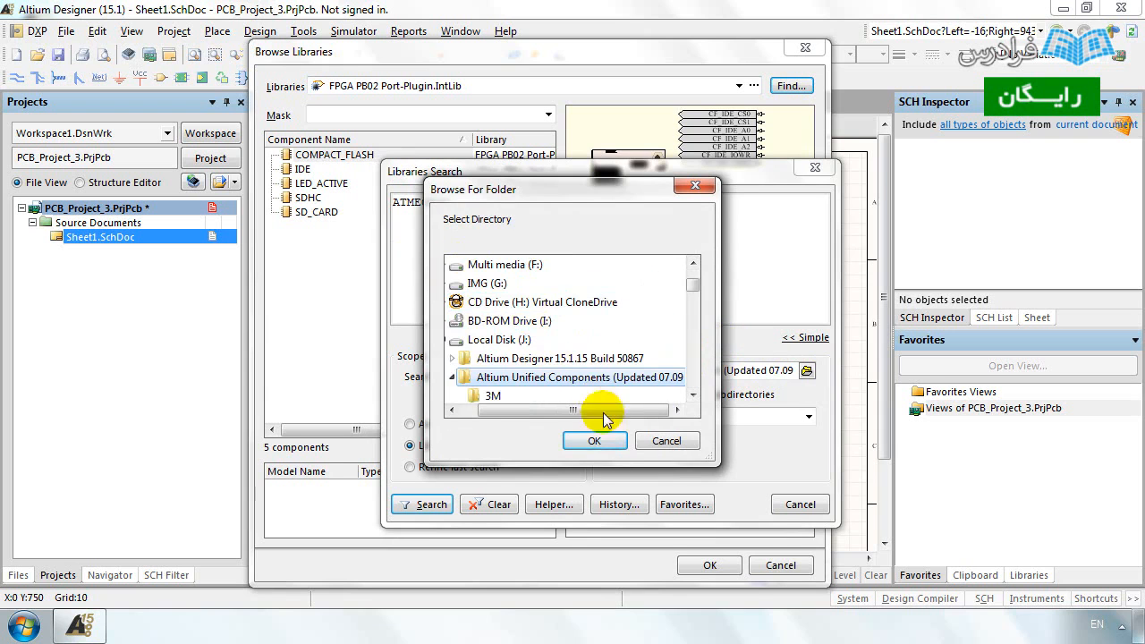
pyautogui.click(594, 440)
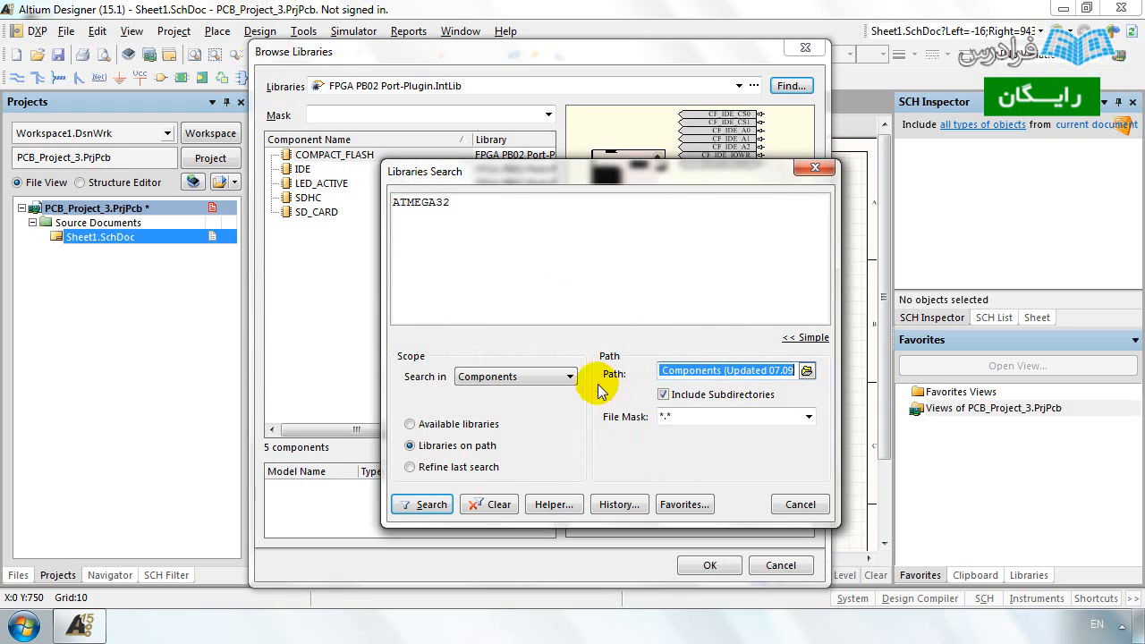
# Run the library search for ATMEGA32 and look through the components in the query results.
pyautogui.moveTo(583, 173); pyautogui.dragTo(691, 128)
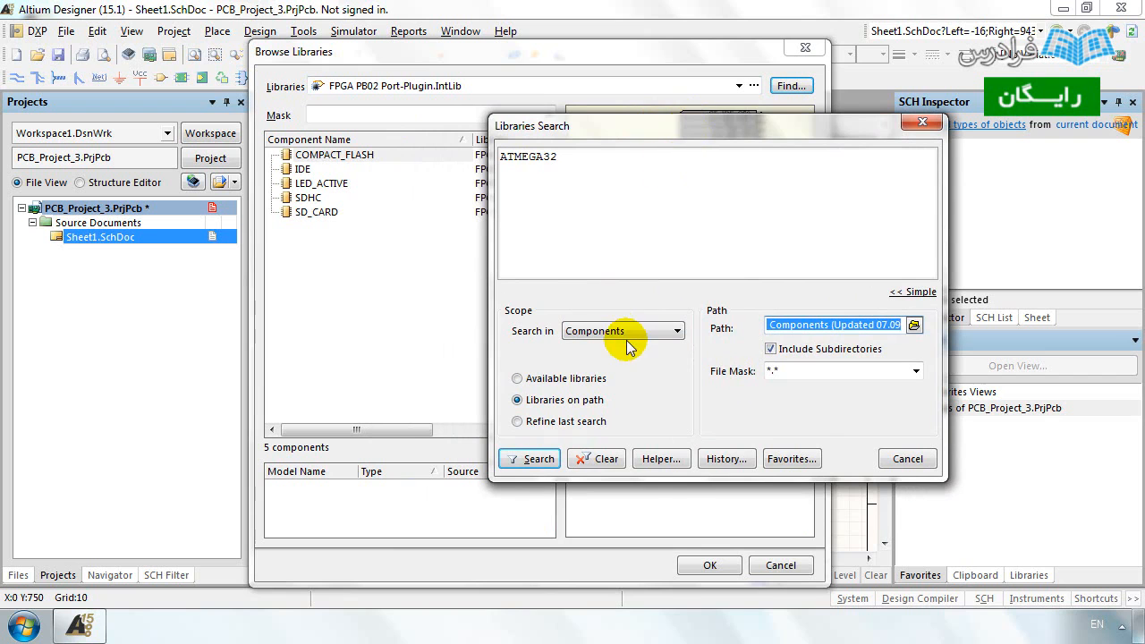
pyautogui.click(526, 460)
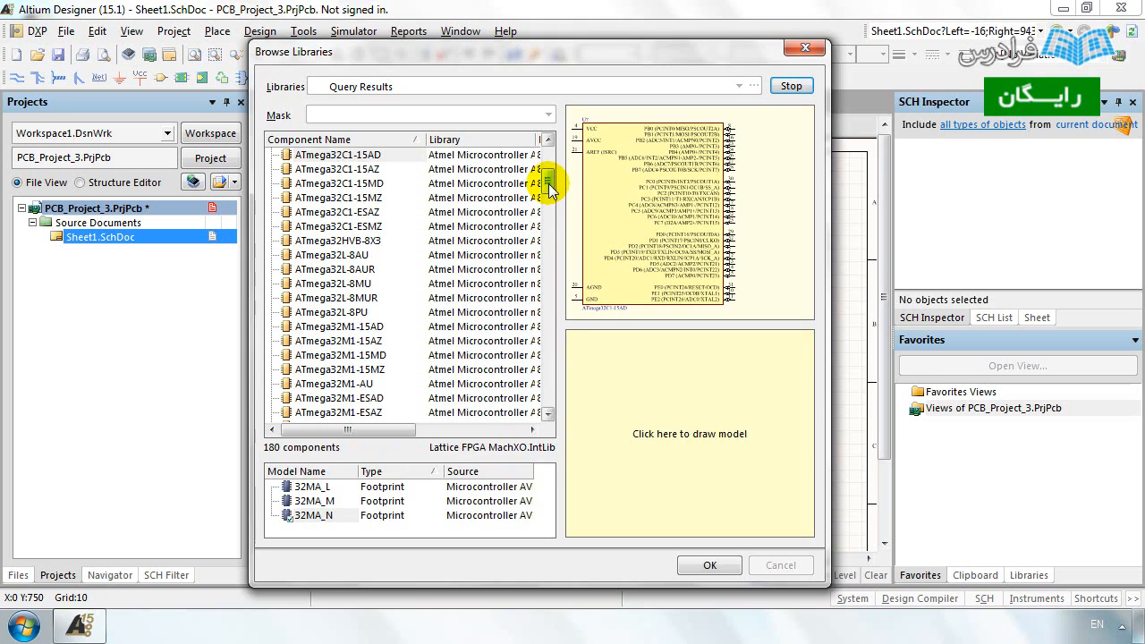
pyautogui.moveTo(548, 185); pyautogui.dragTo(554, 258)
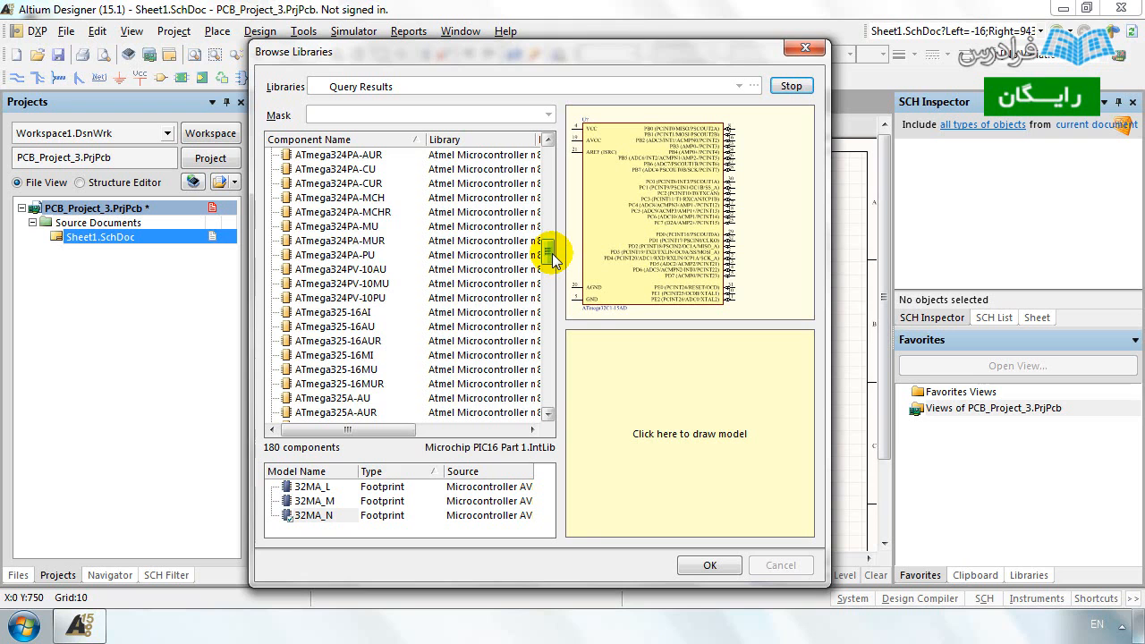
pyautogui.moveTo(552, 256); pyautogui.dragTo(546, 148)
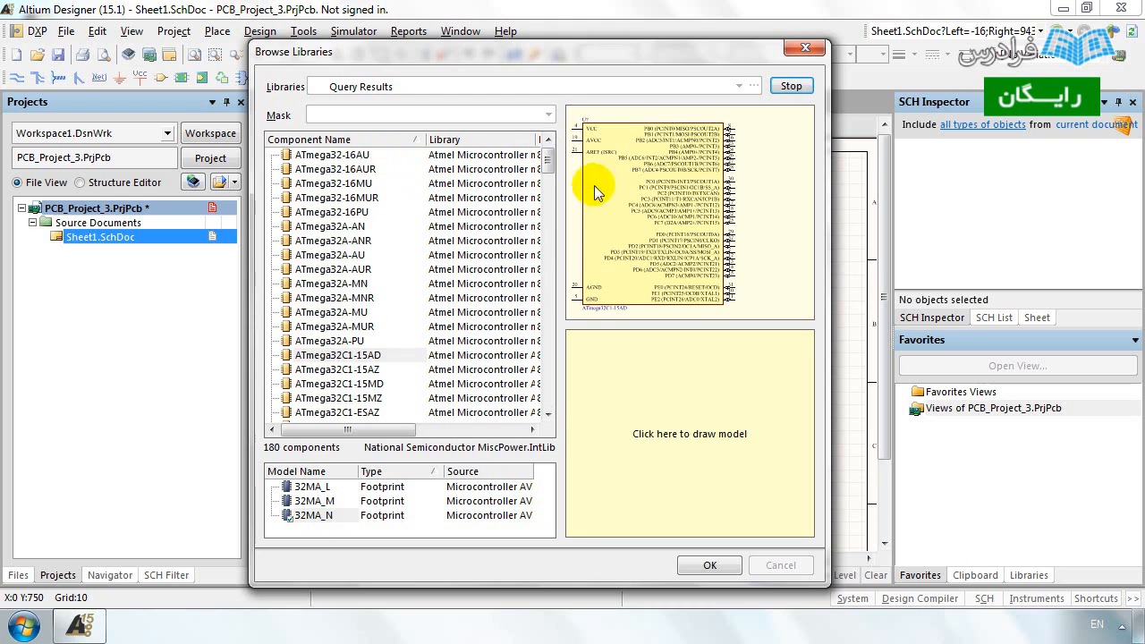
# Load the footprint model preview for ATmega32A-MUR and stop the running library search.
pyautogui.moveTo(356, 160); pyautogui.dragTo(335, 338)
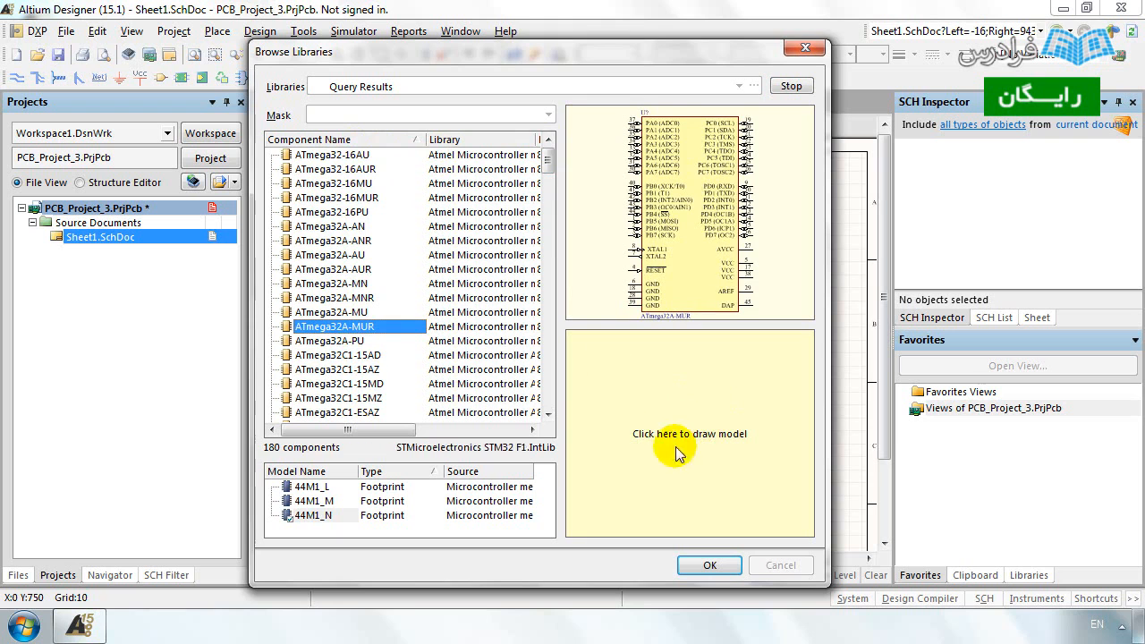
pyautogui.click(665, 422)
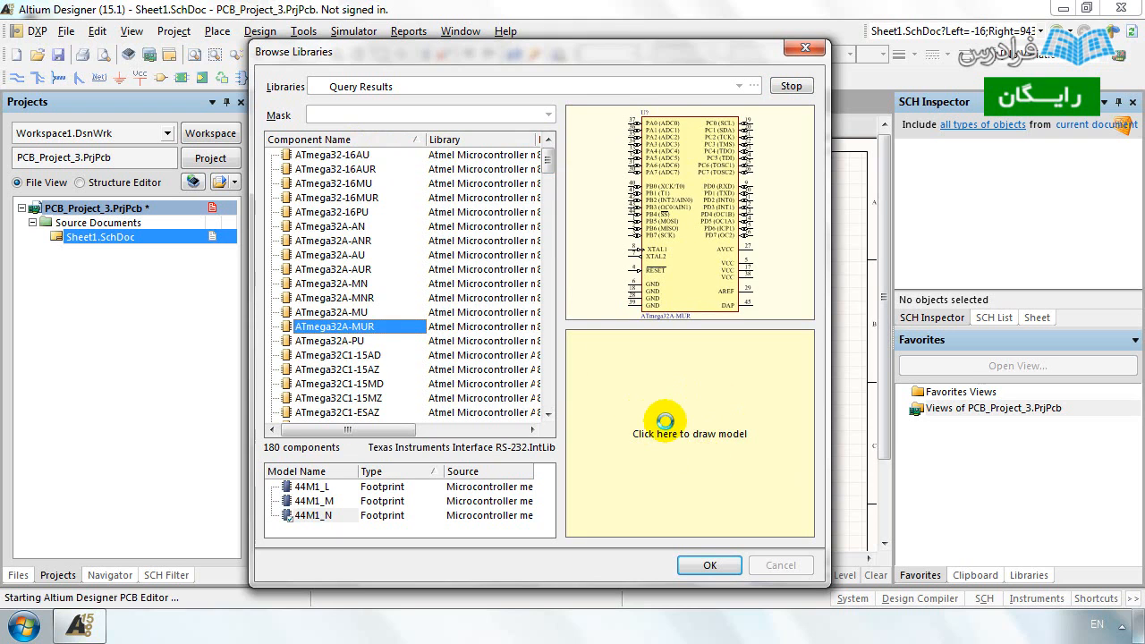
pyautogui.click(349, 269)
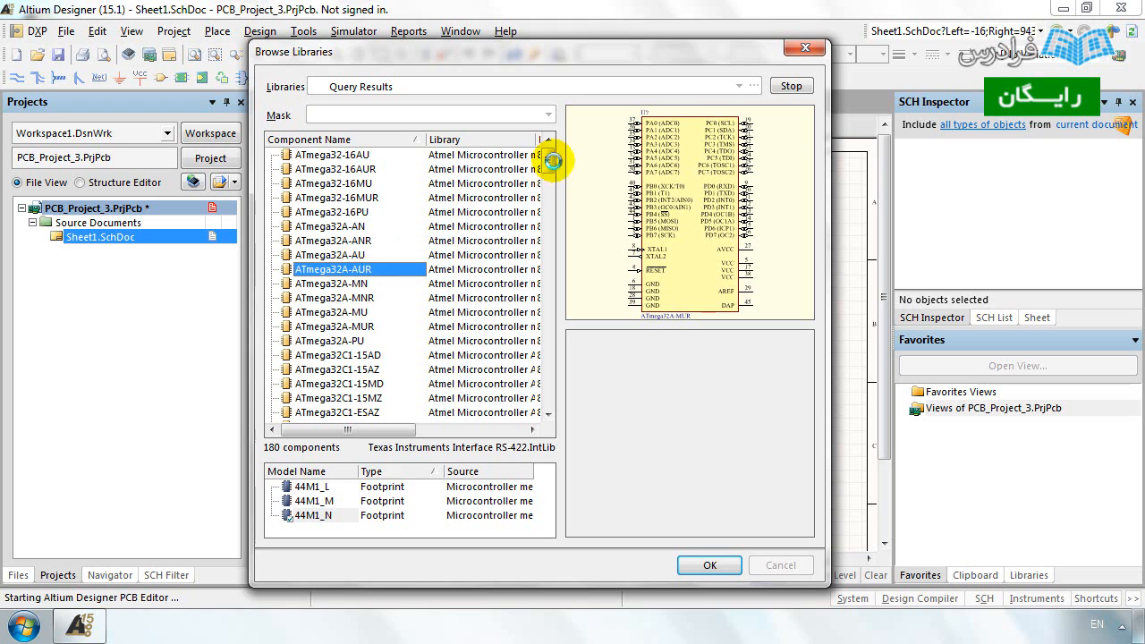
pyautogui.click(789, 86)
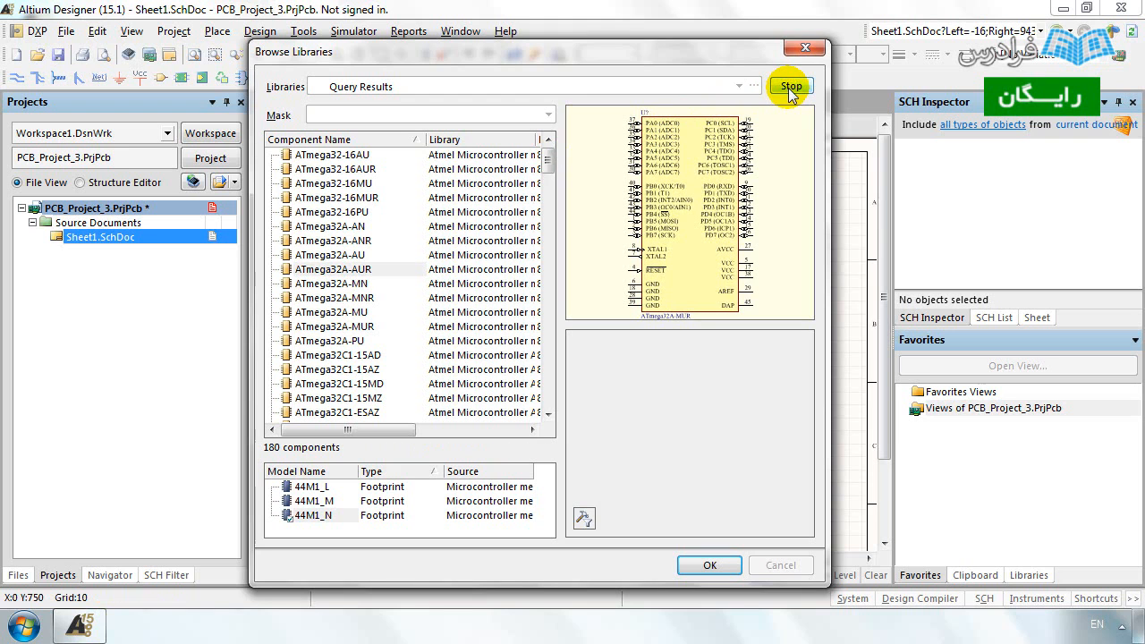
pyautogui.click(331, 257)
pyautogui.click(322, 327)
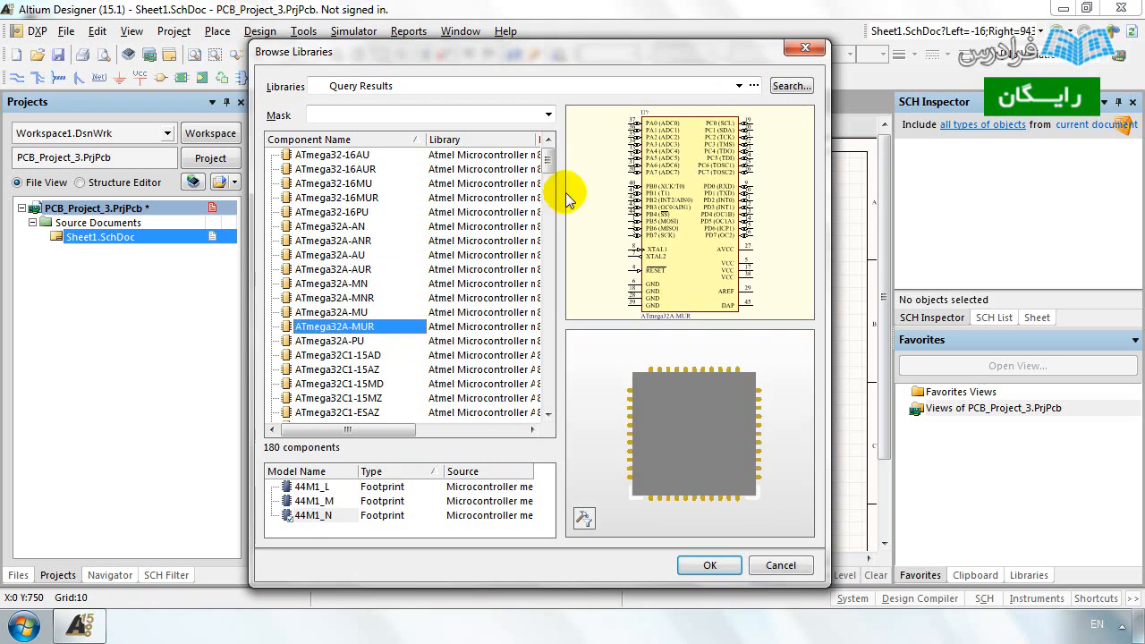
# Look through the symbols and footprints of the query results from ATmega32M1-ESAD to ATmega324A-MU.
pyautogui.moveTo(547, 161); pyautogui.dragTo(549, 195)
pyautogui.click(333, 243)
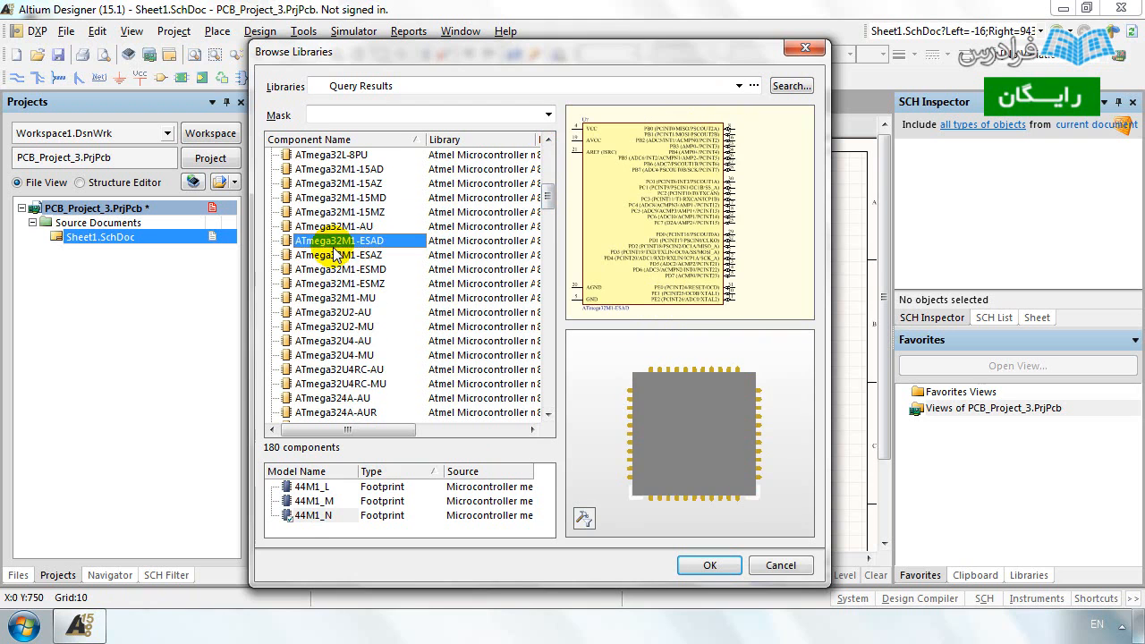
pyautogui.press('Down')
pyautogui.press('Down')
pyautogui.press('Down')
pyautogui.press('Down')
pyautogui.press('Down')
pyautogui.press('Down')
pyautogui.press('Down')
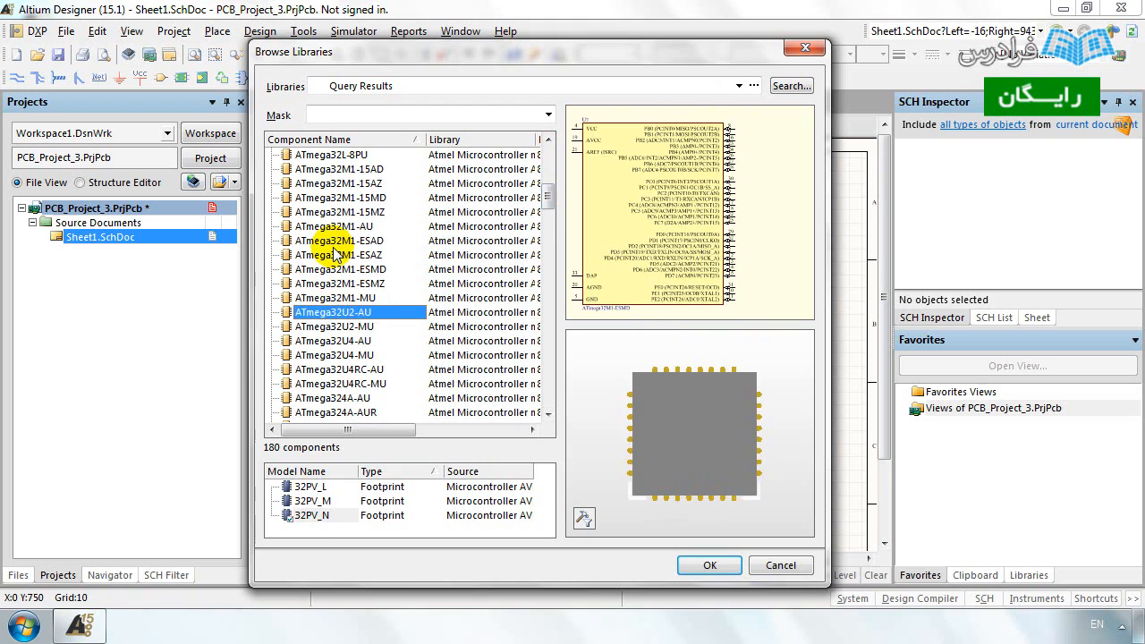
pyautogui.press('Down')
pyautogui.press('Down')
pyautogui.press('Down')
pyautogui.press('Down')
pyautogui.press('Down')
pyautogui.press('Down')
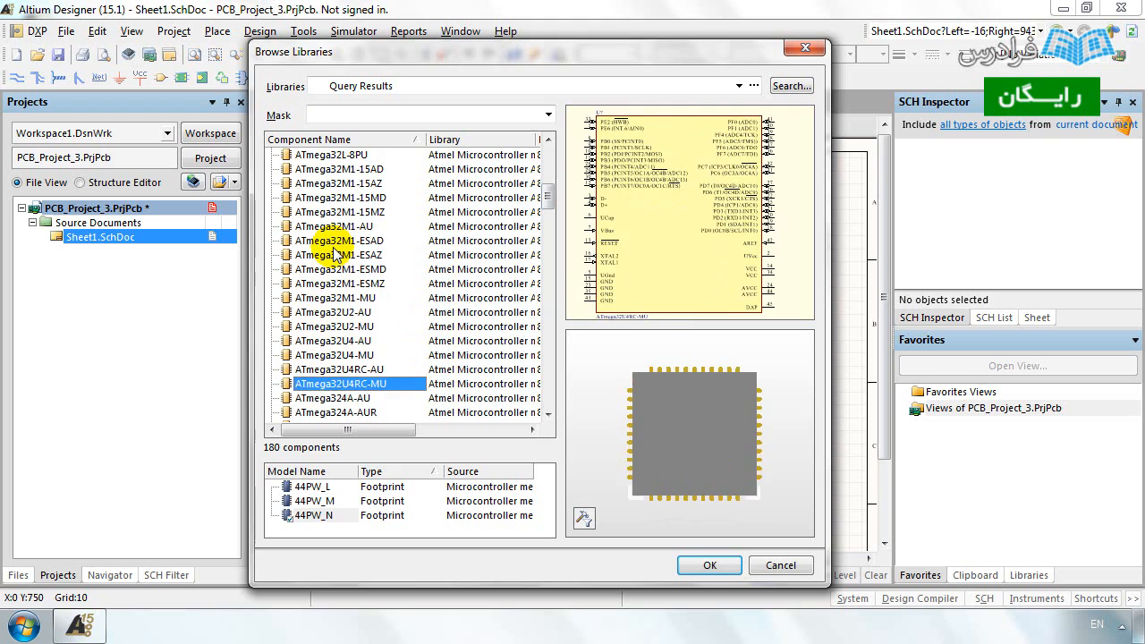
pyautogui.press('Down')
pyautogui.press('Down')
pyautogui.press('Down')
pyautogui.press('Down')
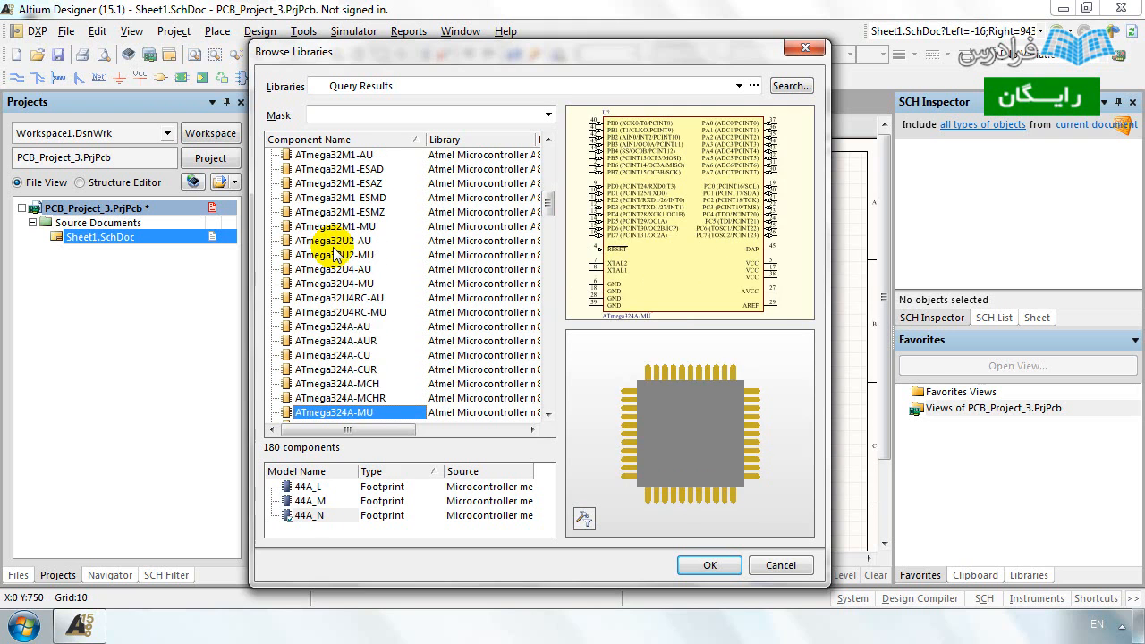
# Choose ATmega32-16AU from the query results and install its library, Atmel Microcontroller megaAVR.IntLib.
pyautogui.moveTo(554, 204); pyautogui.dragTo(547, 139)
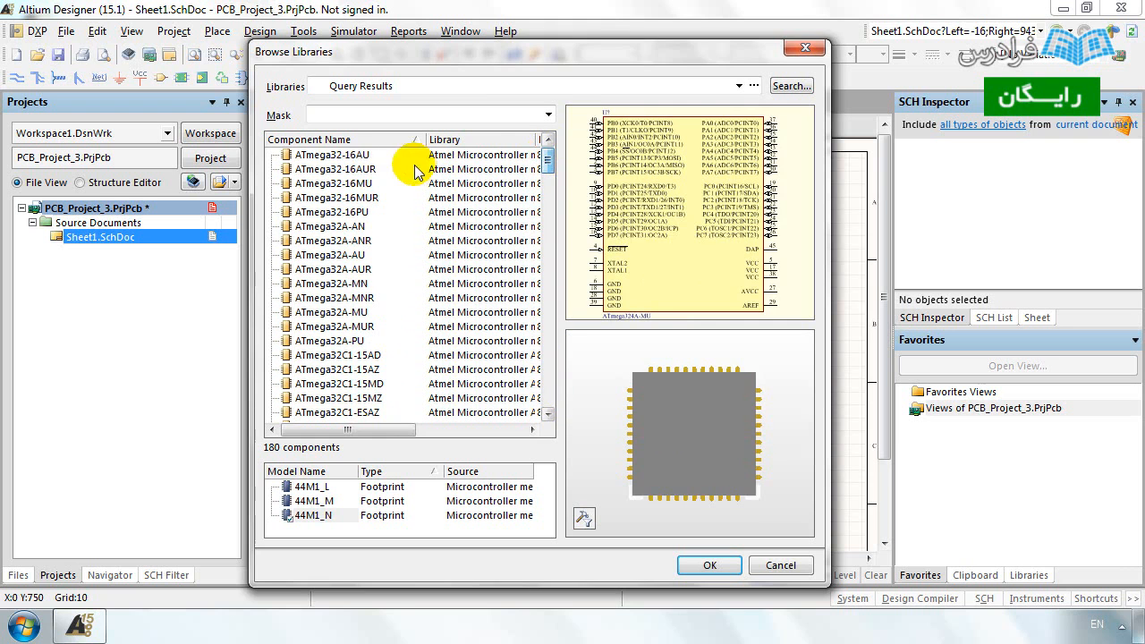
pyautogui.click(349, 157)
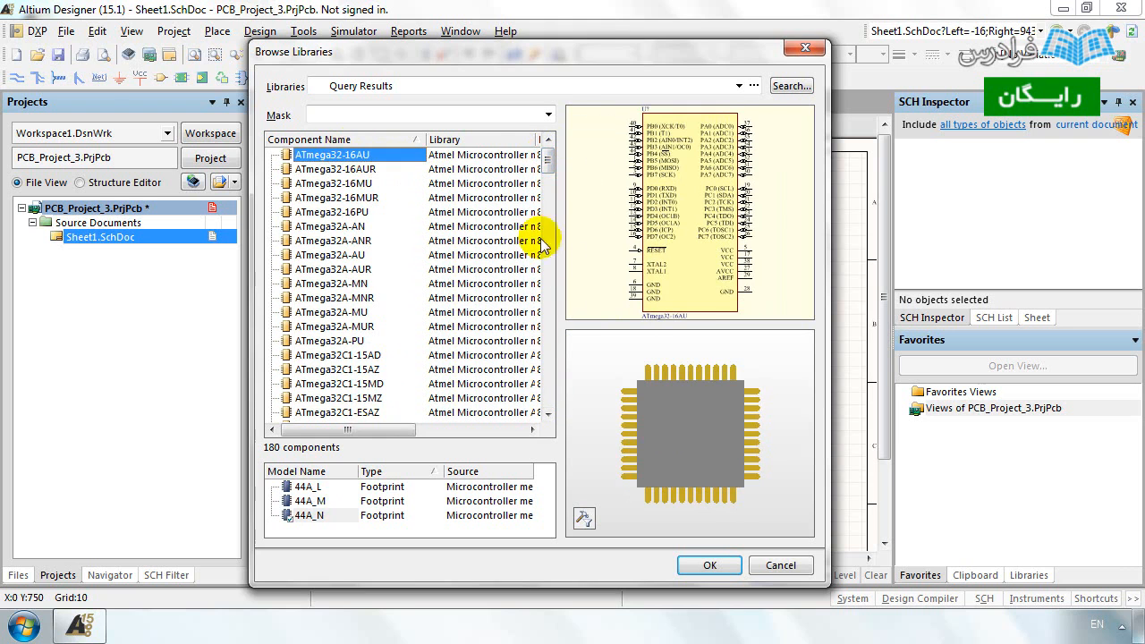
pyautogui.click(706, 566)
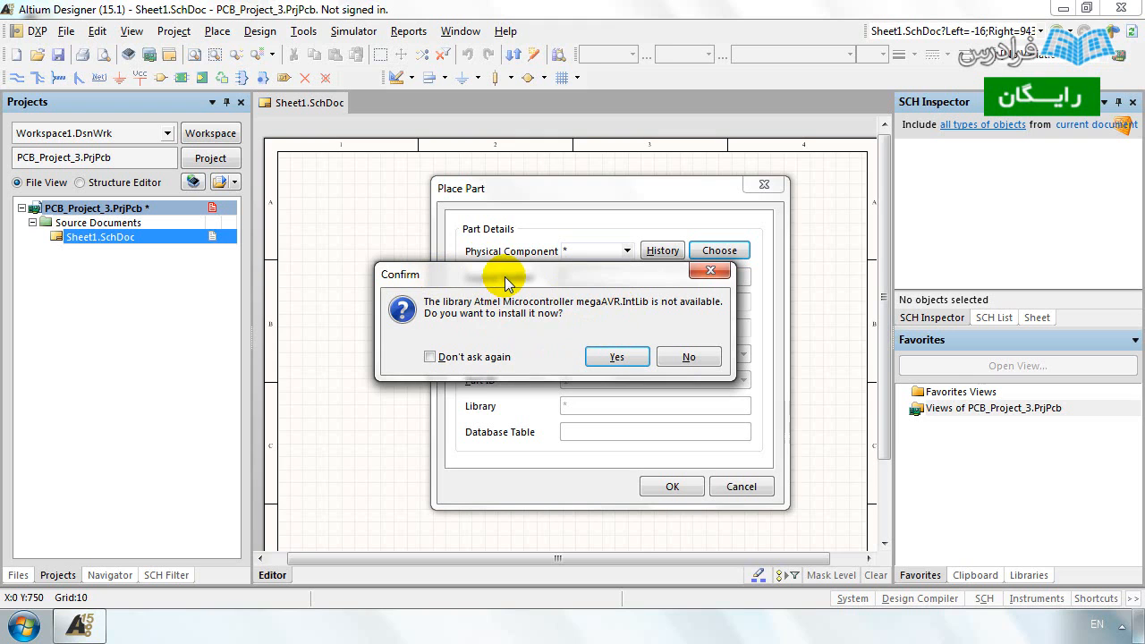
pyautogui.click(616, 357)
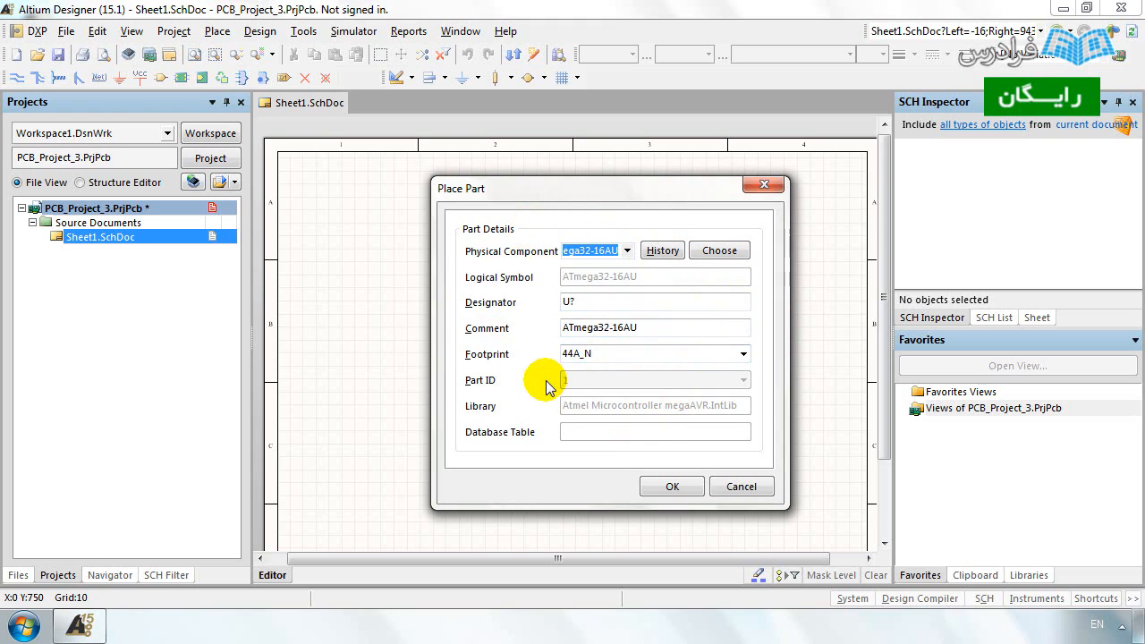
# Place one ATmega32-16AU with footprint 44A_N near the middle of Sheet1 and end part placement.
pyautogui.click(678, 485)
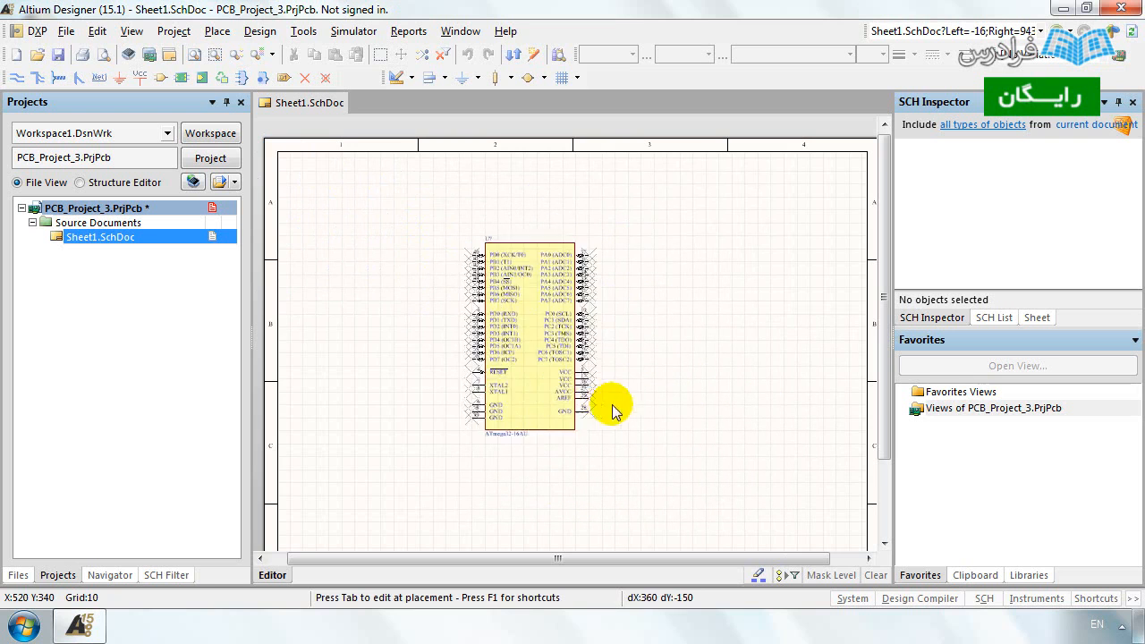
pyautogui.click(644, 441)
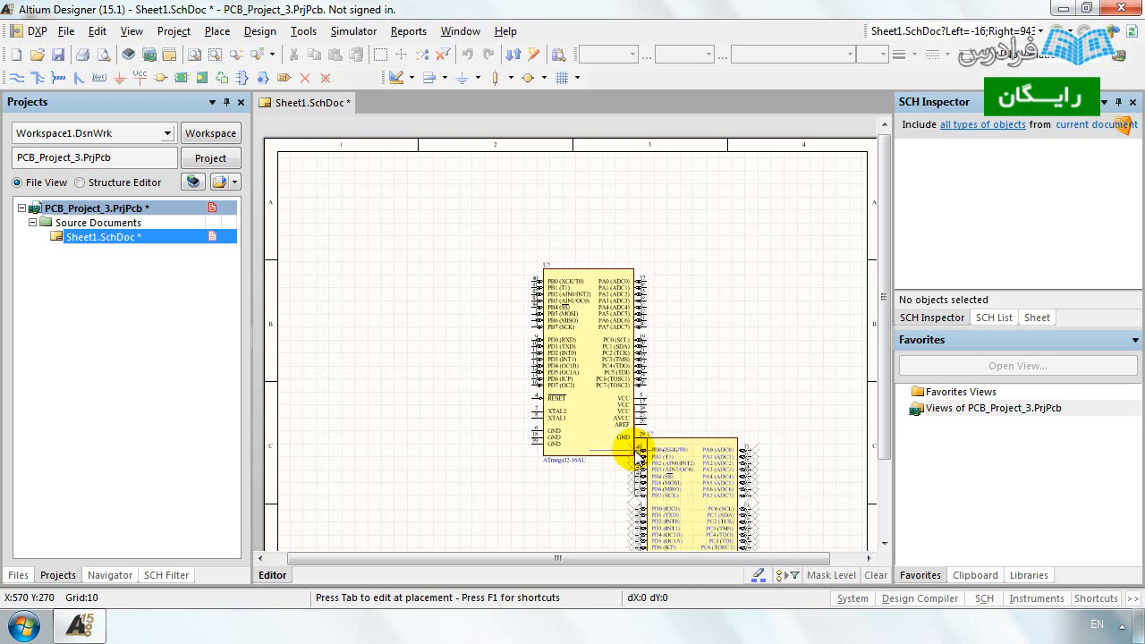
pyautogui.press('Escape')
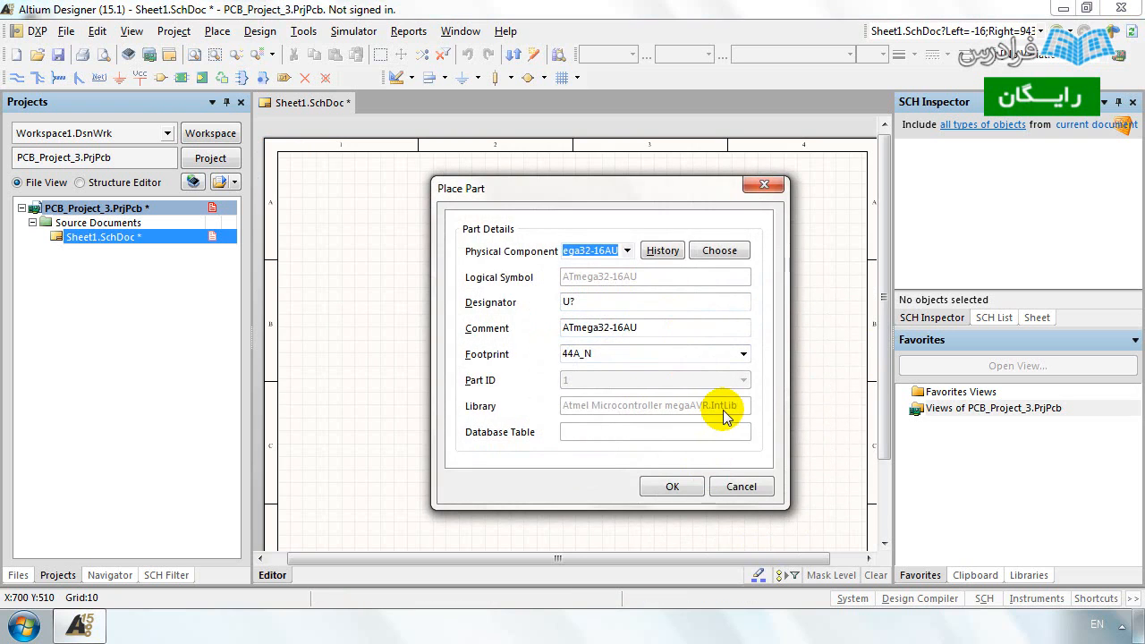
pyautogui.moveTo(681, 196); pyautogui.dragTo(826, 187)
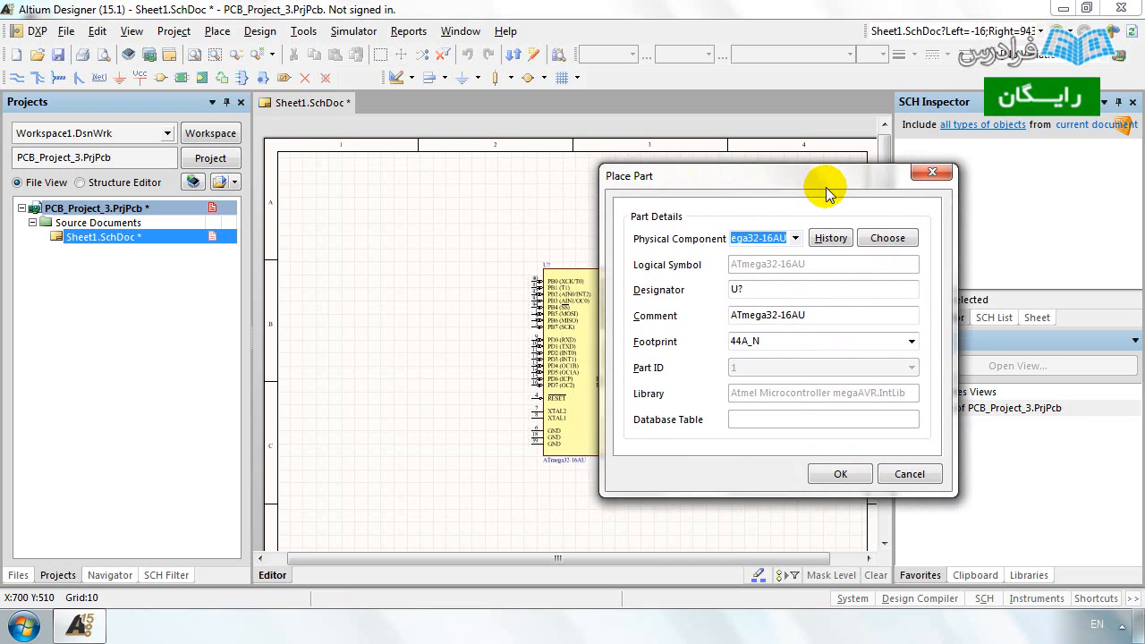
pyautogui.press('Escape')
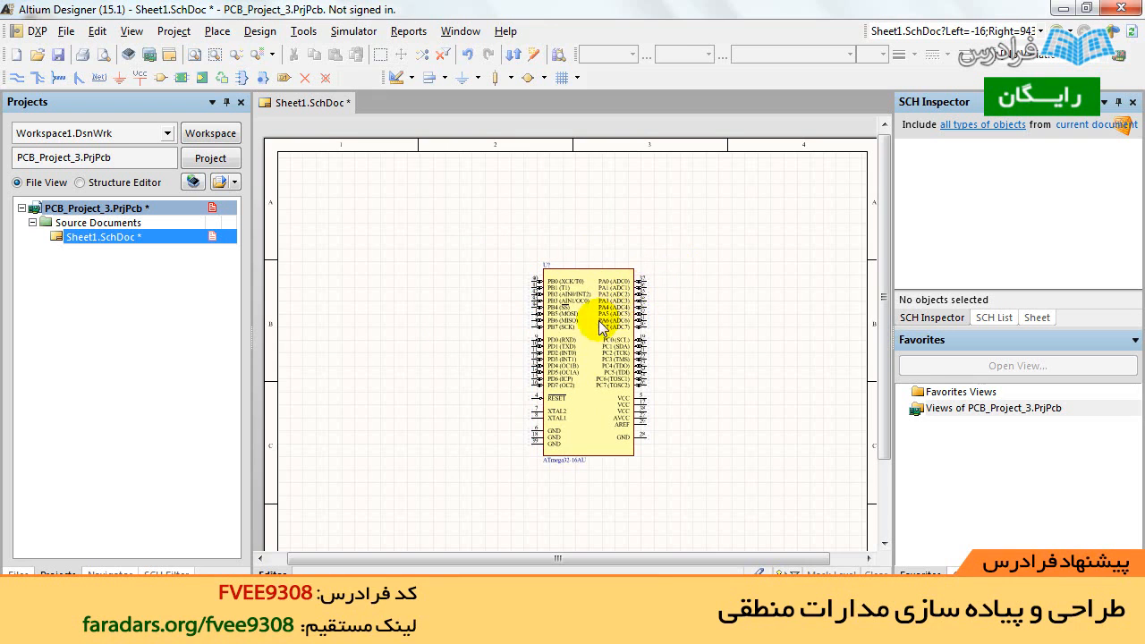
# Examine the placed ATmega32-16AU and its pins at closer and wider zoom levels.
pyautogui.keyDown('ctrl'); pyautogui.scroll(5, 590, 325); pyautogui.keyUp('ctrl')
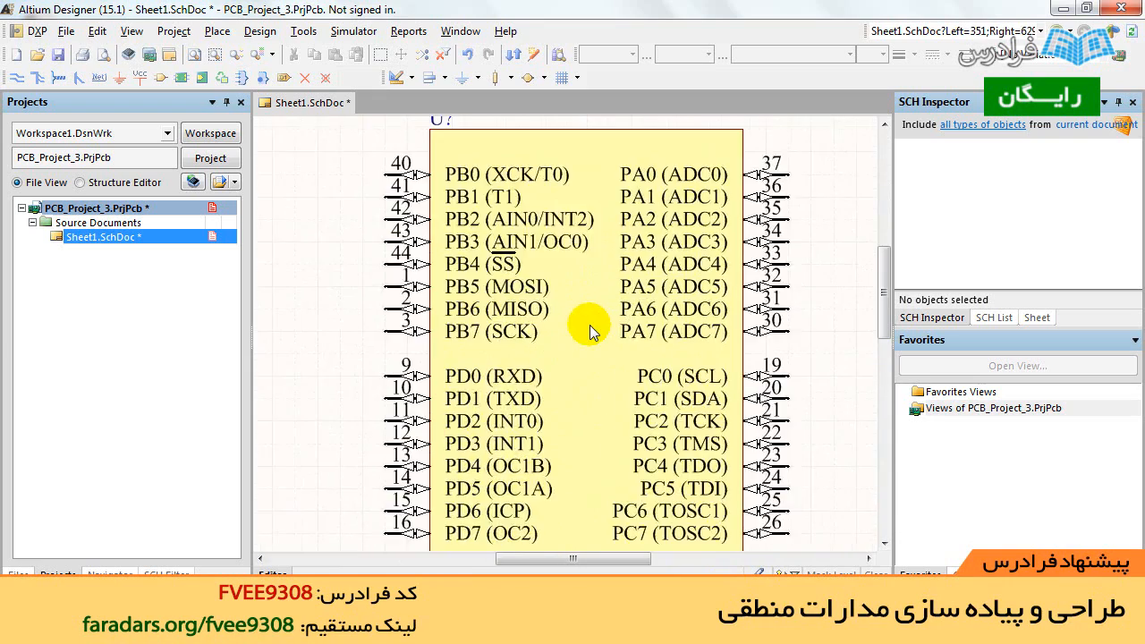
pyautogui.keyDown('ctrl'); pyautogui.scroll(-3, 589, 326); pyautogui.keyUp('ctrl')
pyautogui.keyDown('ctrl'); pyautogui.scroll(4, 590, 327); pyautogui.keyUp('ctrl')
pyautogui.keyDown('ctrl'); pyautogui.scroll(2, 590, 325); pyautogui.keyUp('ctrl')
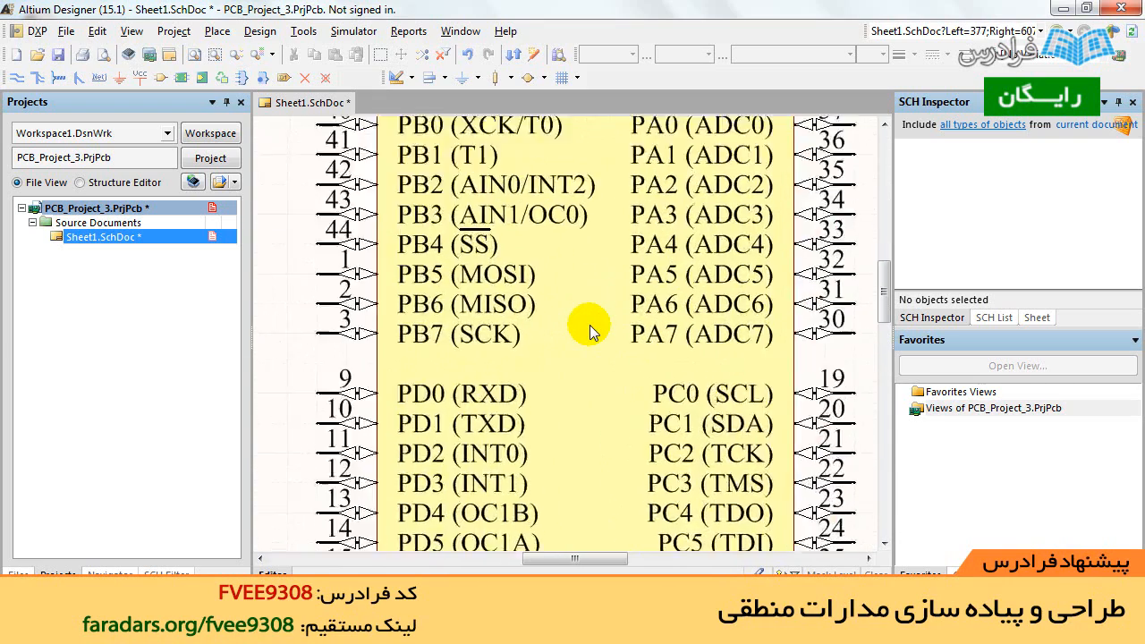
pyautogui.keyDown('ctrl'); pyautogui.scroll(-3, 590, 325); pyautogui.keyUp('ctrl')
pyautogui.keyDown('ctrl'); pyautogui.scroll(-2, 589, 327); pyautogui.keyUp('ctrl')
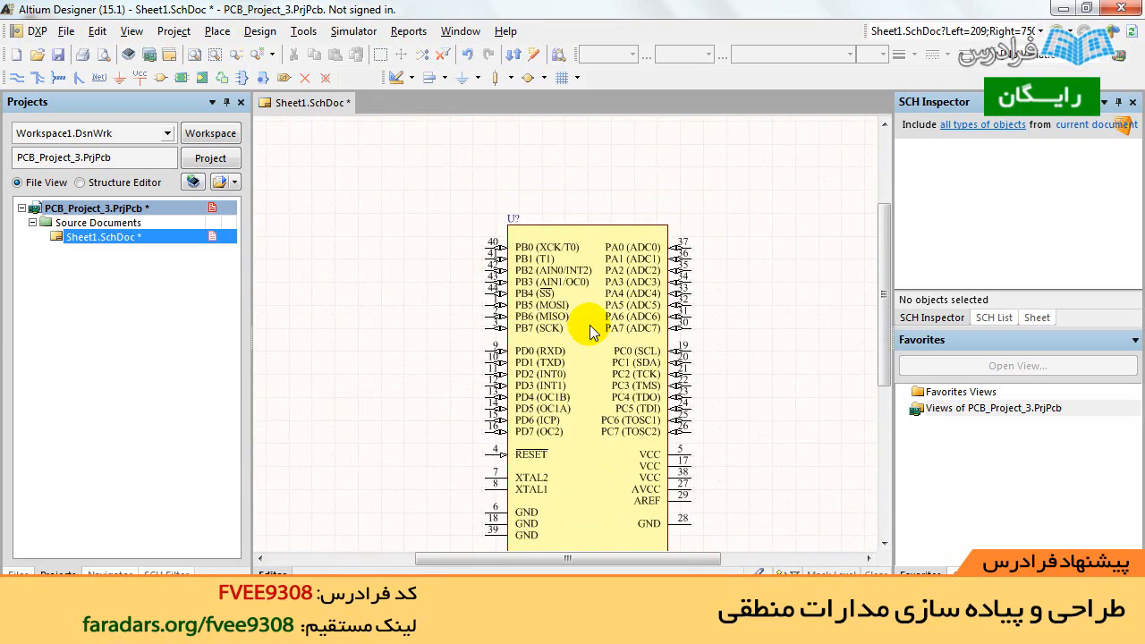
pyautogui.keyDown('ctrl'); pyautogui.scroll(2, 590, 325); pyautogui.keyUp('ctrl')
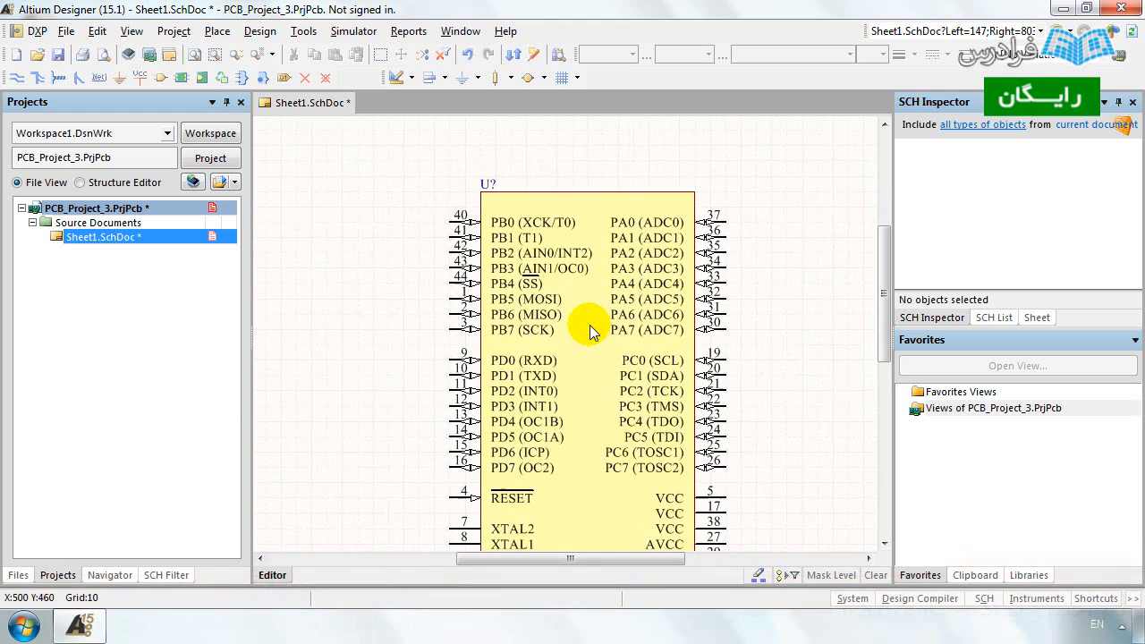
# View the whole microcontroller with fit-all-objects and magnify chosen areas around its pins with area zoom.
pyautogui.click(195, 60)
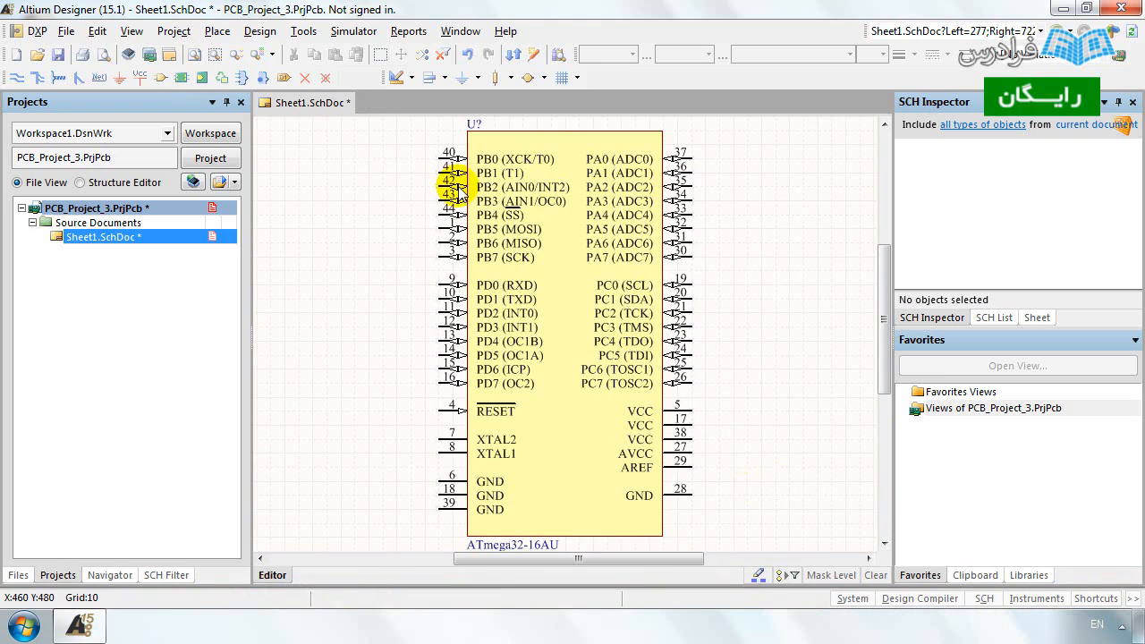
pyautogui.click(216, 56)
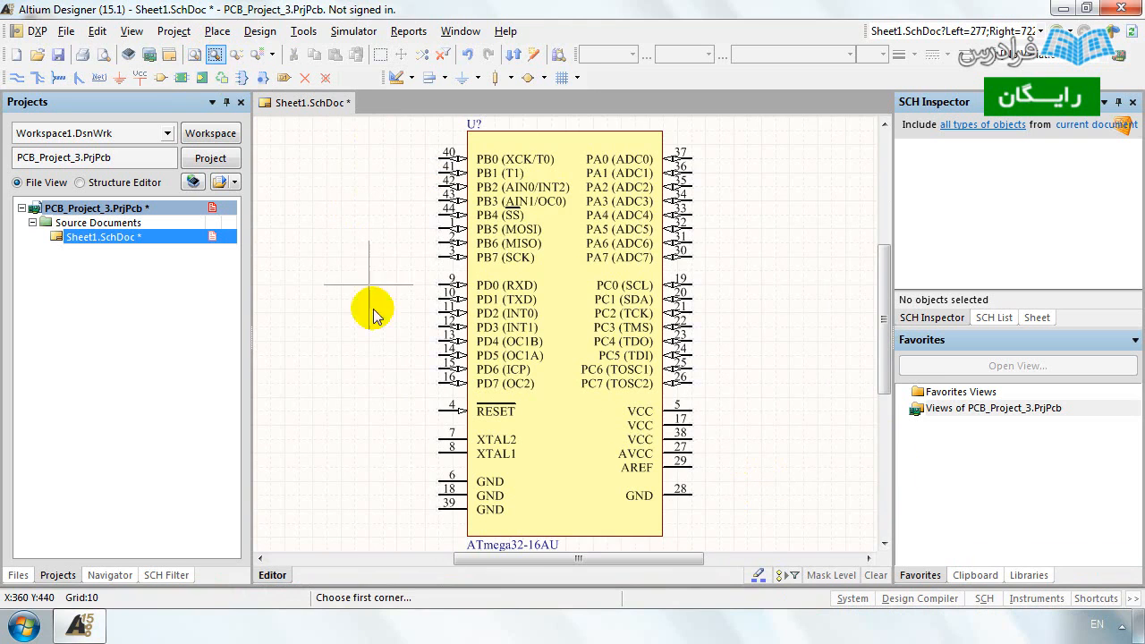
pyautogui.click(369, 368)
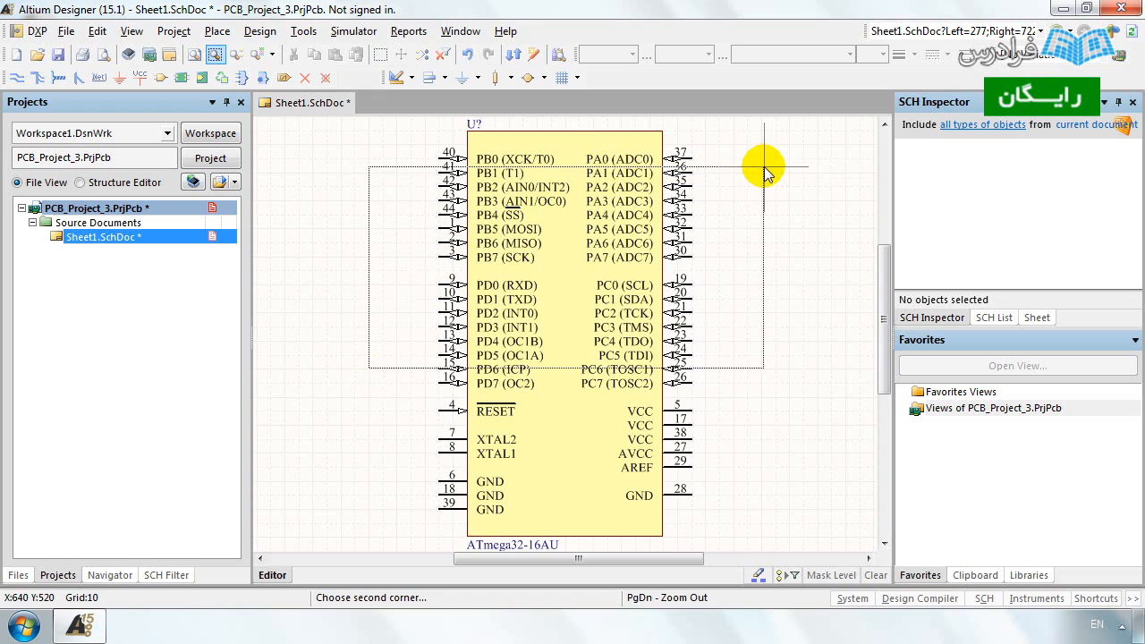
pyautogui.click(808, 150)
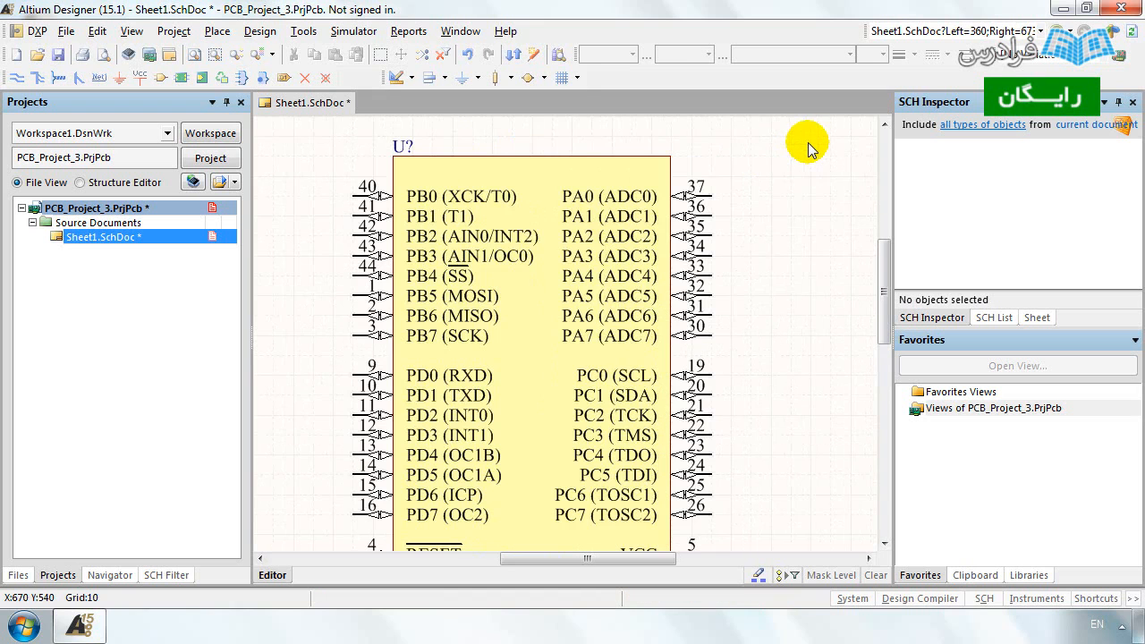
pyautogui.click(214, 58)
pyautogui.click(313, 156)
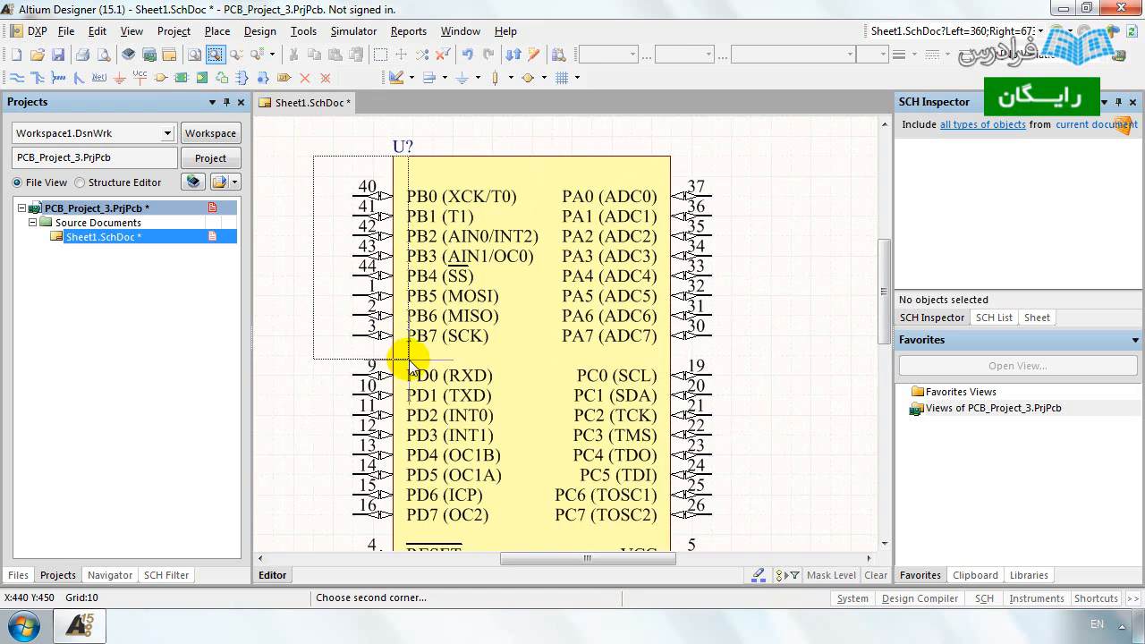
pyautogui.click(426, 399)
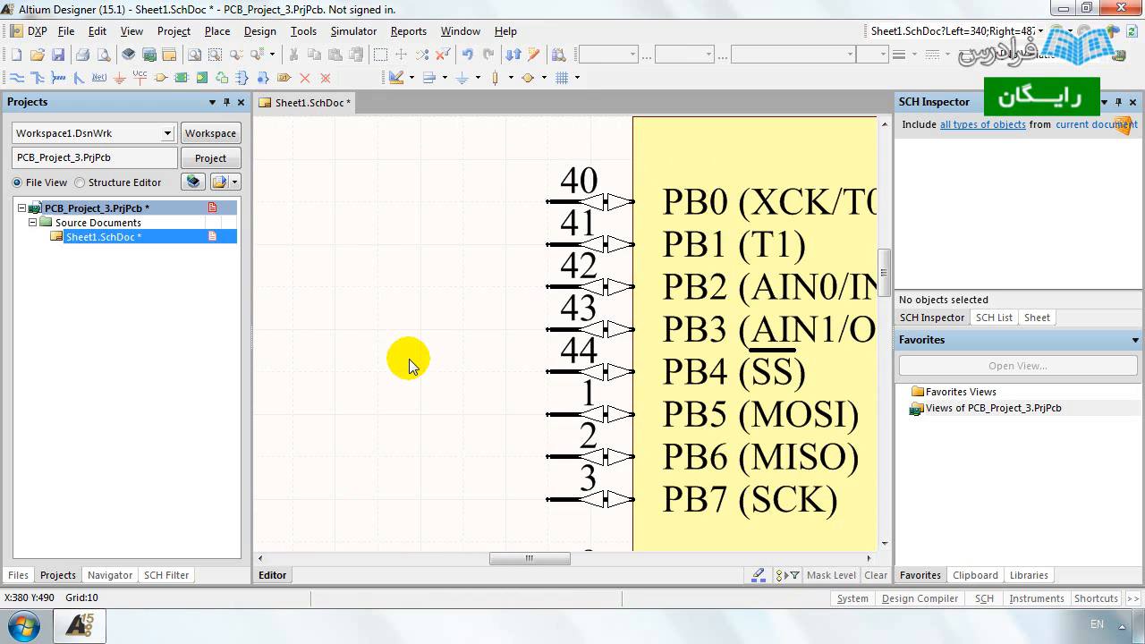
pyautogui.click(193, 56)
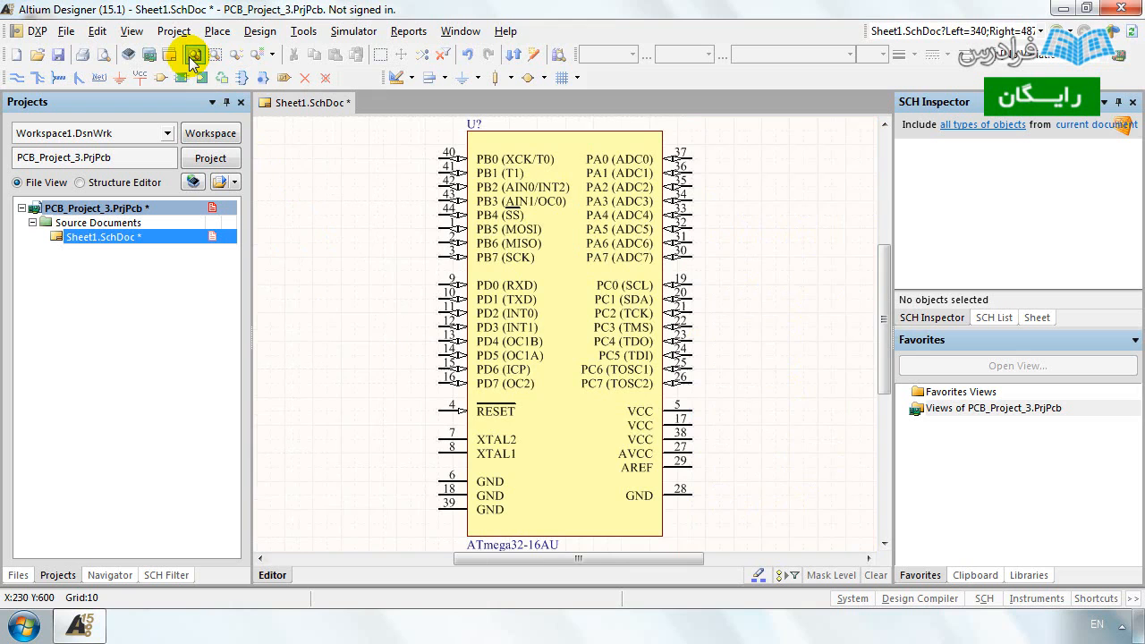
# Shift the microcontroller off-centre in view, select it and zoom to the selected object.
pyautogui.moveTo(691, 562); pyautogui.dragTo(823, 560)
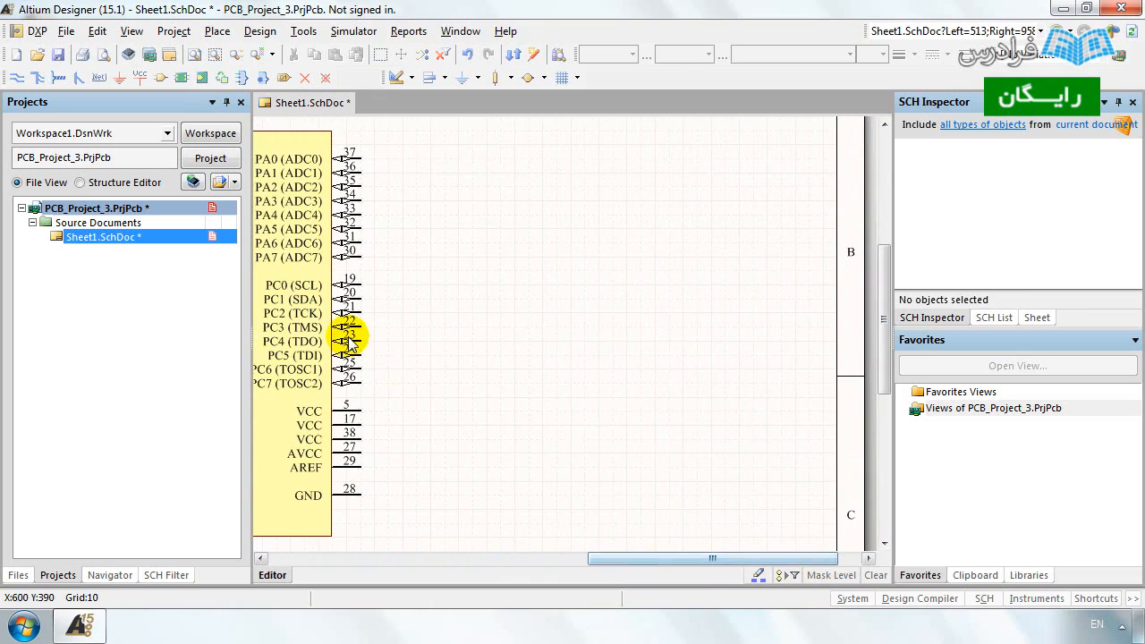
pyautogui.click(284, 255)
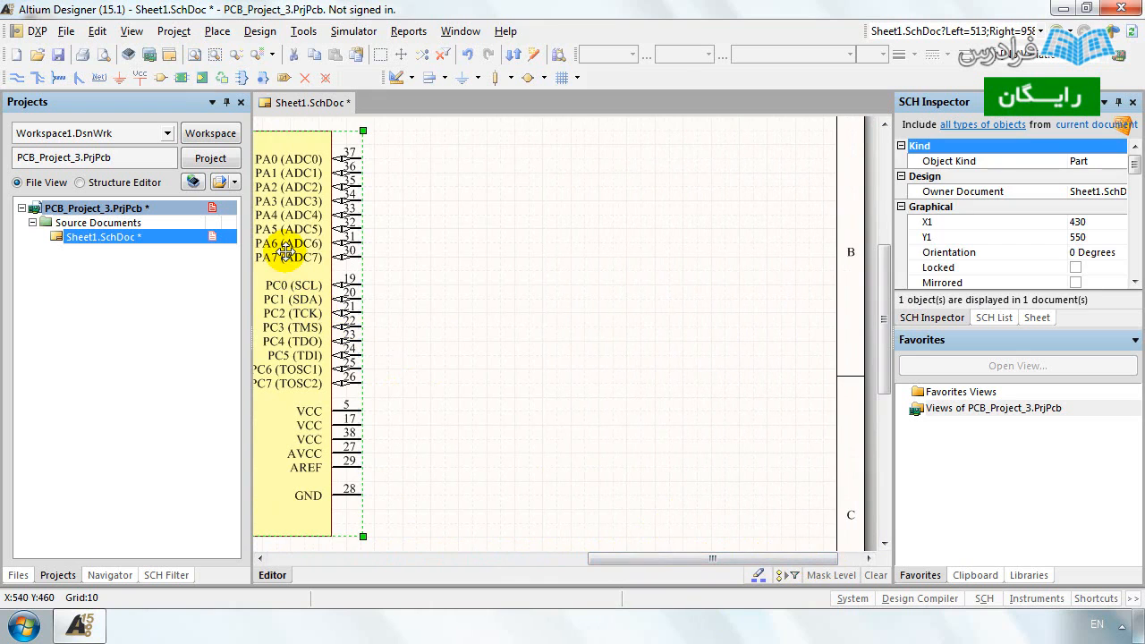
pyautogui.click(234, 57)
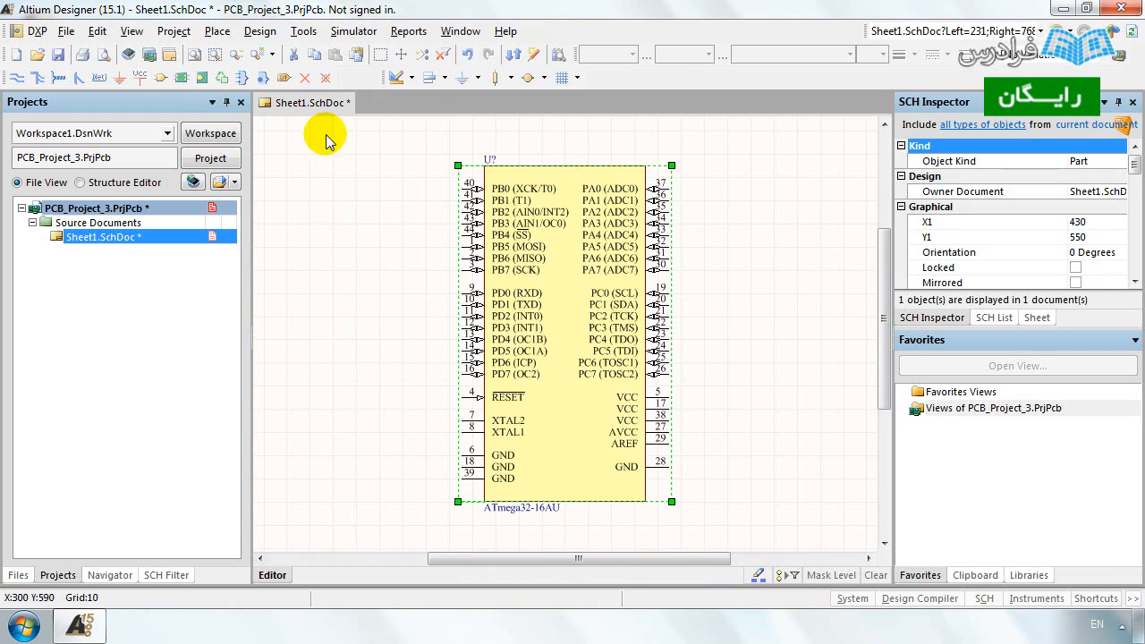
# Start placing another part, browse the Miscellaneous Devices.IntLib library and filter its components with the mask "res".
pyautogui.click(161, 79)
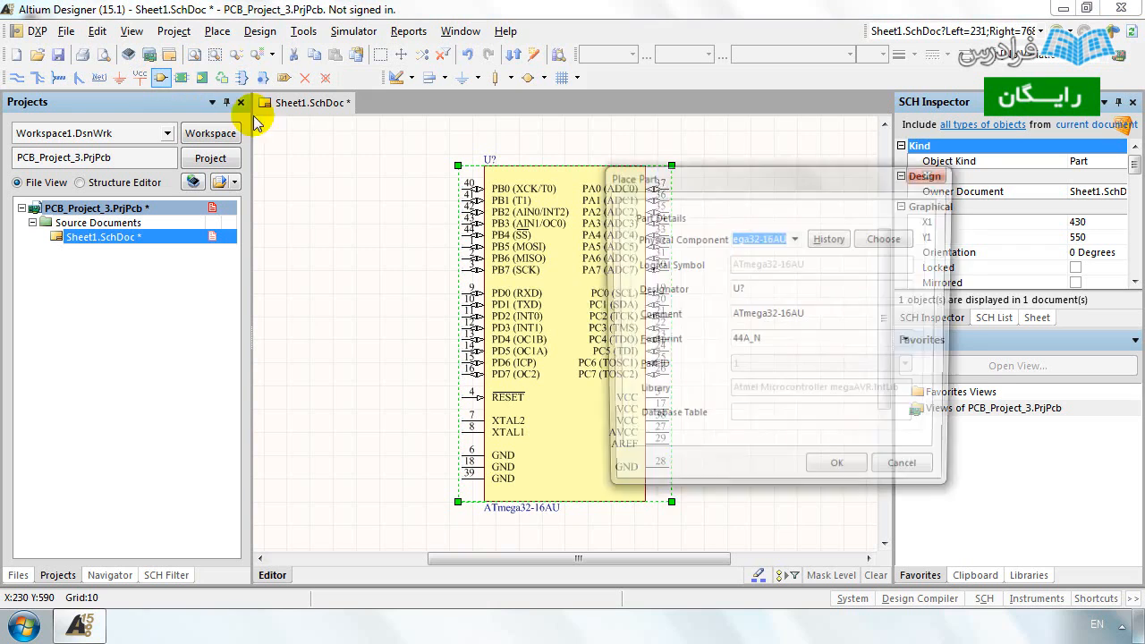
pyautogui.click(873, 238)
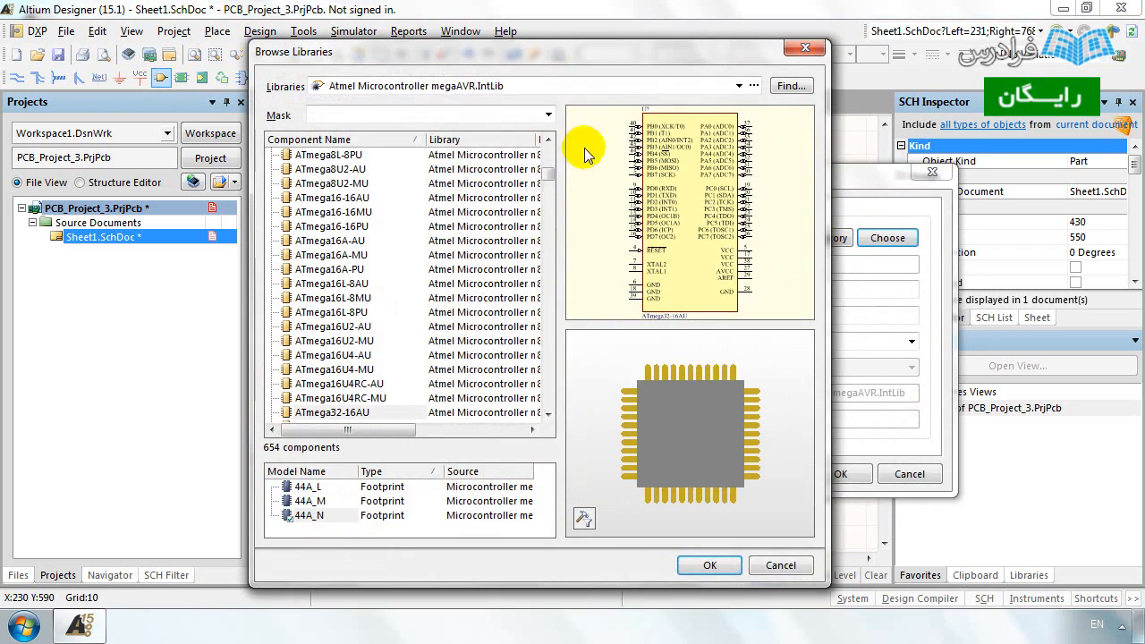
pyautogui.click(499, 85)
pyautogui.moveTo(761, 176); pyautogui.dragTo(756, 121)
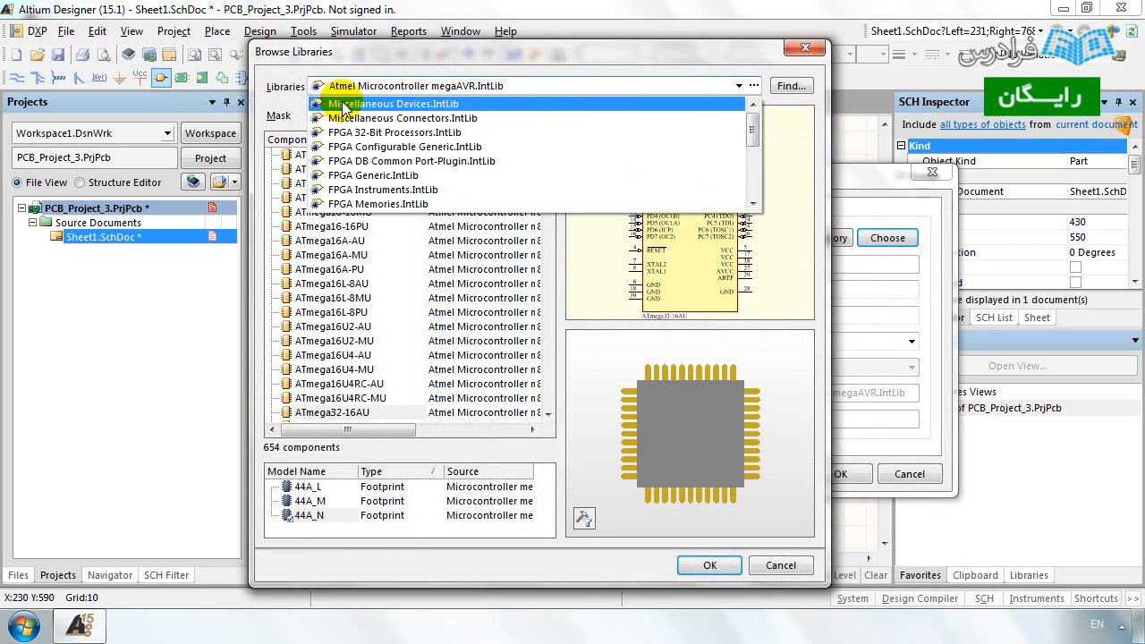
pyautogui.click(385, 104)
pyautogui.click(374, 113)
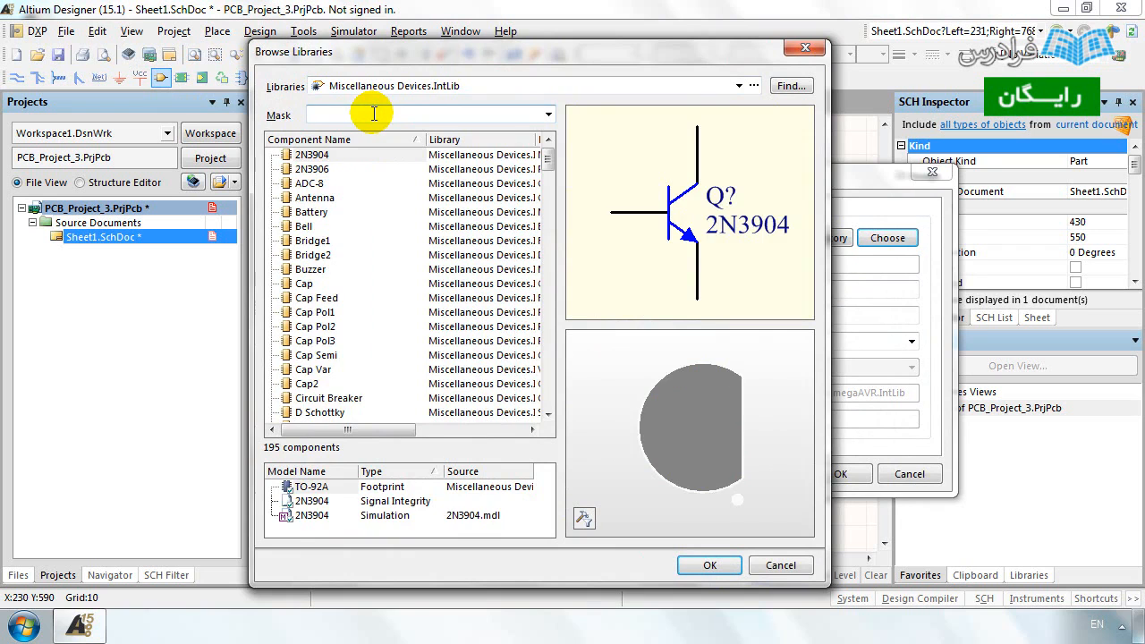
pyautogui.write('res')
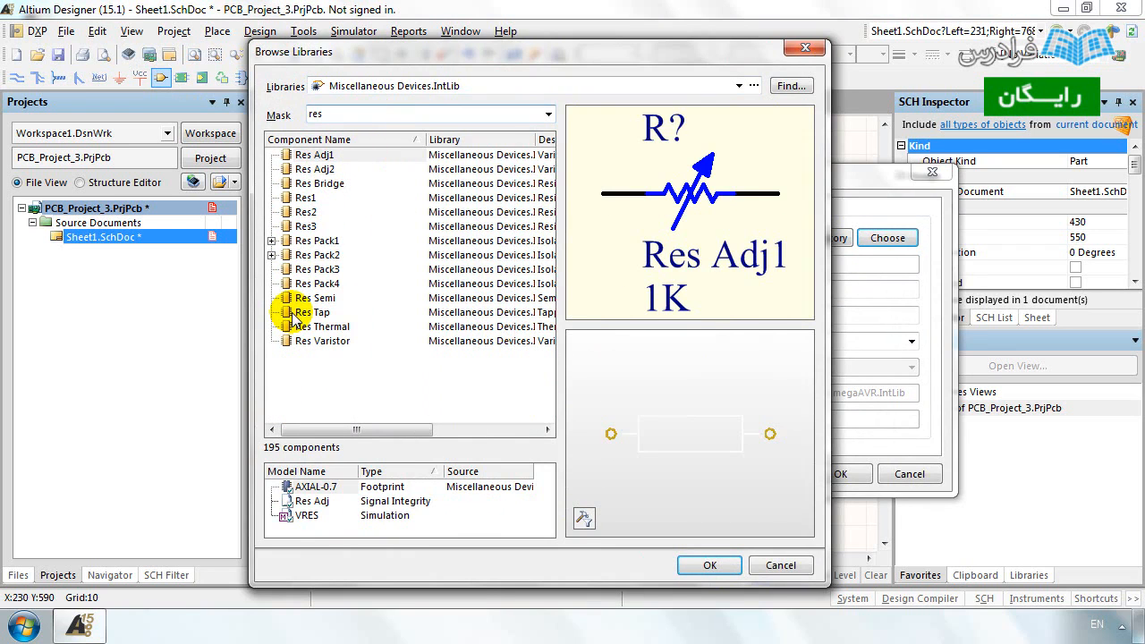
# Preview the symbols and footprints of the resistor components from Res Adj1 through Res2, and select Res1.
pyautogui.click(311, 198)
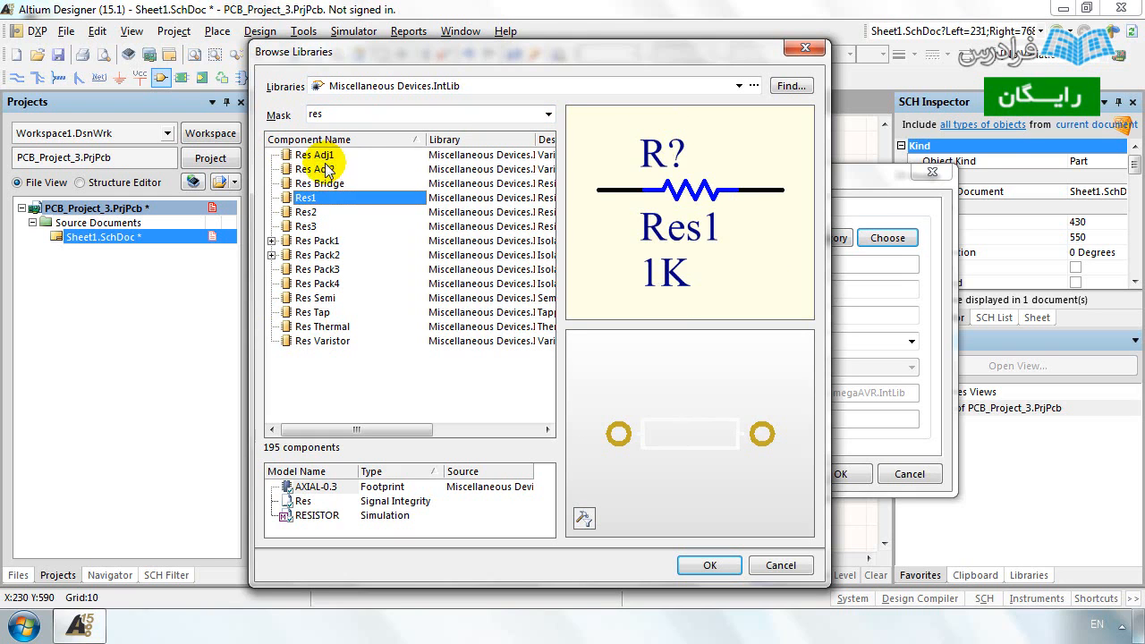
pyautogui.click(318, 158)
pyautogui.press('Down')
pyautogui.press('Down')
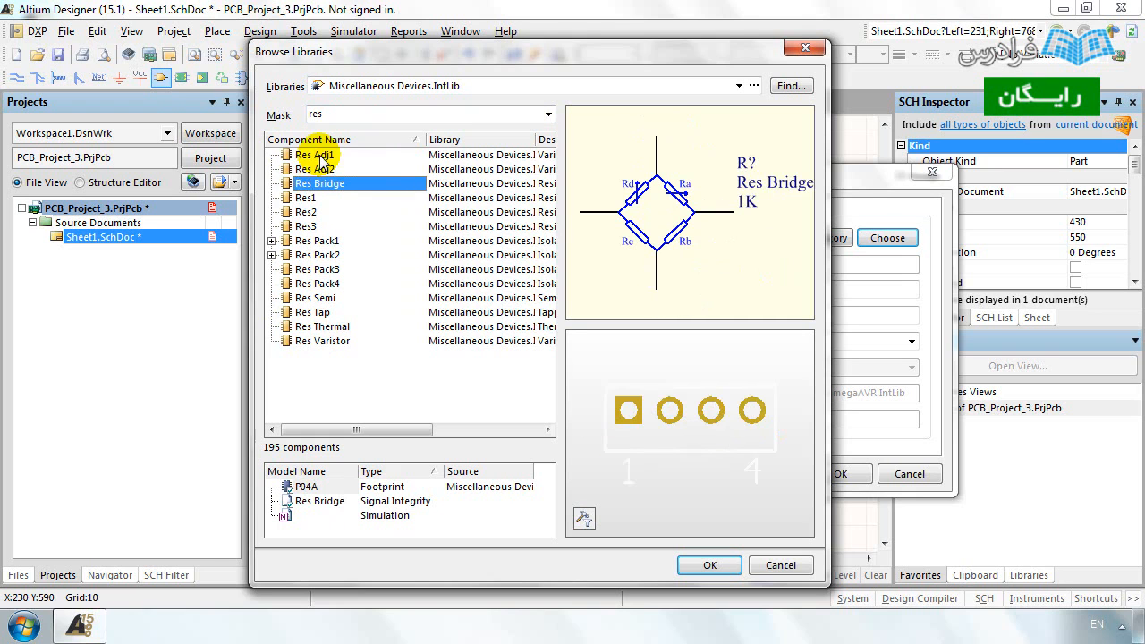
pyautogui.press('Down')
pyautogui.press('Down')
pyautogui.press('Down')
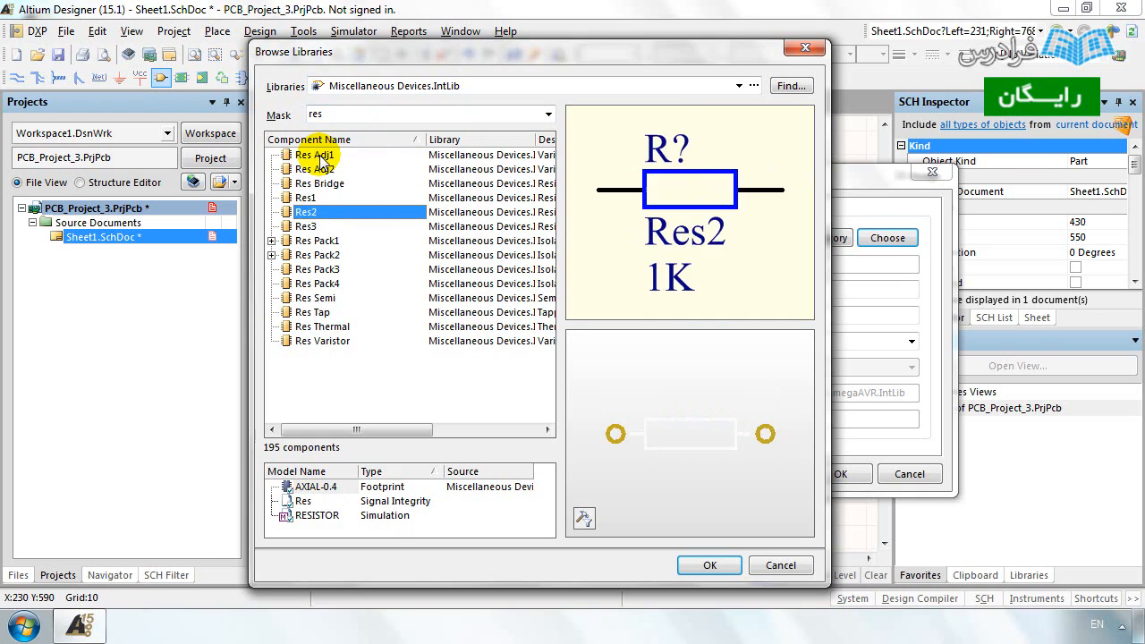
pyautogui.press('Up')
pyautogui.press('Up')
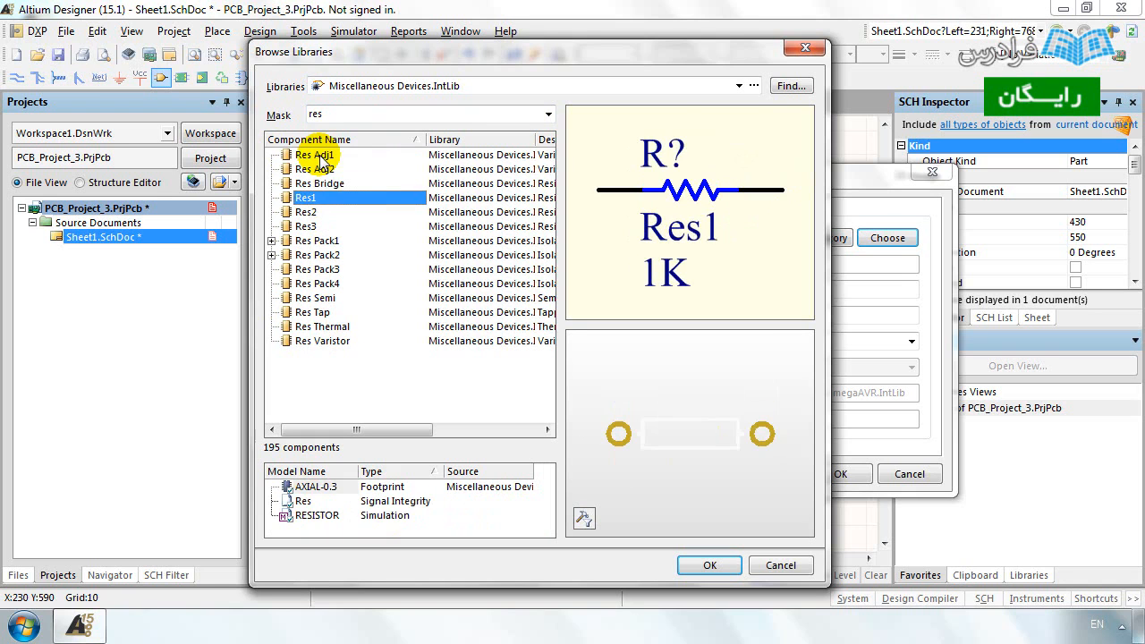
# Place one Res2 resistor with the AXIAL-0.4 footprint beside the microcontroller's PB0 pin.
pyautogui.click(318, 211)
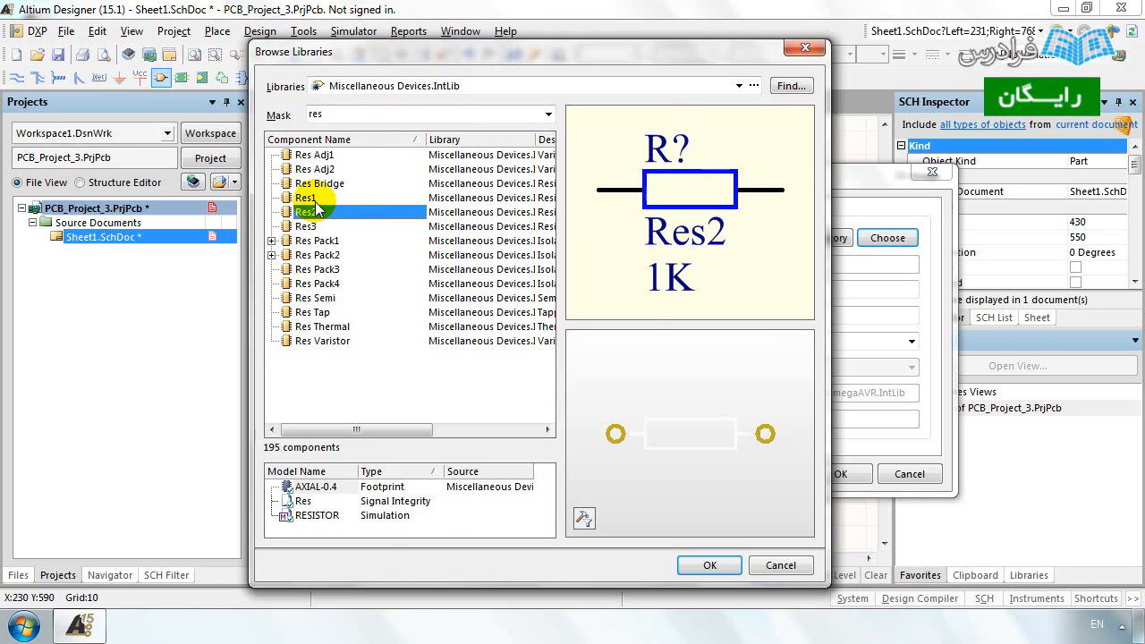
pyautogui.click(689, 571)
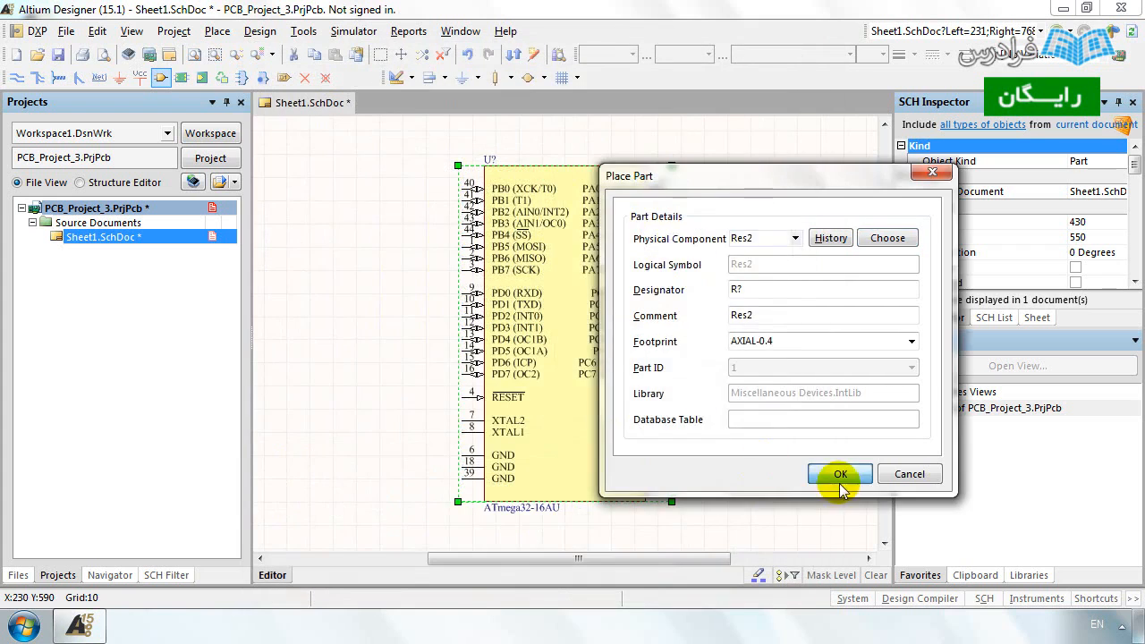
pyautogui.click(836, 474)
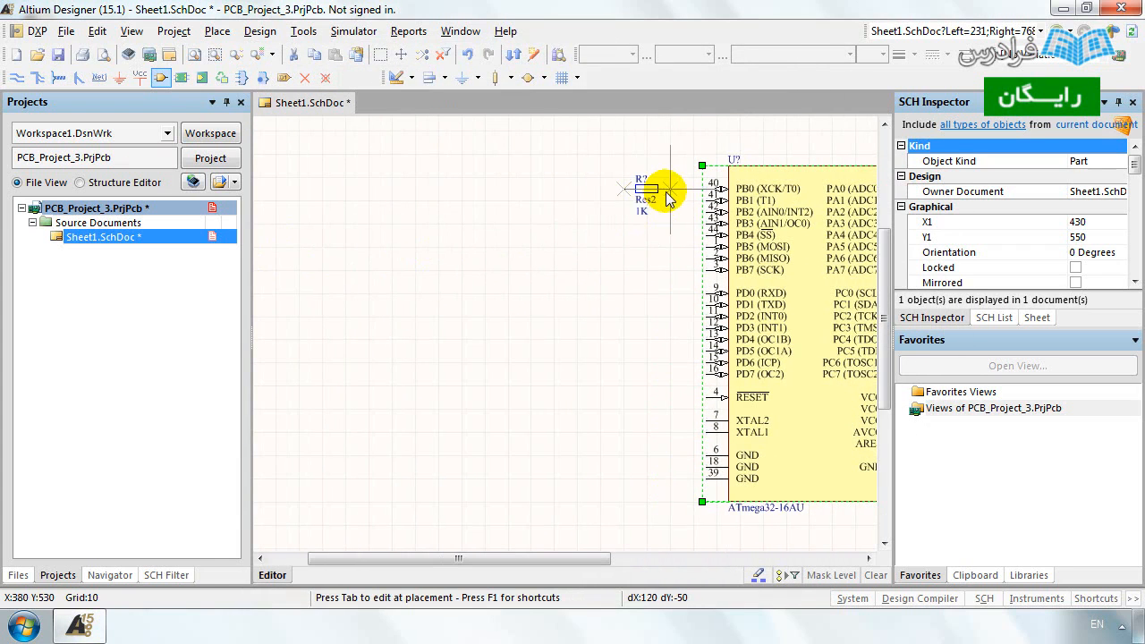
pyautogui.click(660, 207)
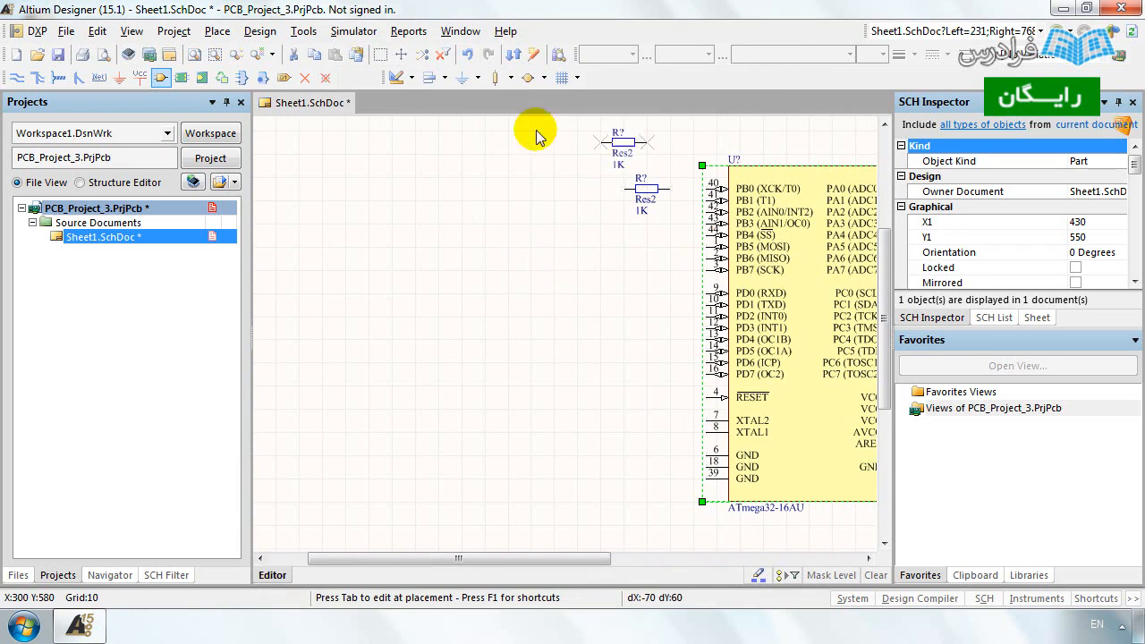
pyautogui.rightClick(598, 257)
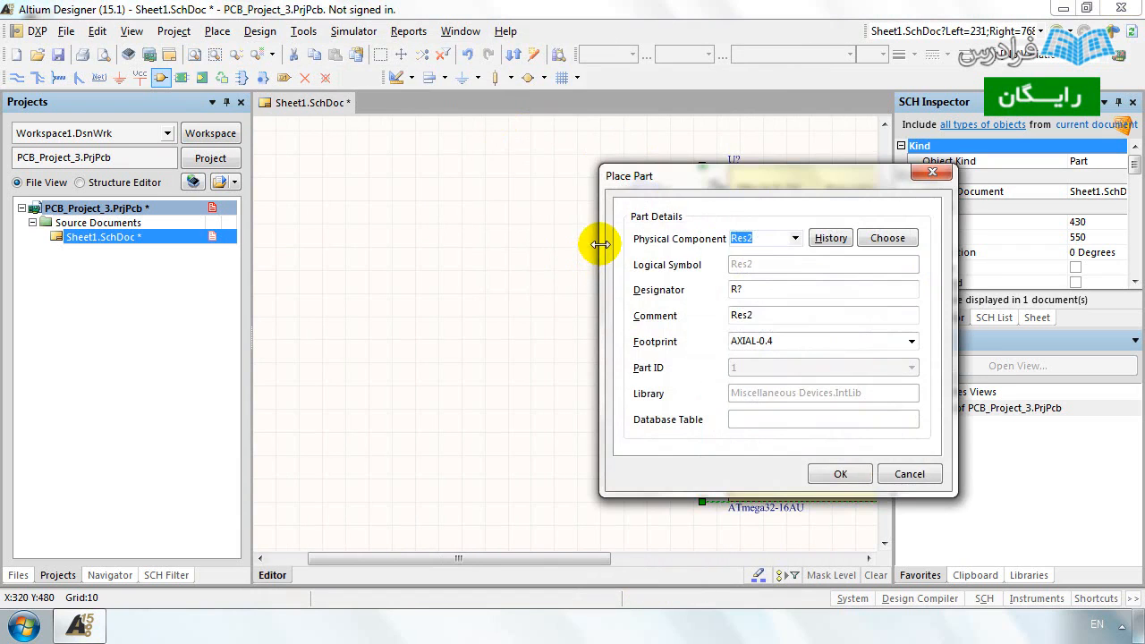
pyautogui.press('Escape')
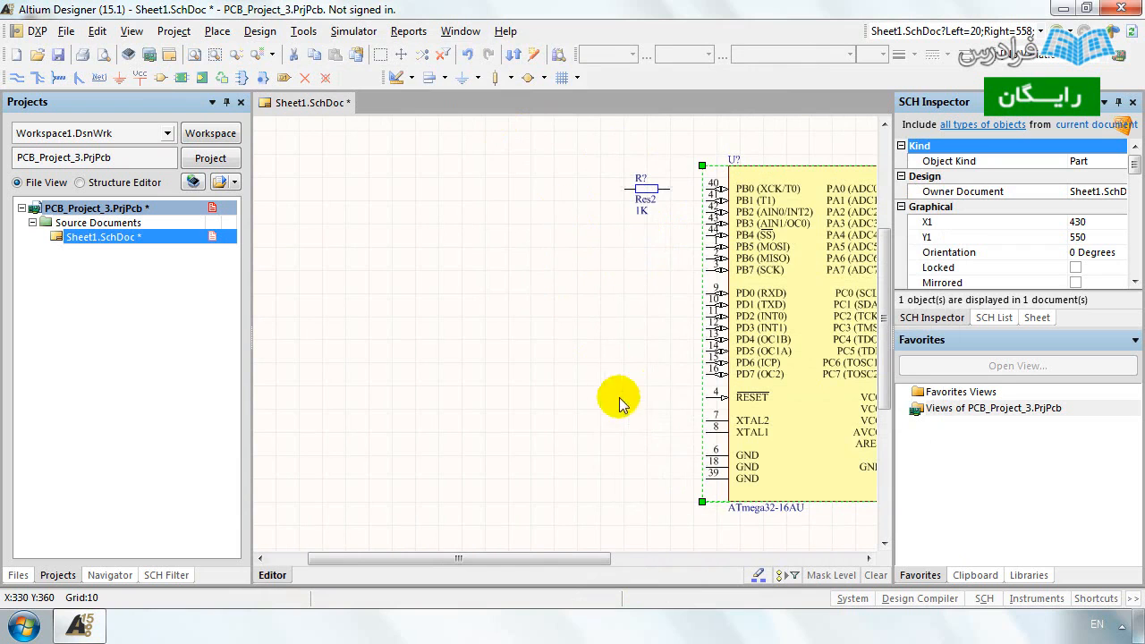
# Draw a stepped wire from the resistor's free end near PB0 up and over to just above the microcontroller.
pyautogui.moveTo(608, 558); pyautogui.dragTo(679, 558)
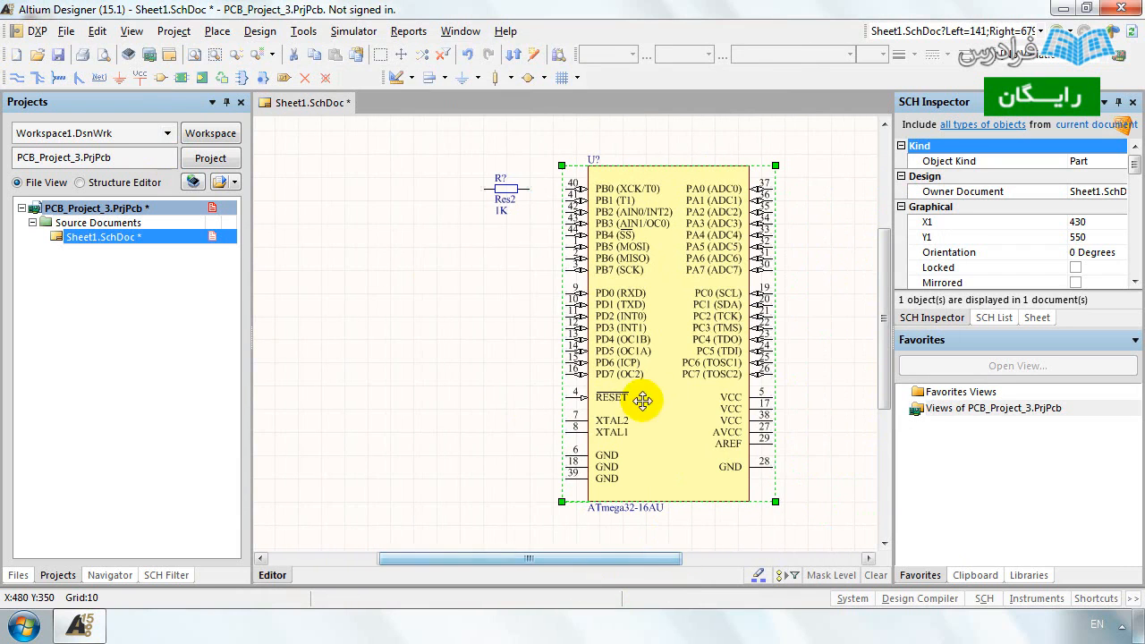
pyautogui.click(17, 81)
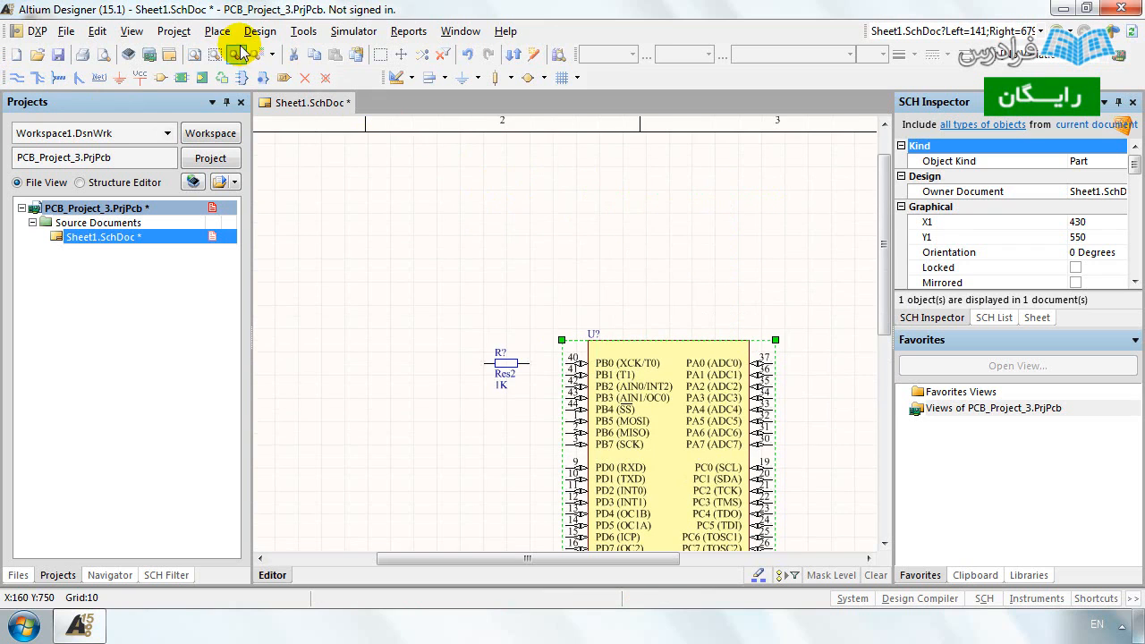
pyautogui.click(217, 31)
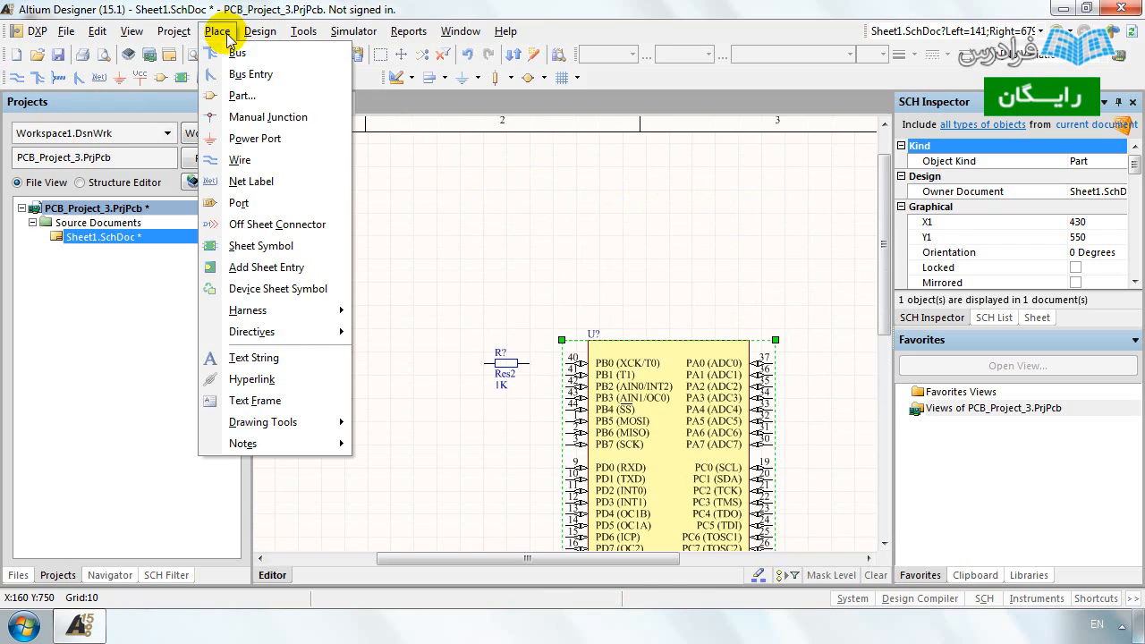
pyautogui.click(238, 159)
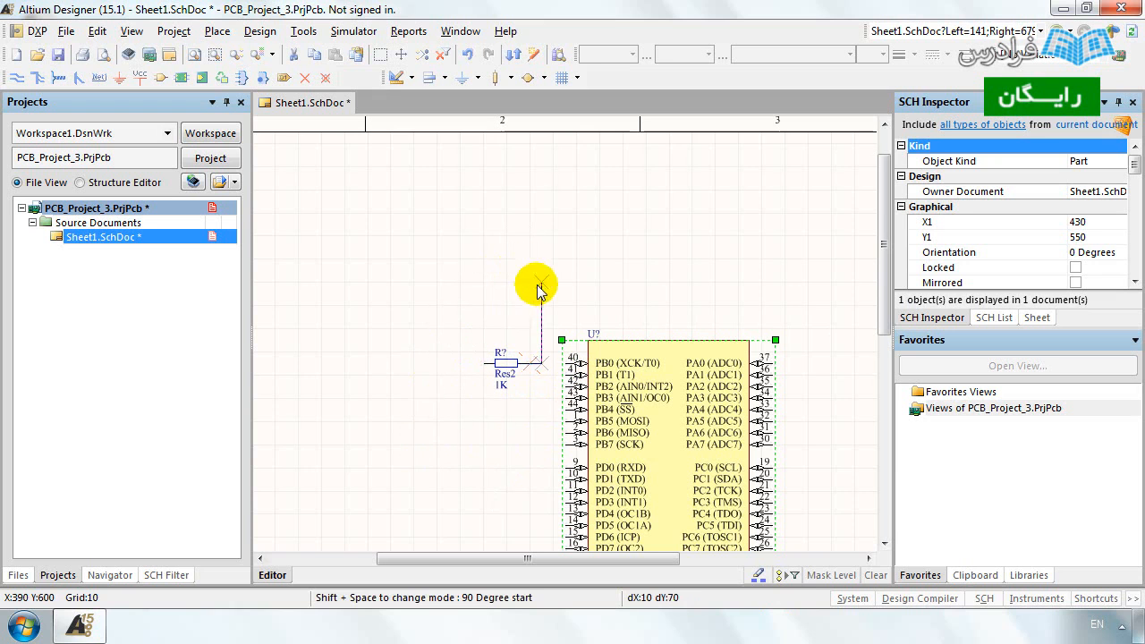
pyautogui.press('Escape')
pyautogui.click(624, 259)
pyautogui.click(690, 259)
pyautogui.click(755, 292)
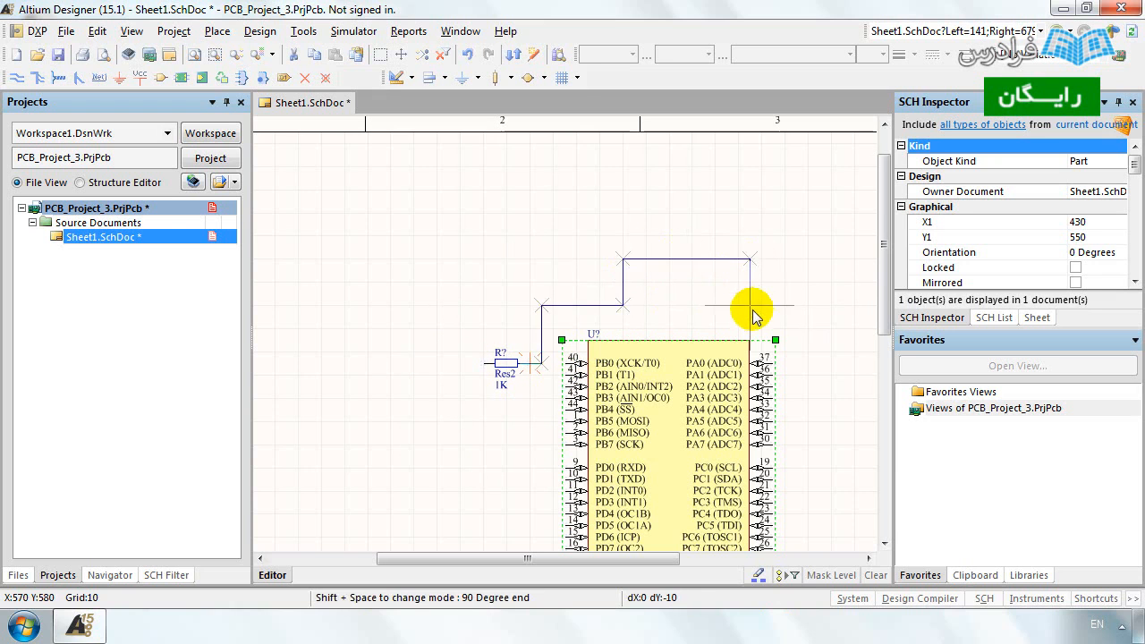
pyautogui.click(752, 317)
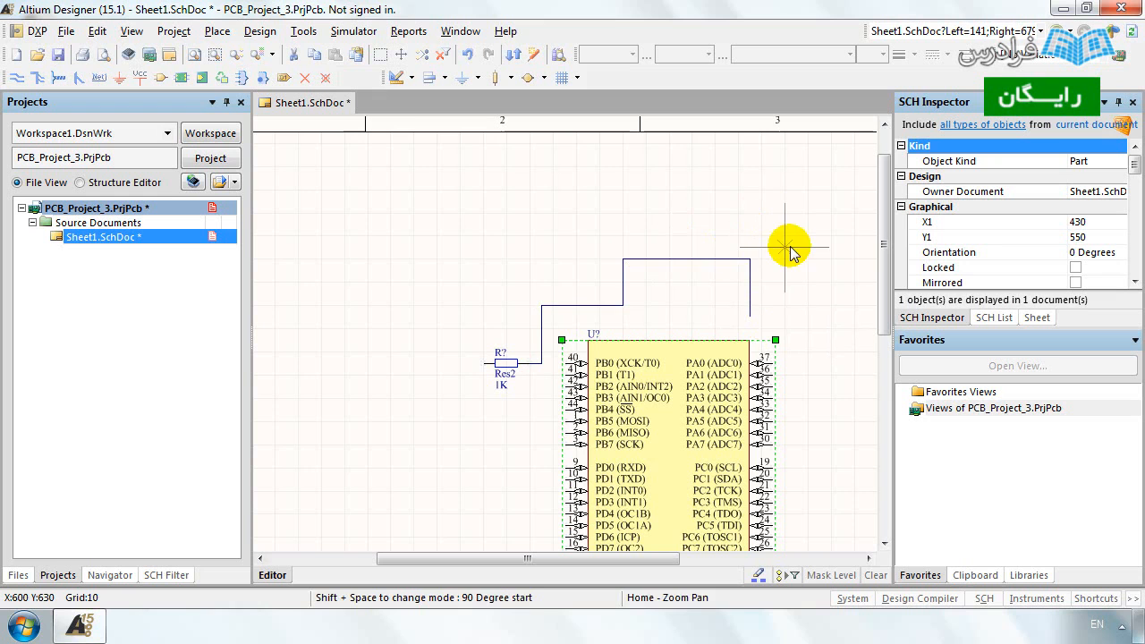
pyautogui.rightClick(766, 283)
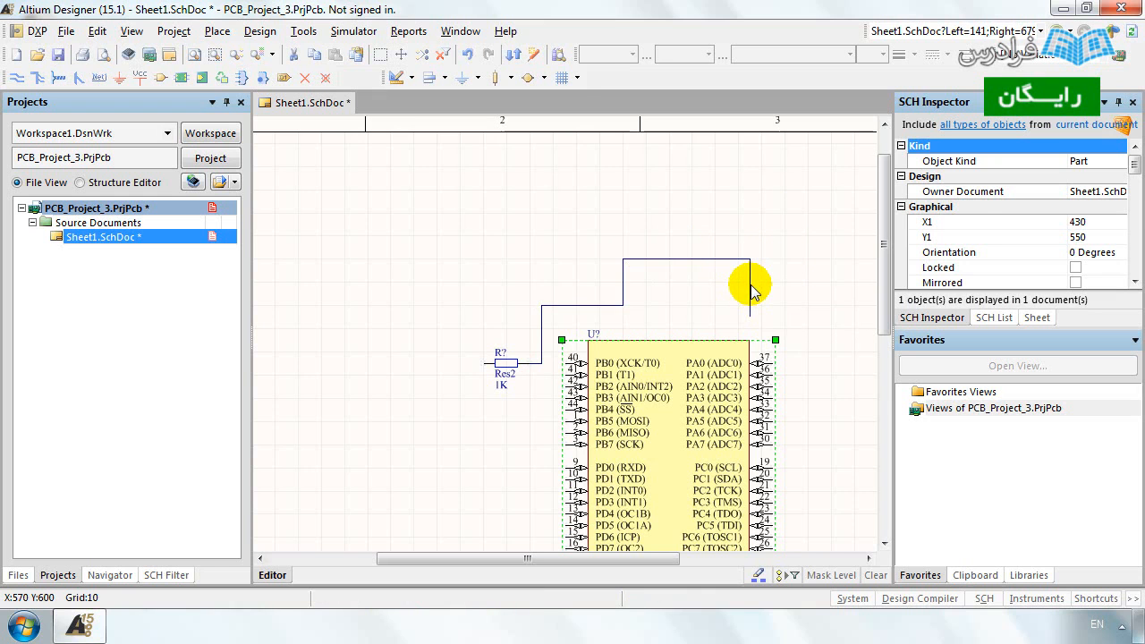
# Delete the stepped wire running from the resistor over the microcontroller.
pyautogui.click(750, 284)
pyautogui.click(817, 310)
pyautogui.click(749, 279)
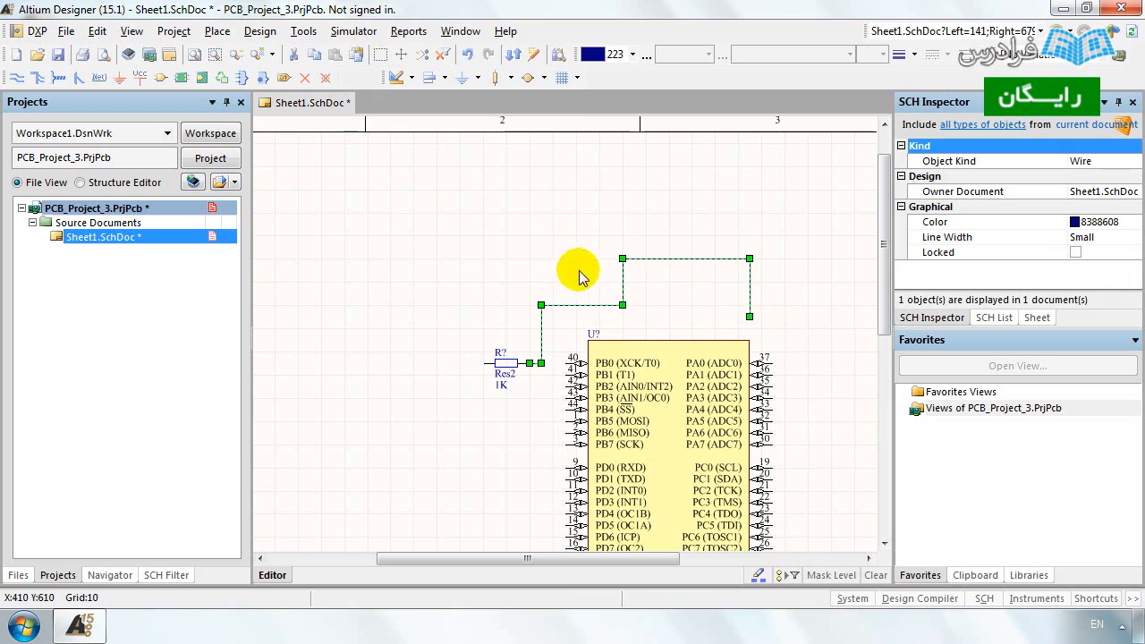
pyautogui.press('Delete')
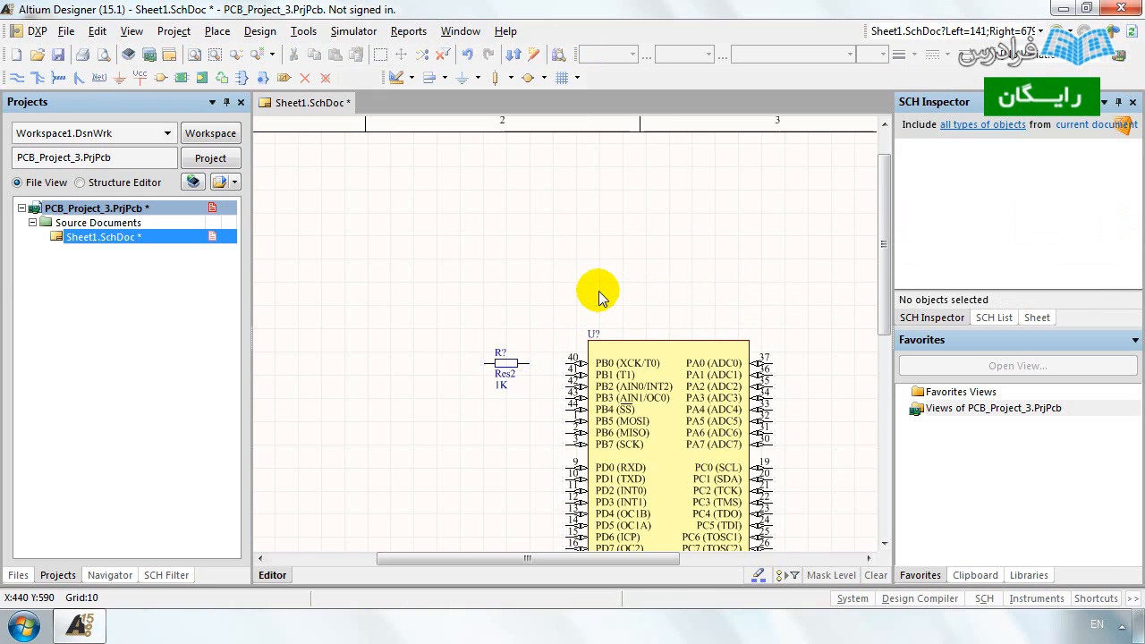
# Wire the resistor straight to pin 40 (PB0) of the ATmega32-16AU.
pyautogui.click(16, 81)
pyautogui.click(529, 363)
pyautogui.click(565, 364)
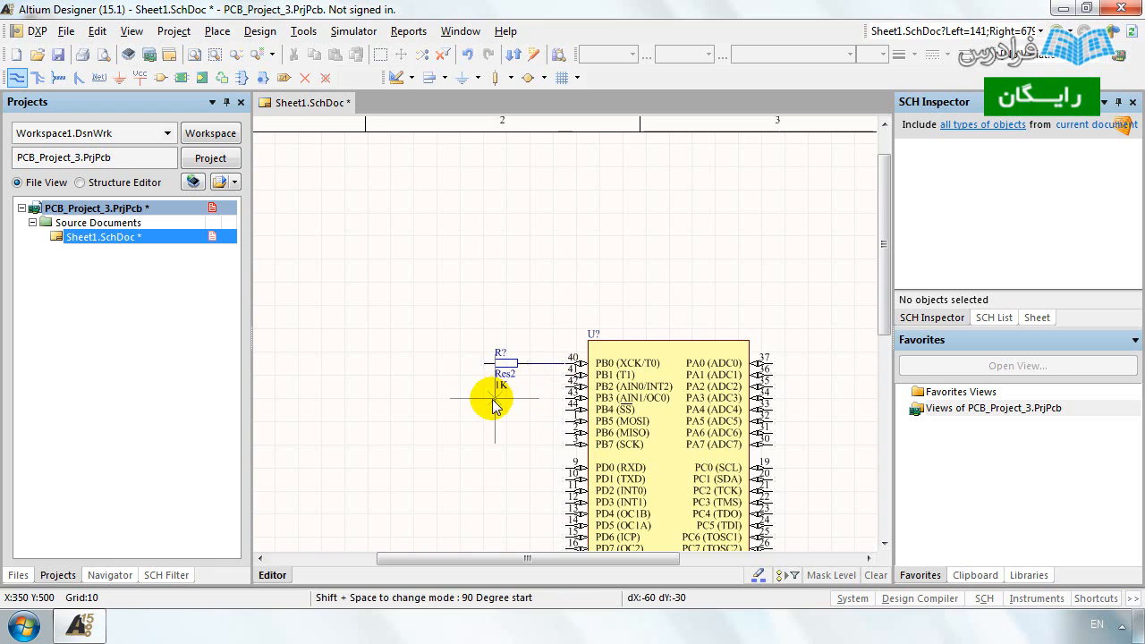
pyautogui.rightClick(493, 412)
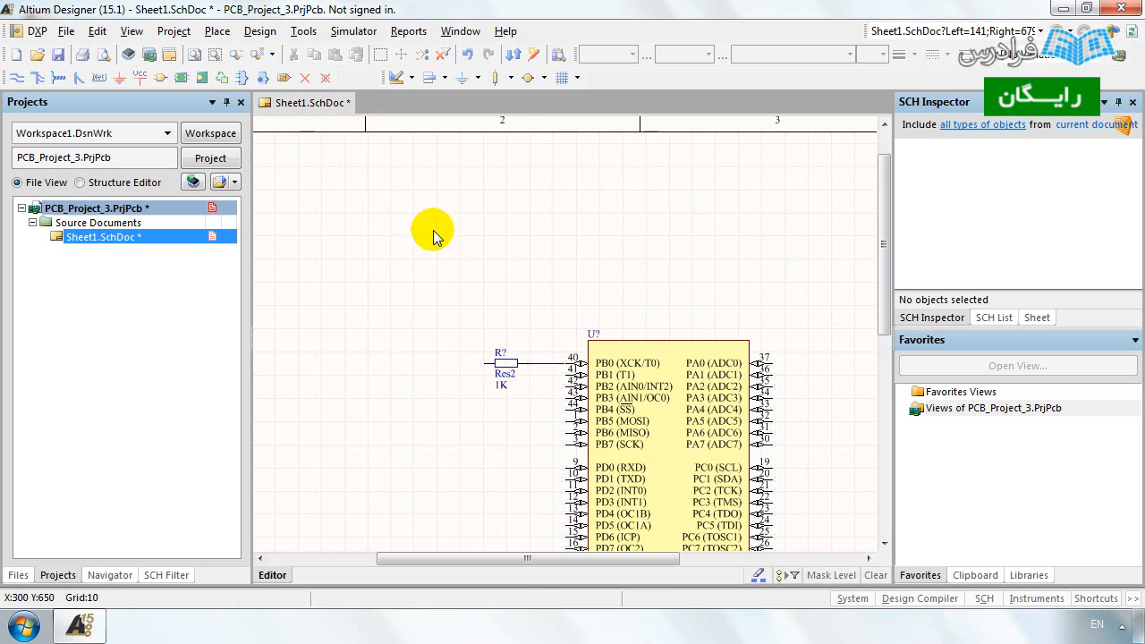
pyautogui.click(218, 34)
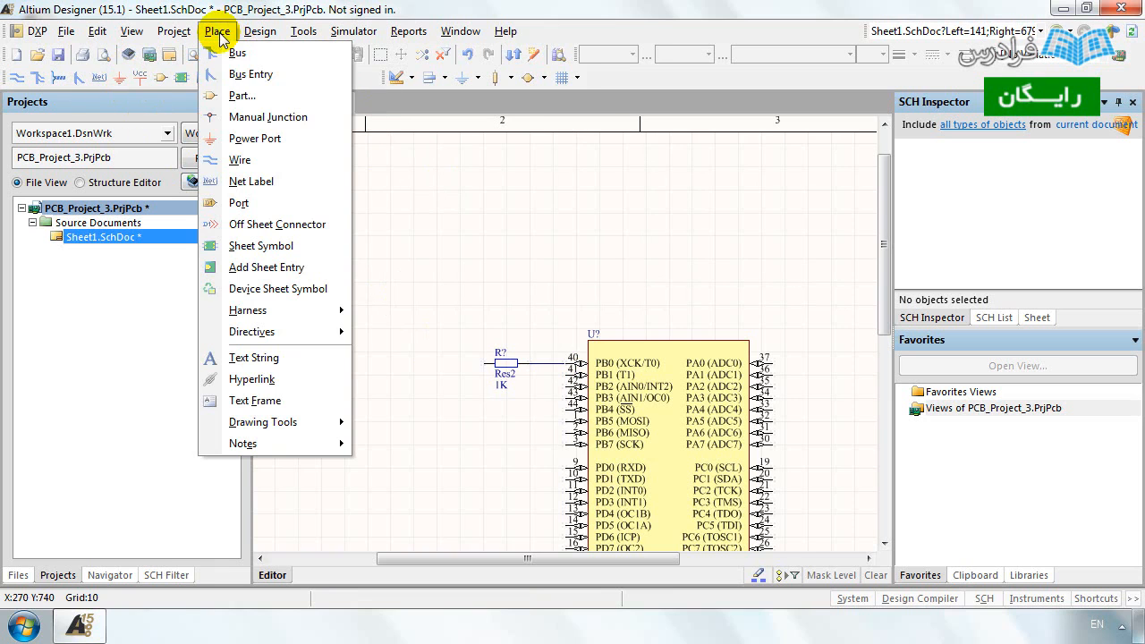
pyautogui.click(259, 141)
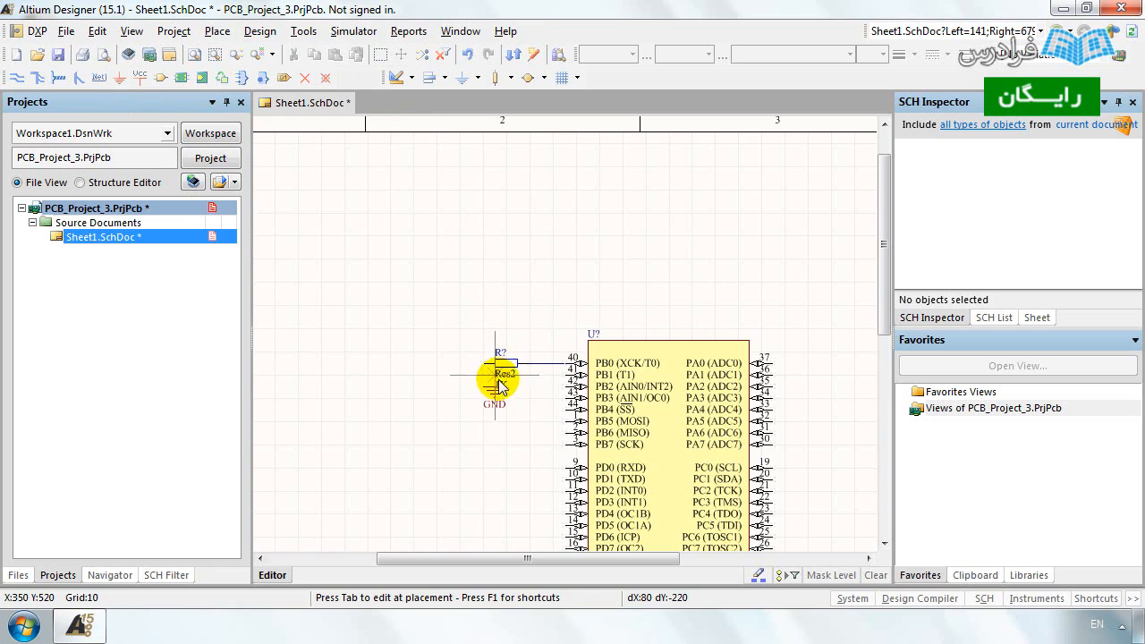
pyautogui.rightClick(437, 355)
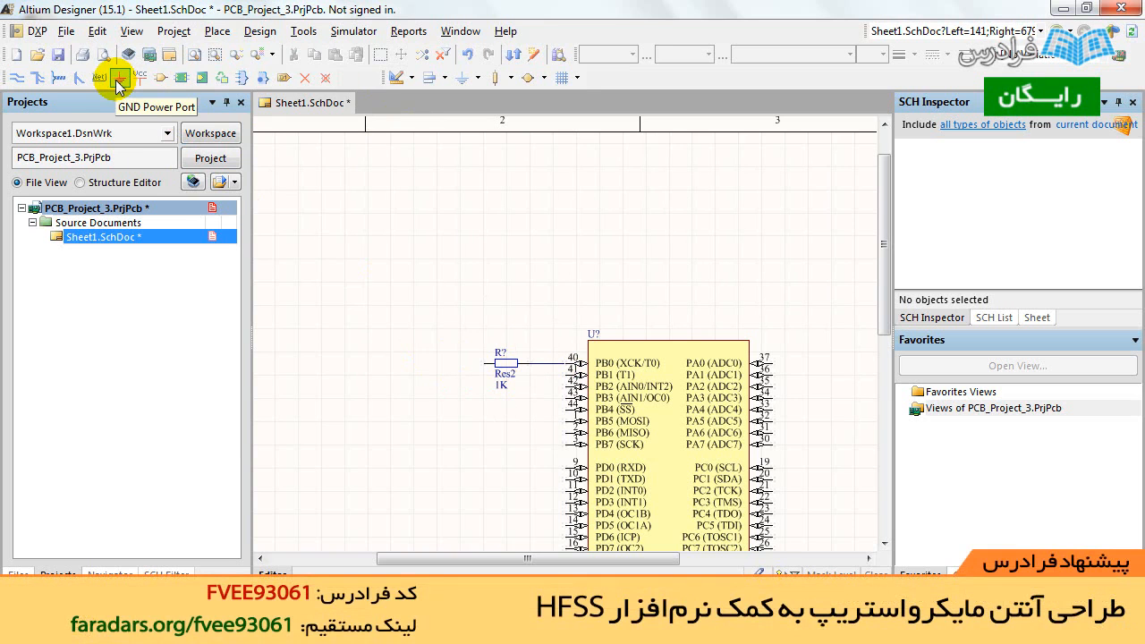
# Place a GND power port, rotated sideways, on the resistor's unconnected end.
pyautogui.click(117, 79)
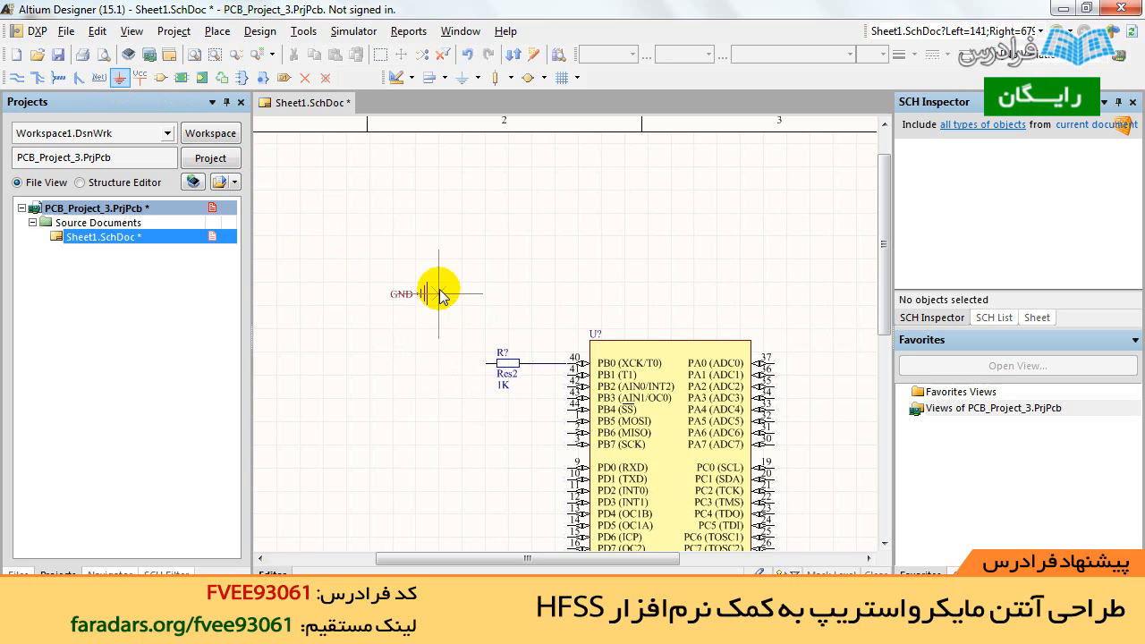
pyautogui.press('space')
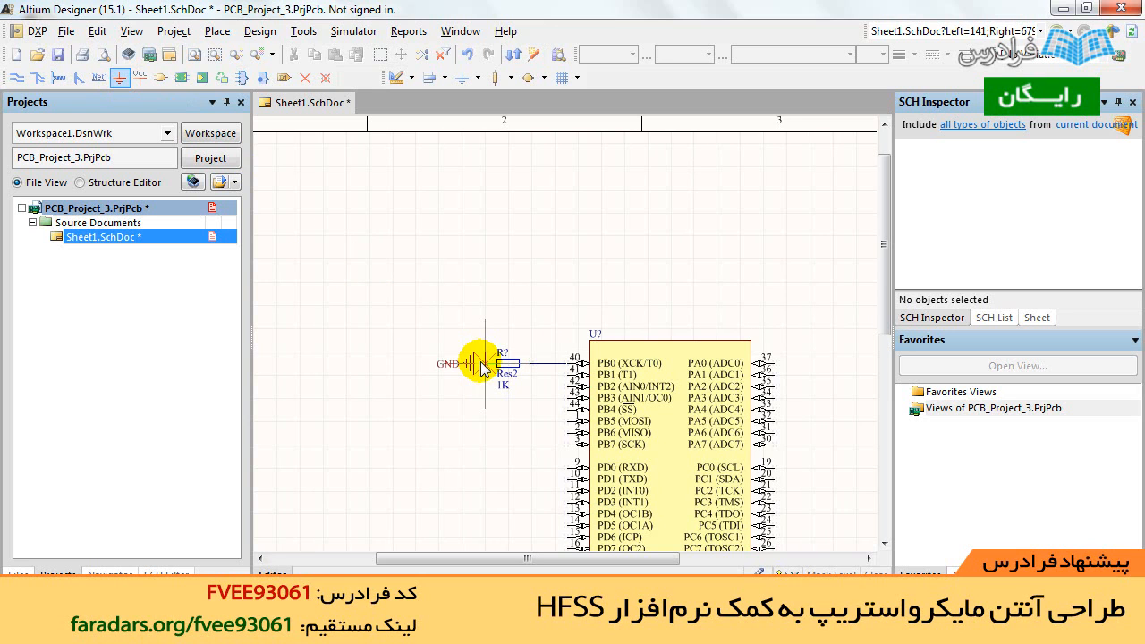
pyautogui.click(481, 367)
pyautogui.press('Escape')
# Place sideways VCC power ports on the microcontroller's supply pins 5, 17, 38 and 27.
pyautogui.moveTo(884, 288); pyautogui.dragTo(883, 356)
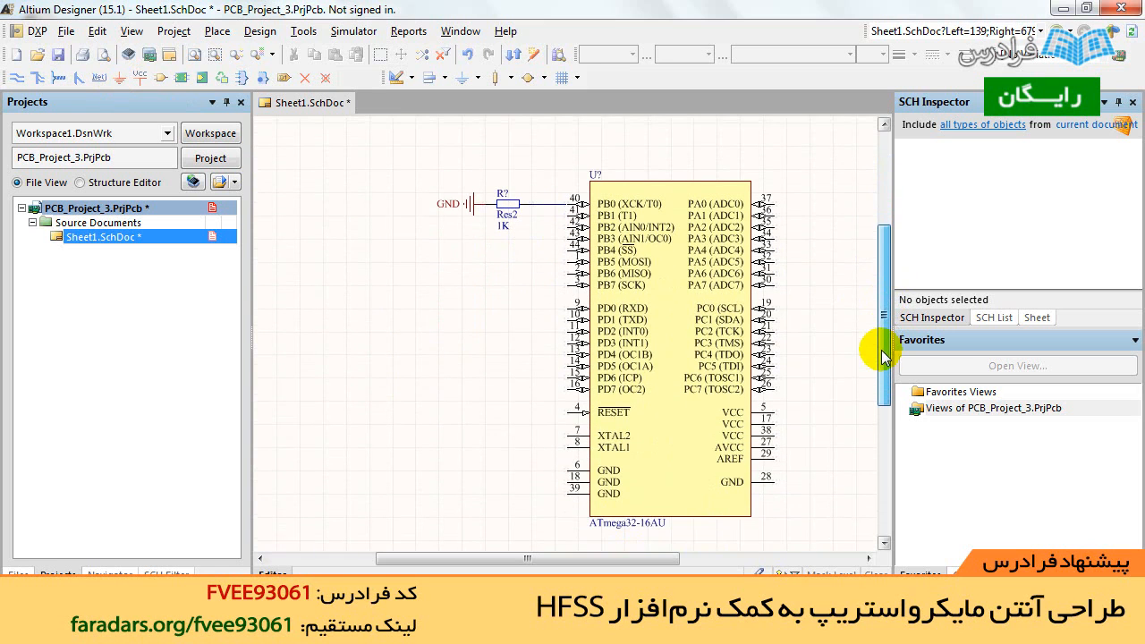
pyautogui.click(140, 79)
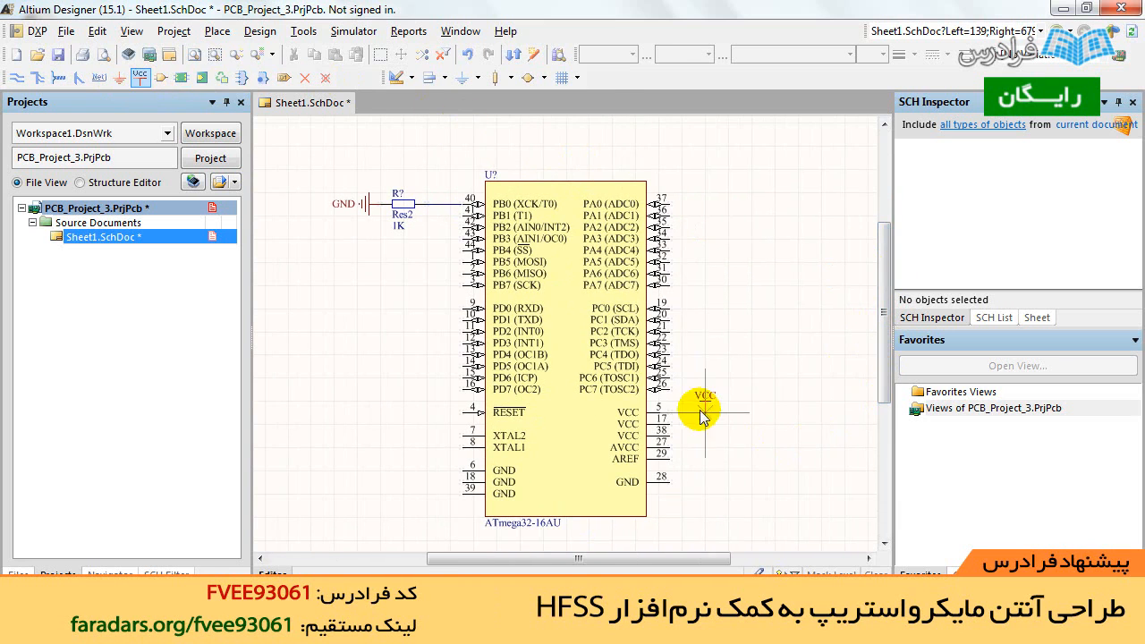
pyautogui.press('space')
pyautogui.press('space')
pyautogui.click(670, 413)
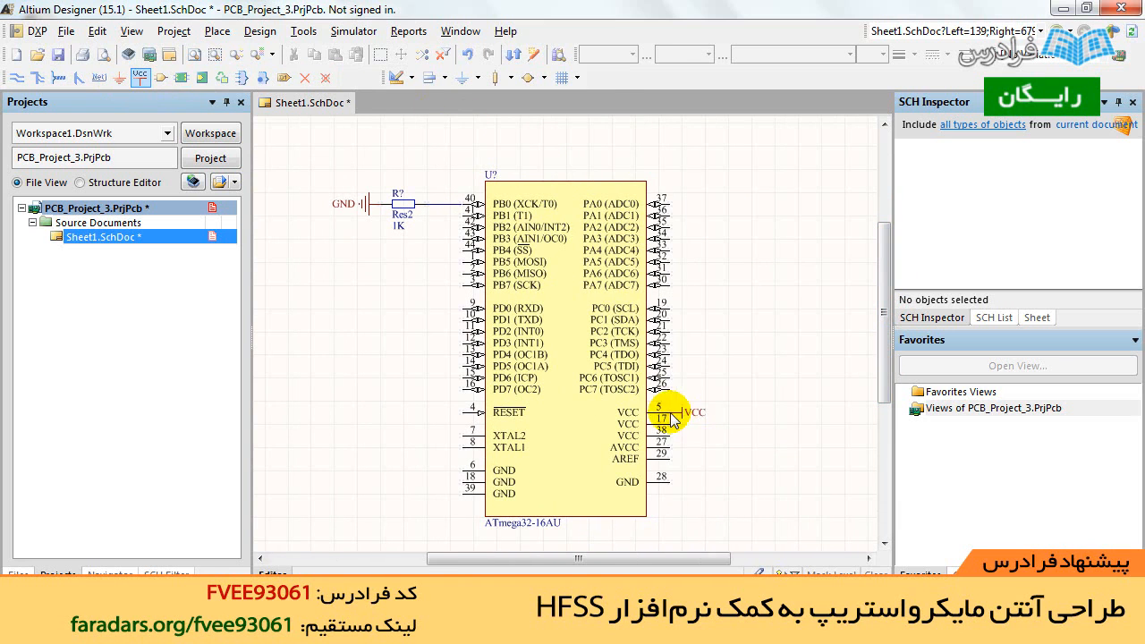
pyautogui.click(673, 432)
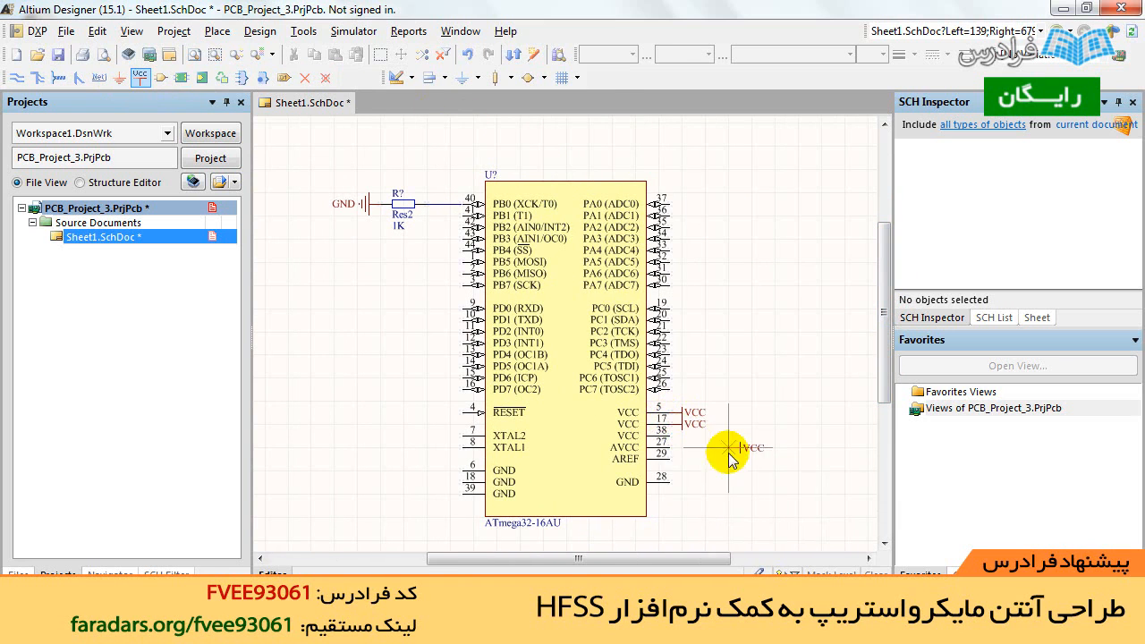
pyautogui.click(669, 447)
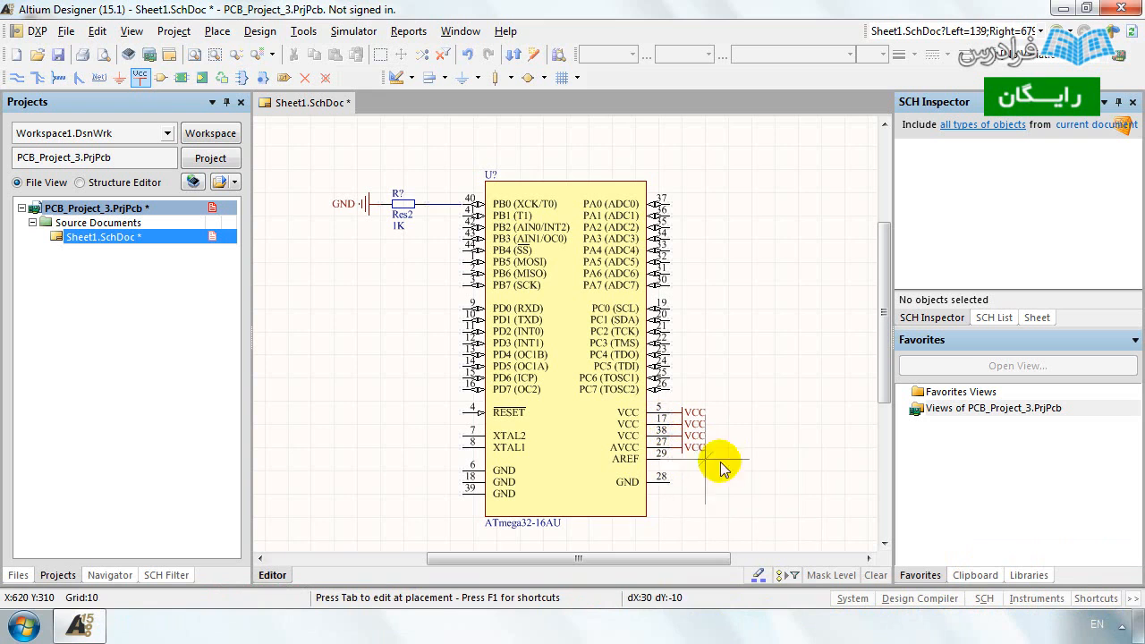
pyautogui.rightClick(746, 466)
# Delete the VCC ports on pins 38, 17 and 27, and move the remaining one outward from pin 5.
pyautogui.click(685, 436)
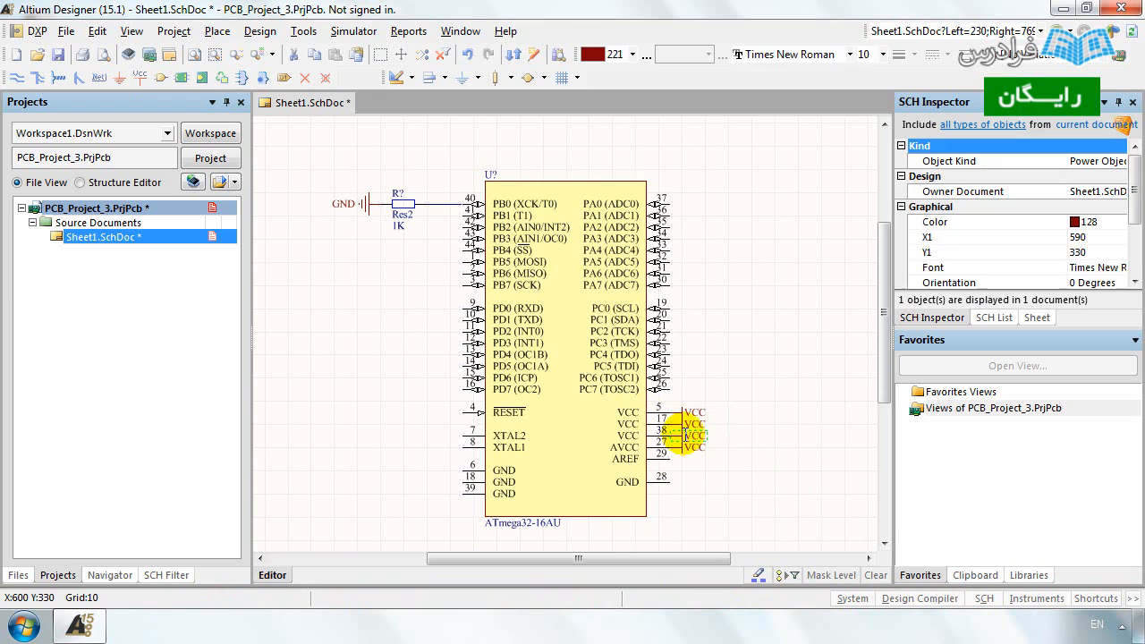
pyautogui.press('Delete')
pyautogui.click(685, 424)
pyautogui.press('Delete')
pyautogui.click(688, 448)
pyautogui.press('Delete')
pyautogui.moveTo(682, 413); pyautogui.dragTo(705, 413)
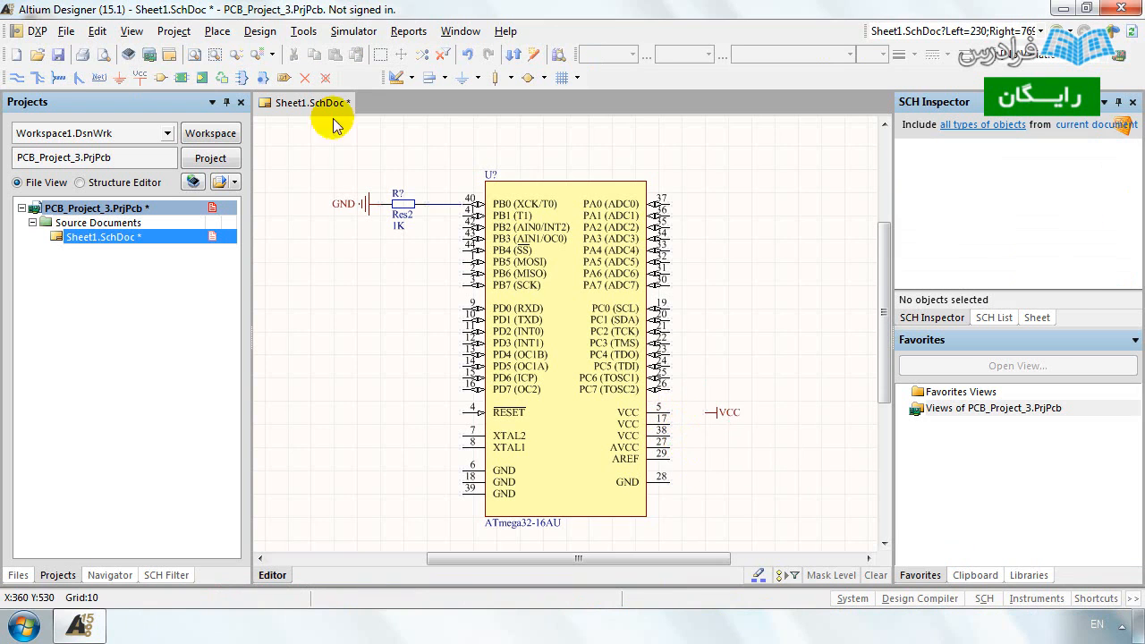
# Wire supply pins 5, 17, 38 and 27 together and connect them to the VCC port.
pyautogui.click(17, 77)
pyautogui.click(669, 413)
pyautogui.click(672, 444)
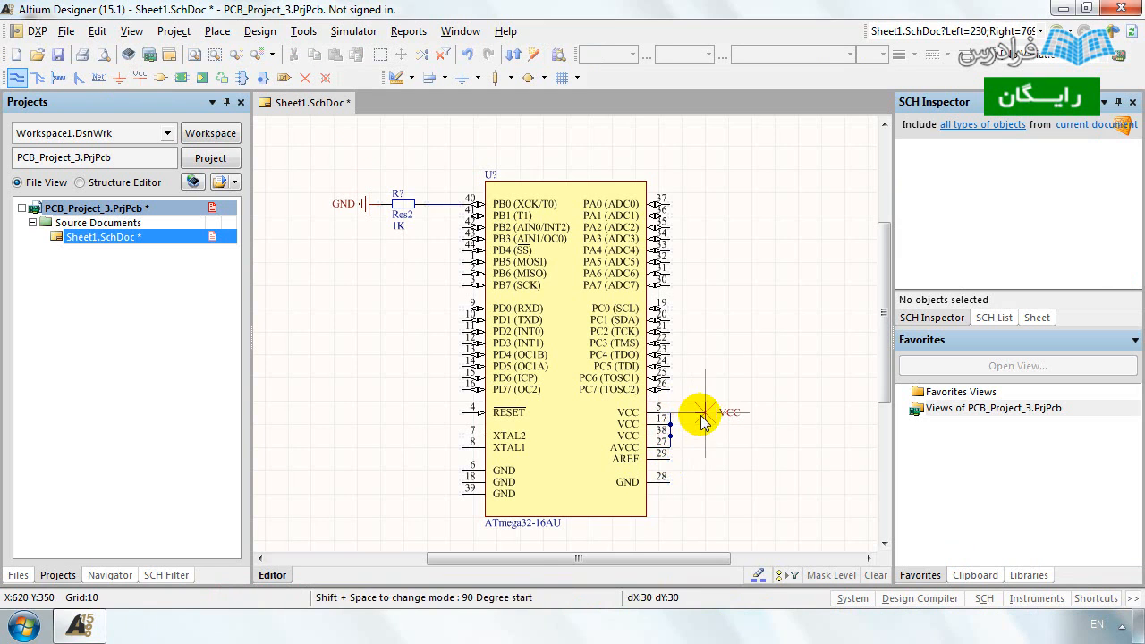
pyautogui.click(676, 417)
pyautogui.rightClick(756, 458)
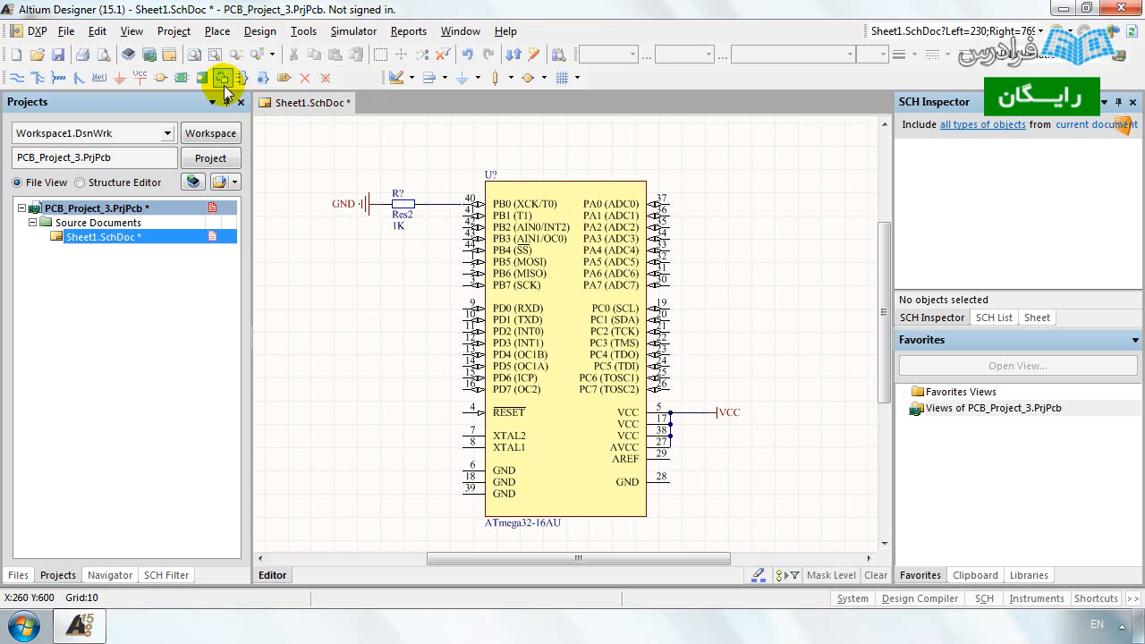
# Choose the Header 2 component from Miscellaneous Connectors.IntLib as the part to place.
pyautogui.click(161, 79)
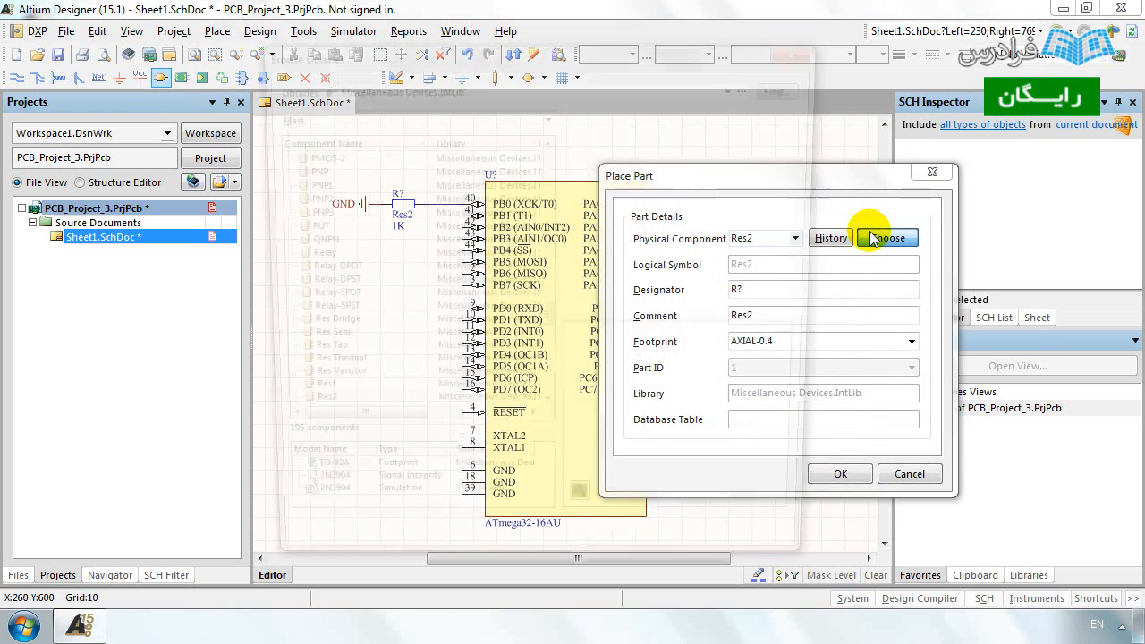
pyautogui.click(872, 237)
pyautogui.click(680, 85)
pyautogui.click(671, 122)
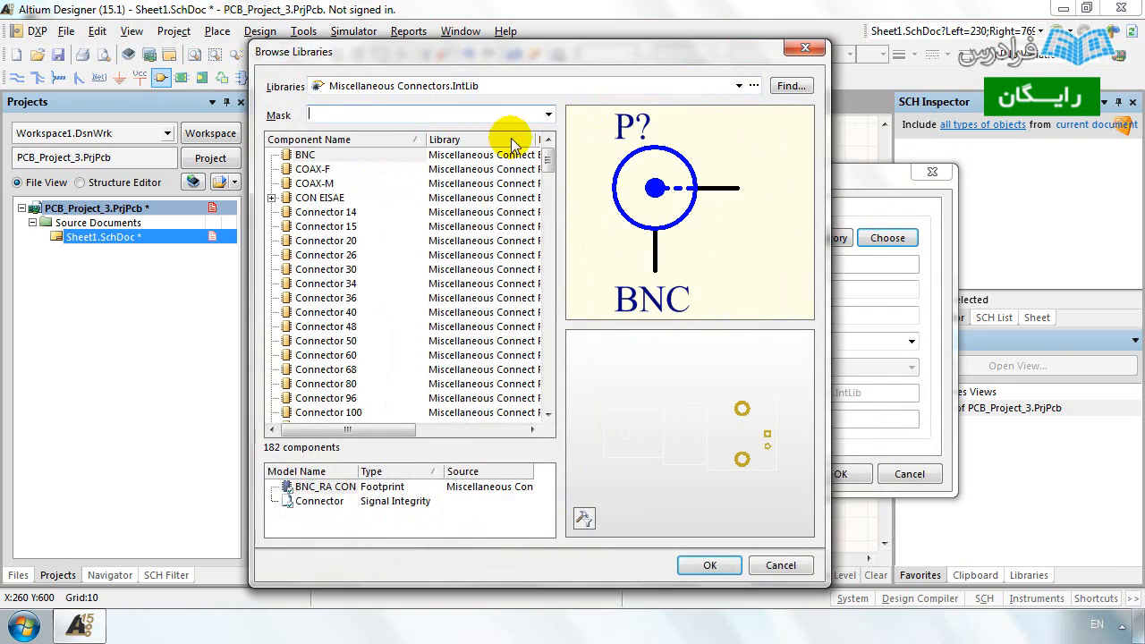
pyautogui.click(547, 413)
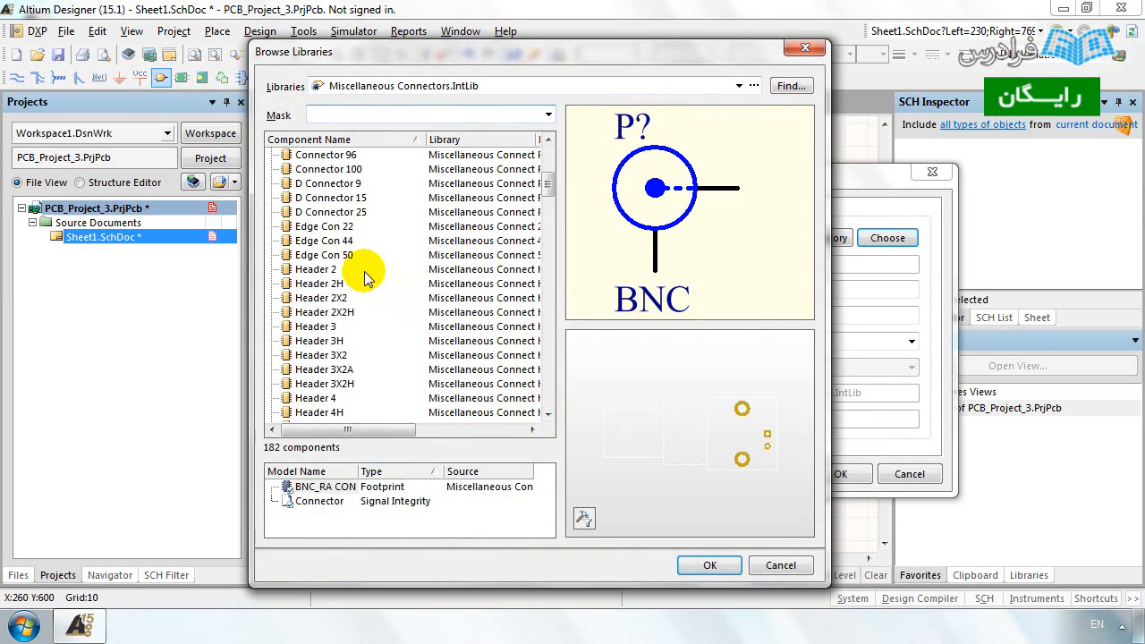
pyautogui.click(374, 269)
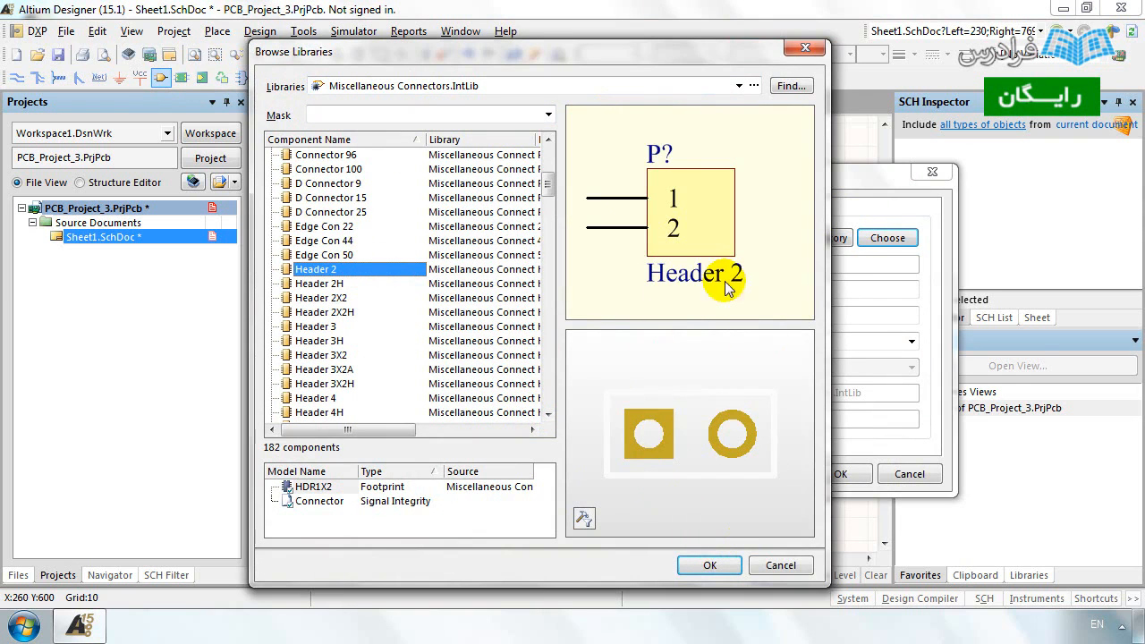
pyautogui.click(706, 565)
pyautogui.click(829, 474)
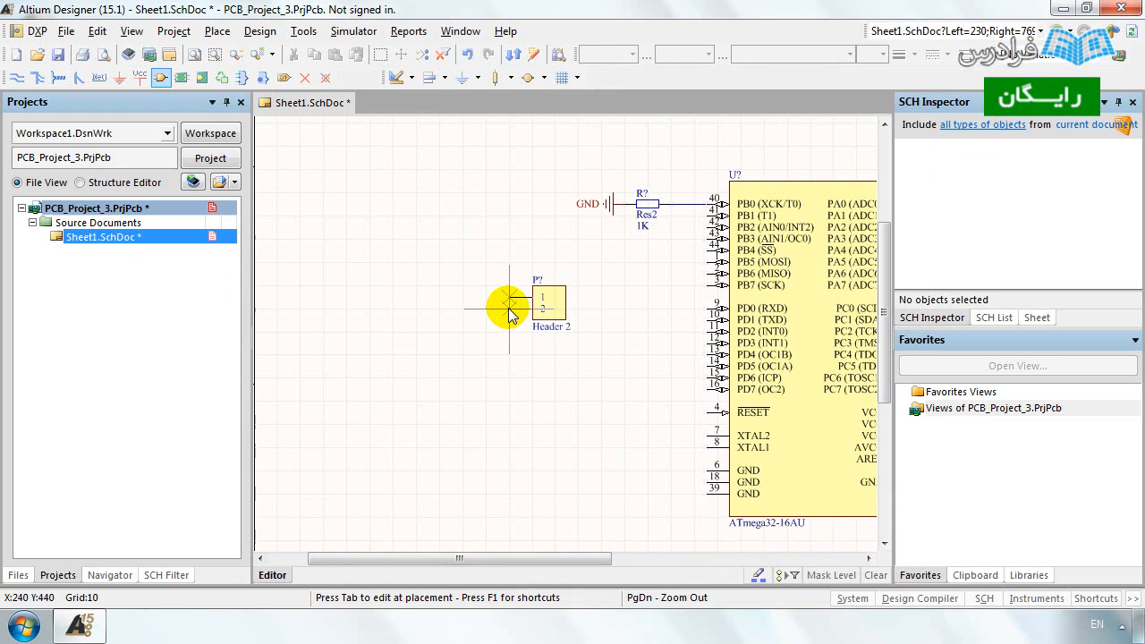
# Place the two-pin header, mirrored horizontally so its pins face the microcontroller, below and left of the resistor.
pyautogui.press('x')
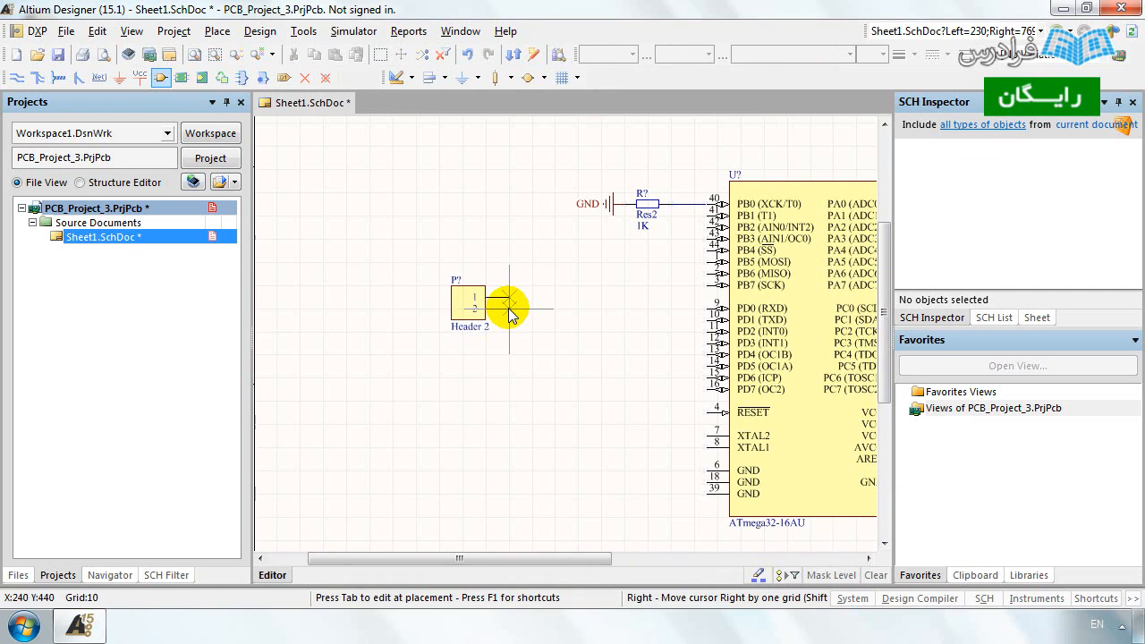
pyautogui.click(521, 298)
pyautogui.press('Escape')
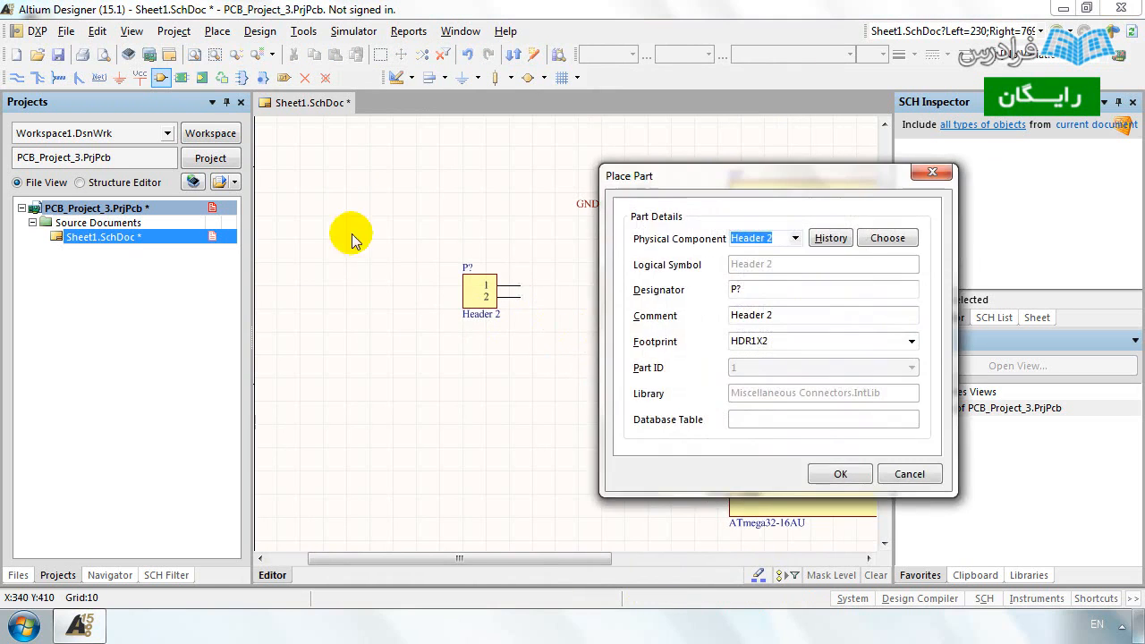
pyautogui.press('Escape')
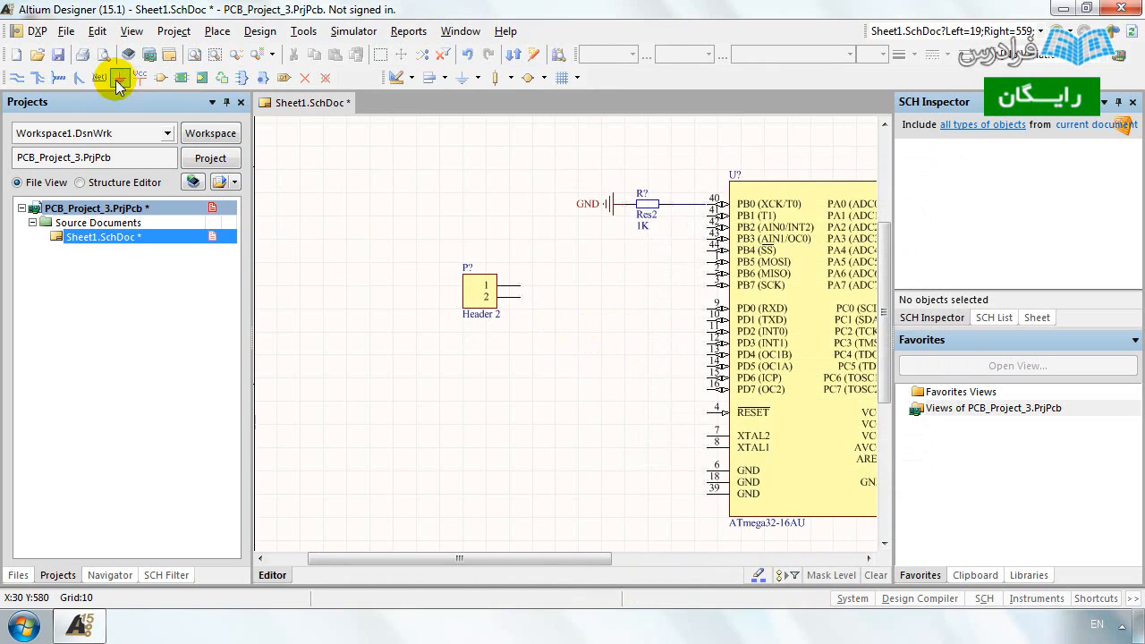
# Place a GND power port on pin 2 of the header and a VCC power port on pin 1.
pyautogui.click(619, 206)
pyautogui.click(121, 79)
pyautogui.click(521, 296)
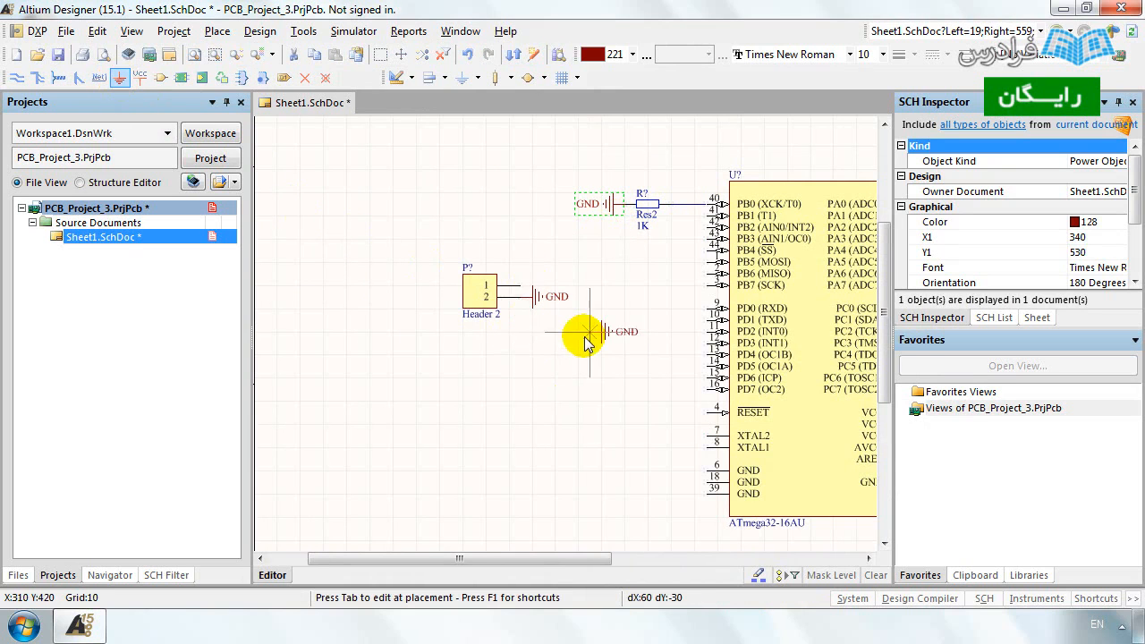
pyautogui.click(140, 77)
pyautogui.click(517, 289)
pyautogui.rightClick(587, 330)
# Open the schematic annotation configuration and update the proposed change list with numbered designators for all parts.
pyautogui.moveTo(561, 555); pyautogui.dragTo(629, 559)
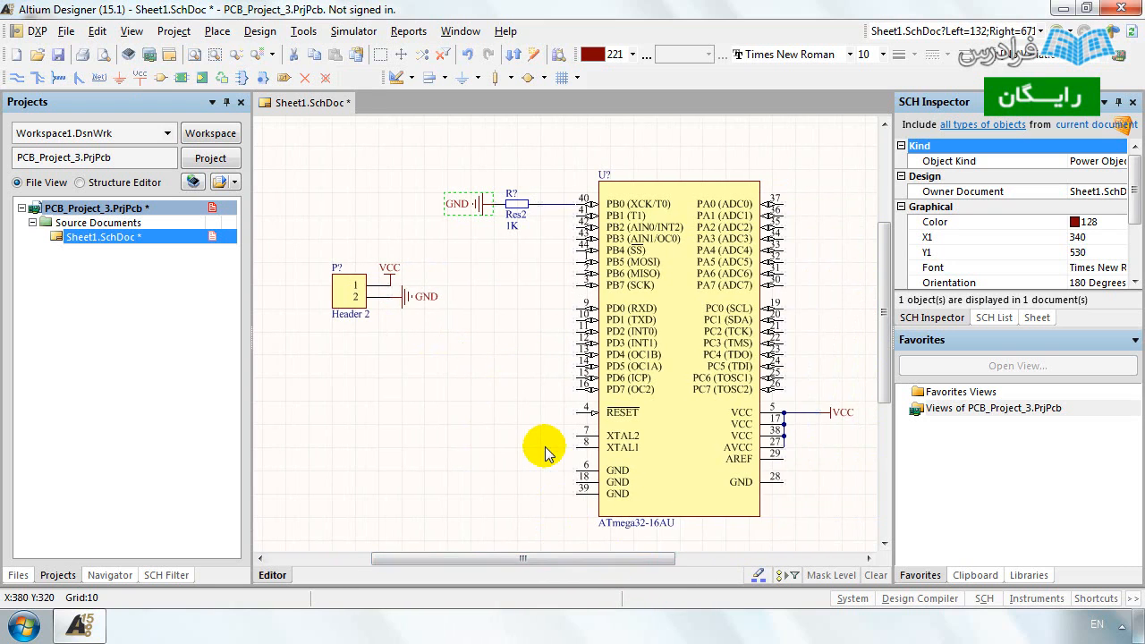
pyautogui.moveTo(586, 558); pyautogui.dragTo(557, 557)
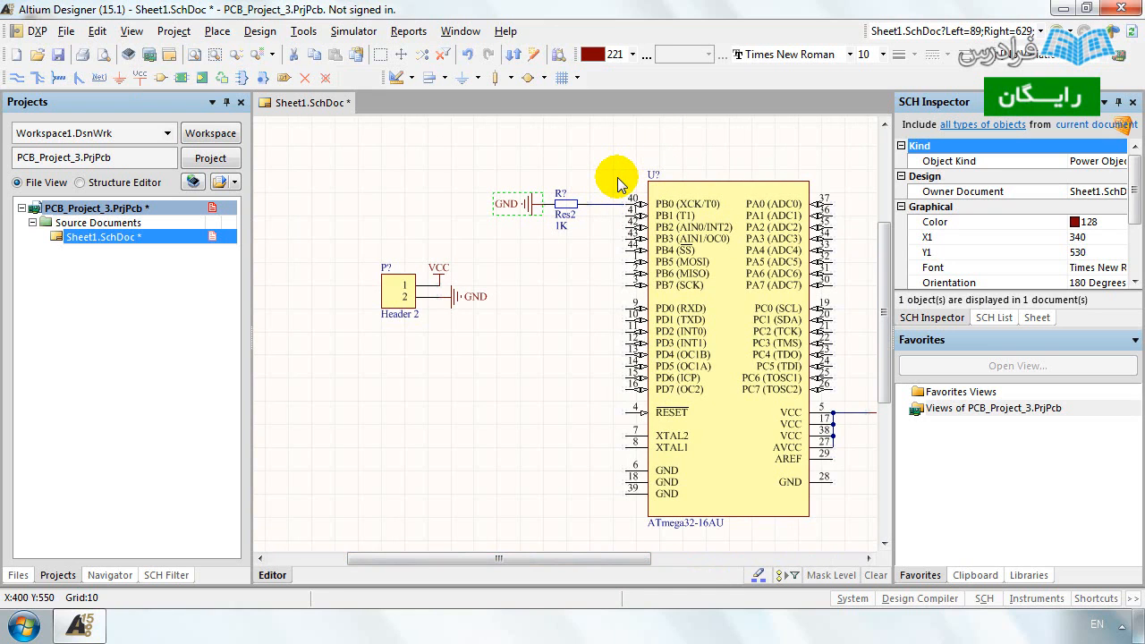
pyautogui.click(305, 34)
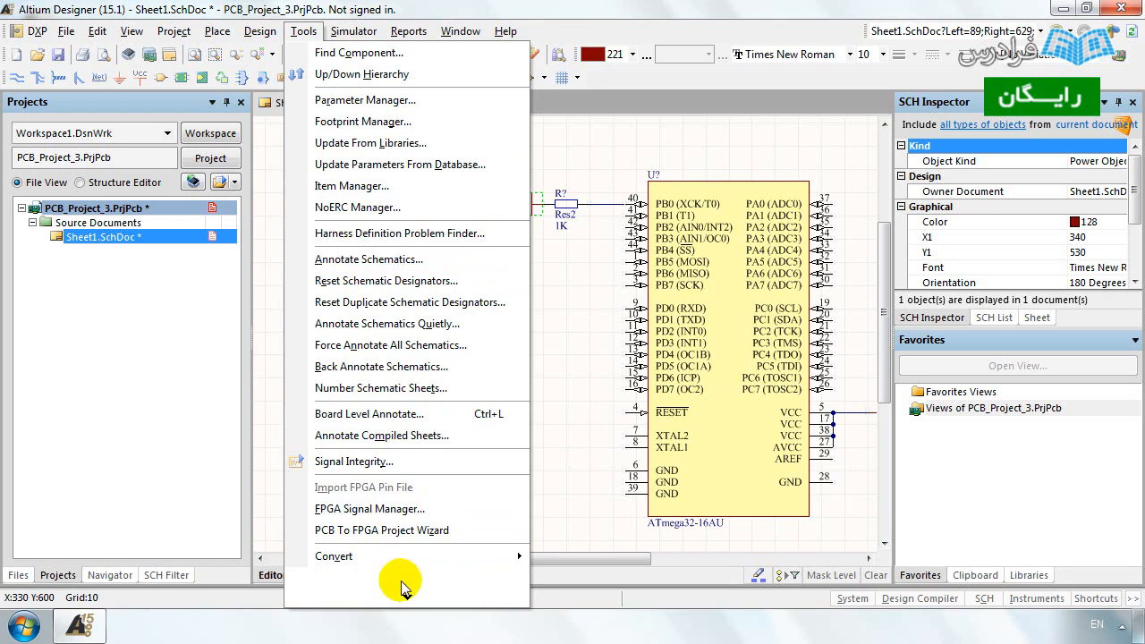
pyautogui.moveTo(405, 594)
pyautogui.moveTo(406, 55)
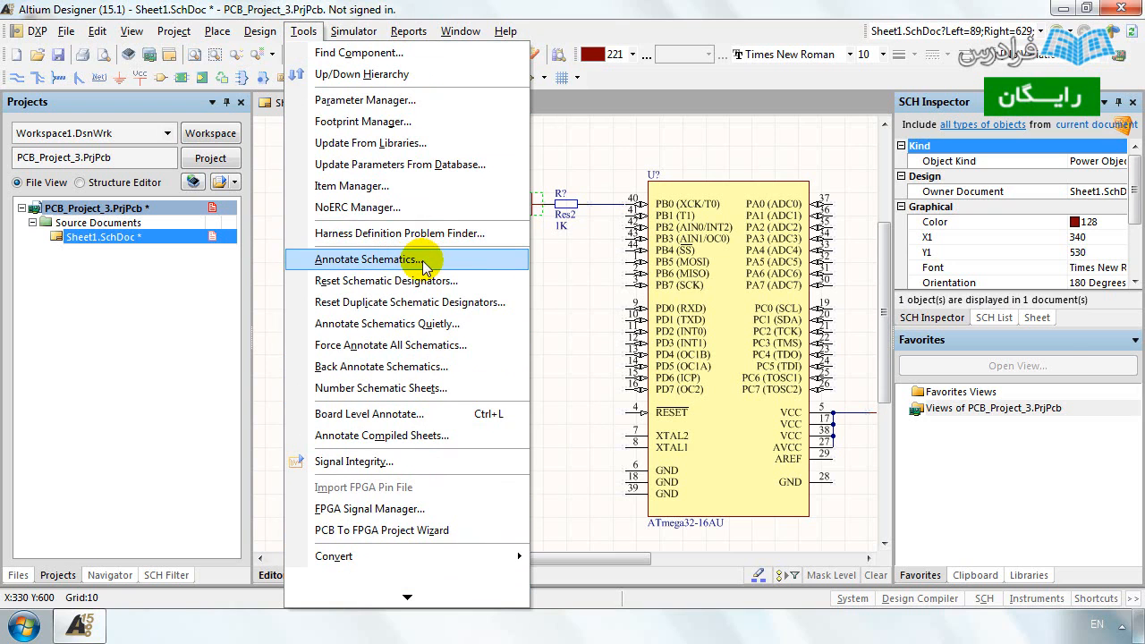
pyautogui.click(424, 265)
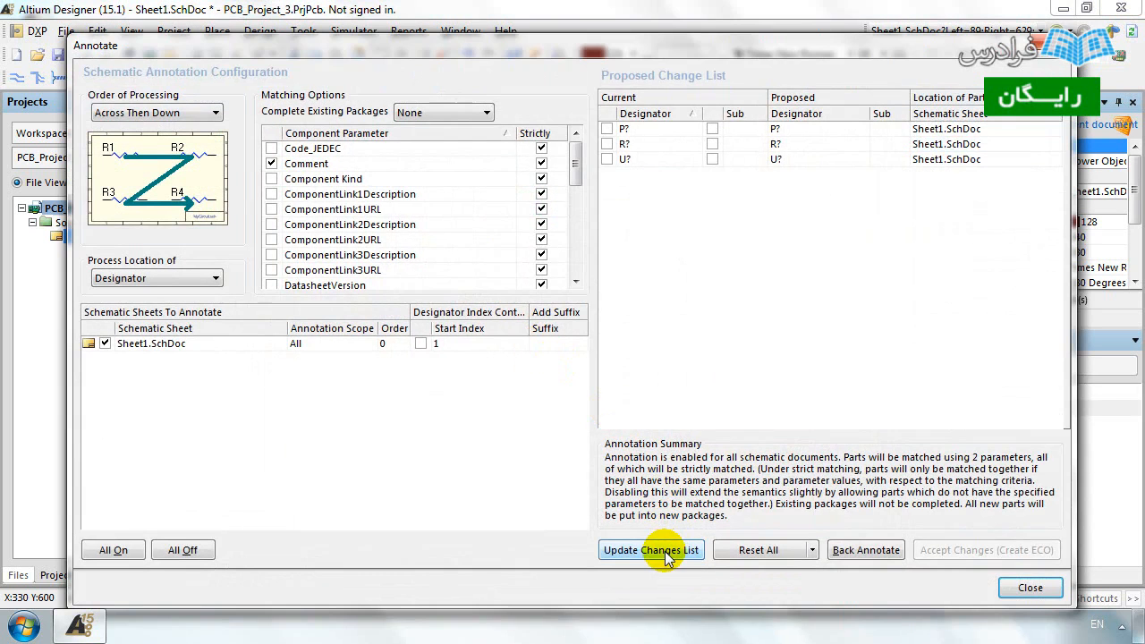
pyautogui.click(664, 551)
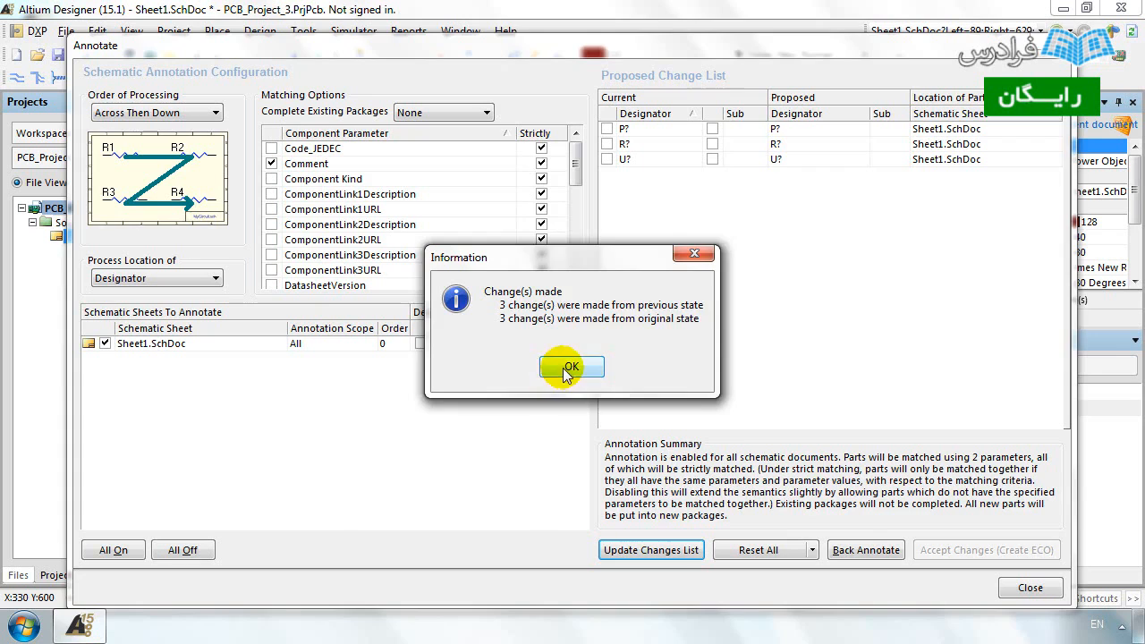
pyautogui.click(566, 360)
# Accept the proposed annotation and execute the change order that renames the parts to P1, R1 and U1.
pyautogui.click(959, 551)
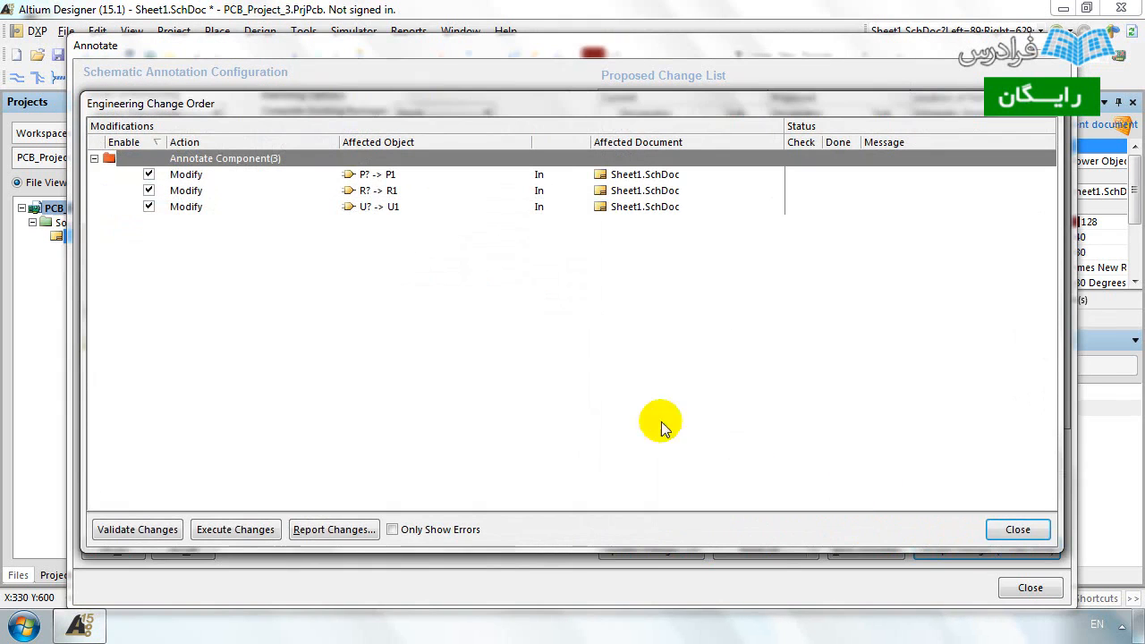
pyautogui.click(226, 529)
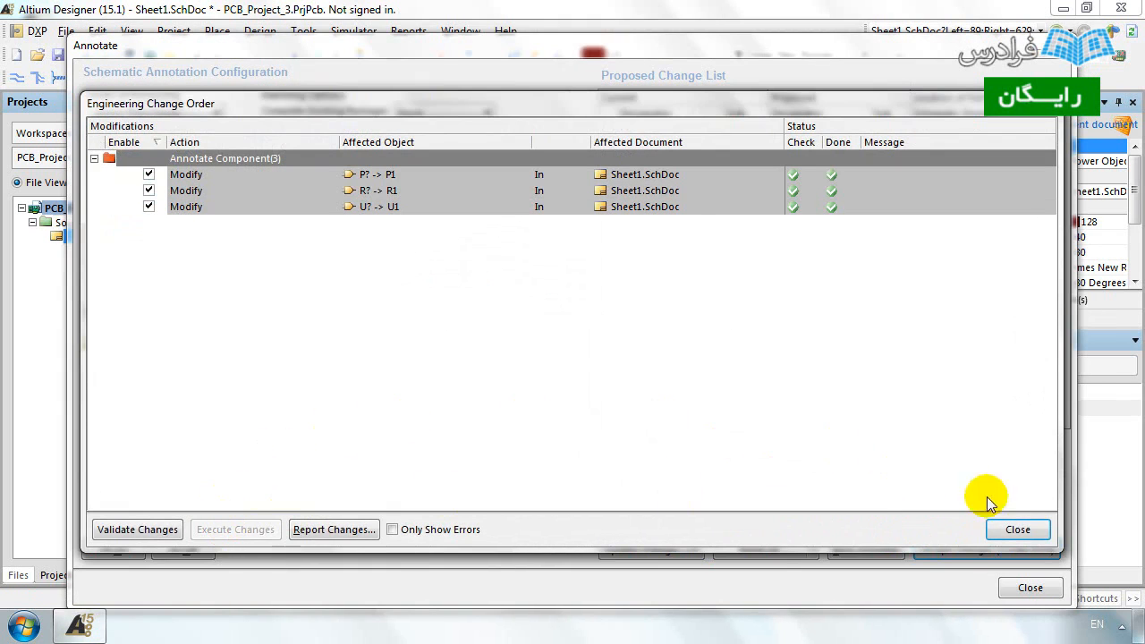
pyautogui.click(1017, 529)
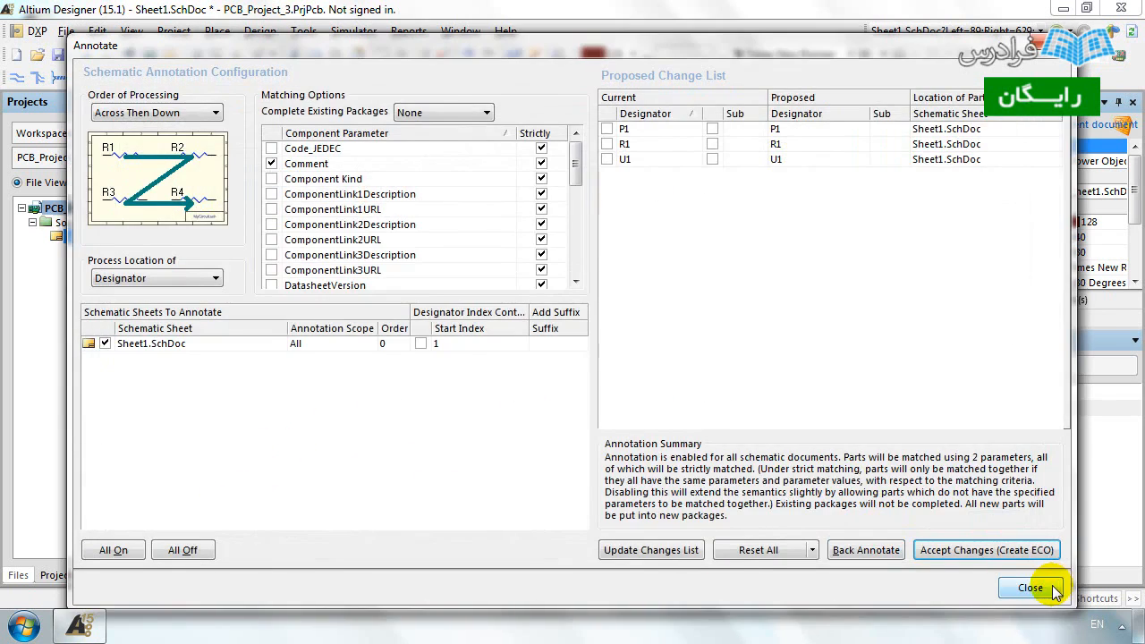
pyautogui.click(1031, 588)
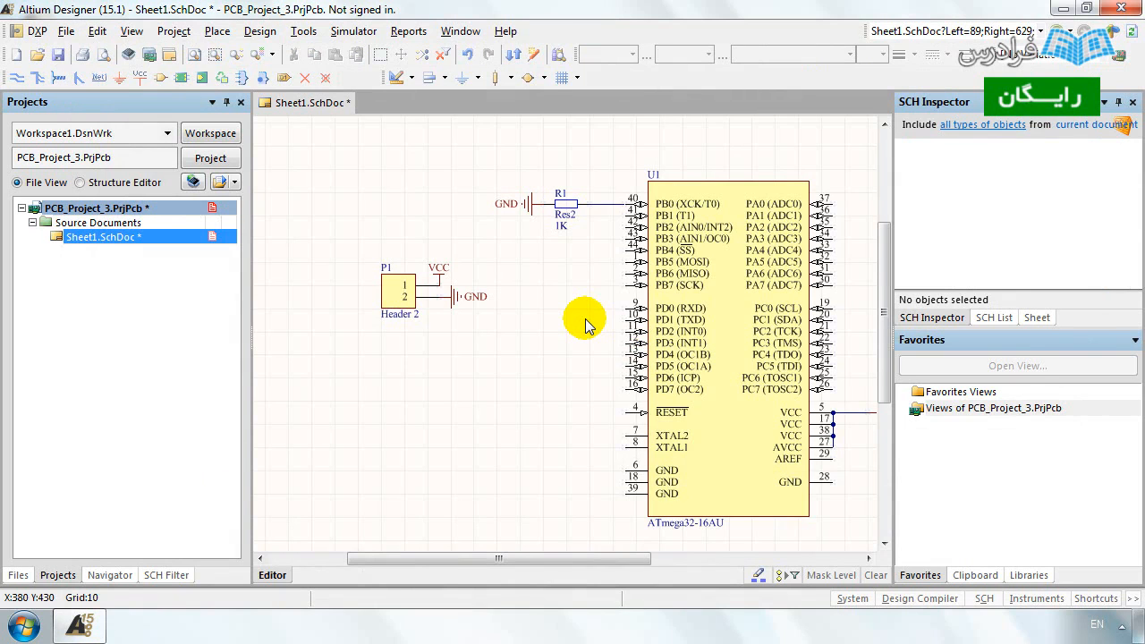
# Preview the schematic's printed page, examine the circuit up close, and close the preview.
pyautogui.moveTo(633, 558)
pyautogui.mouseDown()
pyautogui.moveTo(767, 545)
pyautogui.moveTo(678, 566)
pyautogui.moveTo(760, 521)
pyautogui.moveTo(708, 544)
pyautogui.moveTo(644, 547)
pyautogui.mouseUp()
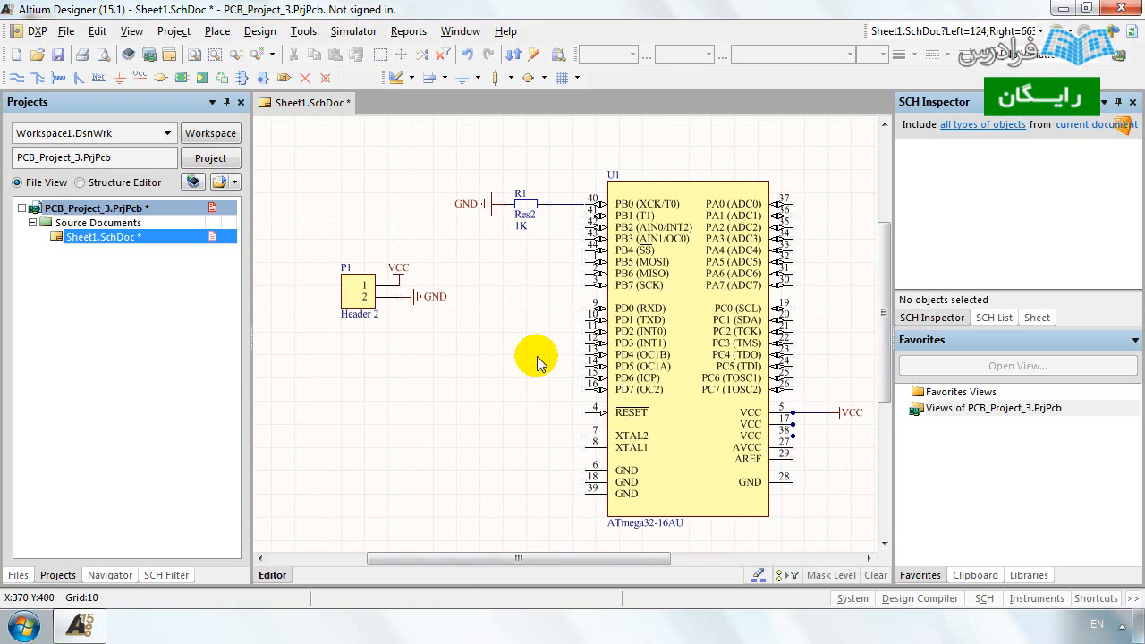
pyautogui.keyDown('ctrl'); pyautogui.scroll(-2, 537, 358); pyautogui.keyUp('ctrl')
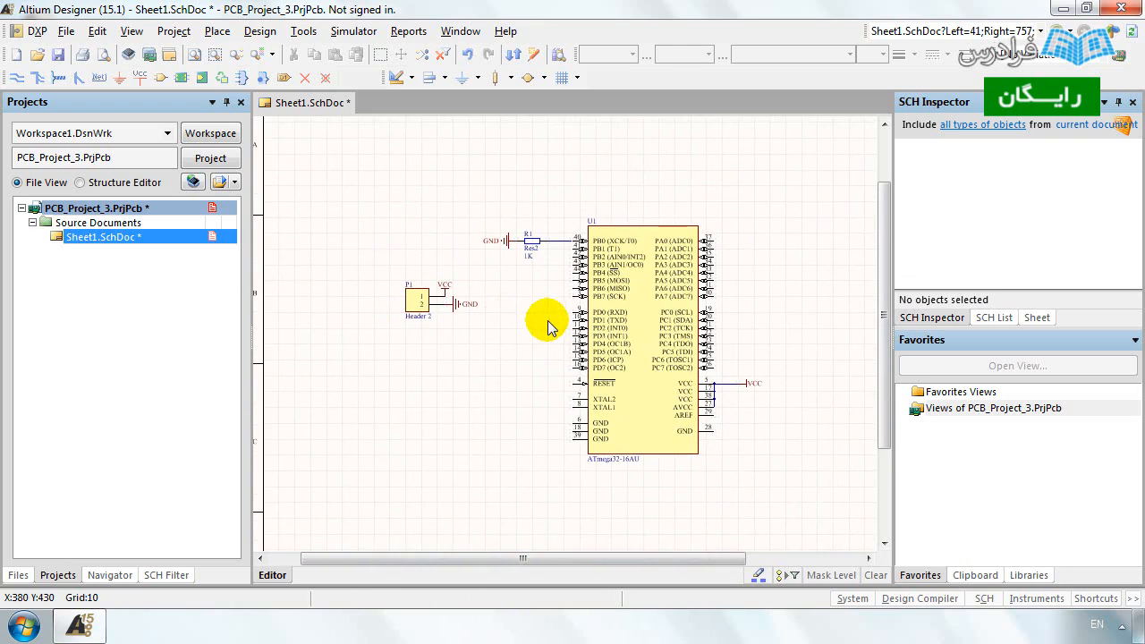
pyautogui.moveTo(701, 552); pyautogui.dragTo(737, 555)
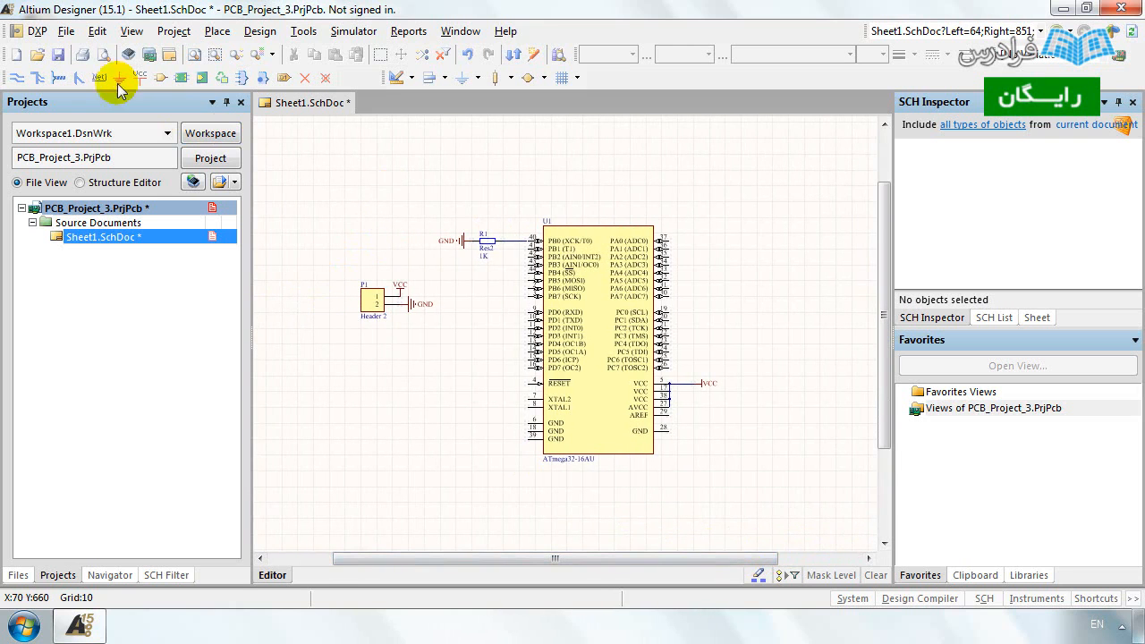
pyautogui.click(66, 32)
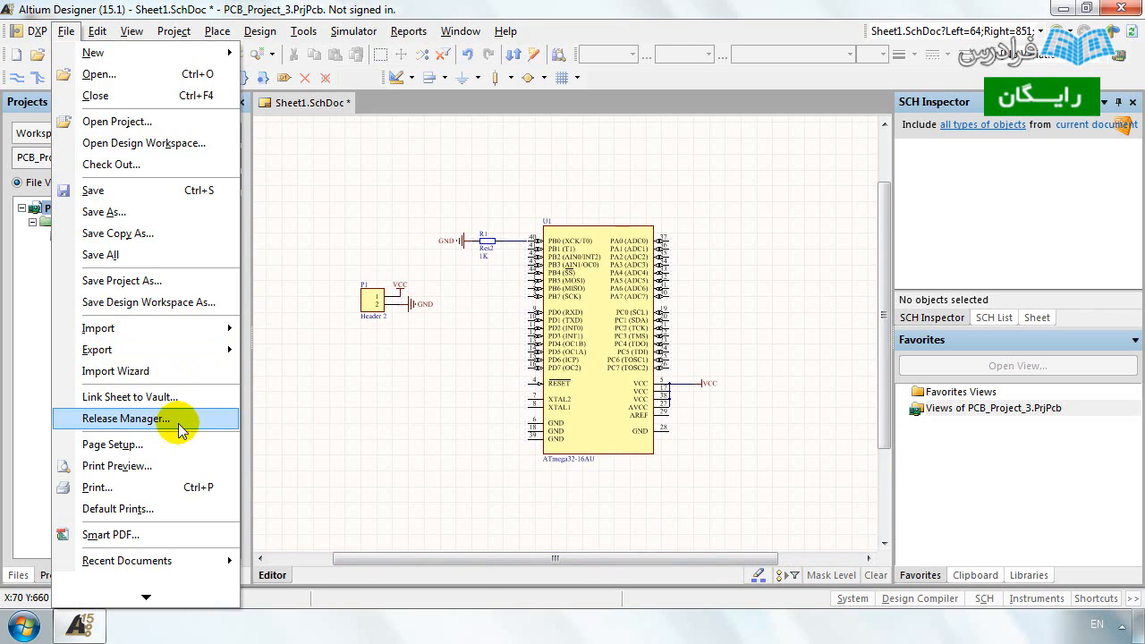
pyautogui.click(178, 469)
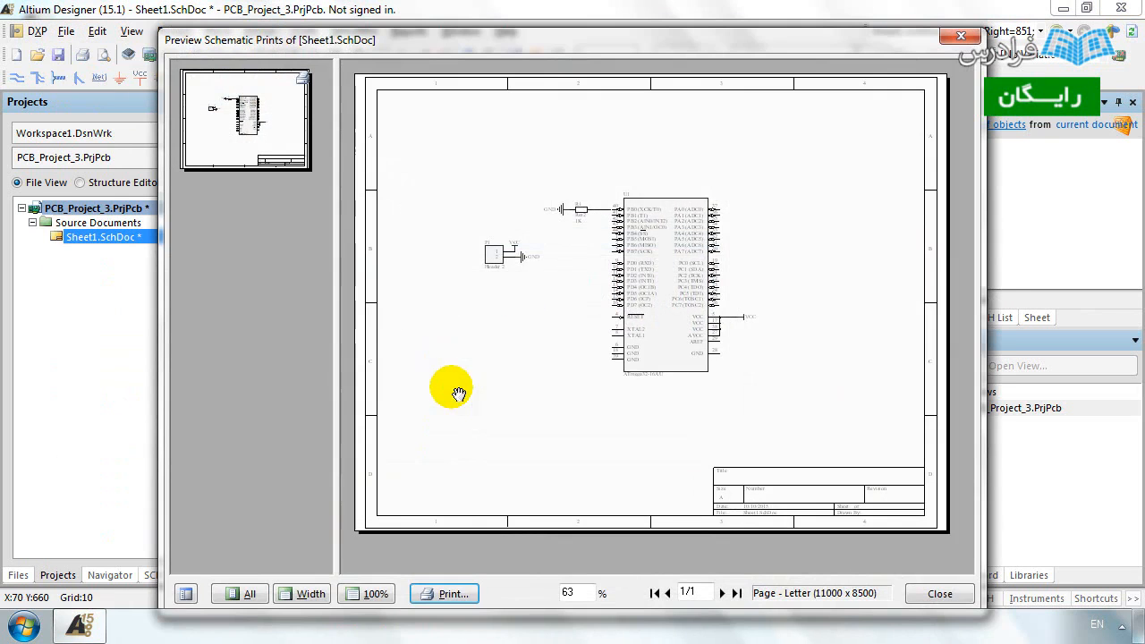
pyautogui.keyDown('ctrl'); pyautogui.scroll(5, 654, 238); pyautogui.keyUp('ctrl')
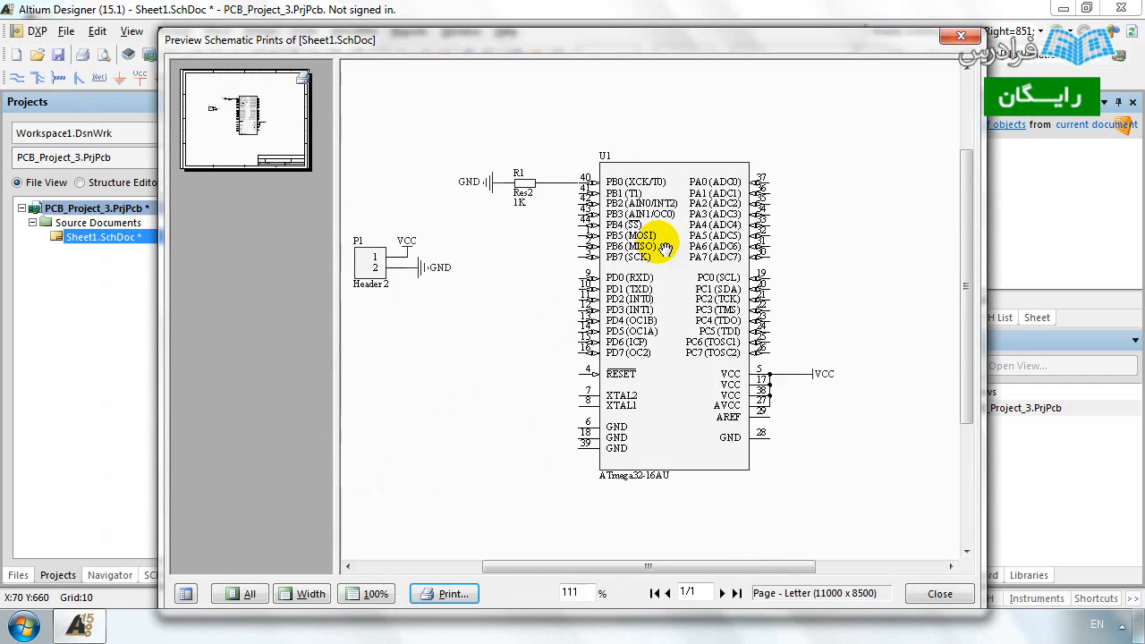
pyautogui.keyDown('ctrl'); pyautogui.scroll(-5, 668, 248); pyautogui.keyUp('ctrl')
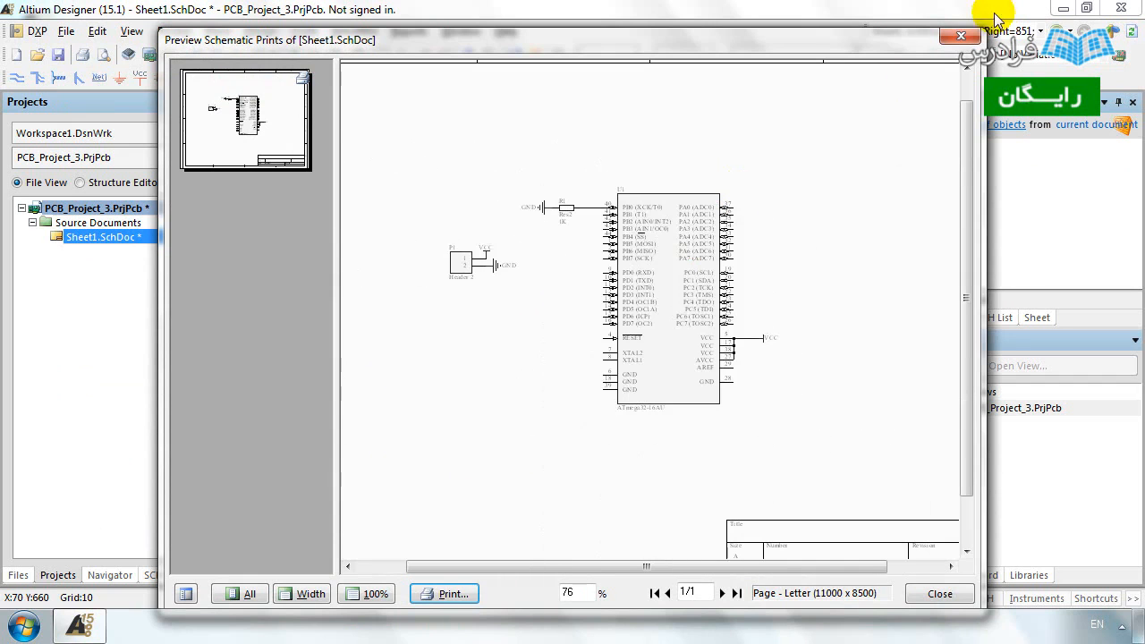
pyautogui.click(960, 36)
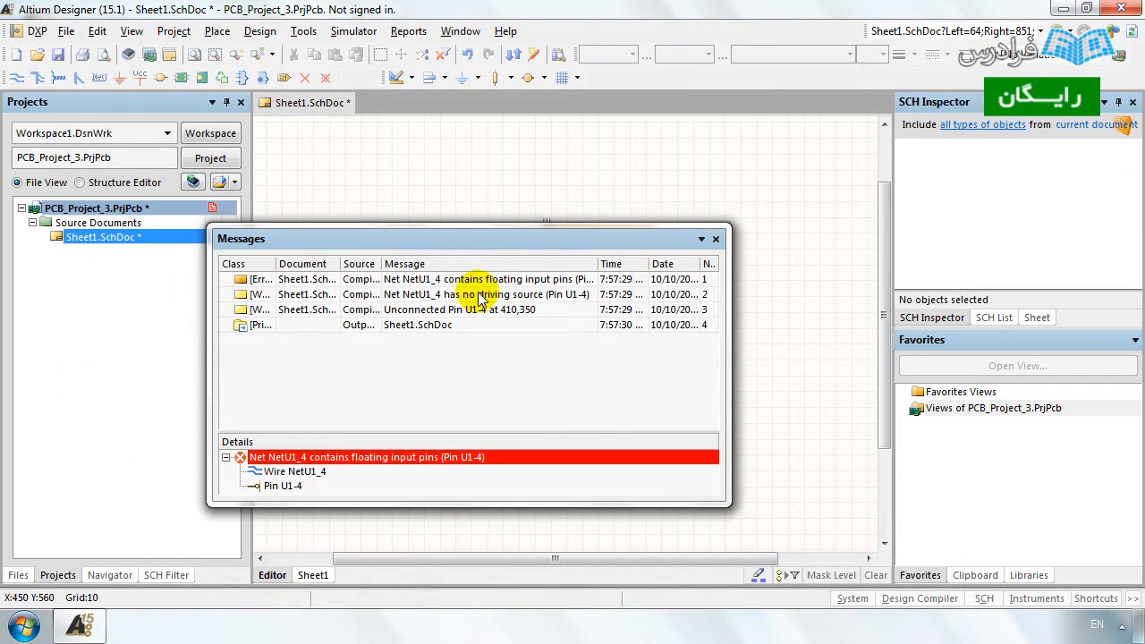
# Dock the Messages window alongside the SCH Inspector and examine the first message's wire and pin details.
pyautogui.moveTo(483, 235); pyautogui.dragTo(678, 197)
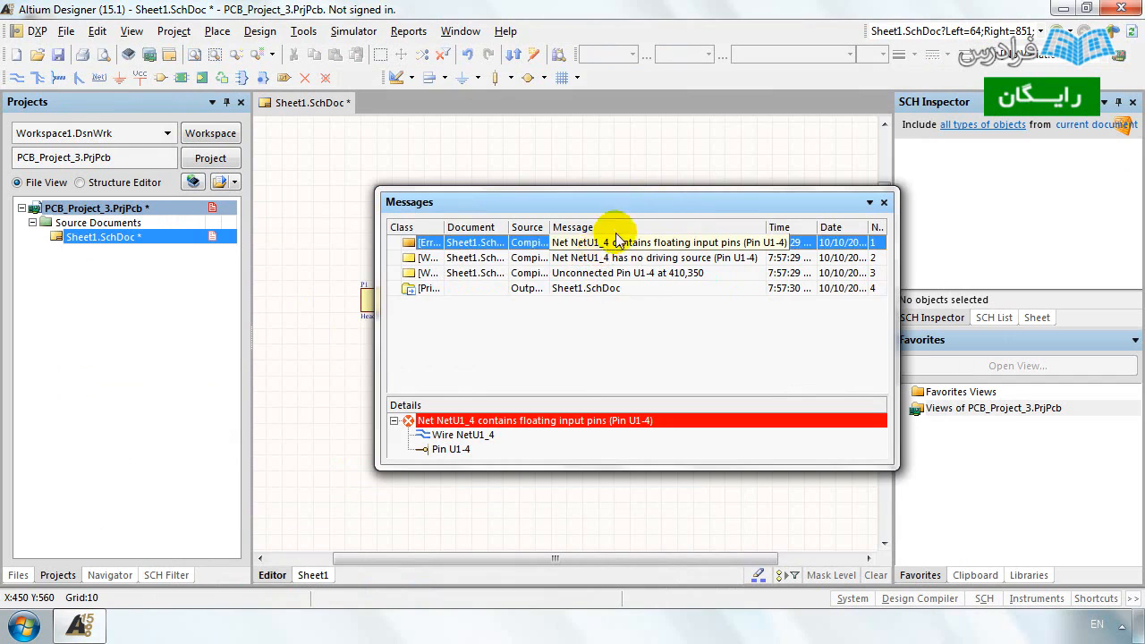
pyautogui.moveTo(652, 199); pyautogui.dragTo(906, 237)
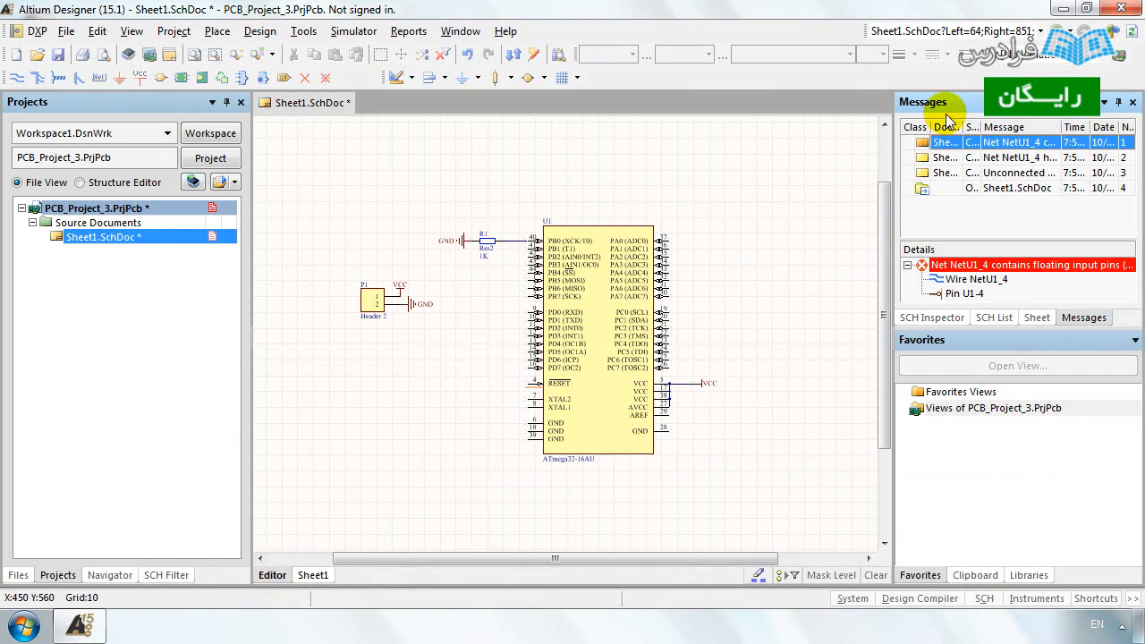
pyautogui.click(996, 143)
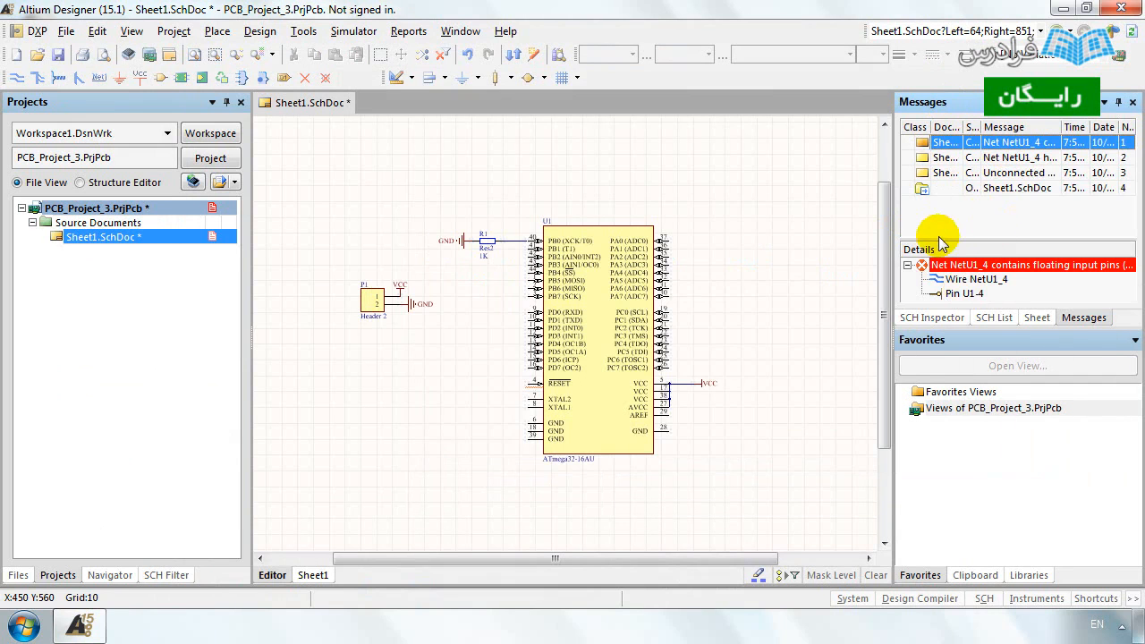
pyautogui.click(974, 279)
pyautogui.click(966, 294)
pyautogui.click(975, 266)
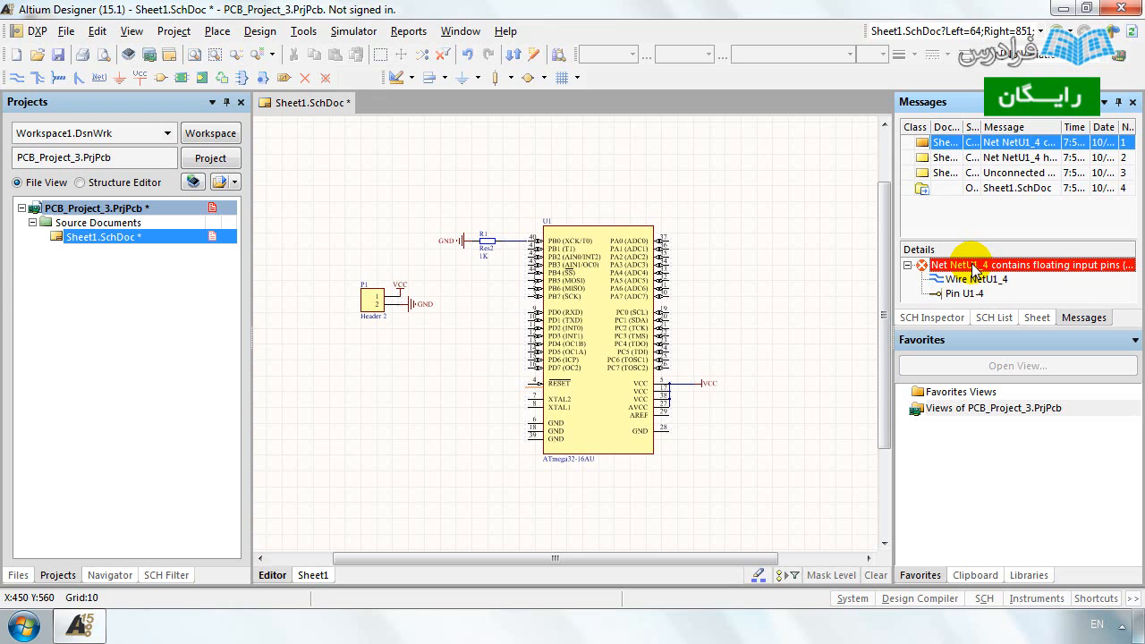
# Start a Smart PDF export of the current project PCB_Project_3.PrjPcb, with PCB_Project_3.pdf as the output file.
pyautogui.click(338, 31)
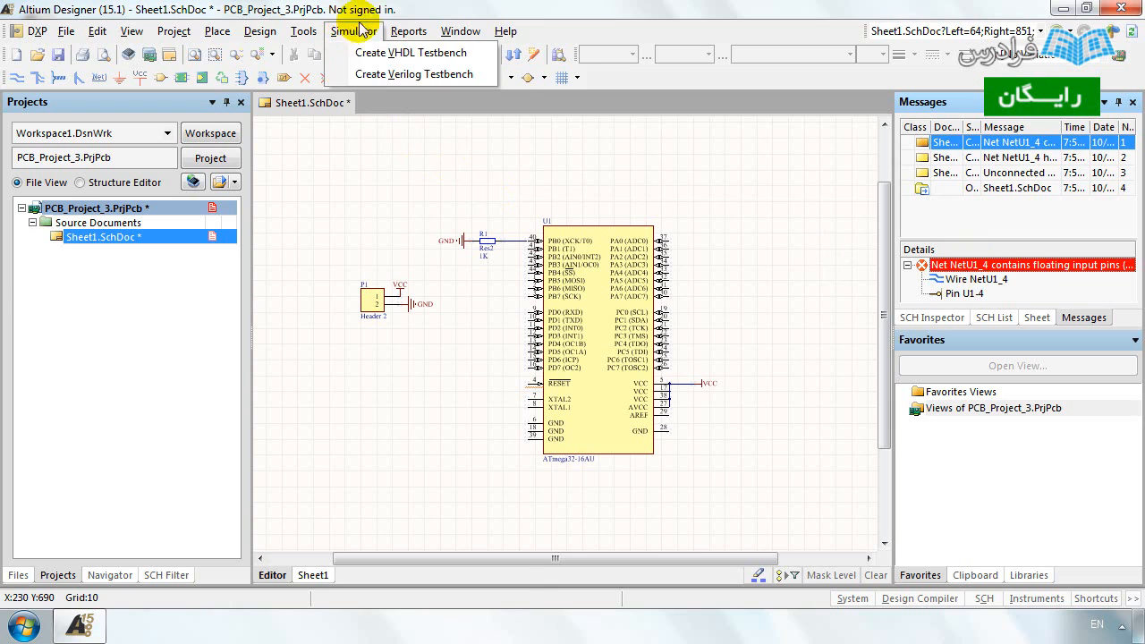
pyautogui.moveTo(311, 33)
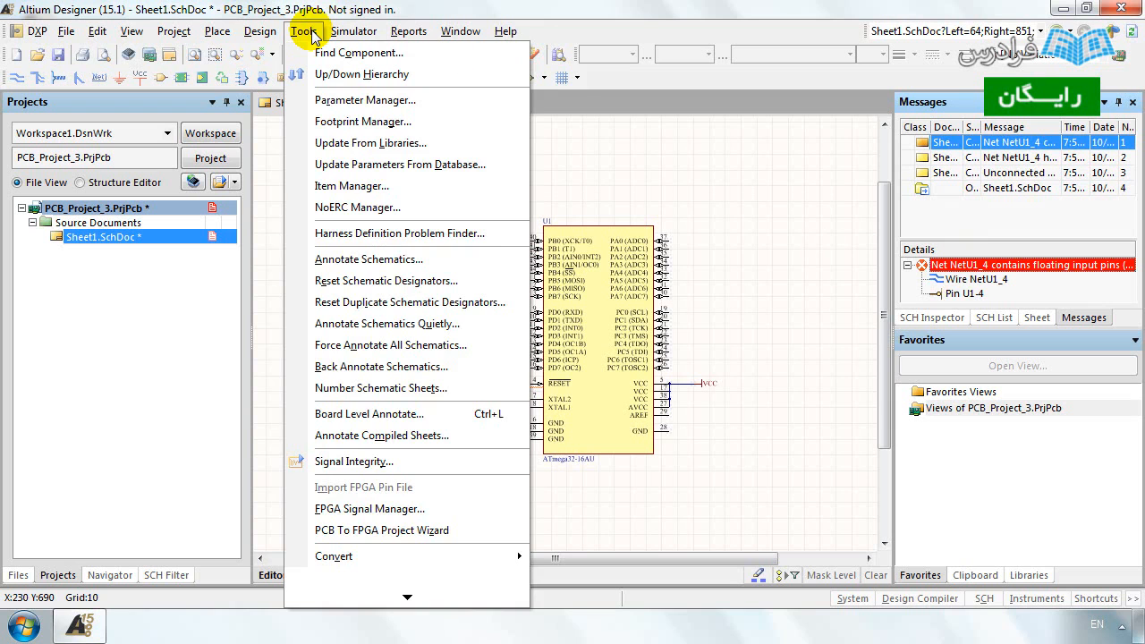
pyautogui.moveTo(66, 30)
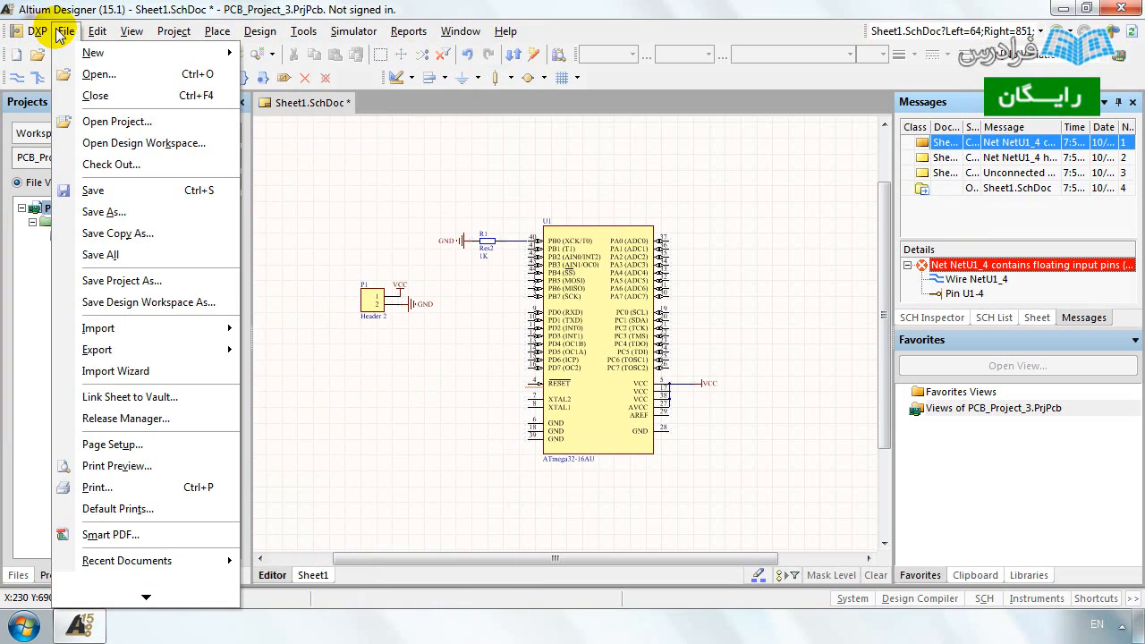
pyautogui.click(108, 535)
pyautogui.click(785, 552)
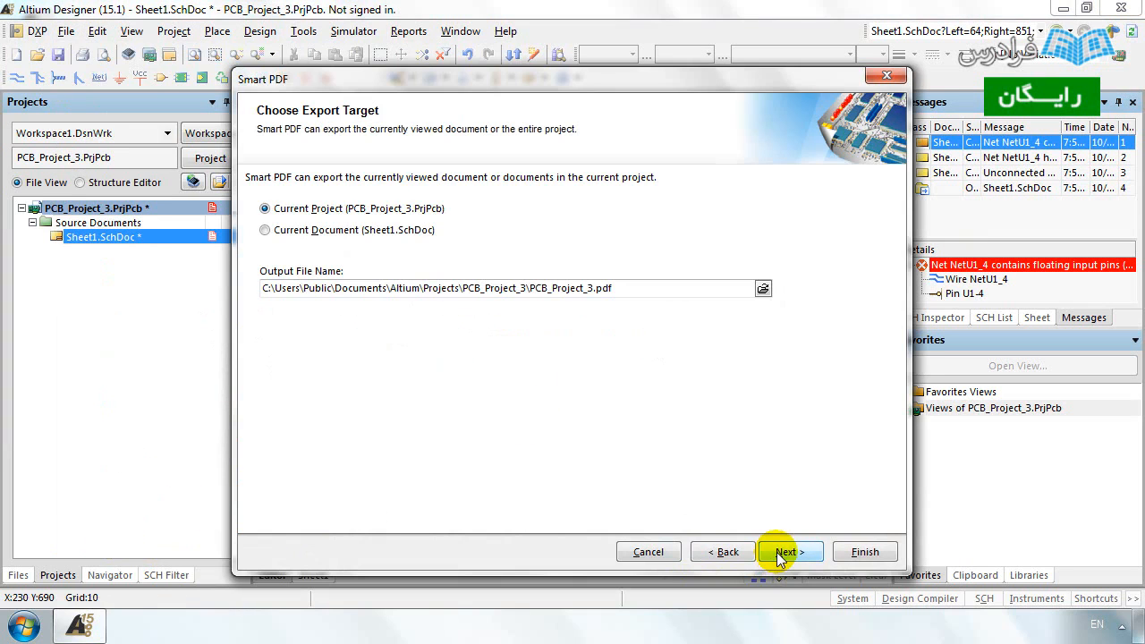
pyautogui.moveTo(634, 287); pyautogui.dragTo(258, 288)
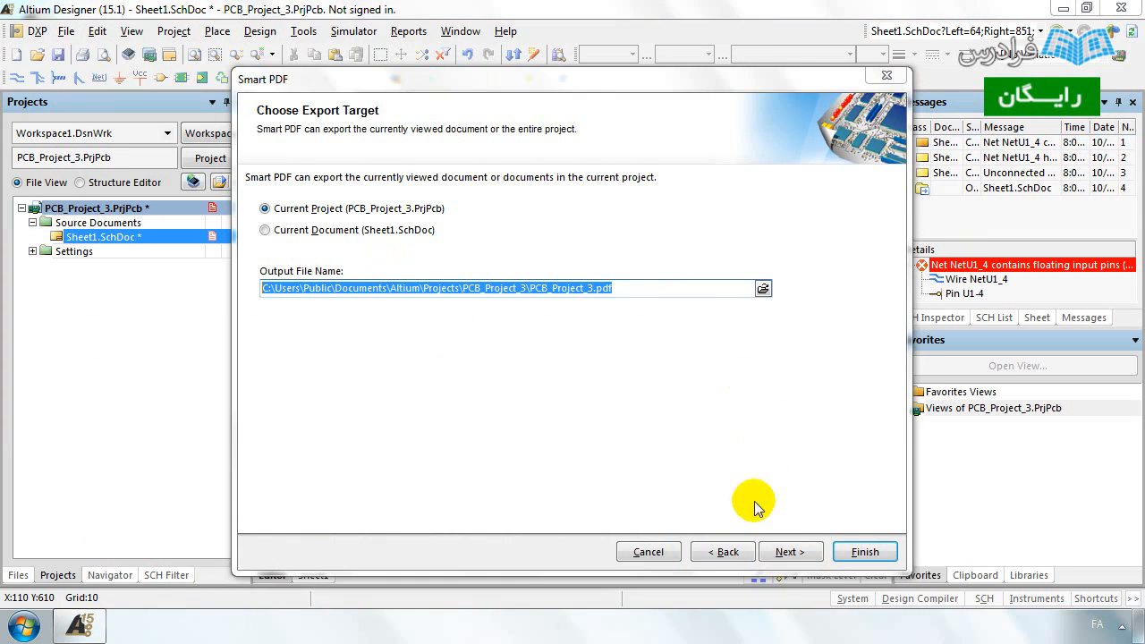
# Accept the remaining Smart PDF settings, with no bill of materials and no physical structure, and finish the export.
pyautogui.click(787, 549)
pyautogui.click(789, 550)
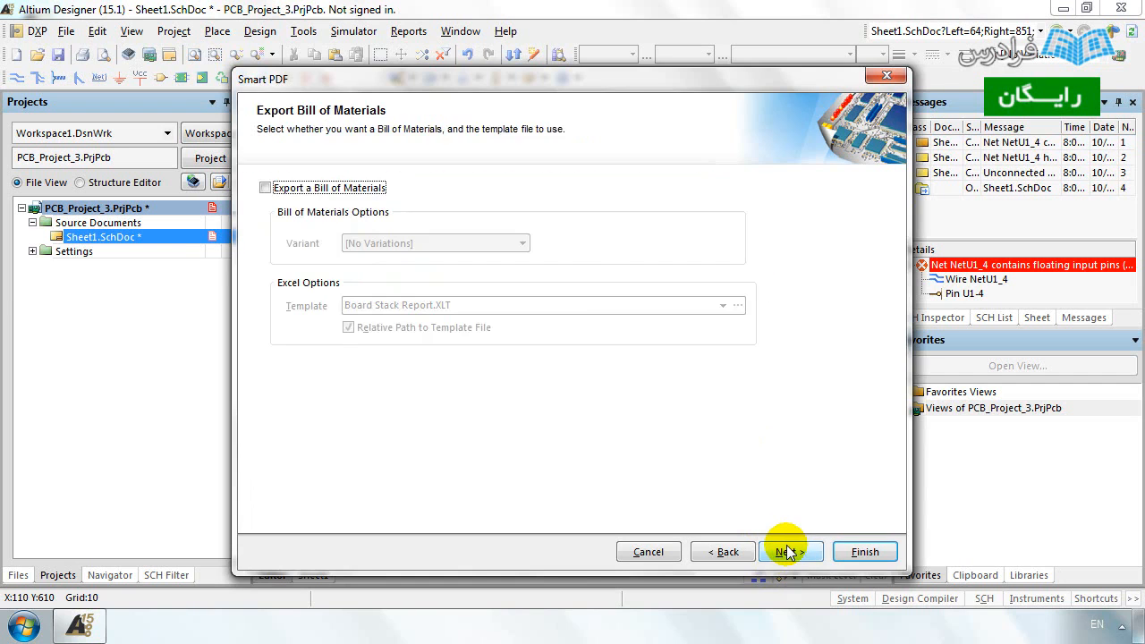
pyautogui.click(789, 549)
pyautogui.click(787, 551)
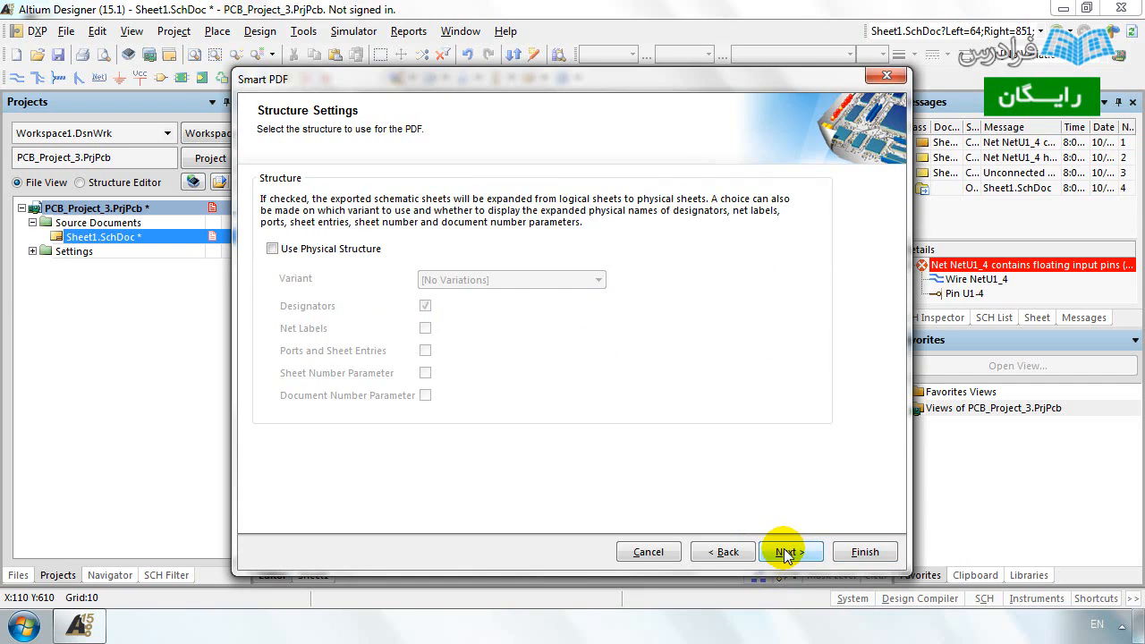
pyautogui.click(787, 552)
pyautogui.click(865, 552)
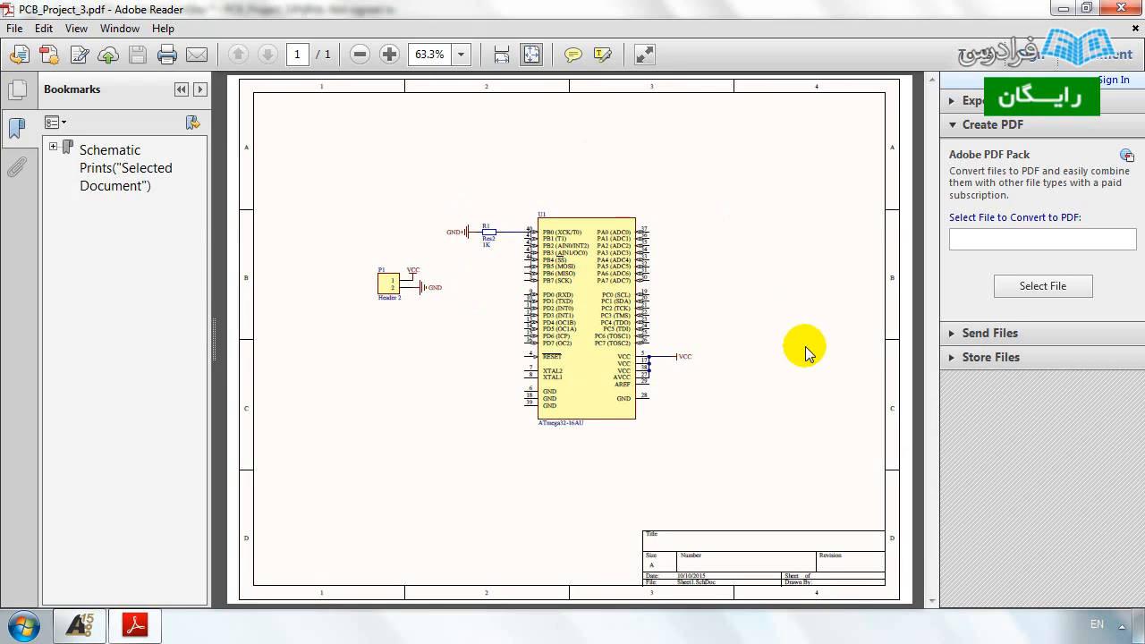
# Expand the exported PDF's bookmarks down to the list of nets under Sheet1.SchDoc.
pyautogui.click(53, 146)
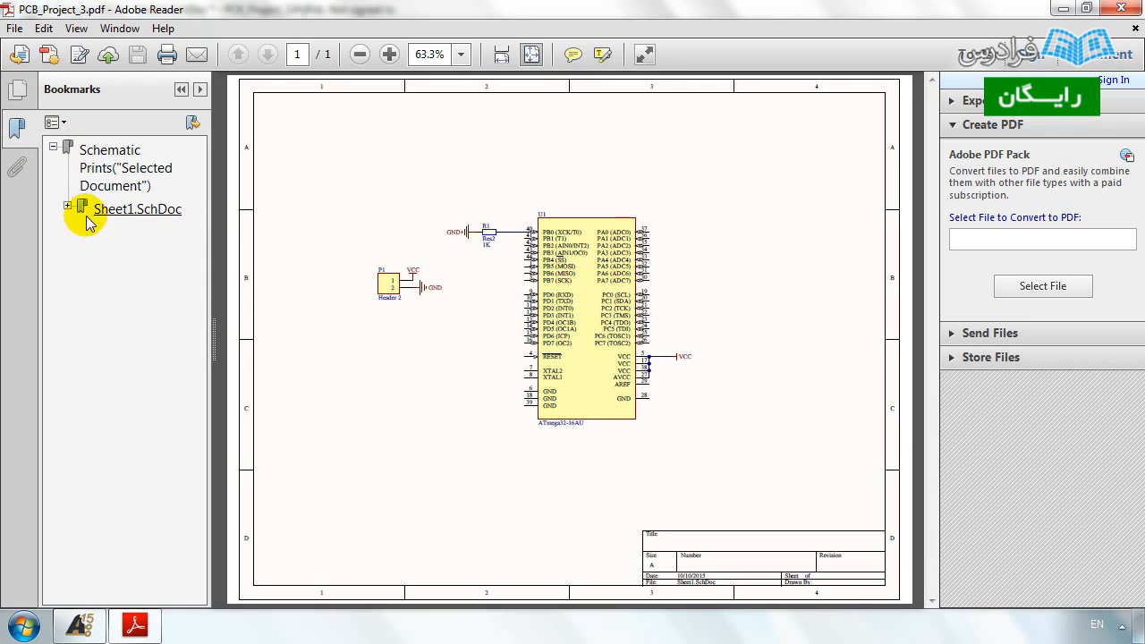
pyautogui.click(67, 206)
pyautogui.click(125, 233)
pyautogui.click(116, 256)
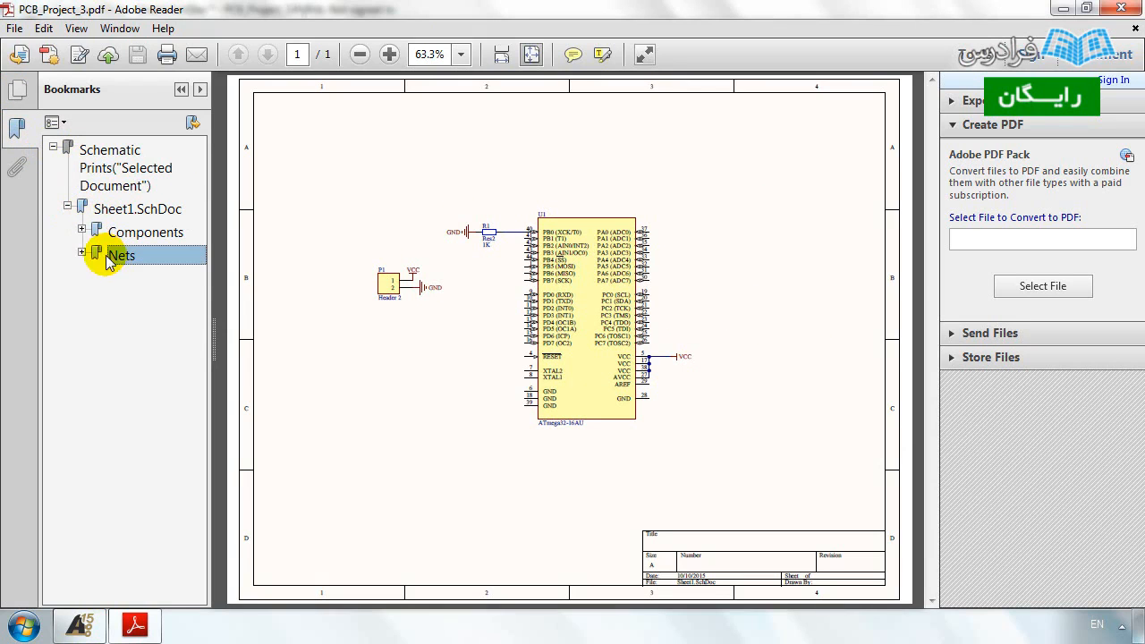
pyautogui.click(82, 253)
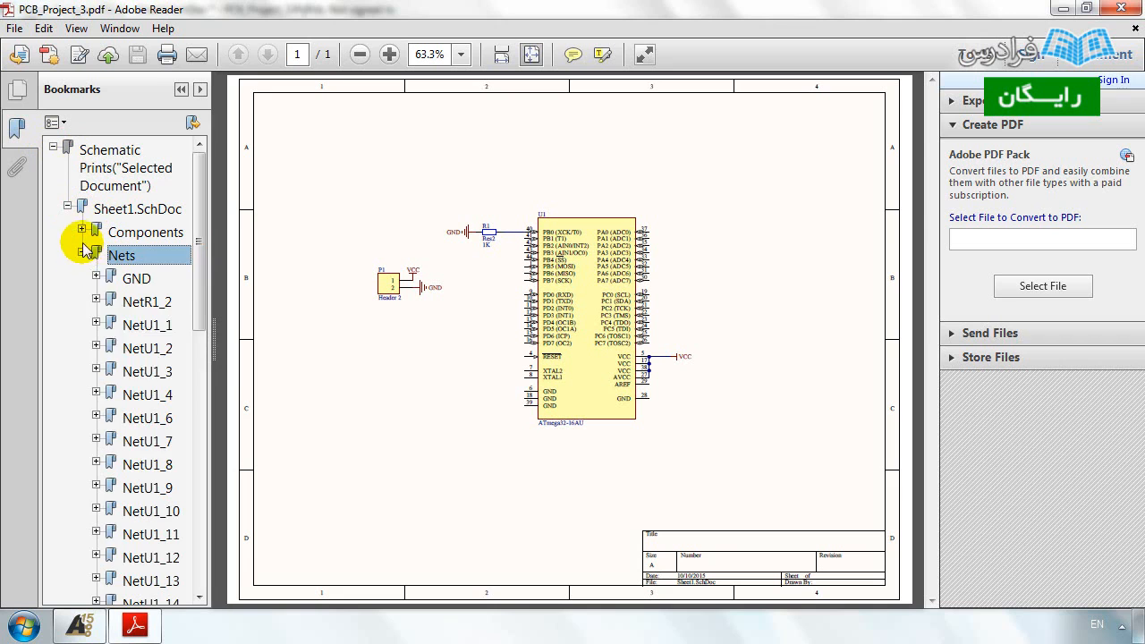
# View the schematic at the bookmarks NetU1_3, NetU1_6 and NetU1_20, and close the PDF.
pyautogui.click(136, 372)
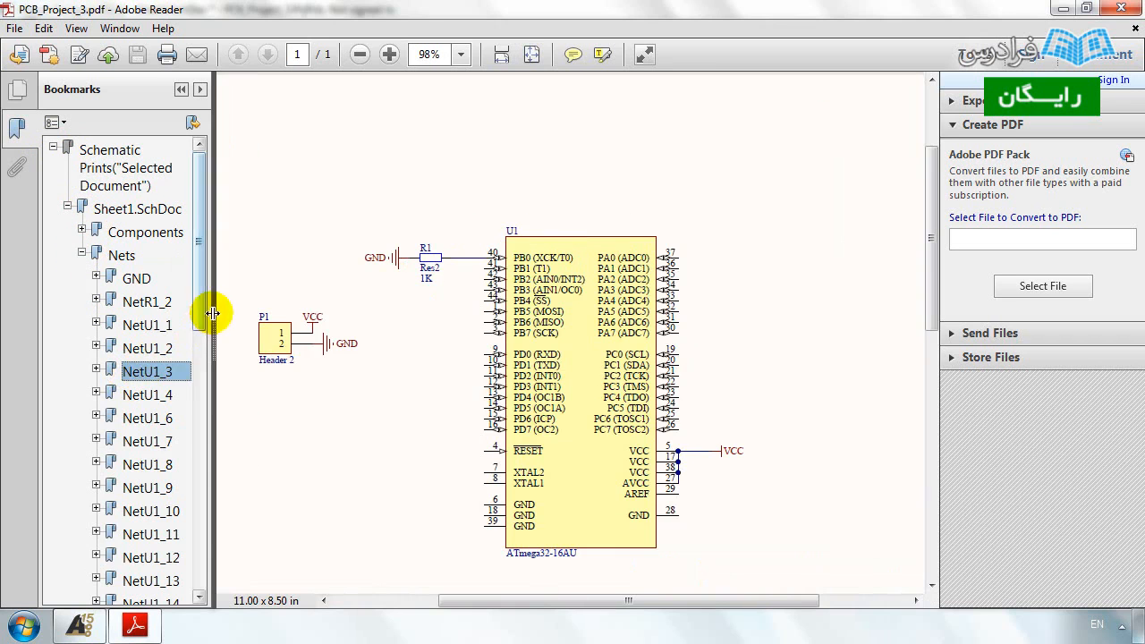
pyautogui.click(149, 416)
pyautogui.scroll(-4, 197, 340)
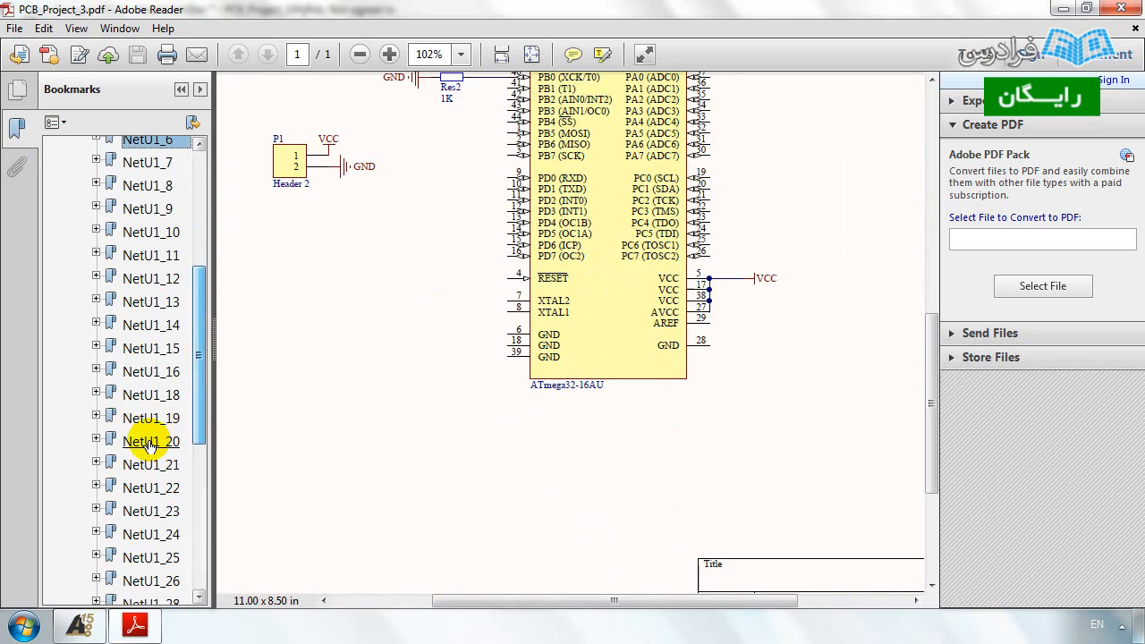
pyautogui.click(148, 441)
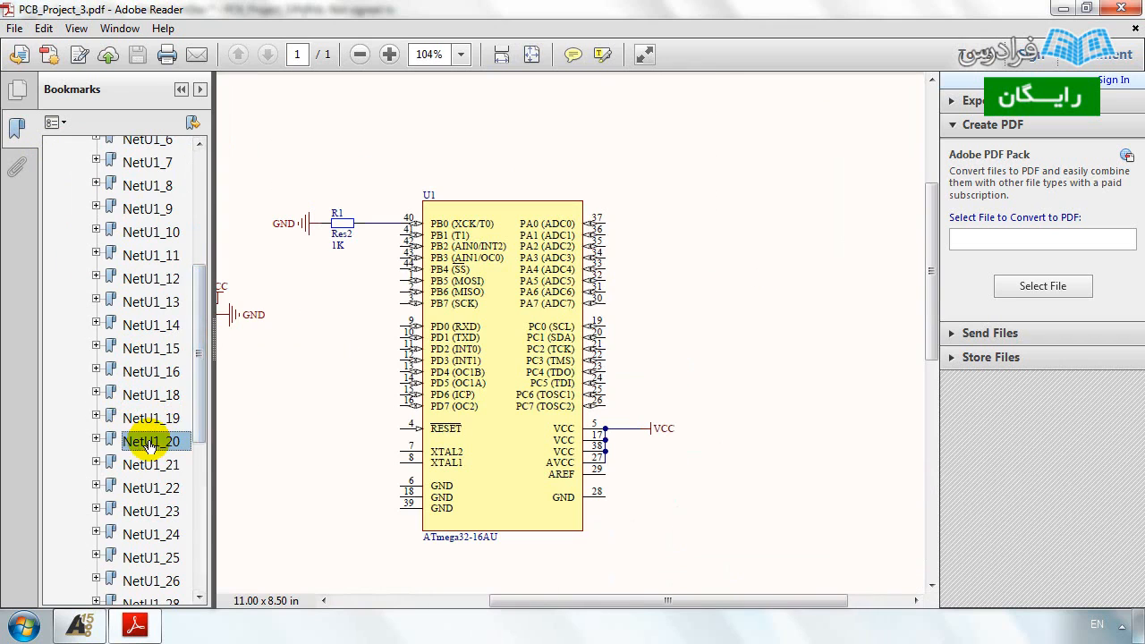
pyautogui.click(1133, 7)
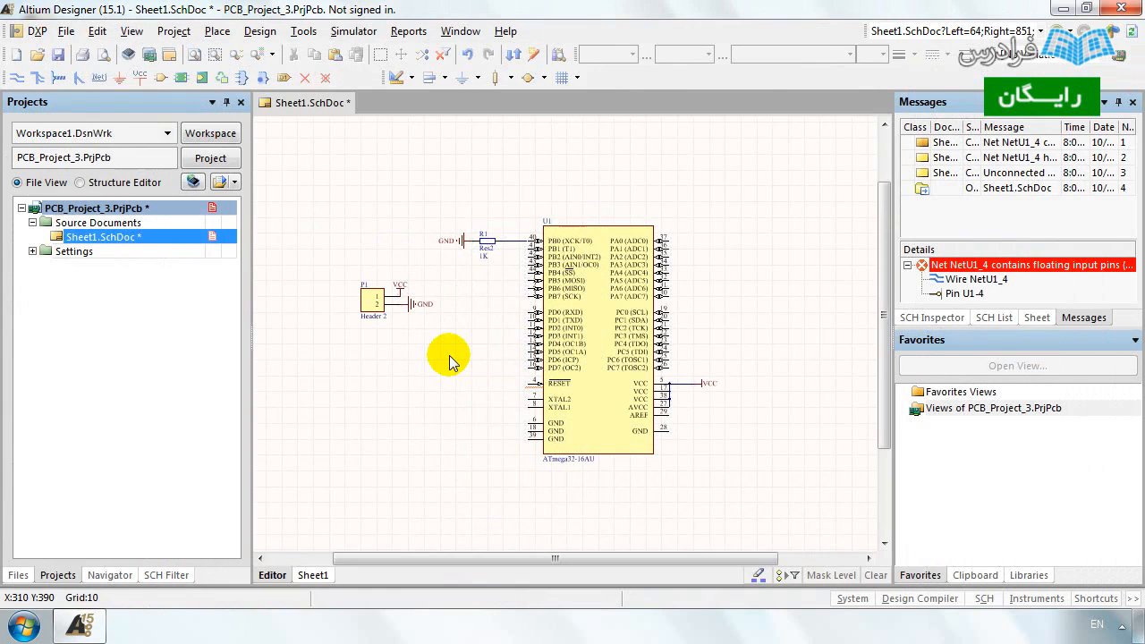
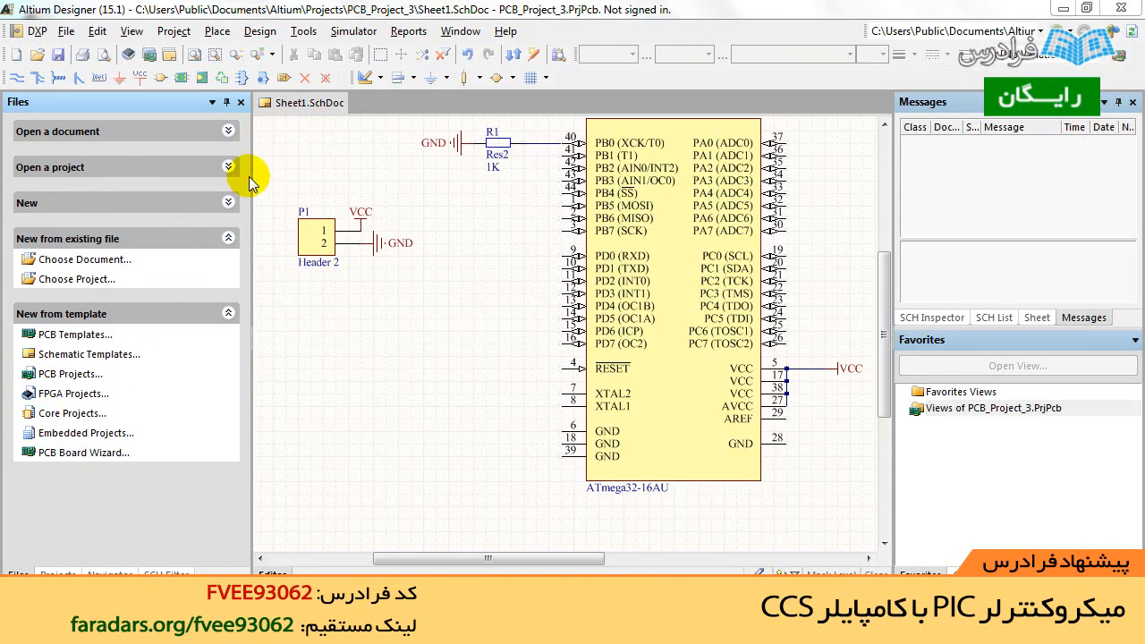
# Examine the entries offered for new files, opening a project and opening a document, and collapse these lists again.
pyautogui.click(229, 203)
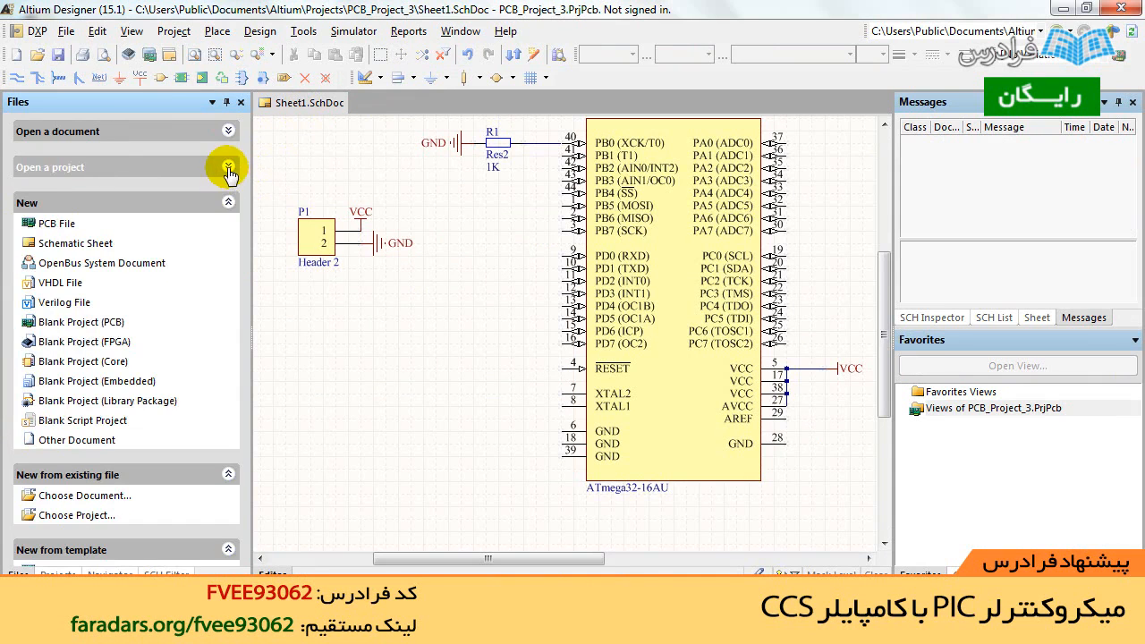
pyautogui.click(229, 167)
pyautogui.click(229, 131)
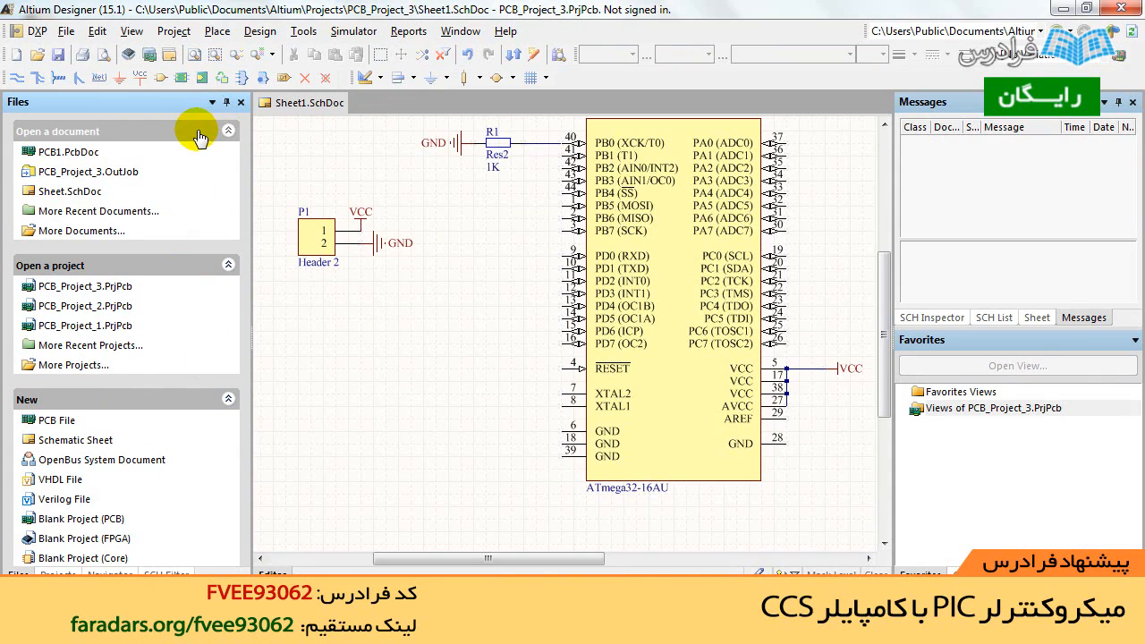
pyautogui.click(228, 131)
pyautogui.click(228, 167)
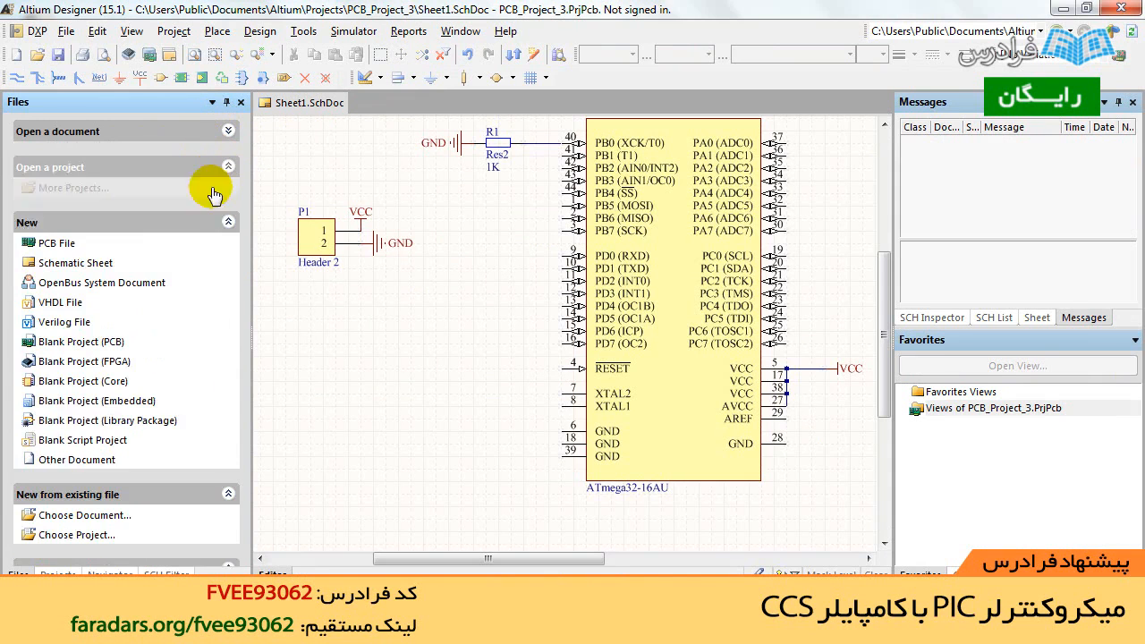
pyautogui.click(224, 204)
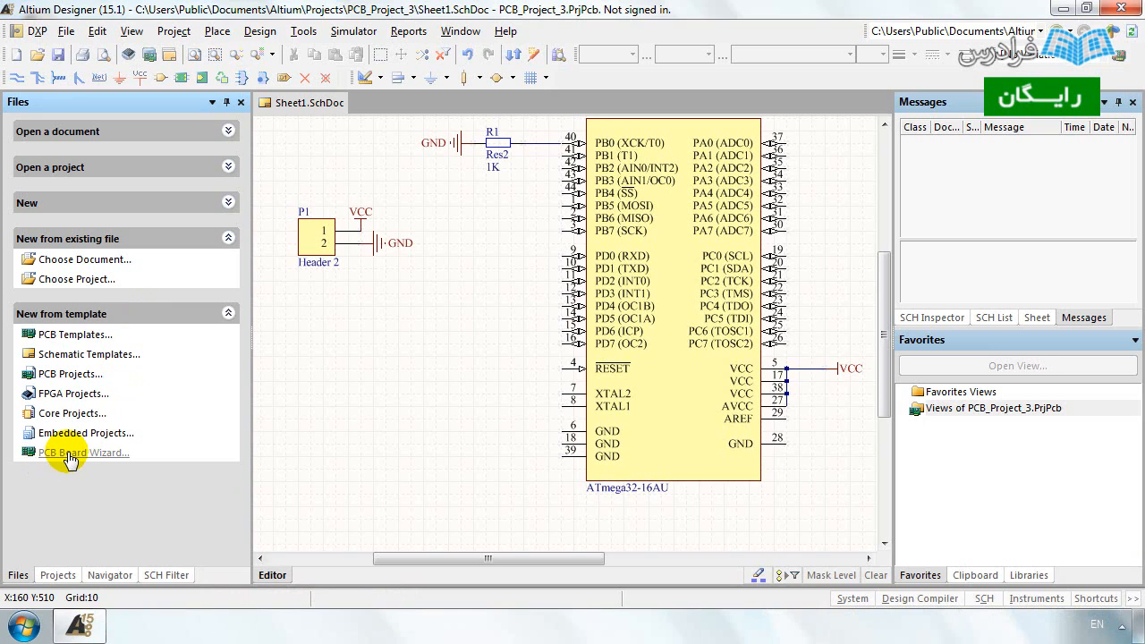
# Start the PCB Board Wizard and choose Metric as the board's measurement units.
pyautogui.click(71, 454)
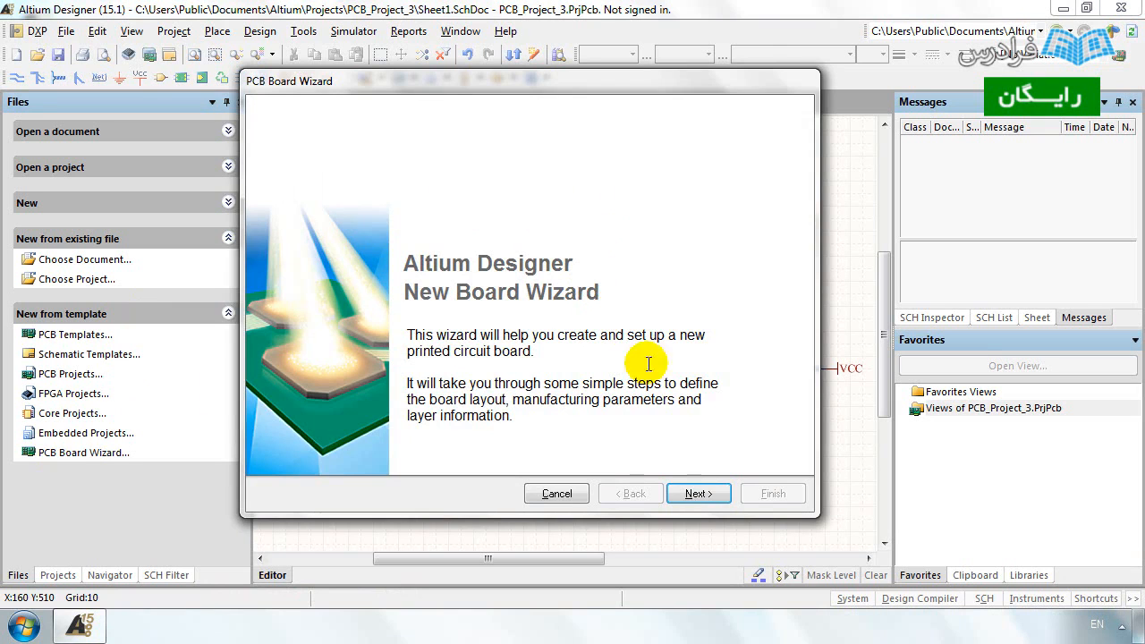
pyautogui.click(691, 494)
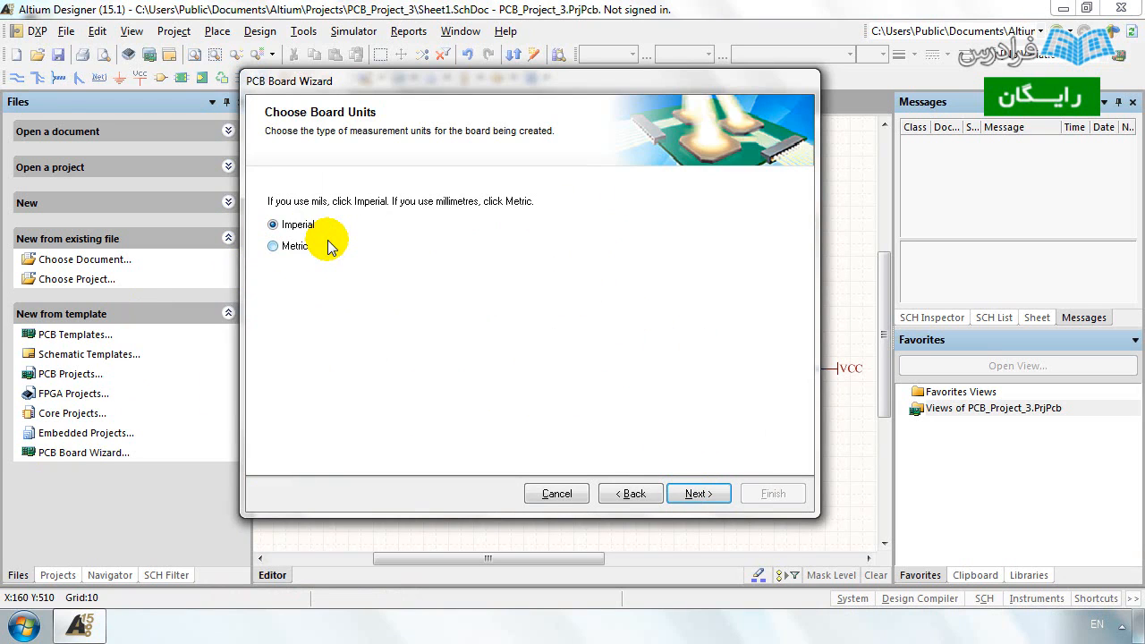
pyautogui.click(296, 255)
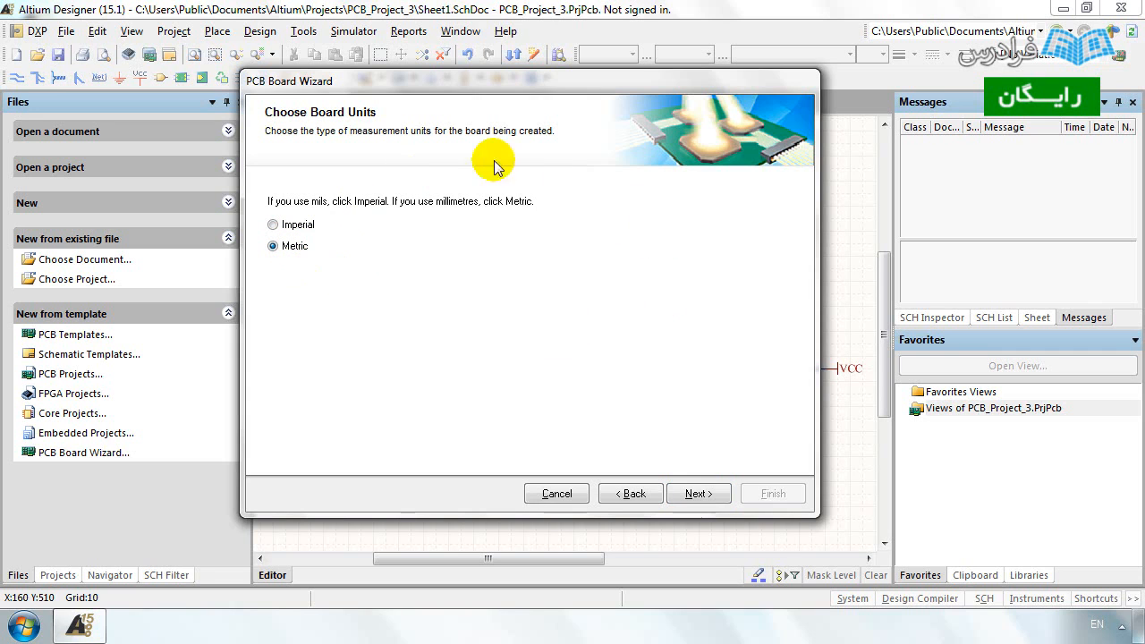
pyautogui.click(309, 224)
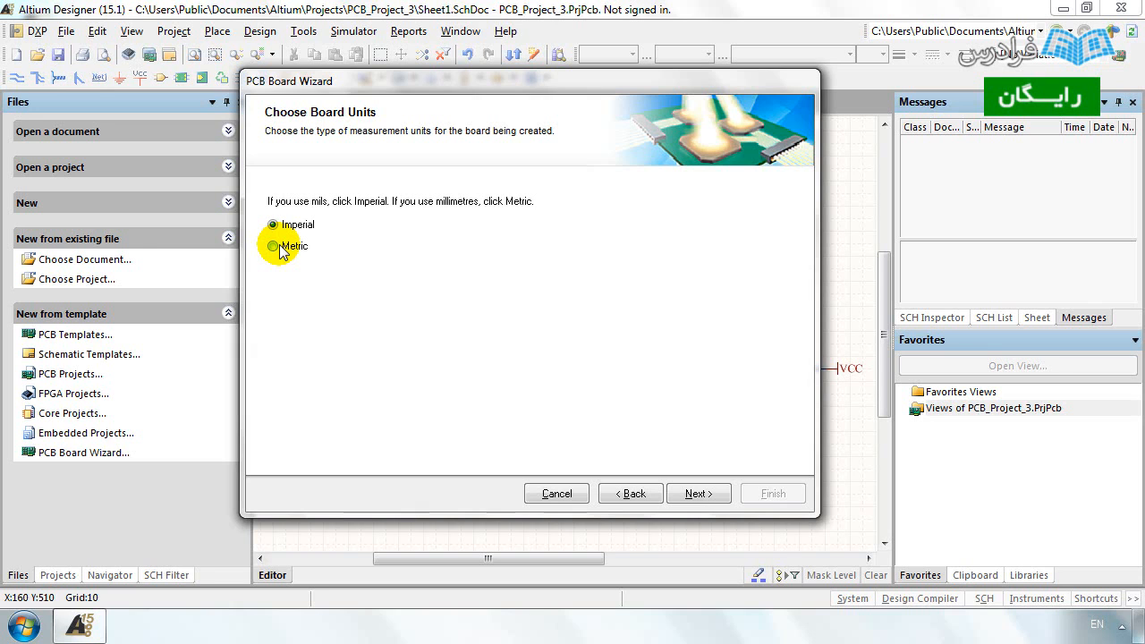
pyautogui.click(277, 248)
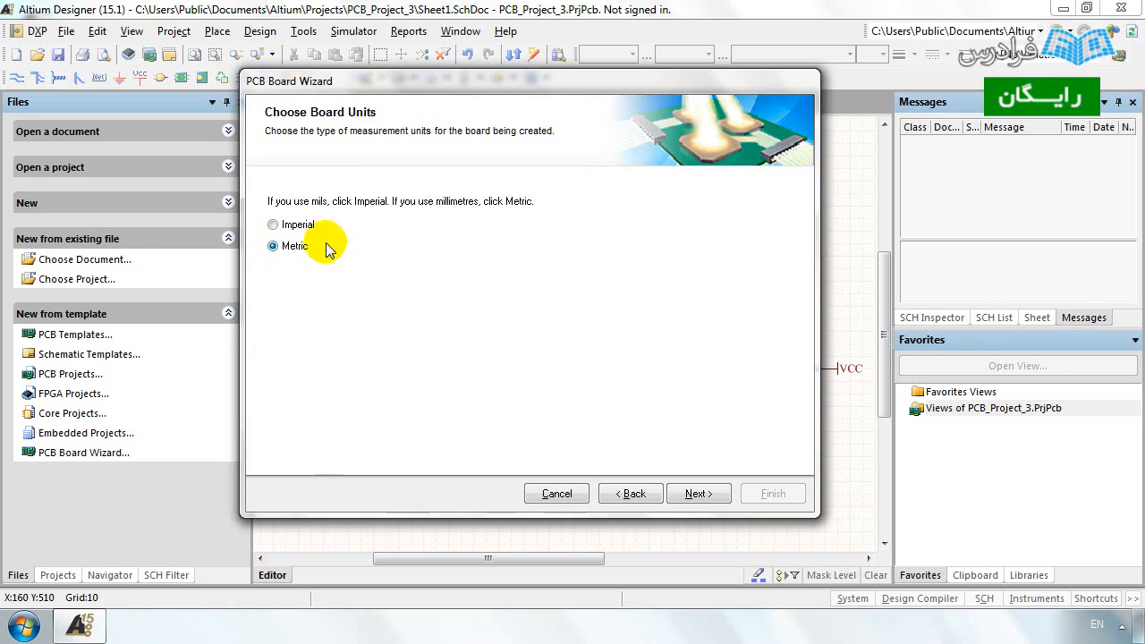
# Look through the predefined board profiles and select the [Custom] profile.
pyautogui.click(694, 491)
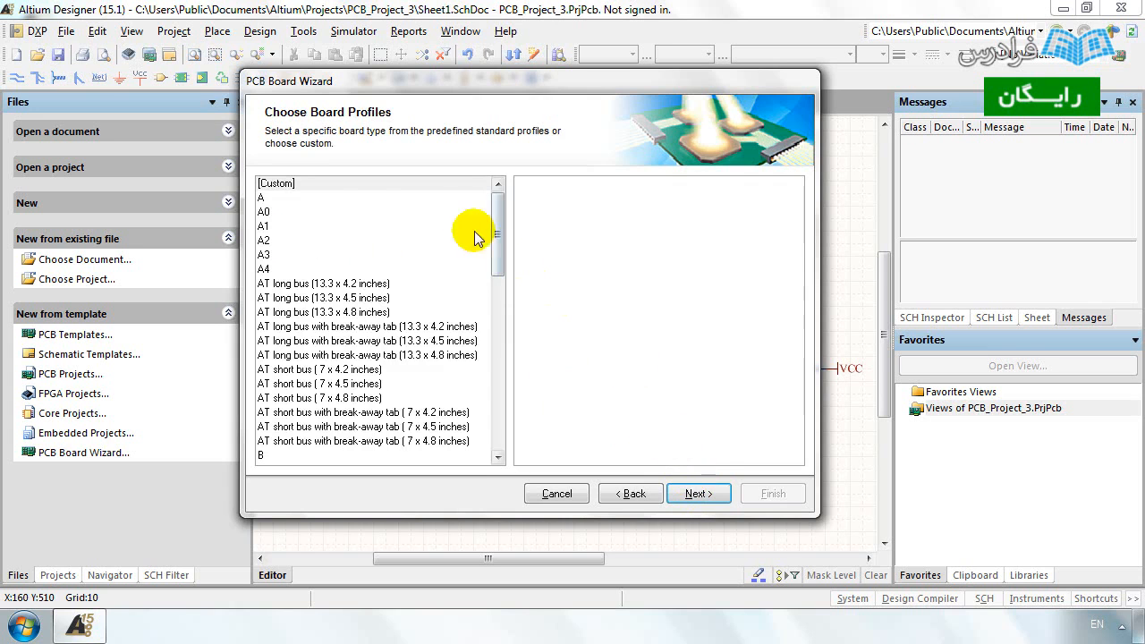
pyautogui.moveTo(501, 209); pyautogui.dragTo(480, 427)
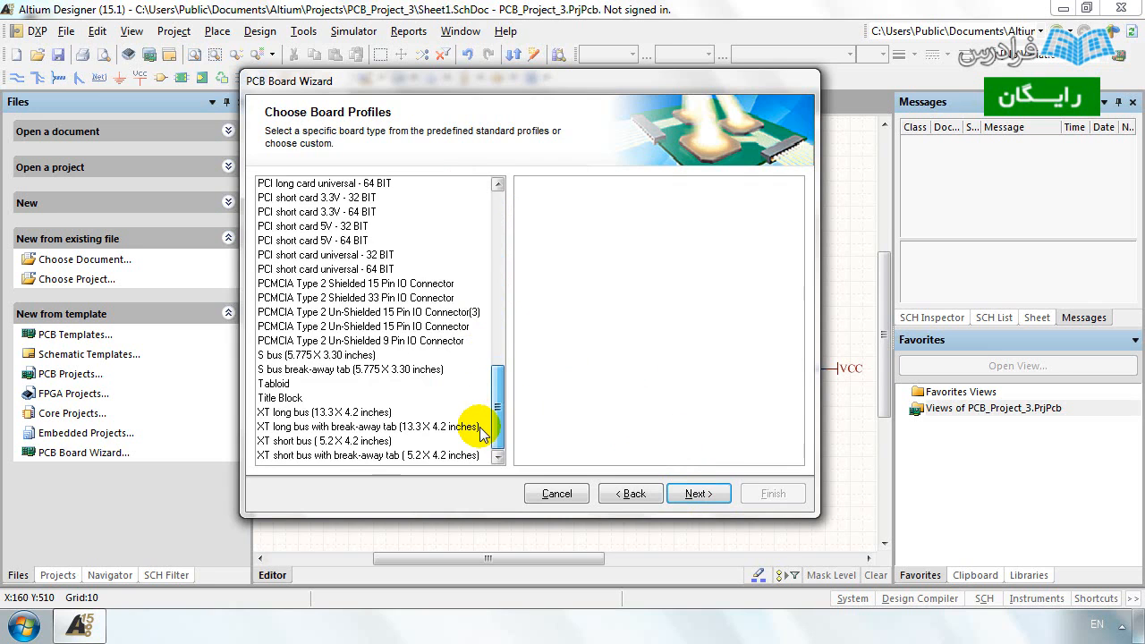
pyautogui.moveTo(480, 427); pyautogui.dragTo(441, 289)
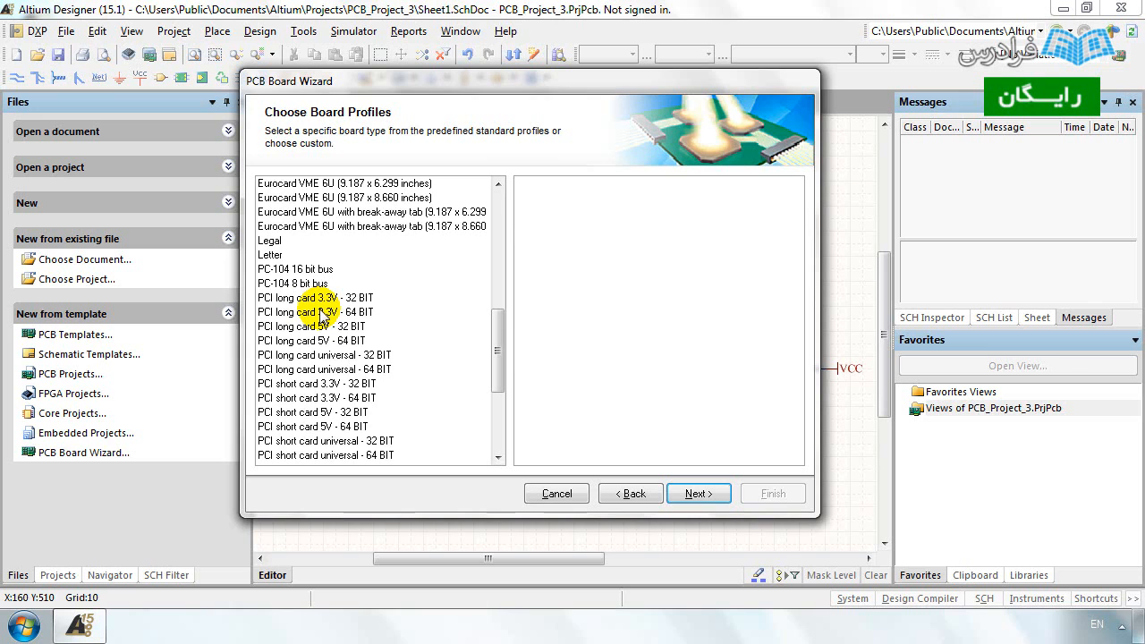
pyautogui.click(499, 202)
pyautogui.click(376, 183)
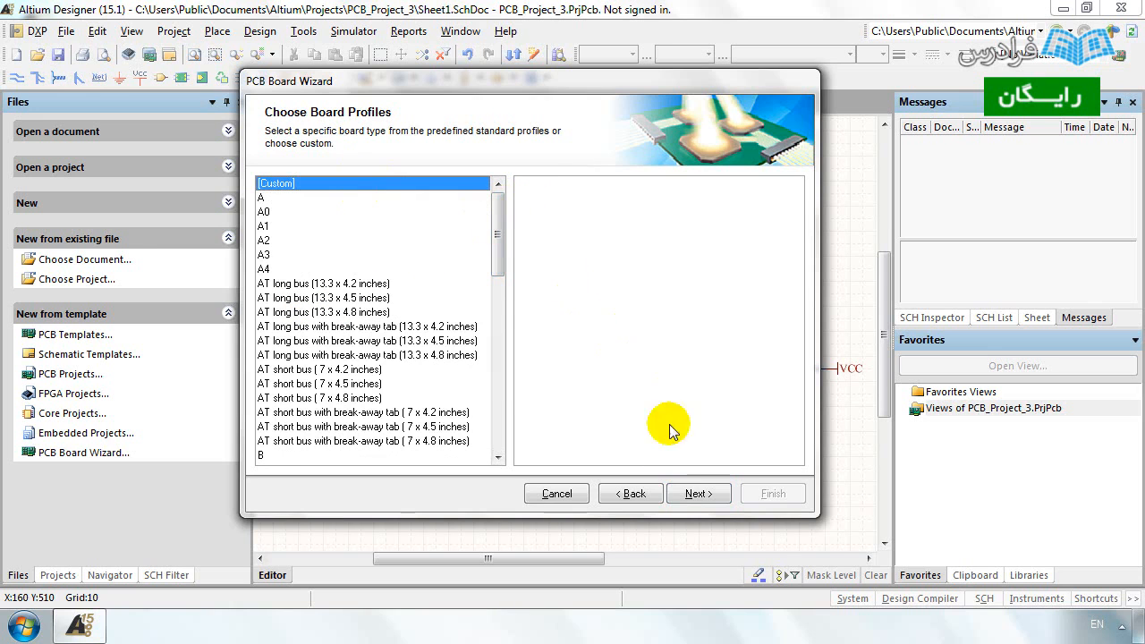
# Set the rectangular board's width and height to 100 mm each and its dimension layer to None.
pyautogui.click(696, 494)
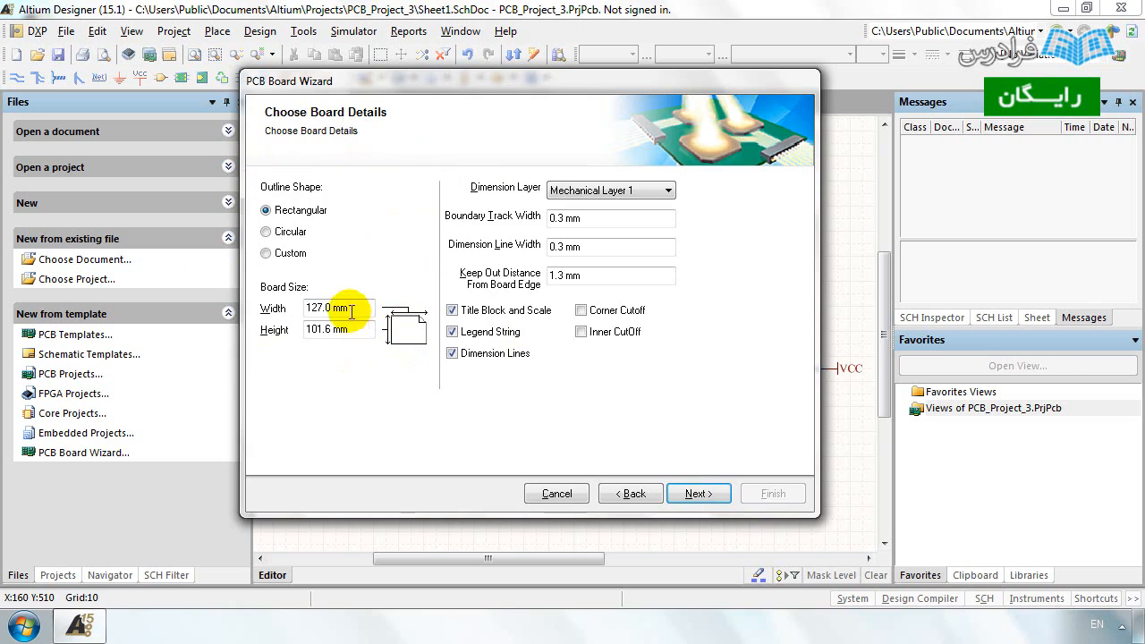
pyautogui.moveTo(349, 309); pyautogui.dragTo(224, 319)
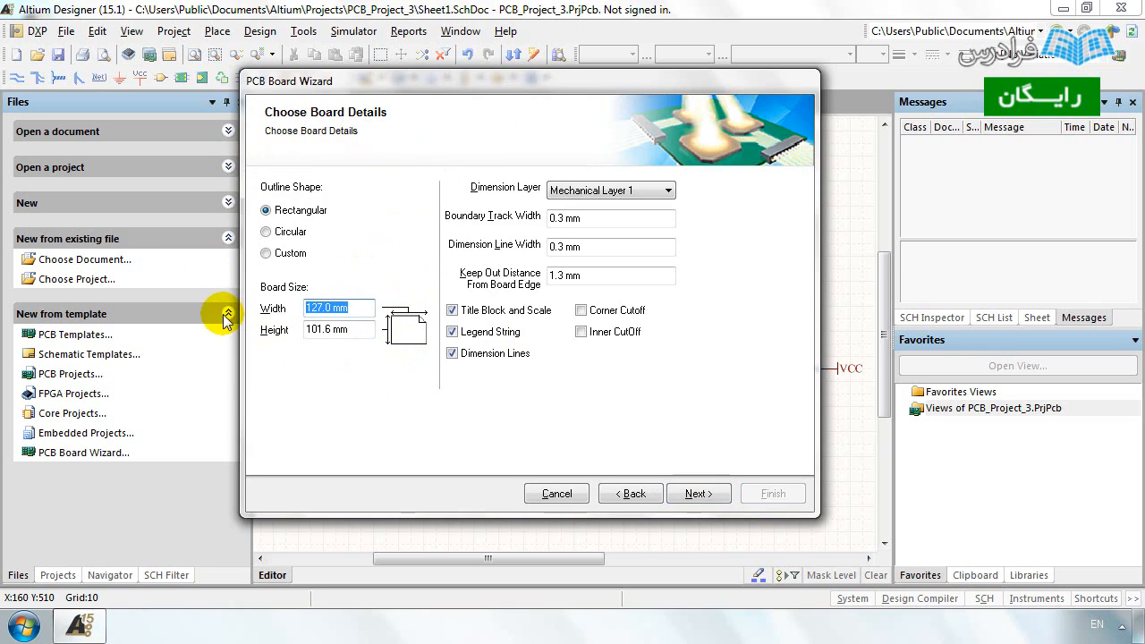
pyautogui.write('100')
pyautogui.press('Tab')
pyautogui.write('100.0 mm')
pyautogui.press('Tab')
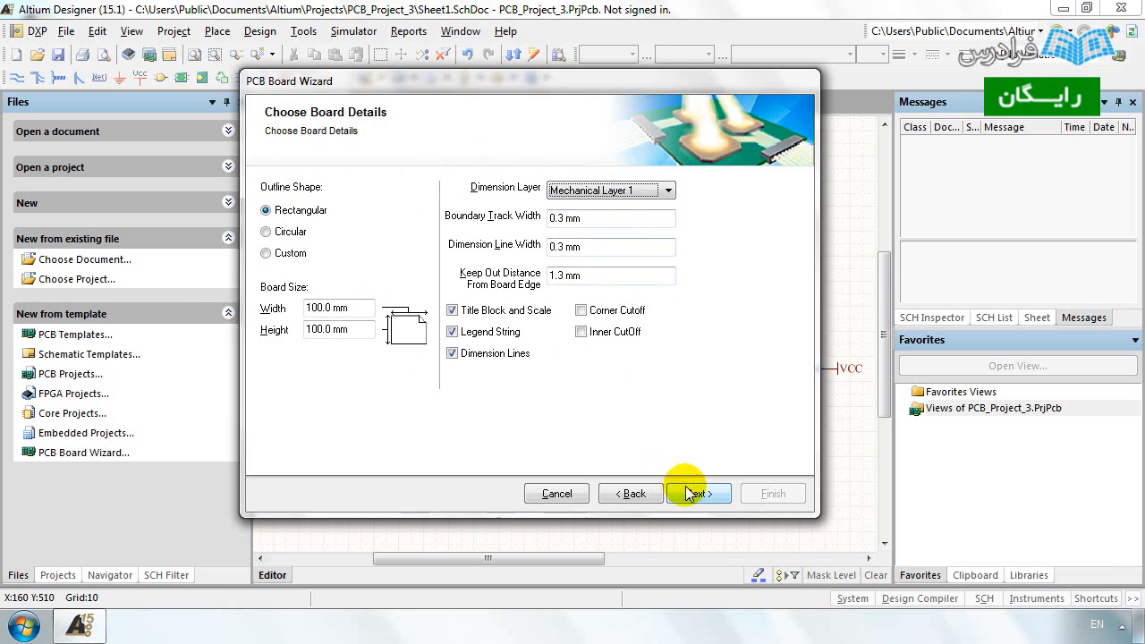
pyautogui.scroll(1, 710, 493)
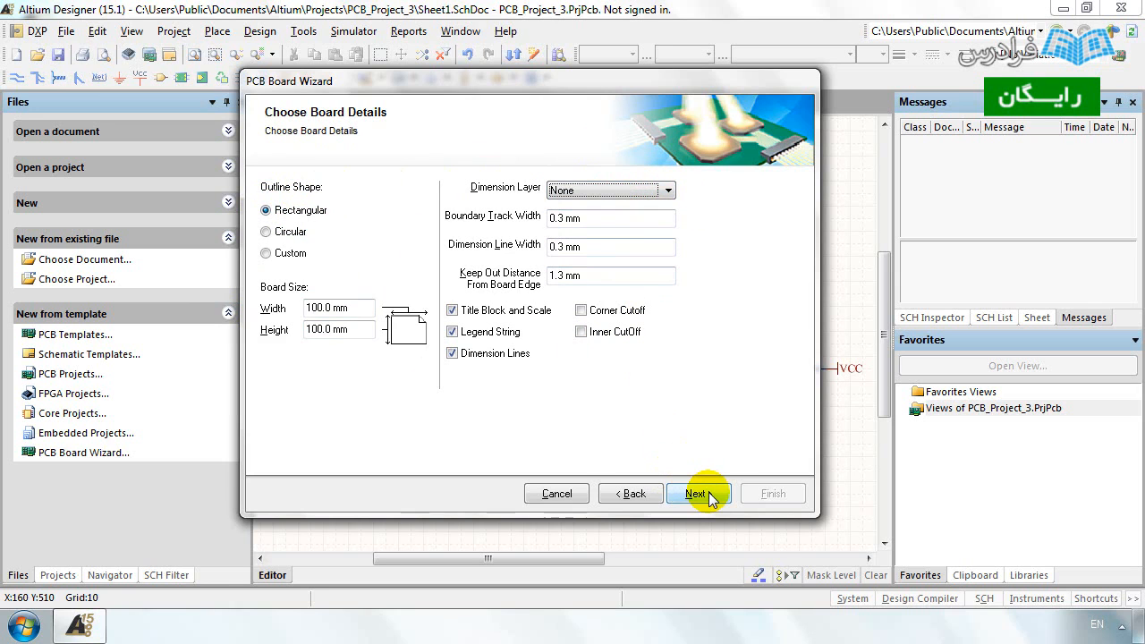
# Accept the board details and set the number of power planes to 0.
pyautogui.click(697, 494)
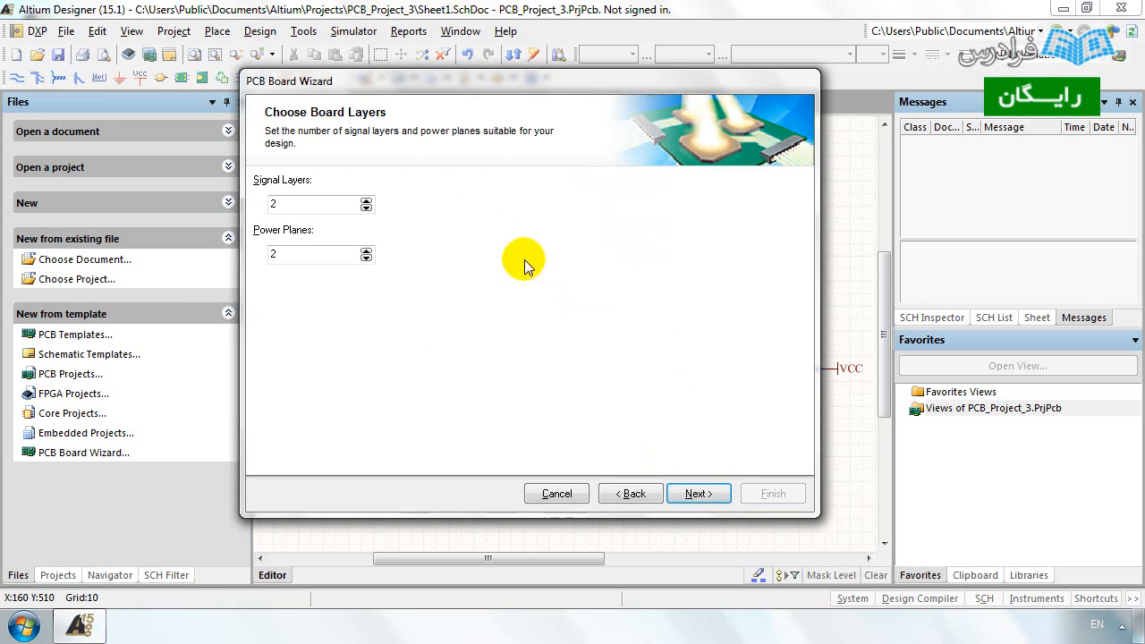
pyautogui.doubleClick(305, 259)
pyautogui.write('0')
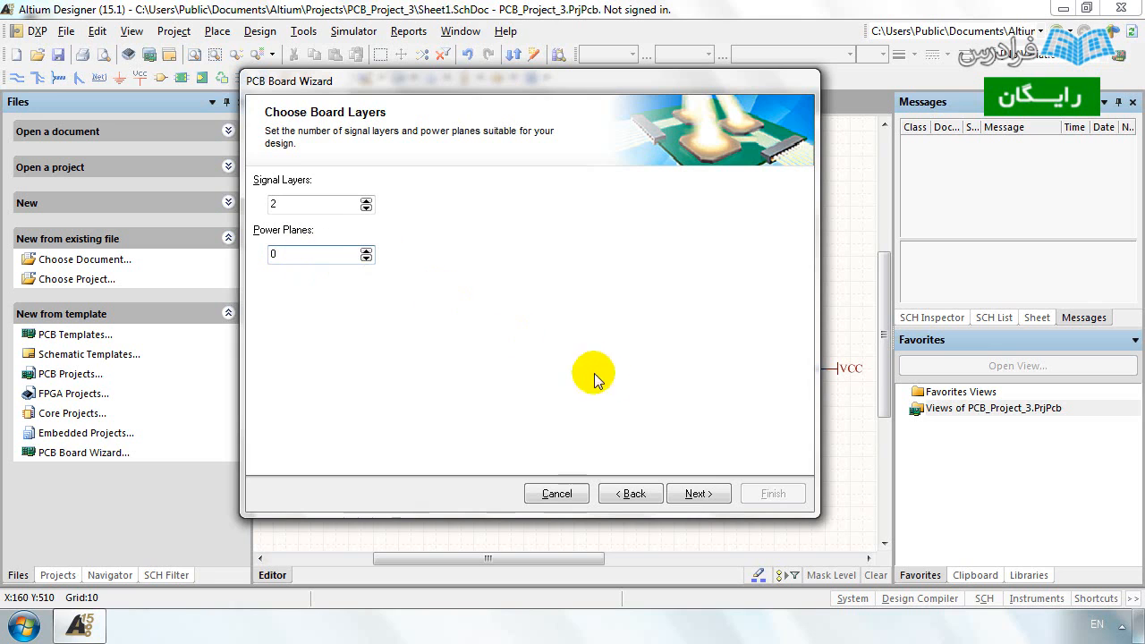
# Accept the board layer counts and choose Thruhole Vias only as the routing via style.
pyautogui.click(699, 495)
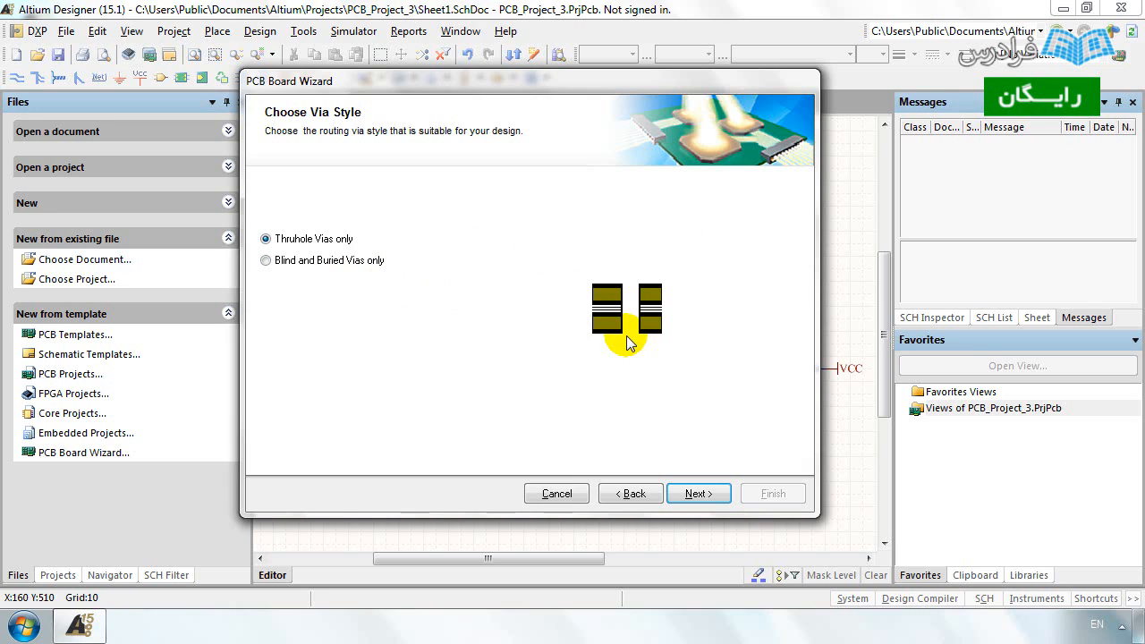
pyautogui.click(353, 261)
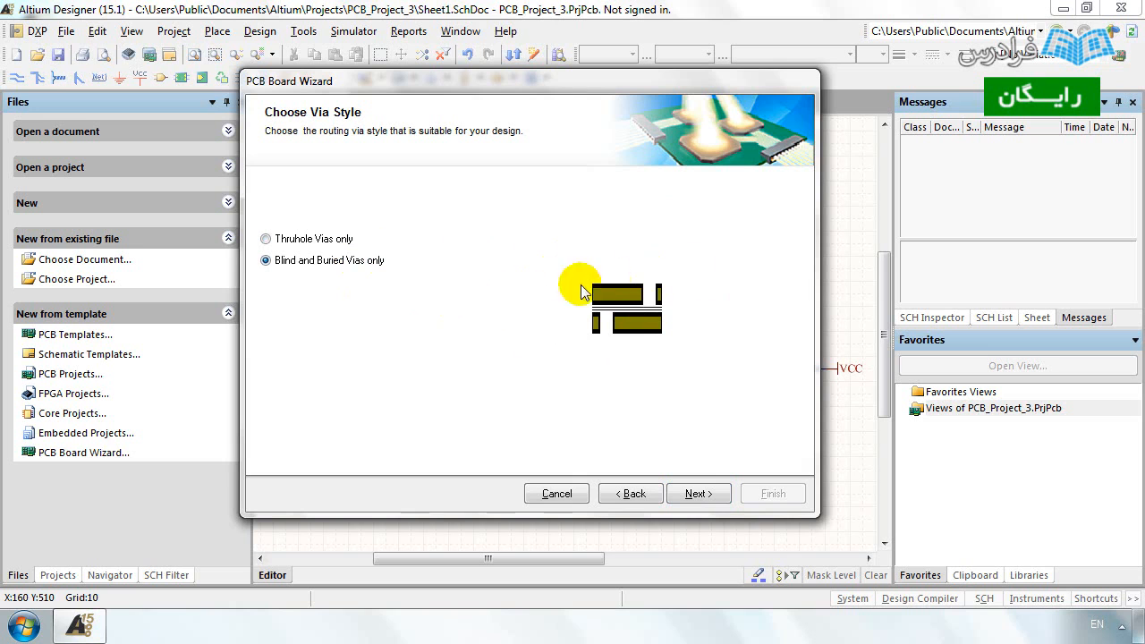
pyautogui.click(329, 239)
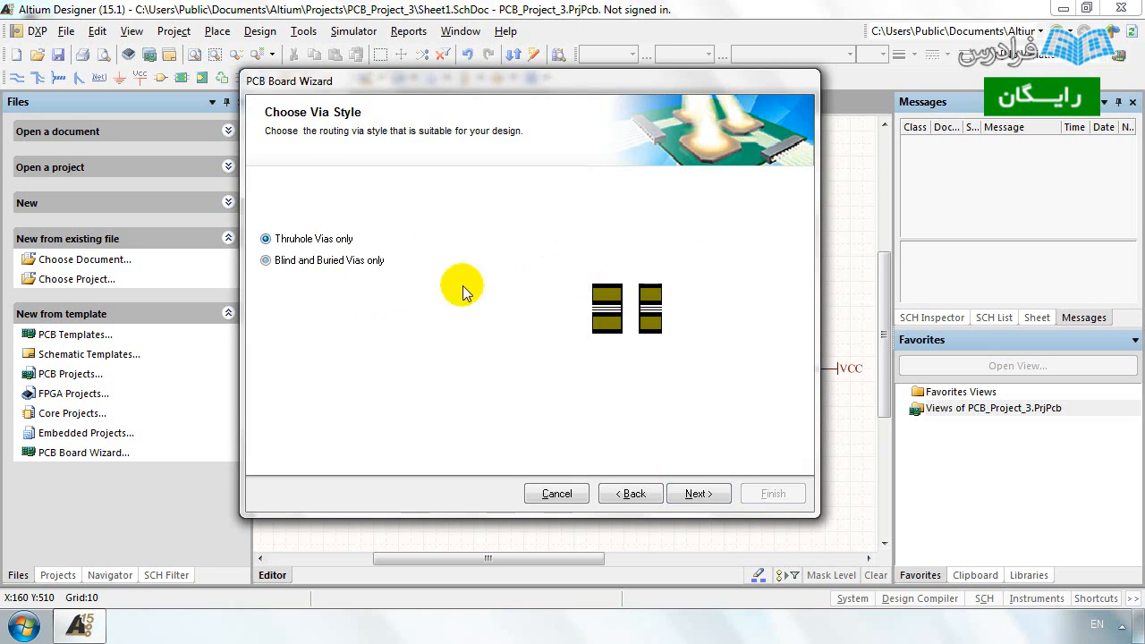
pyautogui.click(698, 492)
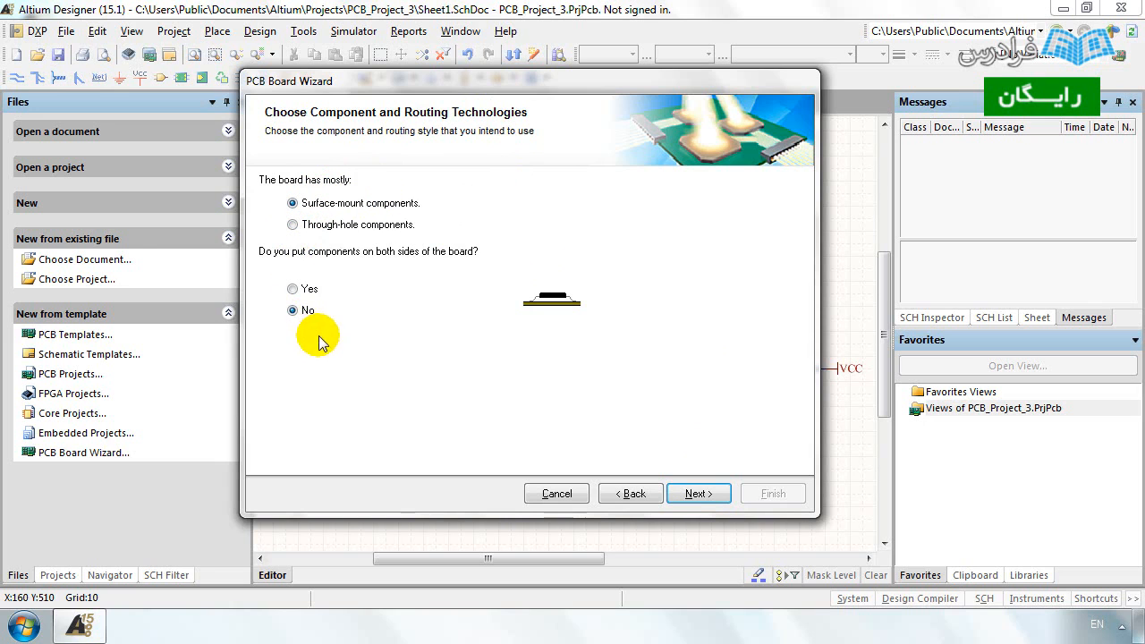
# Keep surface-mount components on one side of the board only, and finish the wizard with the default track and via sizes.
pyautogui.click(298, 292)
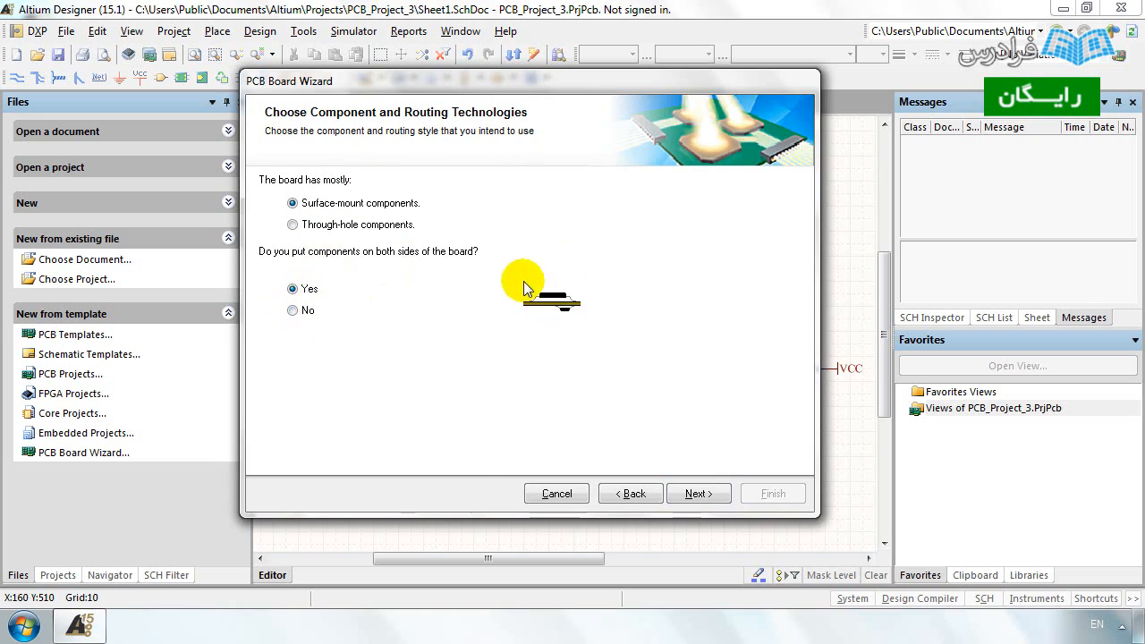
pyautogui.click(294, 309)
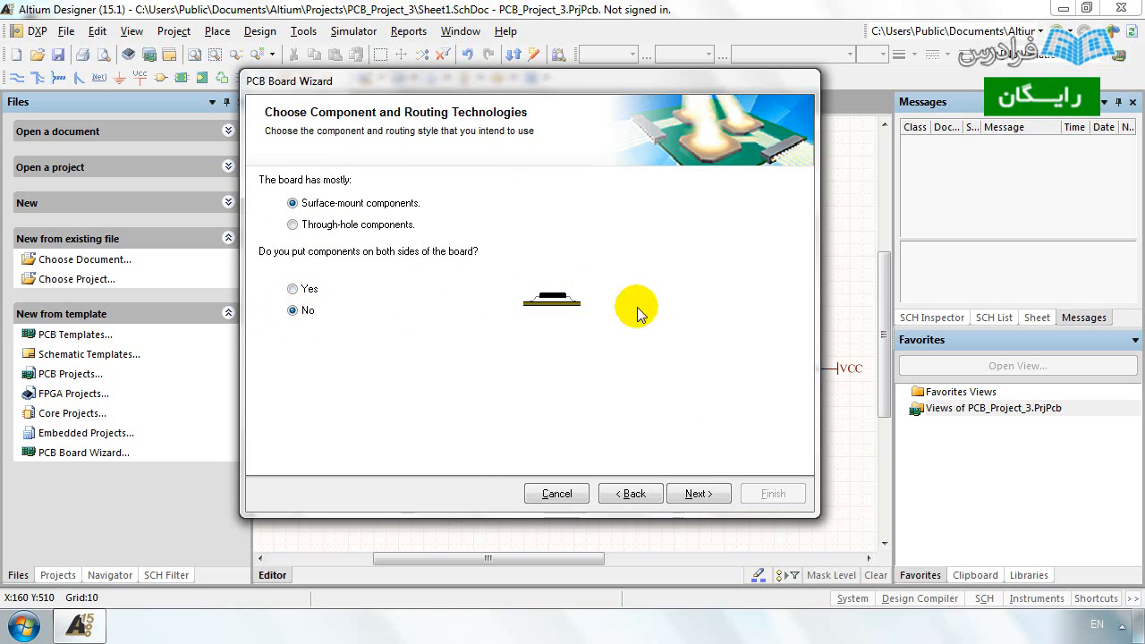
pyautogui.click(687, 493)
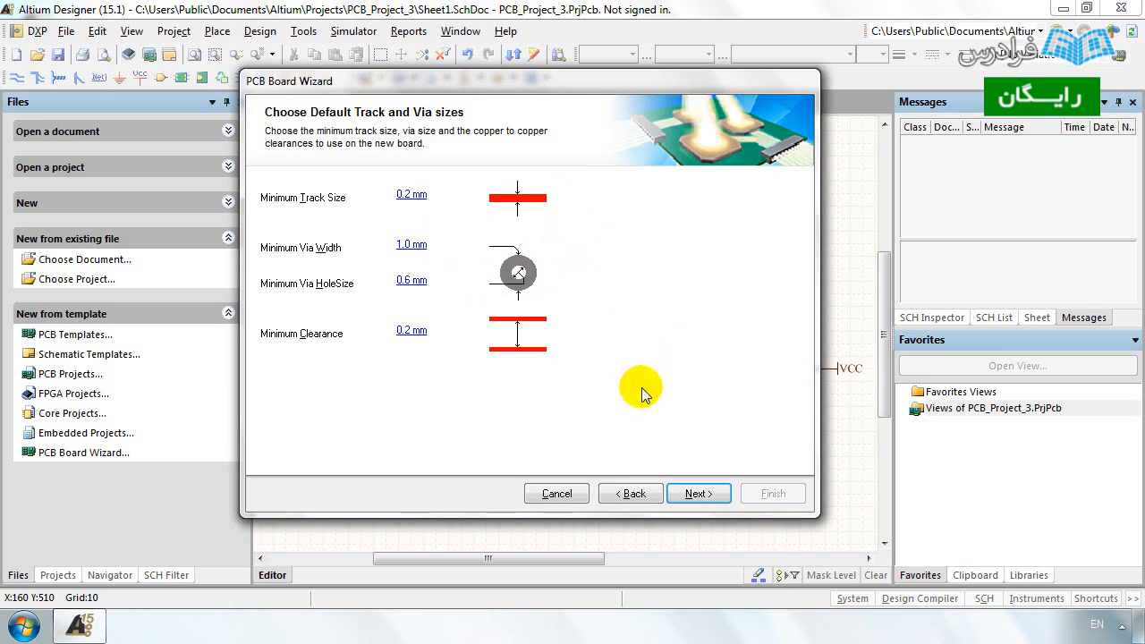
pyautogui.click(711, 498)
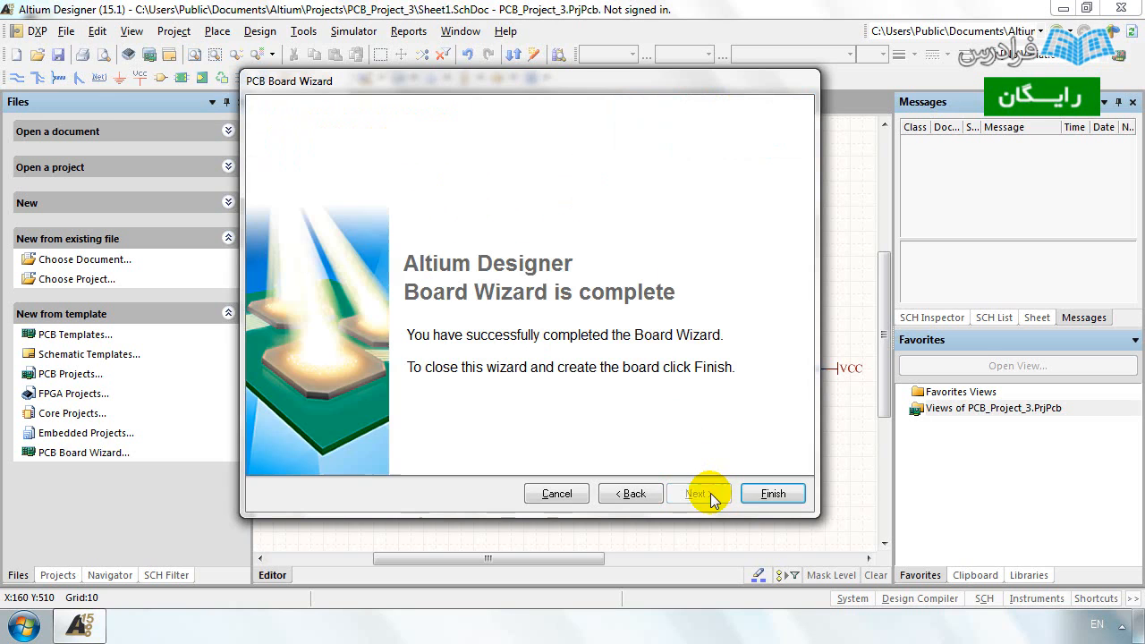
pyautogui.click(761, 493)
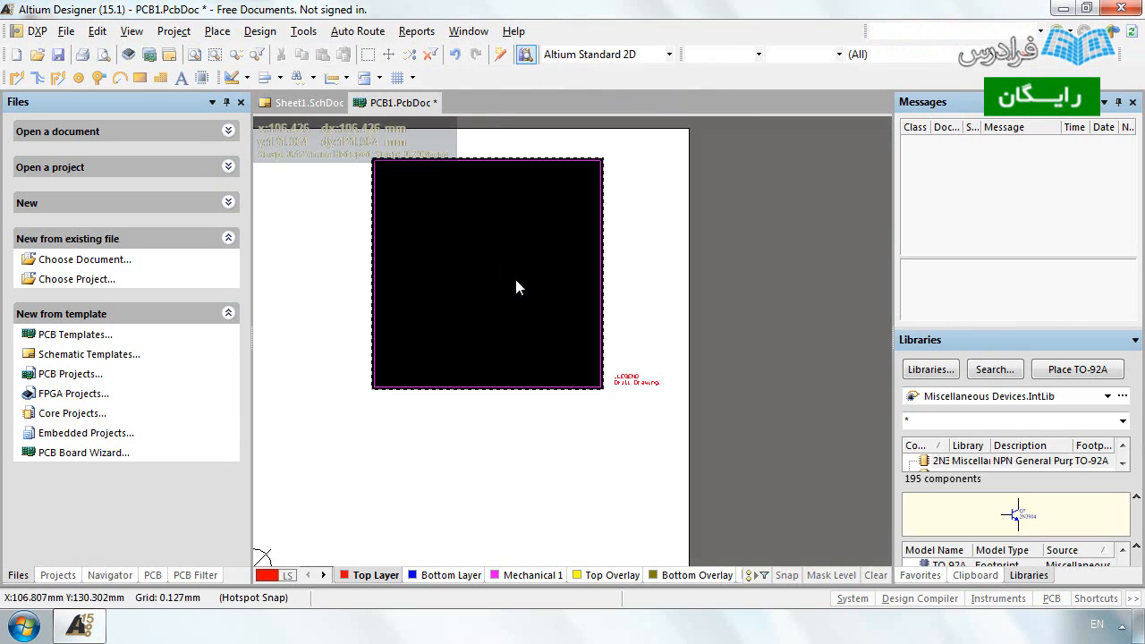
# Examine the outline and edges of the new blank board and the sheet around it.
pyautogui.keyDown('ctrl'); pyautogui.scroll(2, 447, 225); pyautogui.keyUp('ctrl')
pyautogui.keyDown('shift'); pyautogui.scroll(2, 478, 229); pyautogui.keyUp('shift')
pyautogui.keyDown('shift'); pyautogui.scroll(-3, 479, 229); pyautogui.keyUp('shift')
pyautogui.keyDown('shift'); pyautogui.scroll(1, 478, 229); pyautogui.keyUp('shift')
pyautogui.scroll(3, 479, 230)
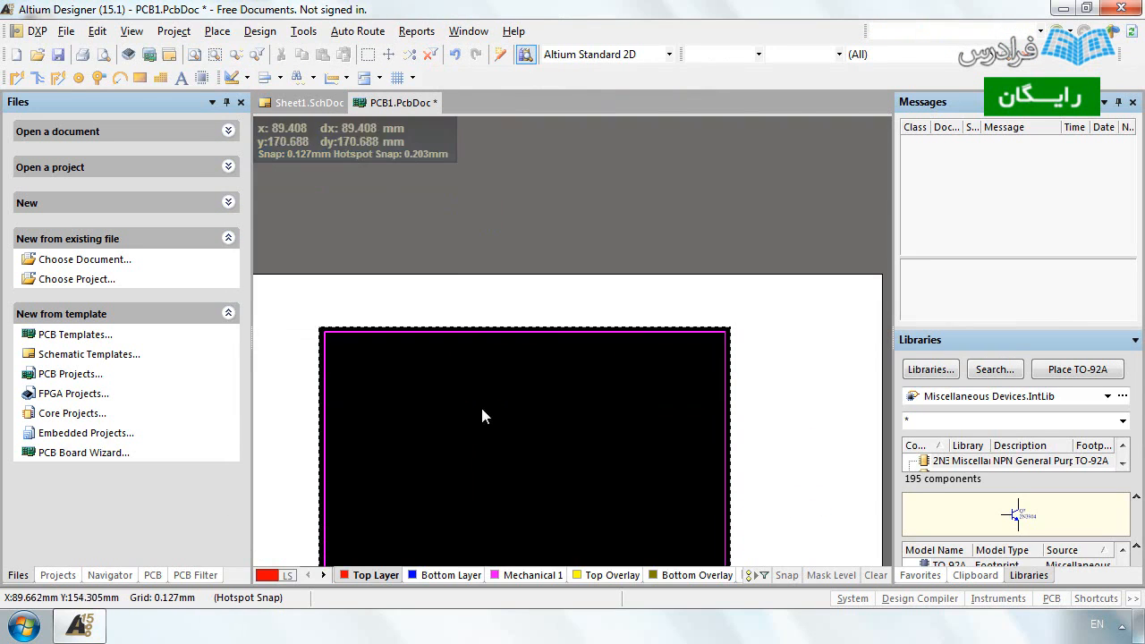
pyautogui.scroll(-5, 484, 407)
pyautogui.scroll(-1, 484, 402)
pyautogui.scroll(1, 484, 402)
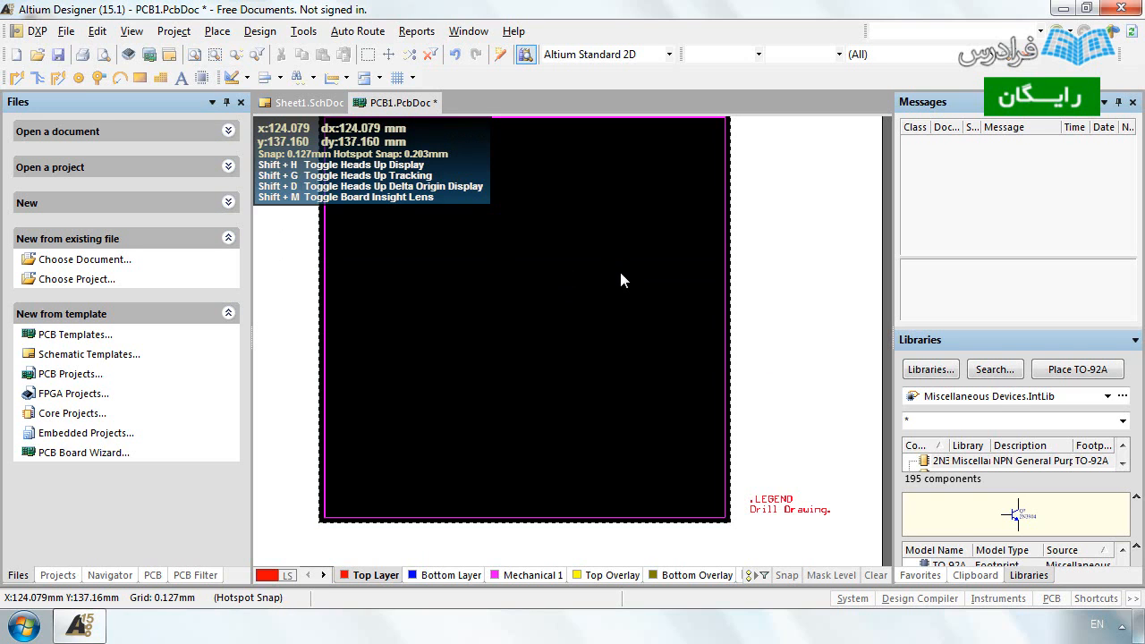
pyautogui.scroll(2, 624, 281)
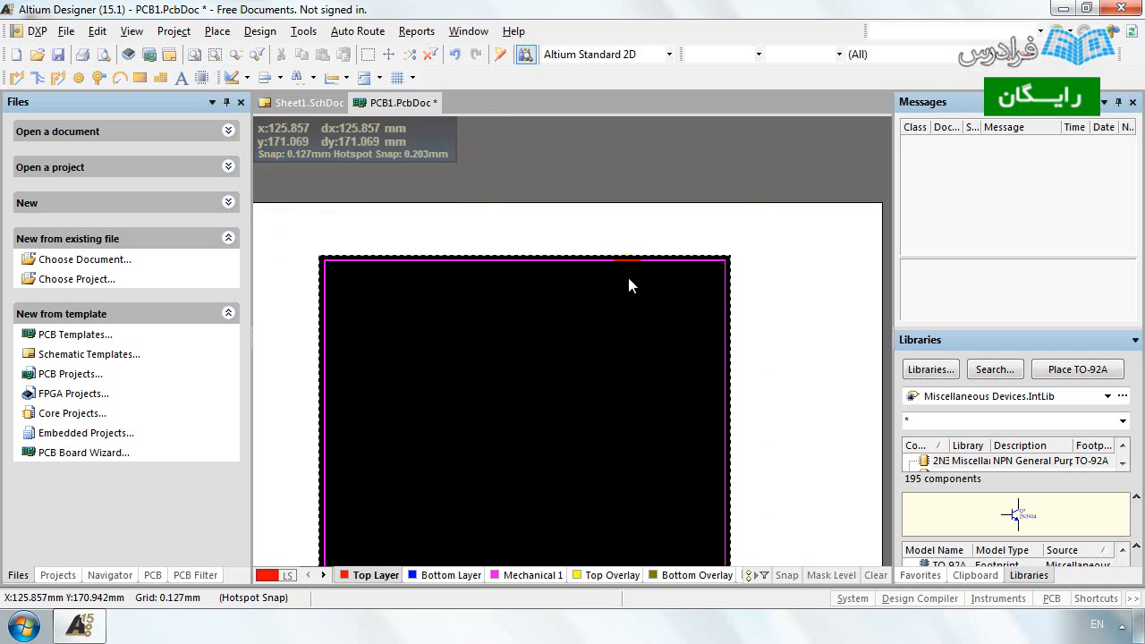
pyautogui.scroll(-3, 631, 295)
pyautogui.scroll(2, 610, 315)
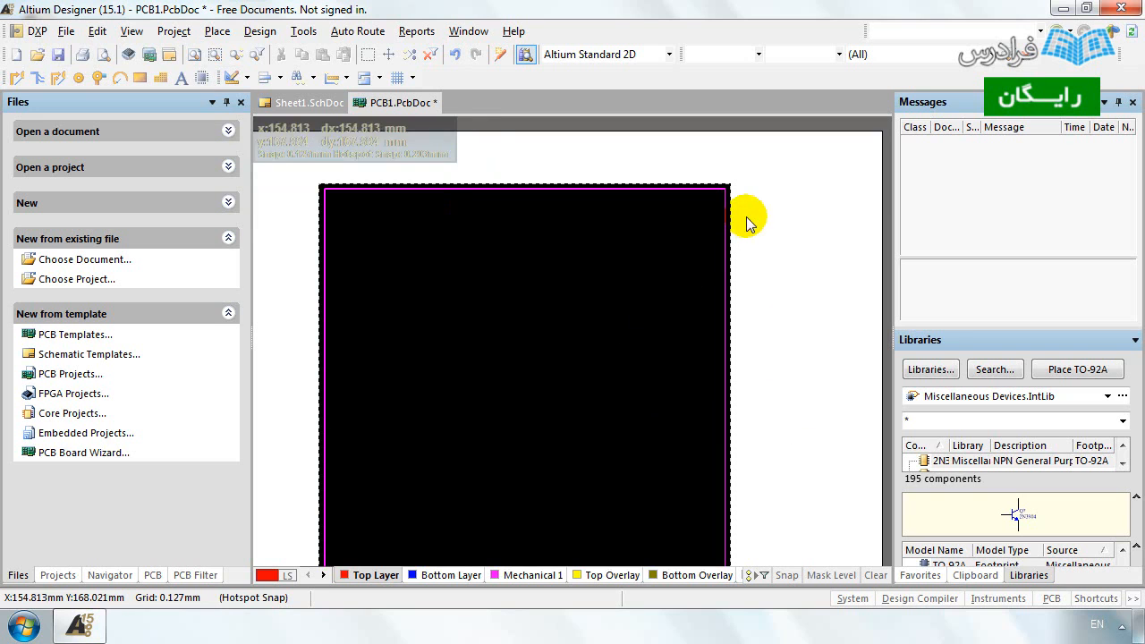
pyautogui.scroll(-2, 953, 101)
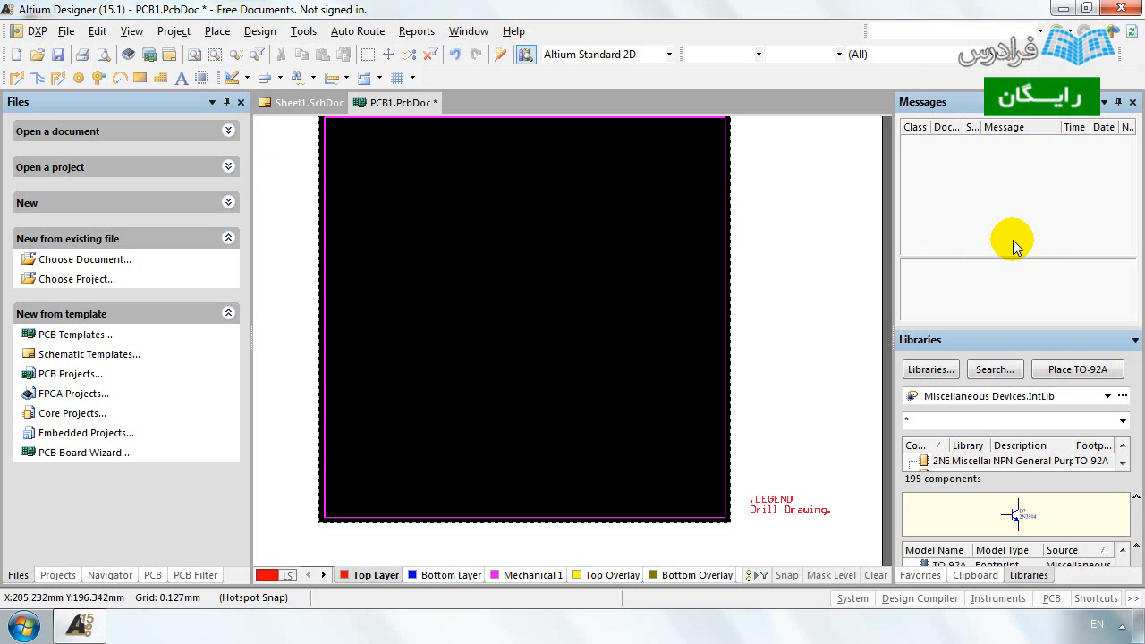
pyautogui.scroll(3, 1013, 240)
pyautogui.scroll(-3, 1012, 240)
pyautogui.scroll(1, 1013, 240)
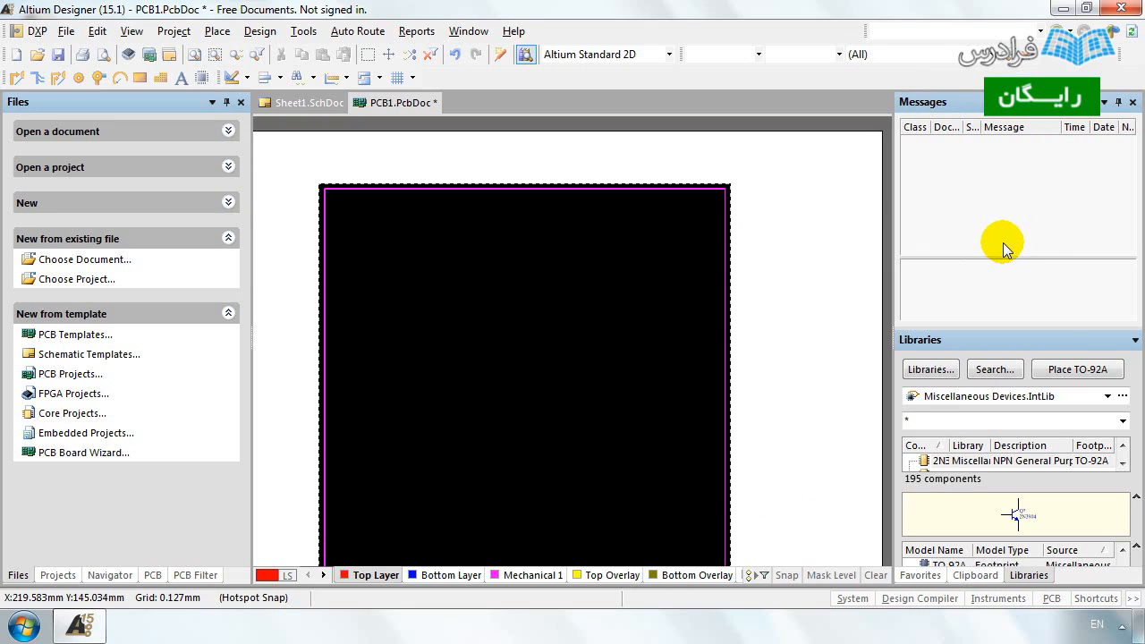
pyautogui.scroll(2, 1003, 242)
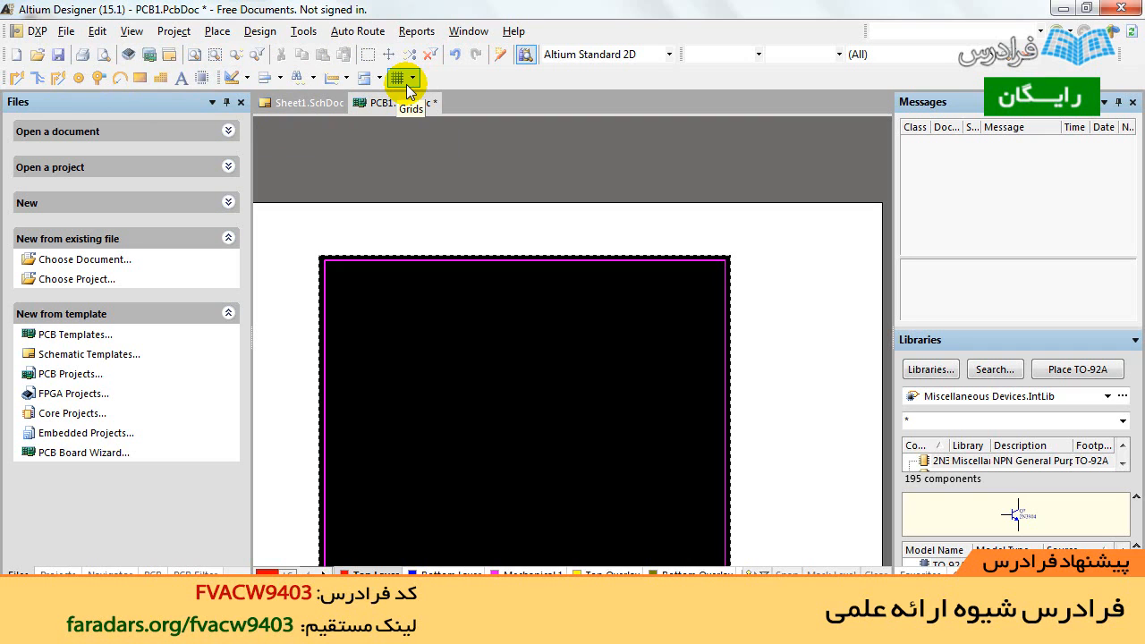
pyautogui.scroll(-3, 414, 127)
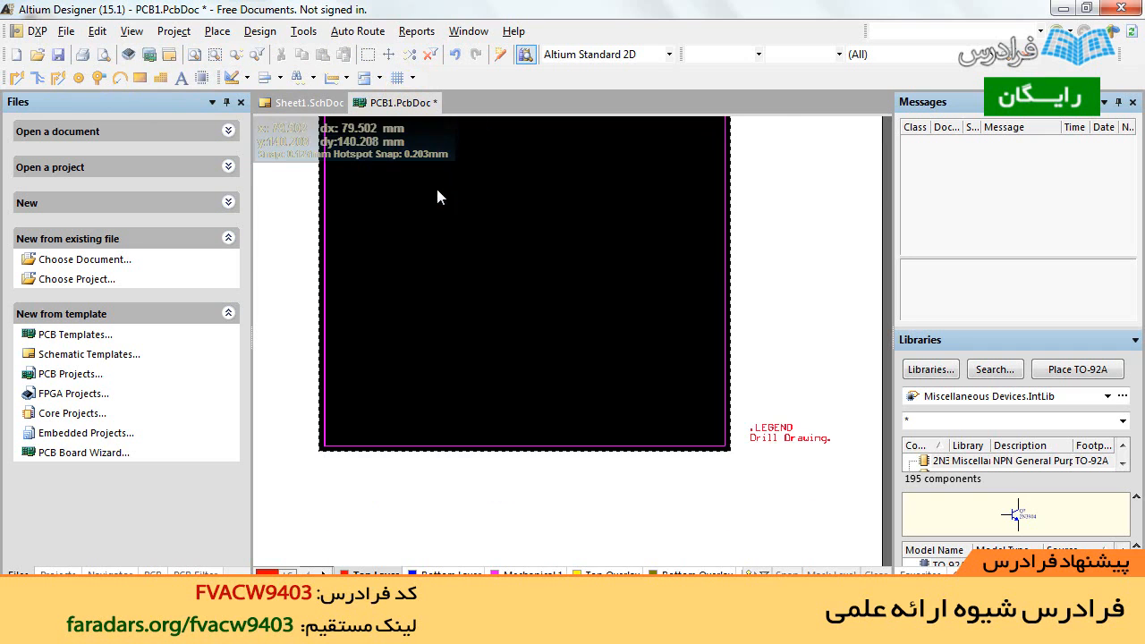
pyautogui.scroll(2, 453, 221)
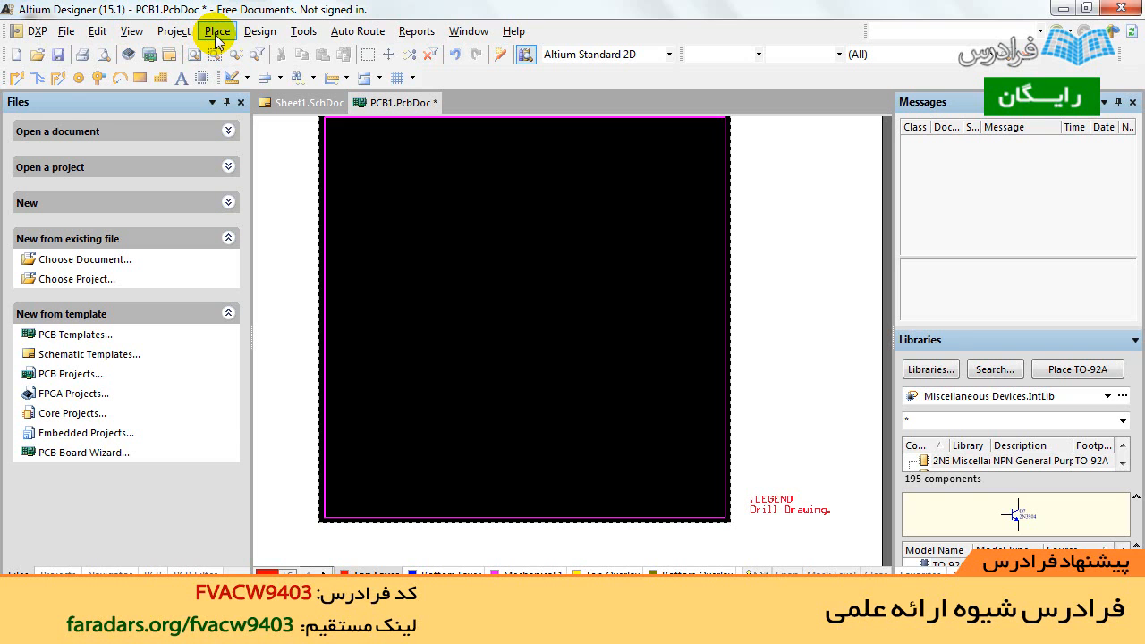
# Move the free document PCB1.PcbDoc into the PCB_Project_3.PrjPcb project.
pyautogui.click(261, 31)
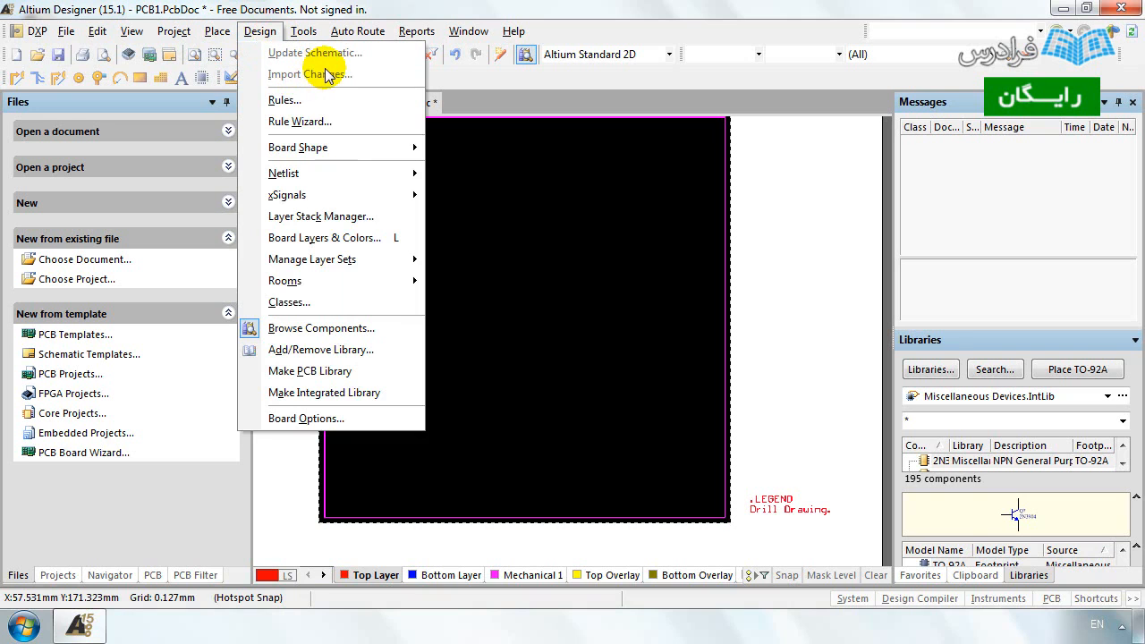
pyautogui.click(68, 580)
pyautogui.click(59, 575)
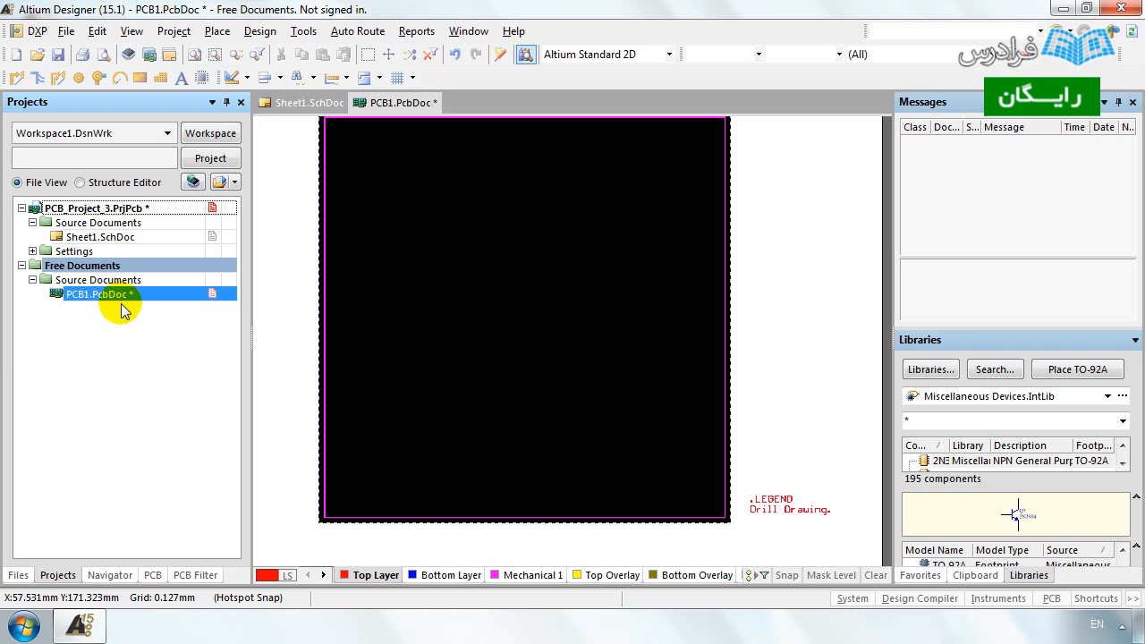
pyautogui.moveTo(61, 292); pyautogui.dragTo(81, 208)
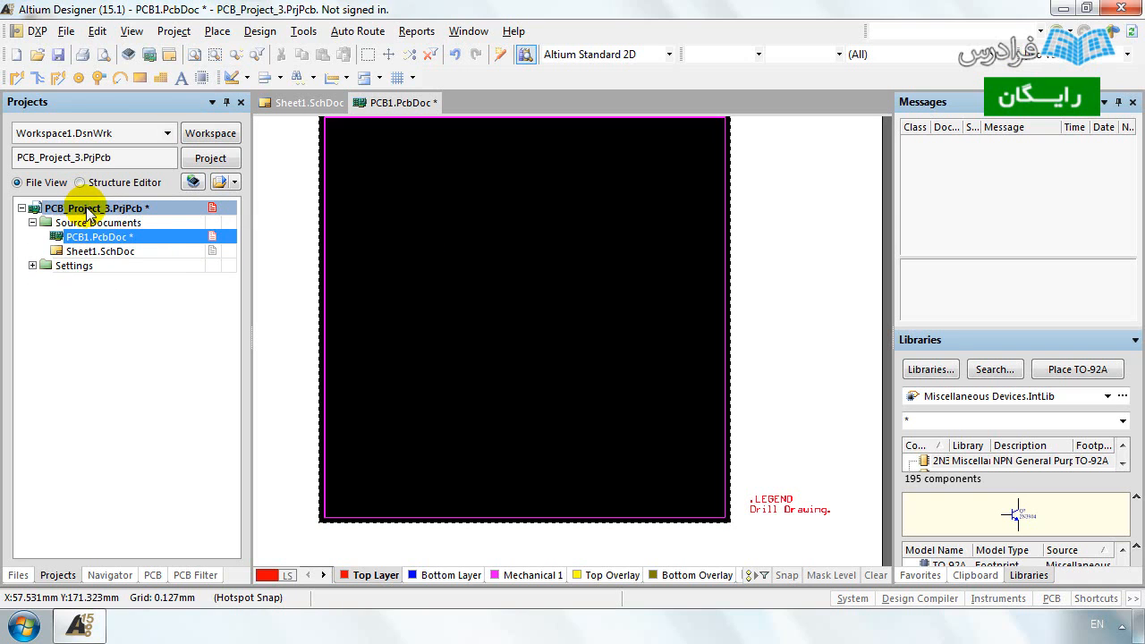
# Save all documents, storing the board file as PCB1 in the PCB_Project_3 folder.
pyautogui.click(66, 31)
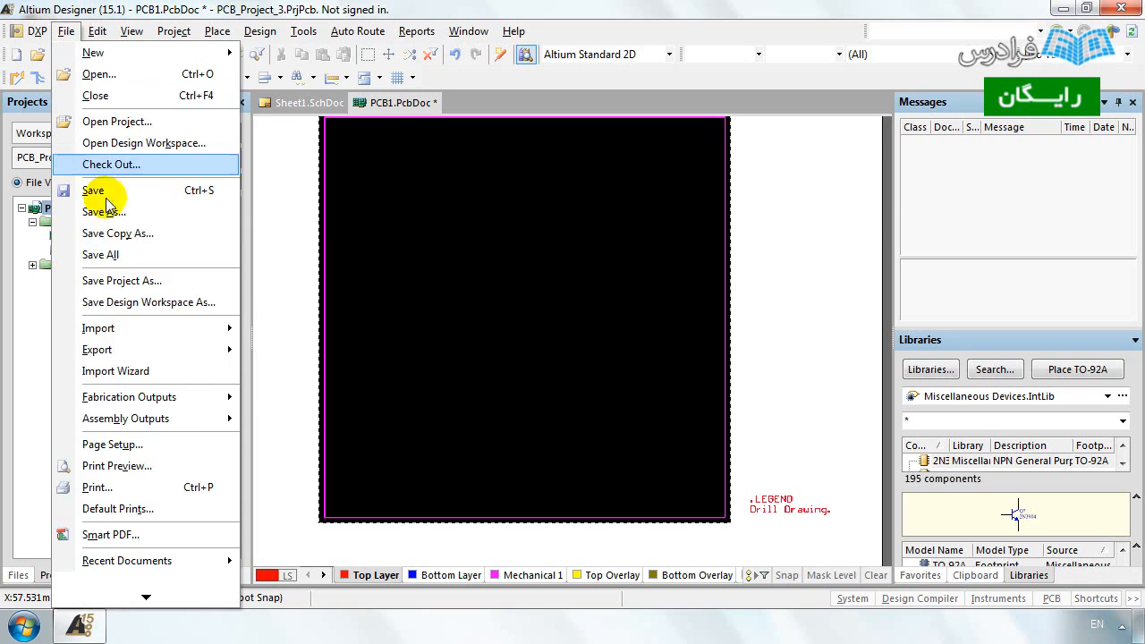
pyautogui.click(121, 255)
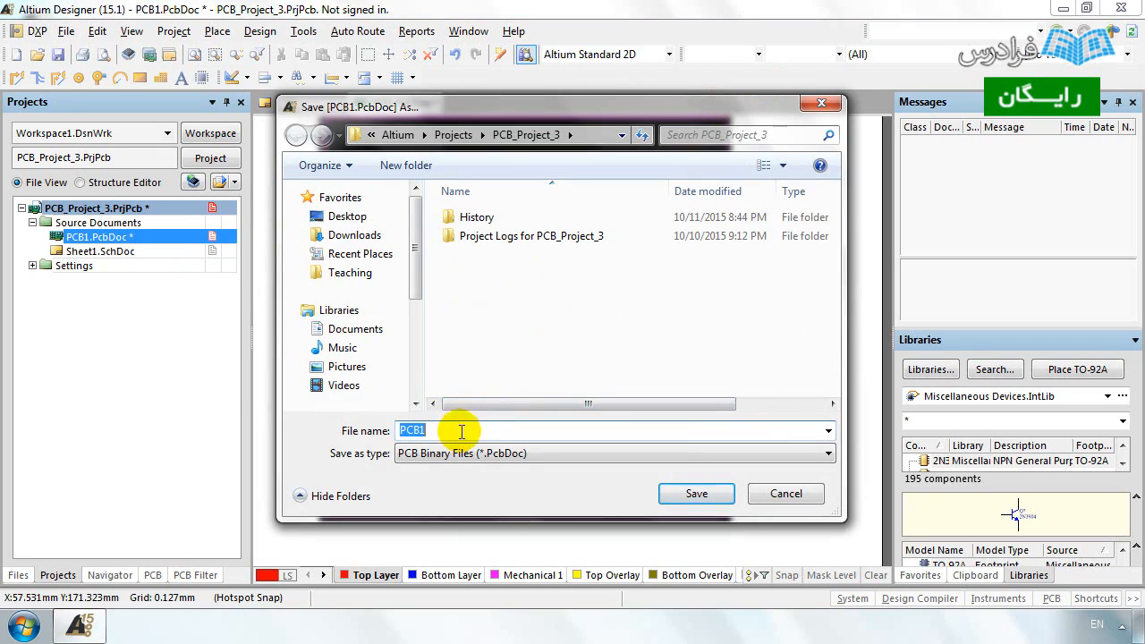
pyautogui.click(687, 492)
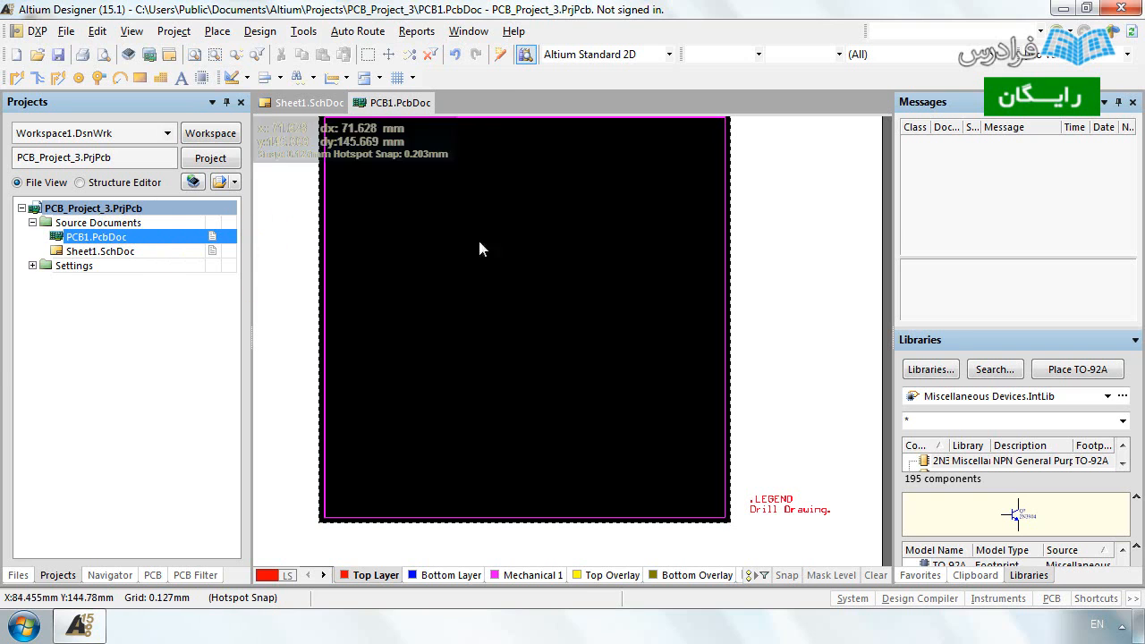
# Import the changes from PCB_Project_3.PrjPcb into the board and execute the engineering change order.
pyautogui.click(261, 32)
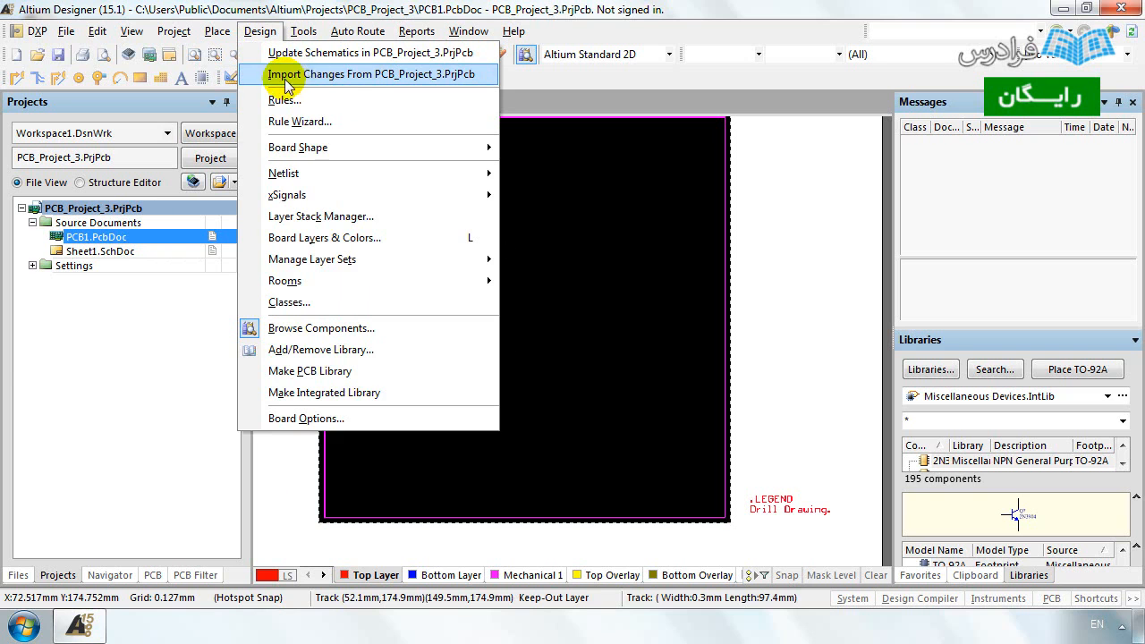
pyautogui.click(379, 79)
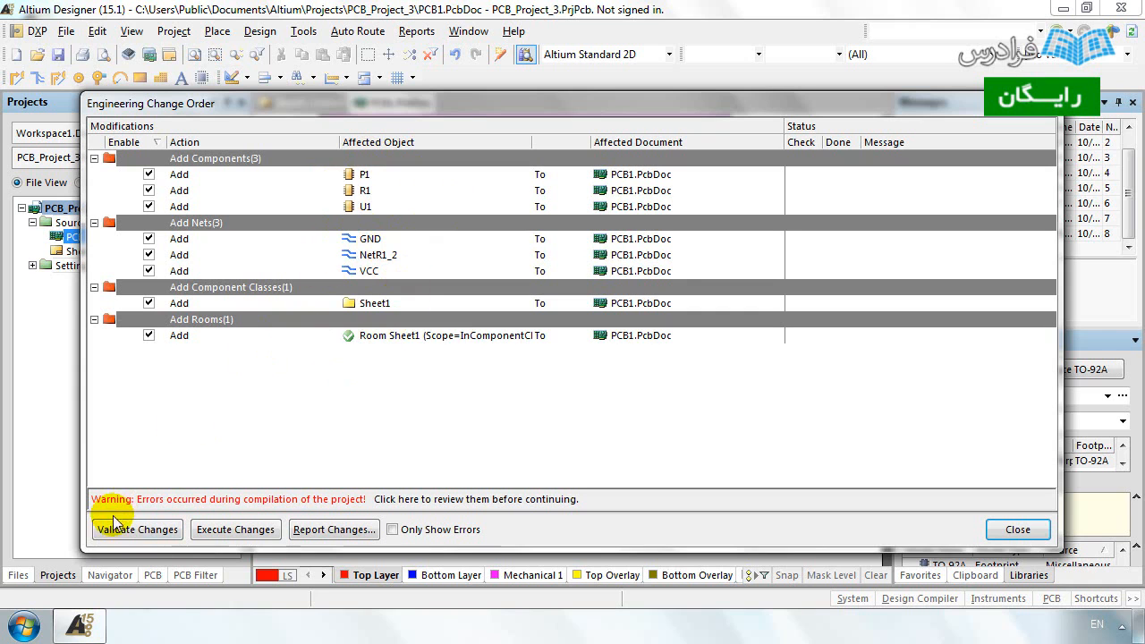
pyautogui.click(226, 532)
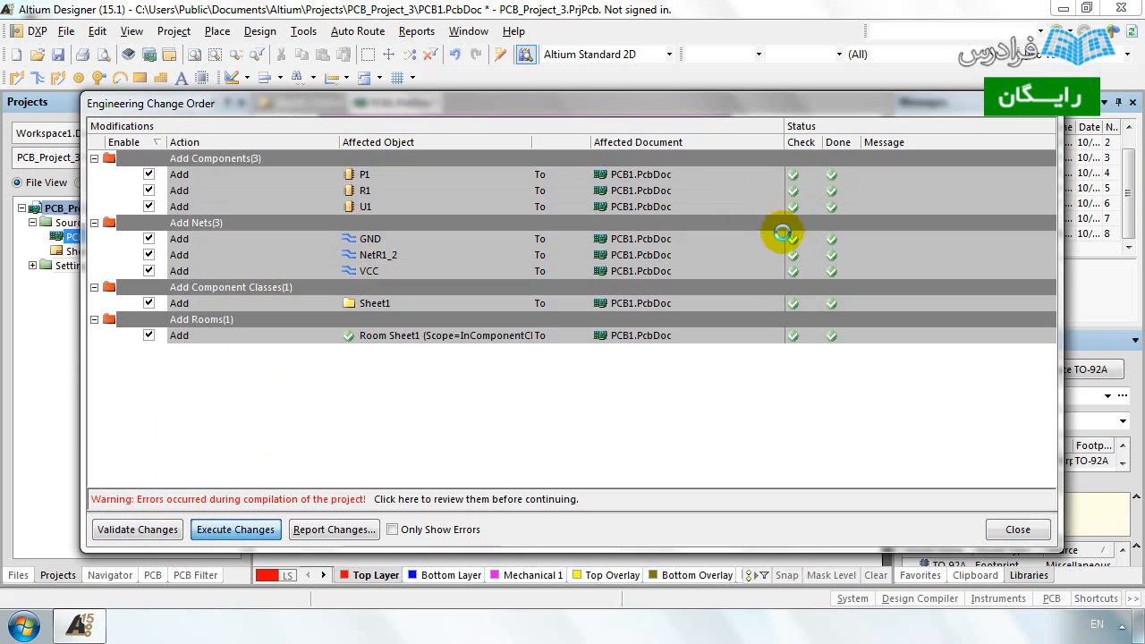
pyautogui.click(1015, 529)
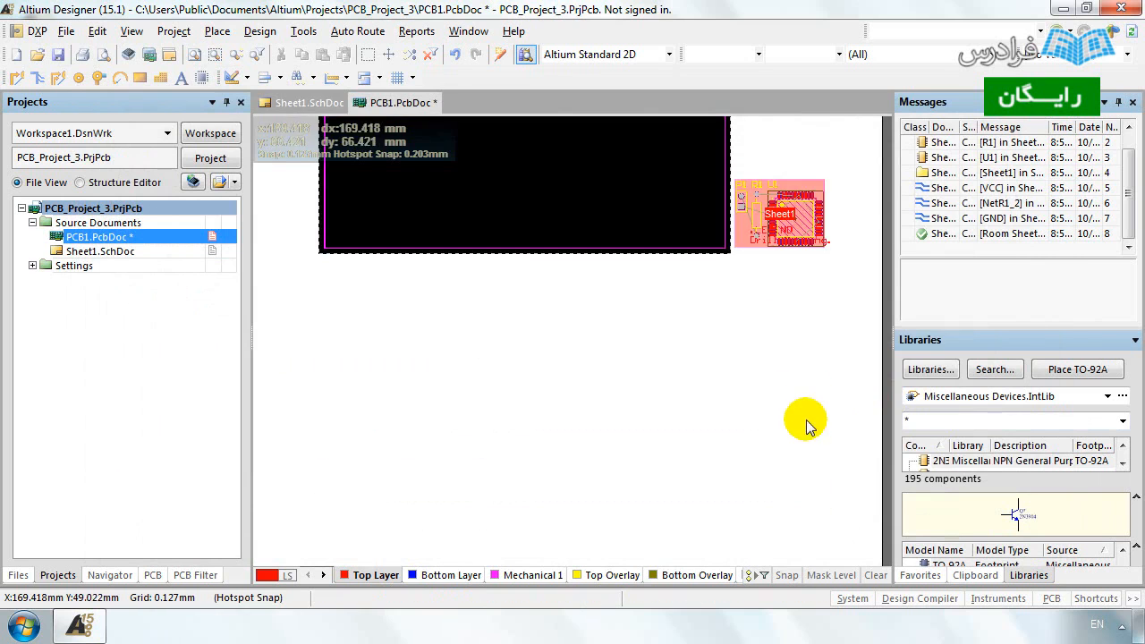
# Examine the imported P1, R1 and U1 footprints in the Sheet1 room beside the board.
pyautogui.scroll(1, 739, 258)
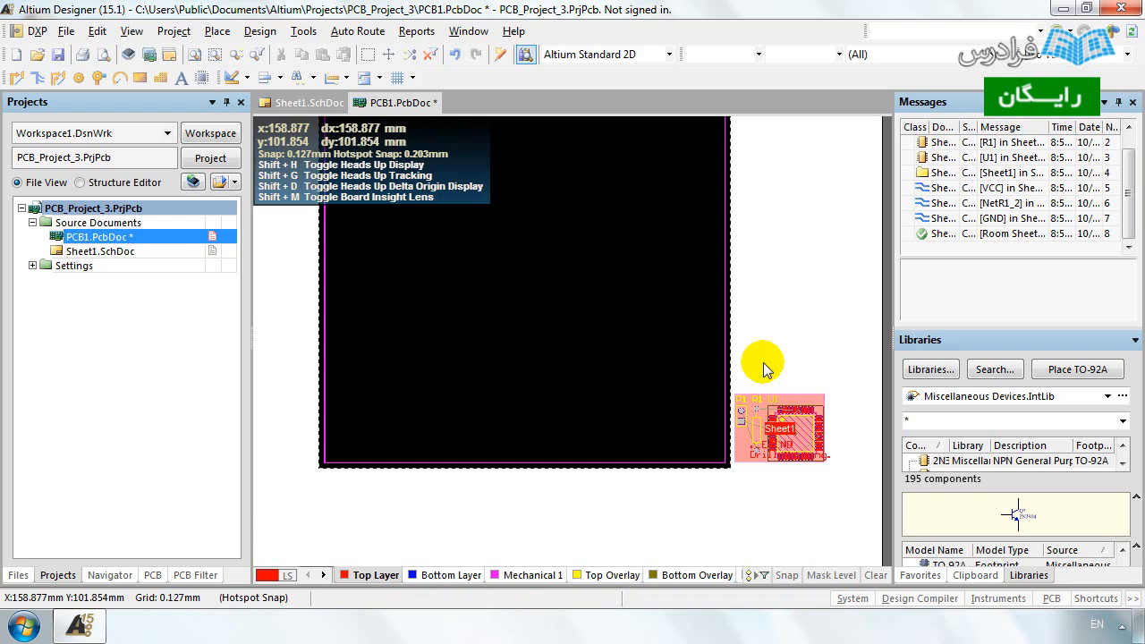
pyautogui.keyDown('ctrl'); pyautogui.scroll(5, 774, 422); pyautogui.keyUp('ctrl')
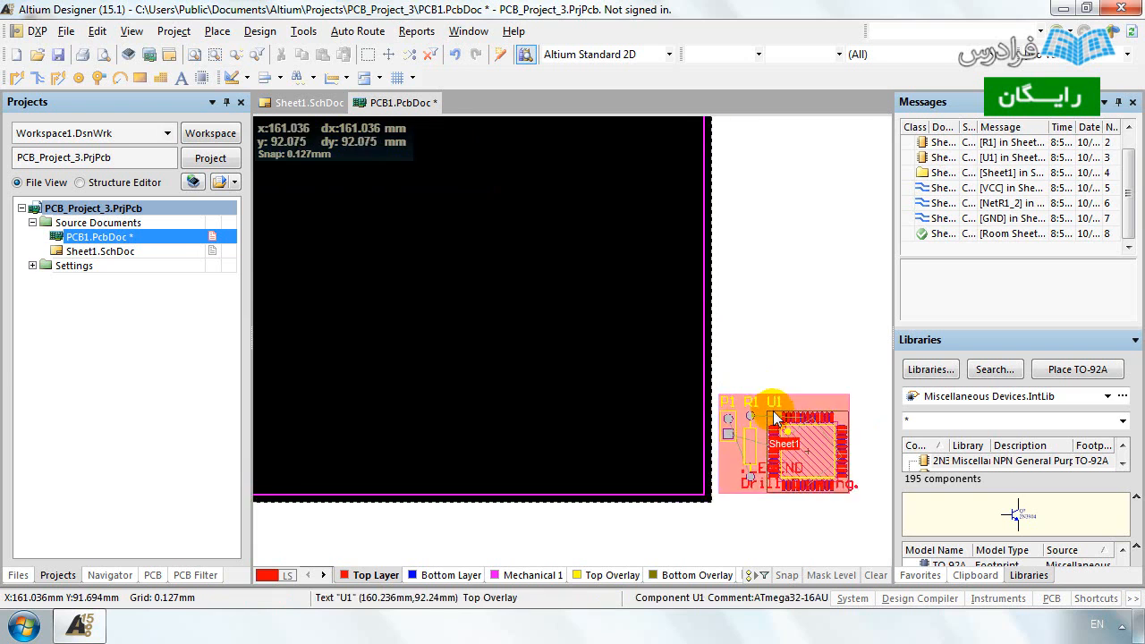
pyautogui.keyDown('ctrl'); pyautogui.scroll(-2, 775, 422); pyautogui.keyUp('ctrl')
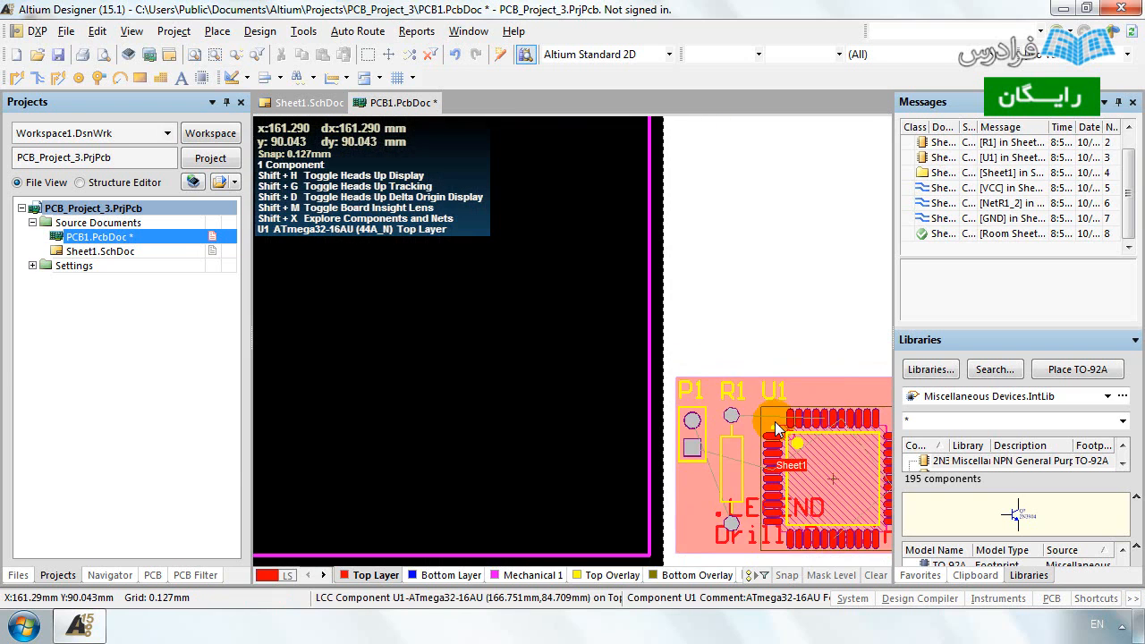
pyautogui.keyDown('shift'); pyautogui.scroll(-2, 775, 422); pyautogui.keyUp('shift')
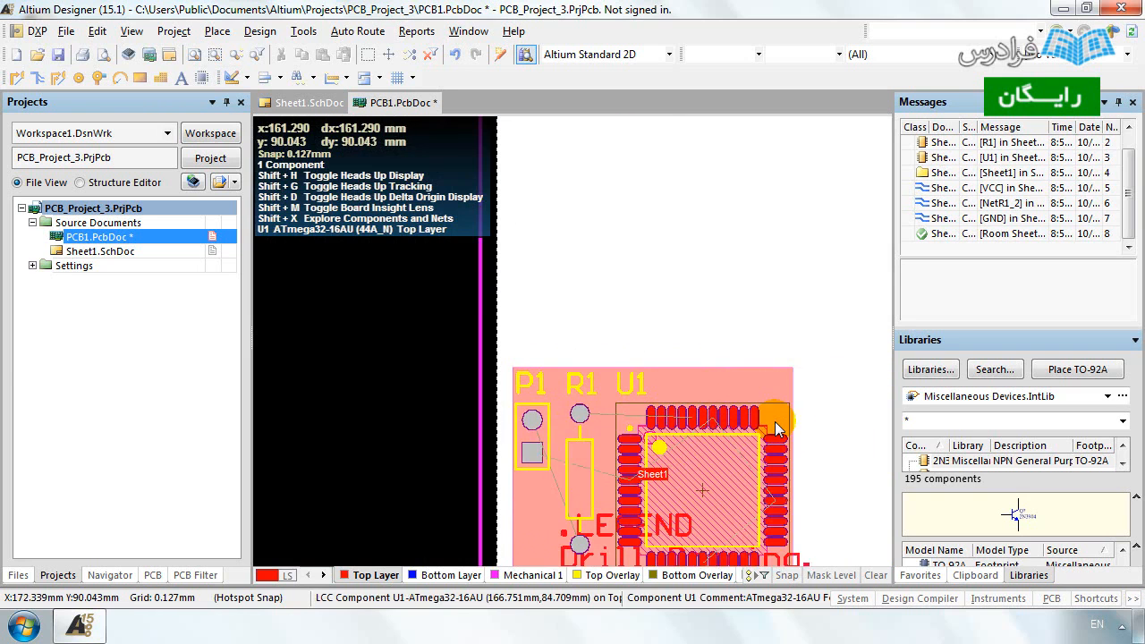
pyautogui.scroll(-3, 775, 421)
pyautogui.scroll(-1, 271, 126)
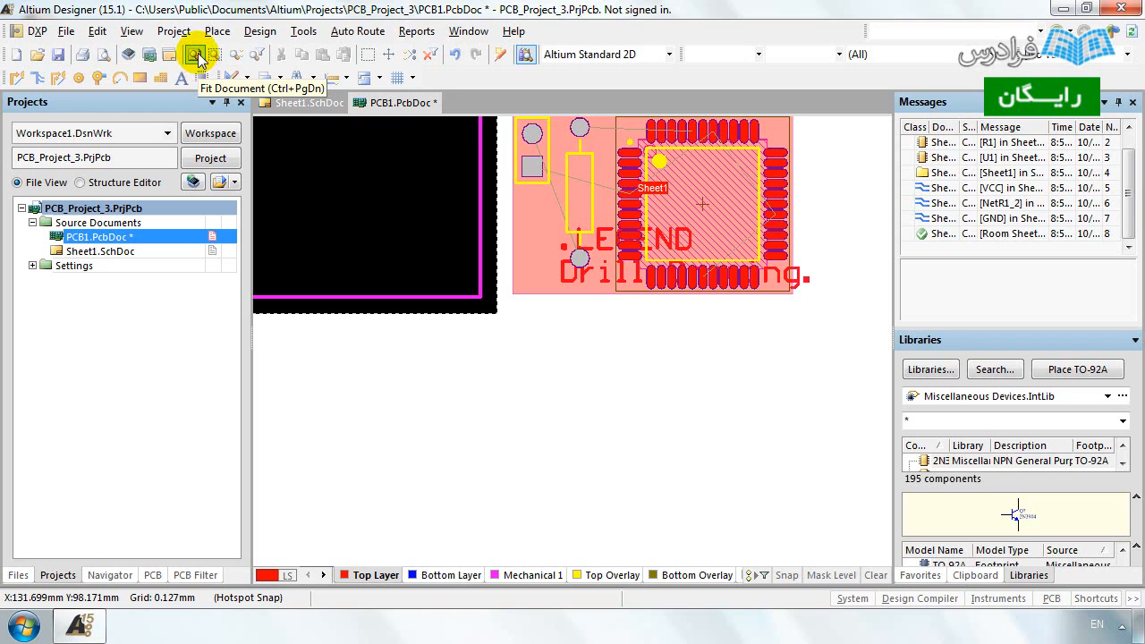
pyautogui.click(193, 55)
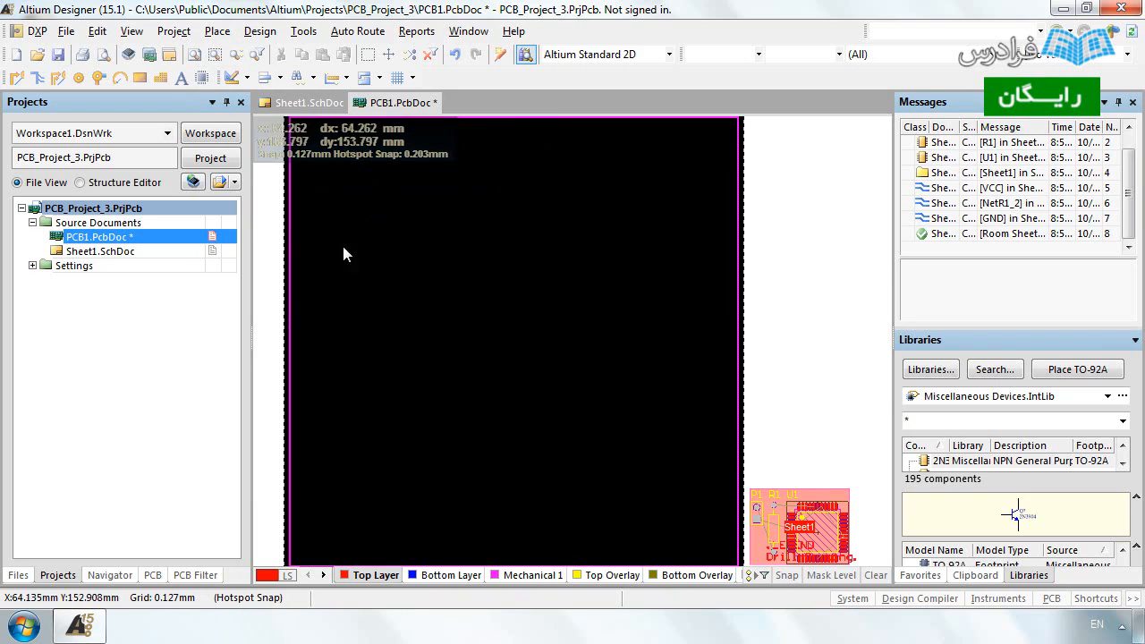
pyautogui.scroll(-2, 805, 388)
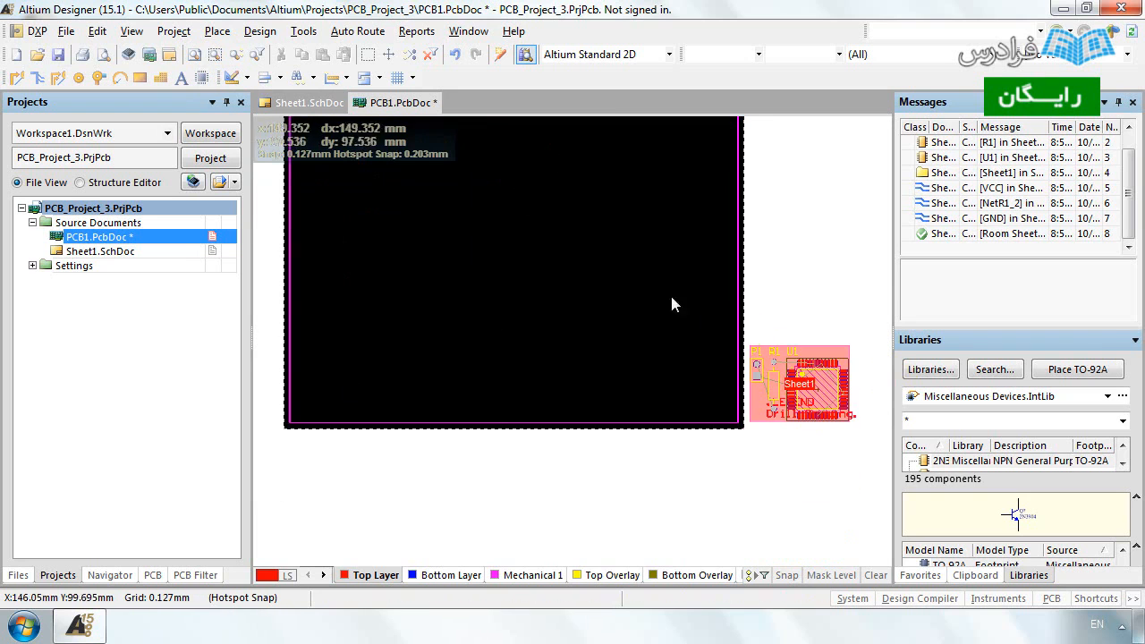
# Move the Sheet1 room with its components onto the middle of the board, including no-net and locked objects.
pyautogui.click(215, 56)
pyautogui.click(640, 322)
pyautogui.click(483, 444)
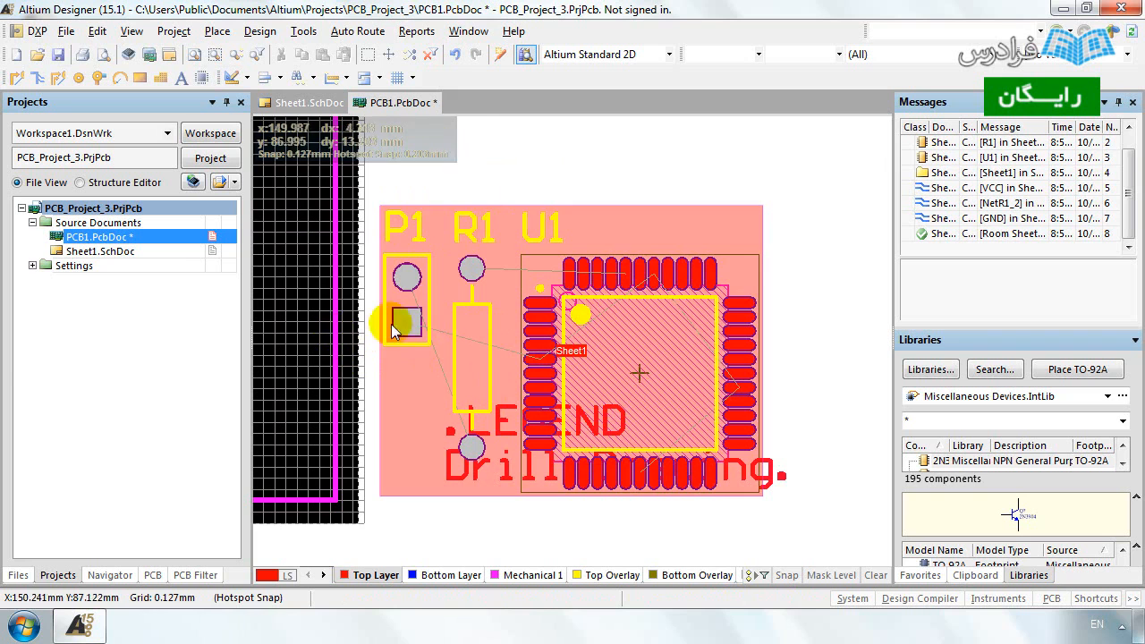
pyautogui.scroll(6, 470, 330)
pyautogui.scroll(-3, 478, 343)
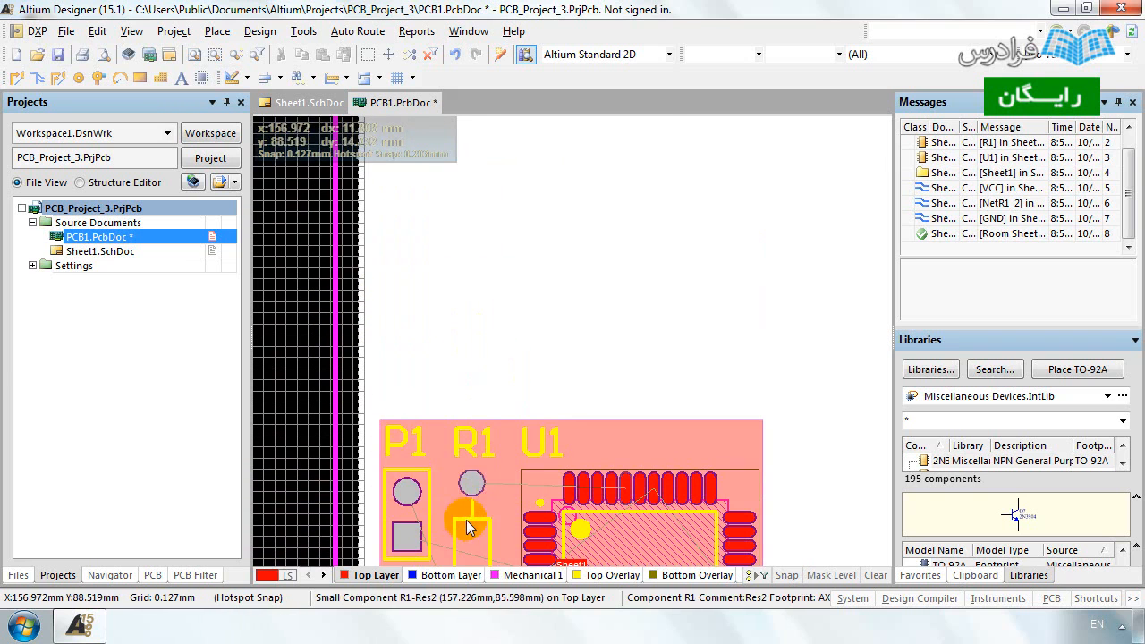
pyautogui.click(236, 57)
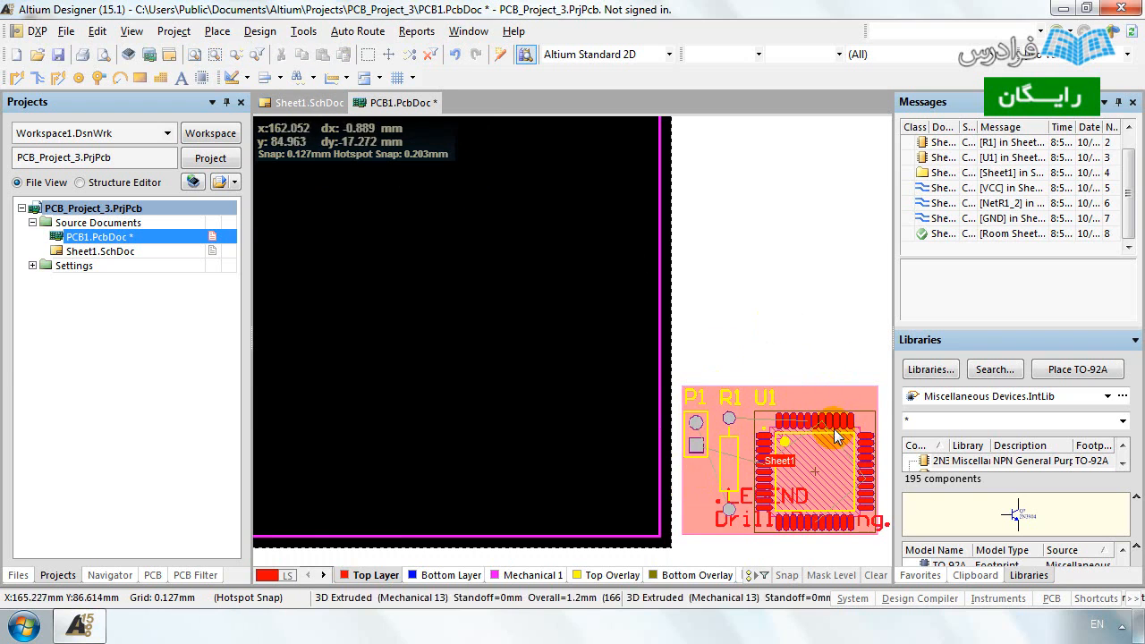
pyautogui.scroll(2, 837, 395)
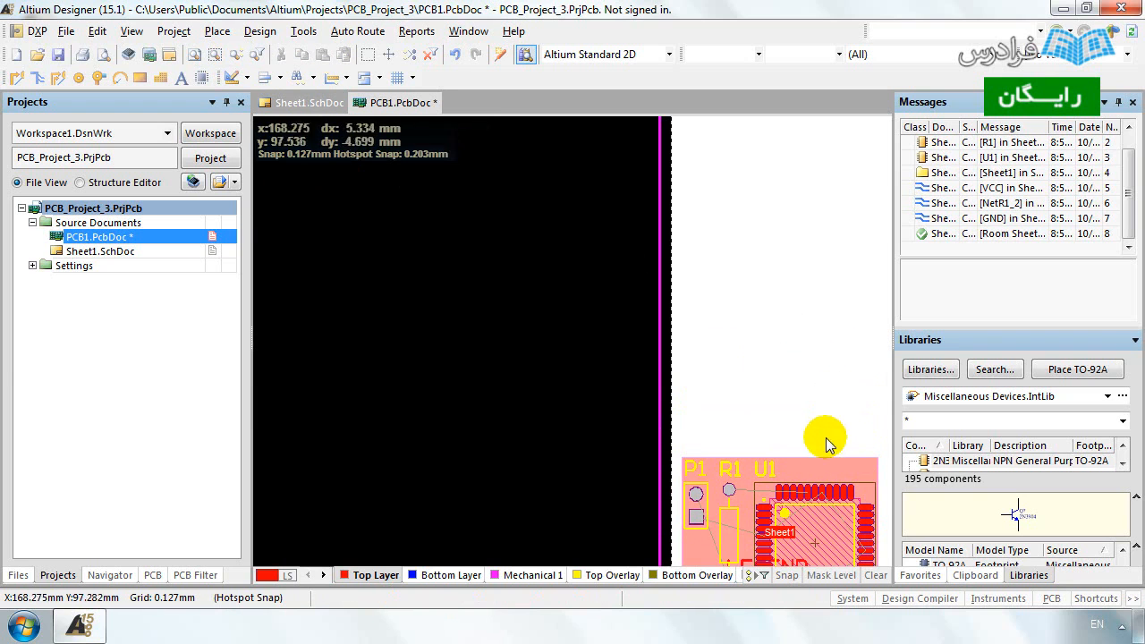
pyautogui.click(793, 470)
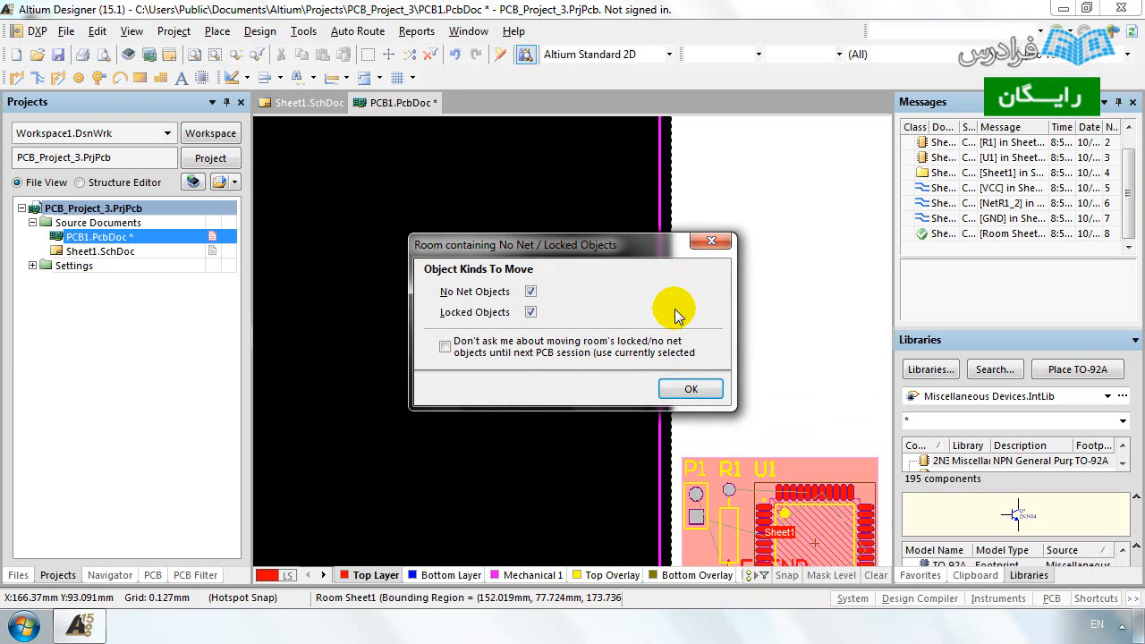
pyautogui.click(680, 388)
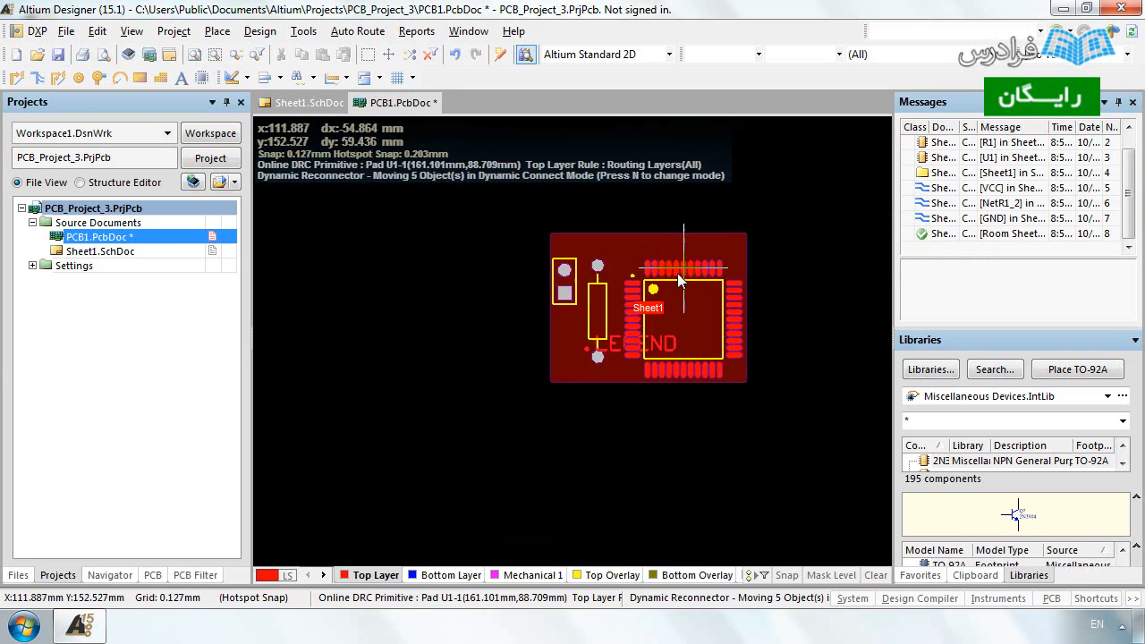
pyautogui.scroll(-3, 610, 293)
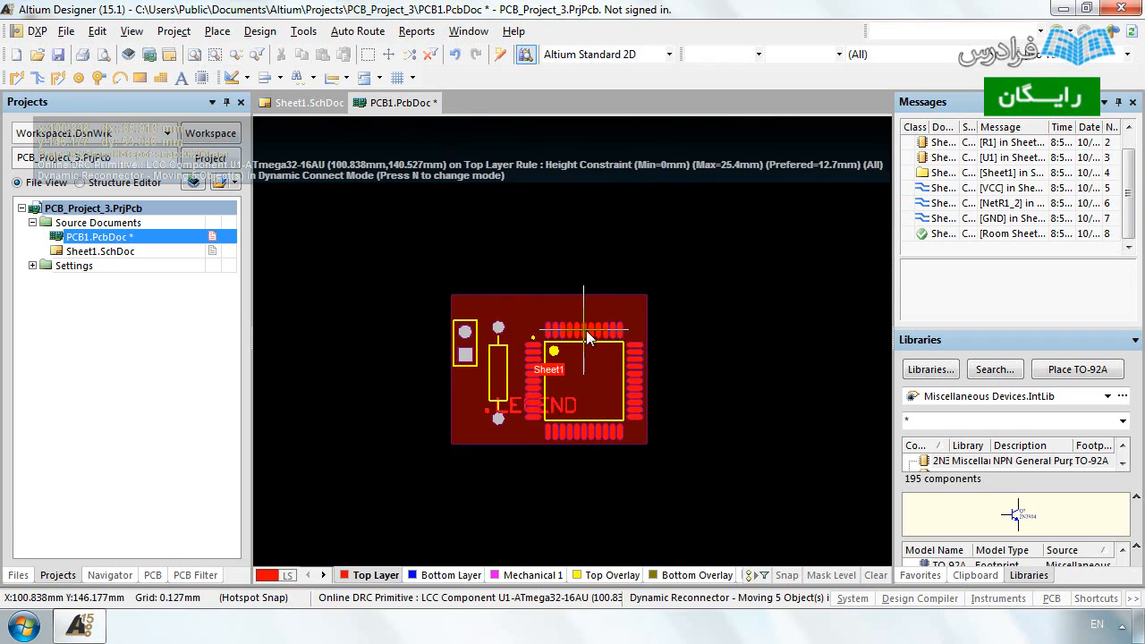
pyautogui.keyDown('ctrl'); pyautogui.scroll(-1, 607, 345); pyautogui.keyUp('ctrl')
pyautogui.keyDown('ctrl'); pyautogui.scroll(-3, 608, 349); pyautogui.keyUp('ctrl')
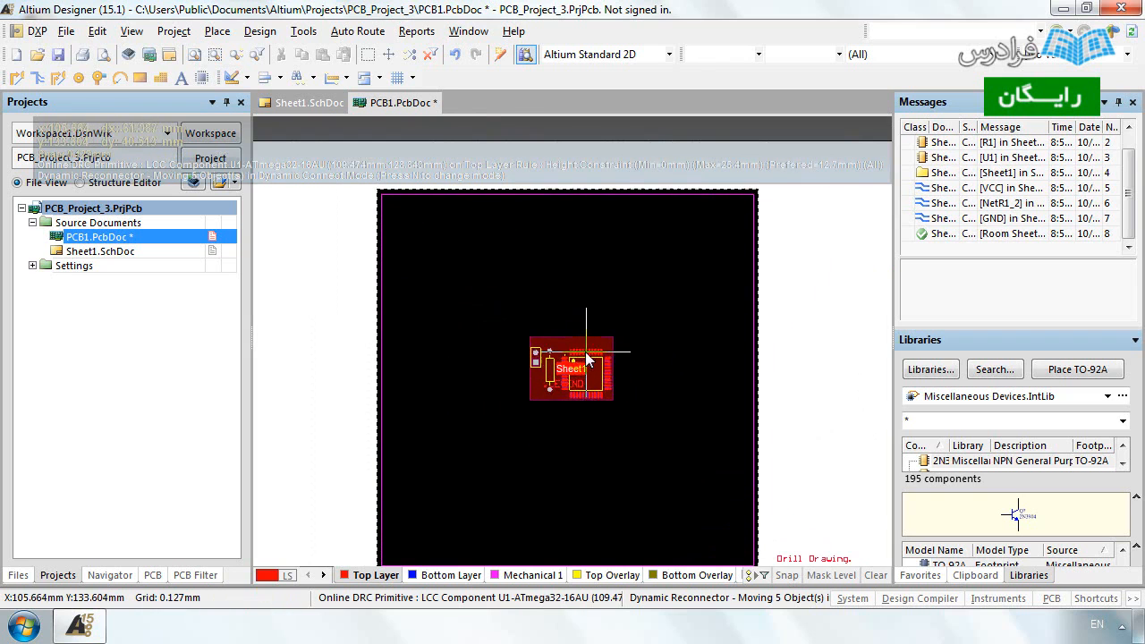
pyautogui.click(595, 368)
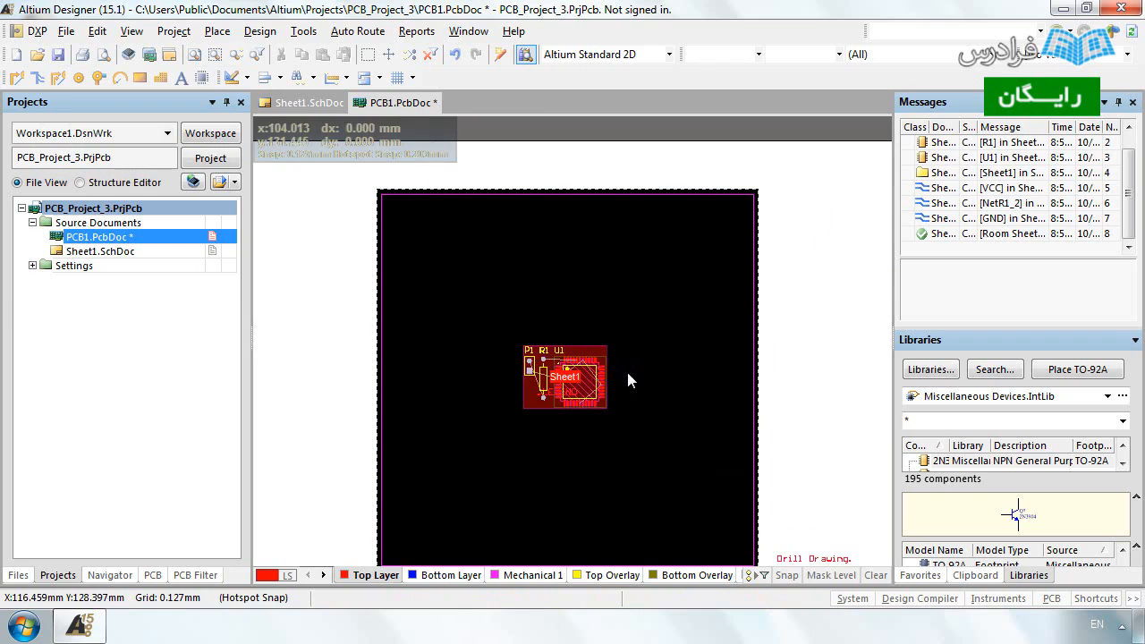
# Enlarge the Sheet1 room around its components by stretching its upper-right and lower-left corners.
pyautogui.keyDown('shift'); pyautogui.hscroll(-2, 572, 365); pyautogui.keyUp('shift')
pyautogui.keyDown('ctrl'); pyautogui.scroll(3, 626, 376); pyautogui.keyUp('ctrl')
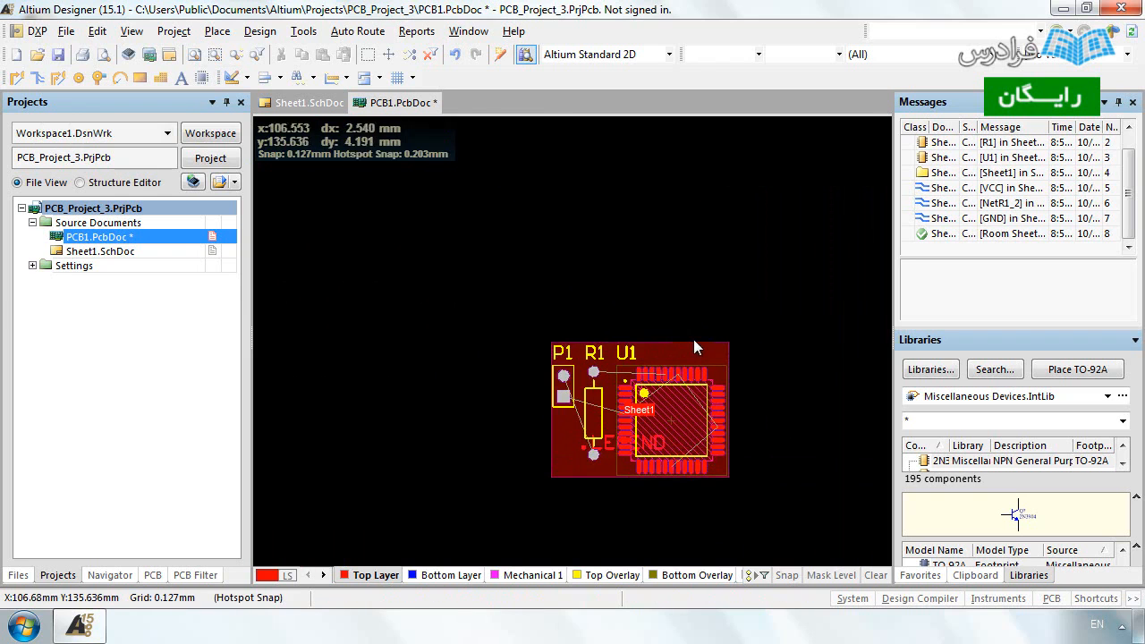
pyautogui.moveTo(735, 338); pyautogui.dragTo(854, 204)
pyautogui.scroll(-3, 590, 306)
pyautogui.moveTo(550, 263); pyautogui.dragTo(373, 429)
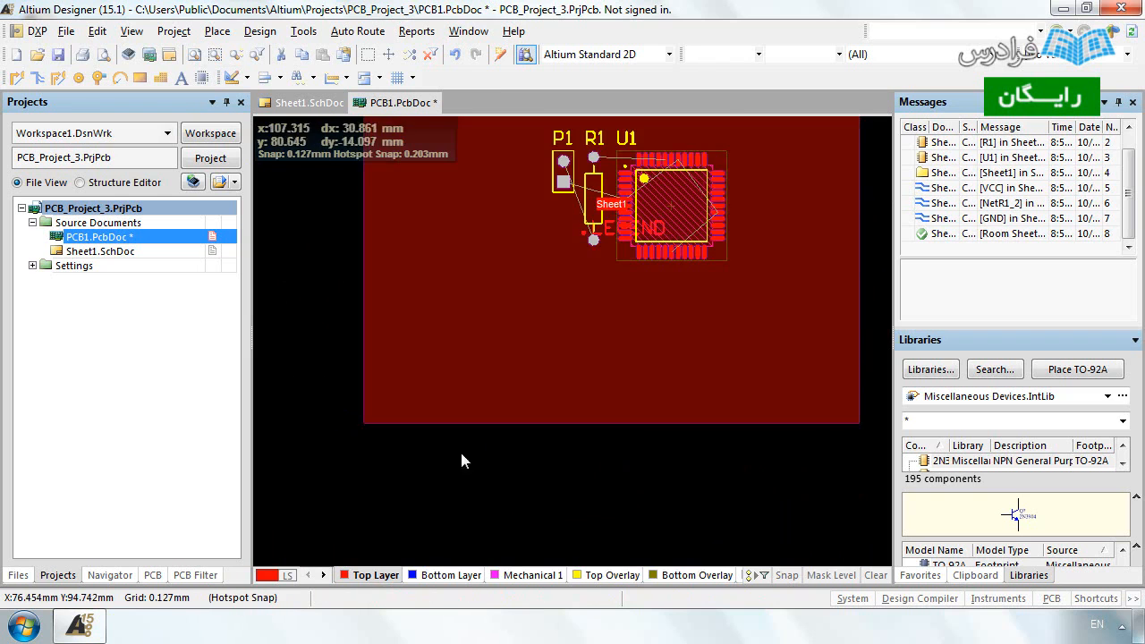
# Move U1 away from P1 and R1 to the upper-right part of the Sheet1 room.
pyautogui.scroll(3, 445, 456)
pyautogui.moveTo(676, 436)
pyautogui.mouseDown()
pyautogui.moveTo(630, 464)
pyautogui.moveTo(759, 316)
pyautogui.moveTo(739, 370)
pyautogui.moveTo(767, 299)
pyautogui.moveTo(701, 324)
pyautogui.moveTo(789, 292)
pyautogui.moveTo(754, 287)
pyautogui.moveTo(716, 318)
pyautogui.moveTo(759, 283)
pyautogui.moveTo(780, 315)
pyautogui.moveTo(767, 324)
pyautogui.mouseUp()
pyautogui.moveTo(788, 307); pyautogui.dragTo(756, 376)
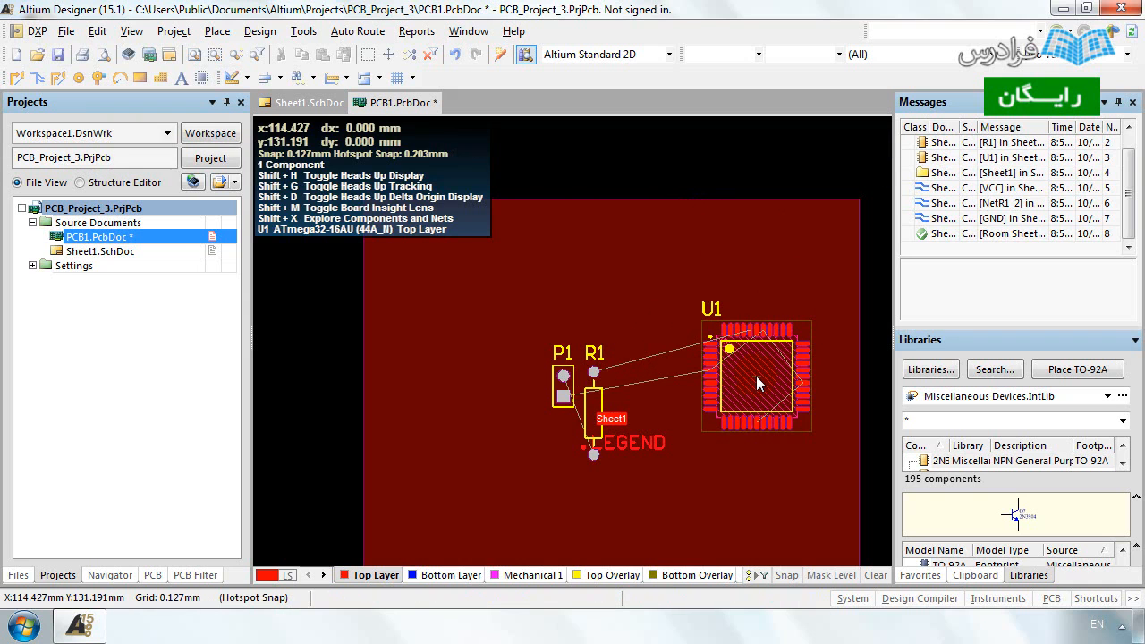
pyautogui.moveTo(757, 383); pyautogui.dragTo(749, 270)
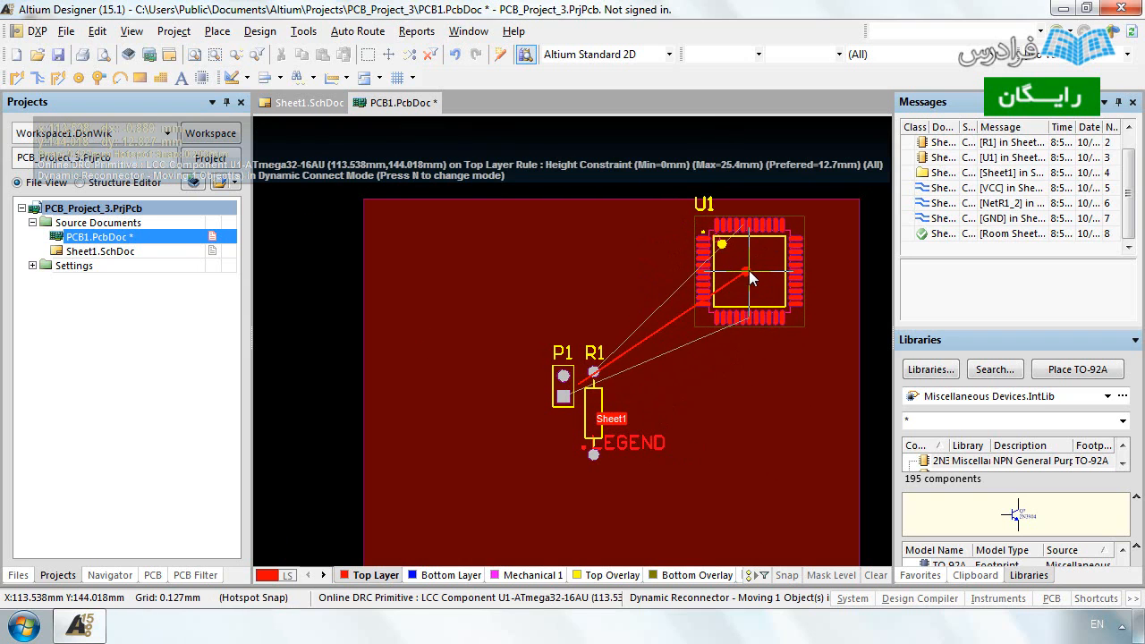
pyautogui.moveTo(749, 270); pyautogui.dragTo(816, 402)
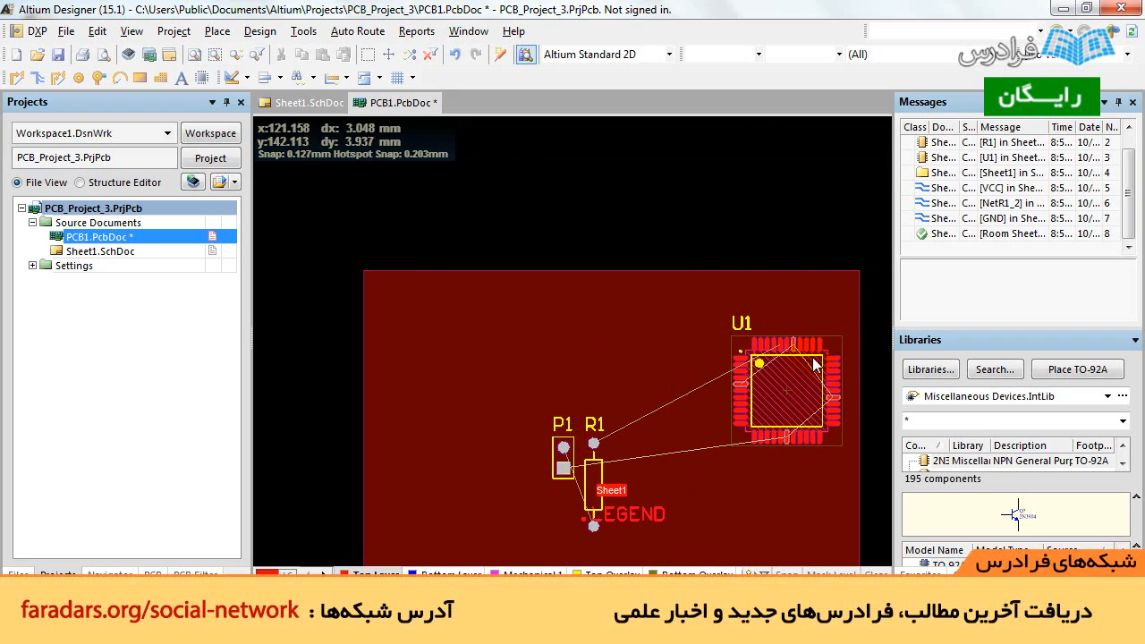
# Move R1 above U1 and rotate it to lie horizontally, with its connected pad towards U1.
pyautogui.keyDown('ctrl'); pyautogui.scroll(2, 633, 468); pyautogui.keyUp('ctrl')
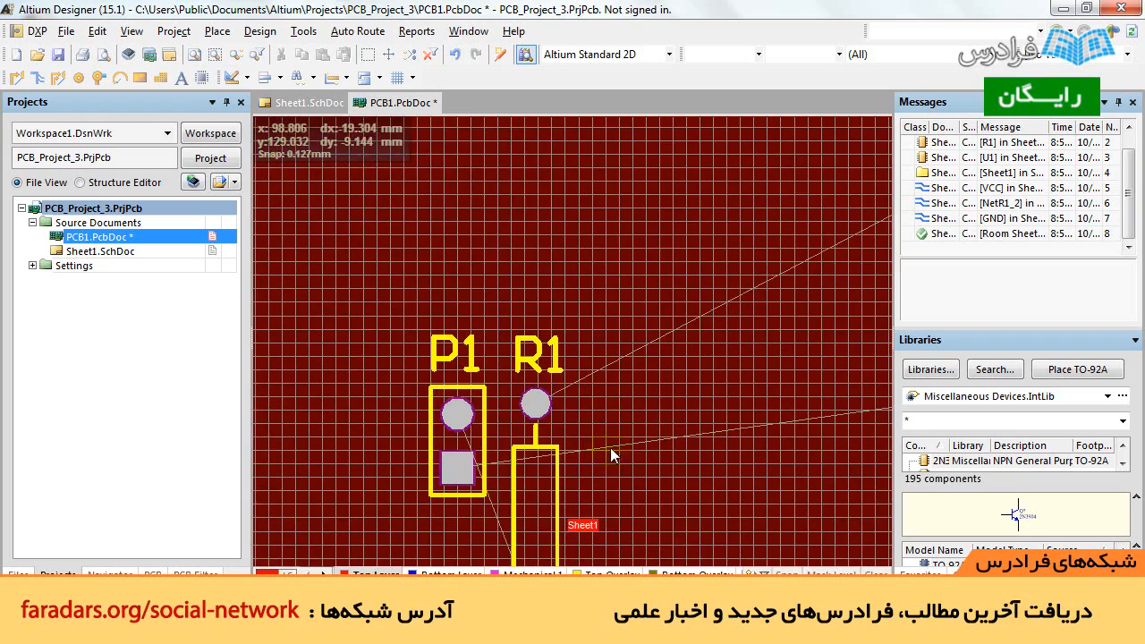
pyautogui.scroll(-3, 631, 379)
pyautogui.keyDown('shift'); pyautogui.scroll(-4, 632, 380); pyautogui.keyUp('shift')
pyautogui.scroll(3, 632, 379)
pyautogui.keyDown('shift'); pyautogui.scroll(3, 632, 380); pyautogui.keyUp('shift')
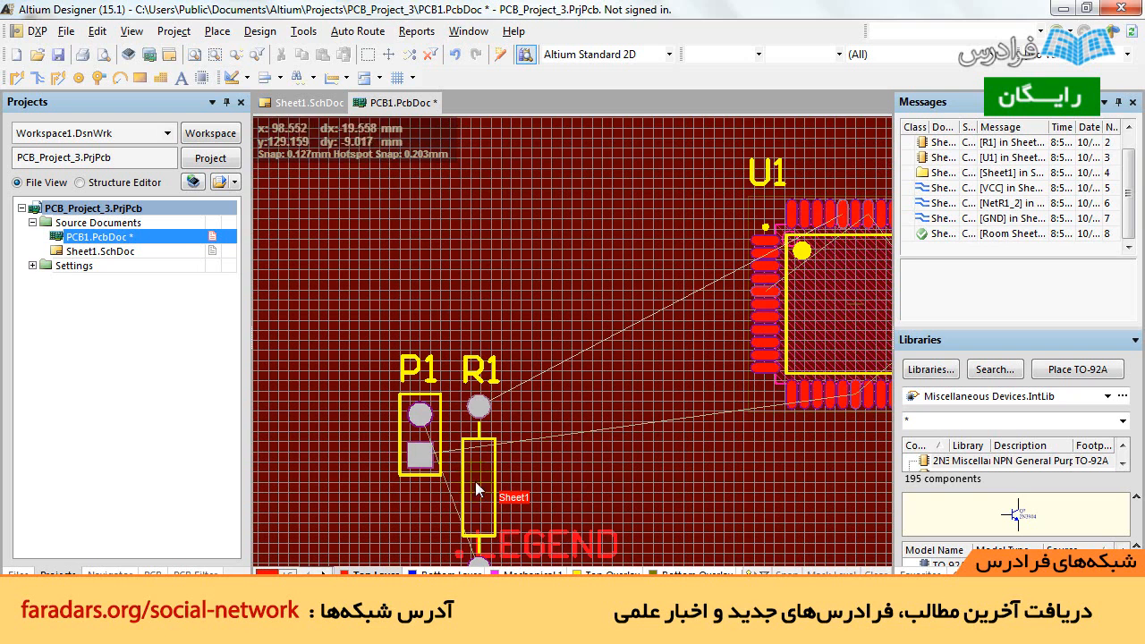
pyautogui.moveTo(474, 496); pyautogui.dragTo(721, 208)
pyautogui.press('space')
pyautogui.press('space')
pyautogui.press('space')
pyautogui.scroll(2, 538, 373)
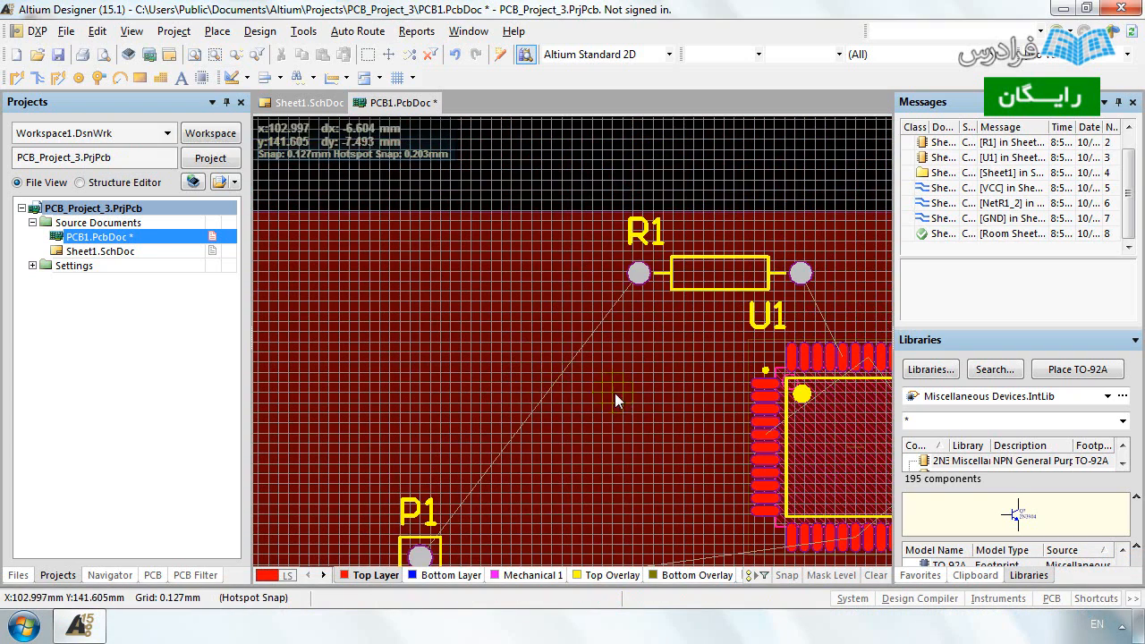
# Move header P1 under R1, close to the left side of U1.
pyautogui.keyDown('shift'); pyautogui.hscroll(6, 632, 391); pyautogui.keyUp('shift')
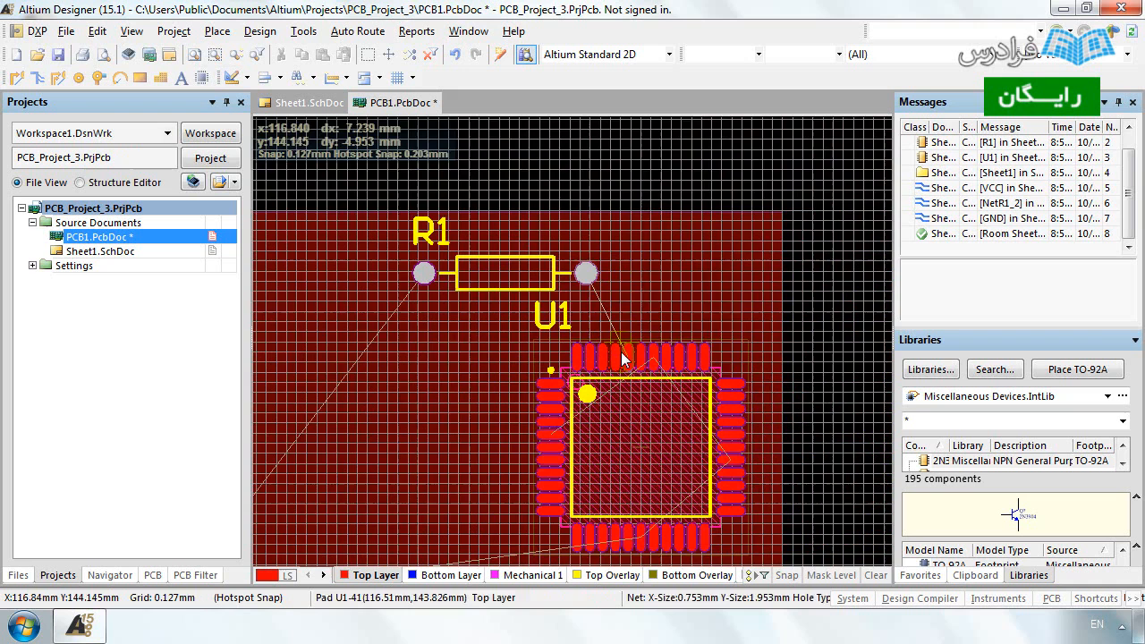
pyautogui.scroll(-2, 623, 349)
pyautogui.keyDown('ctrl'); pyautogui.scroll(-2, 623, 352); pyautogui.keyUp('ctrl')
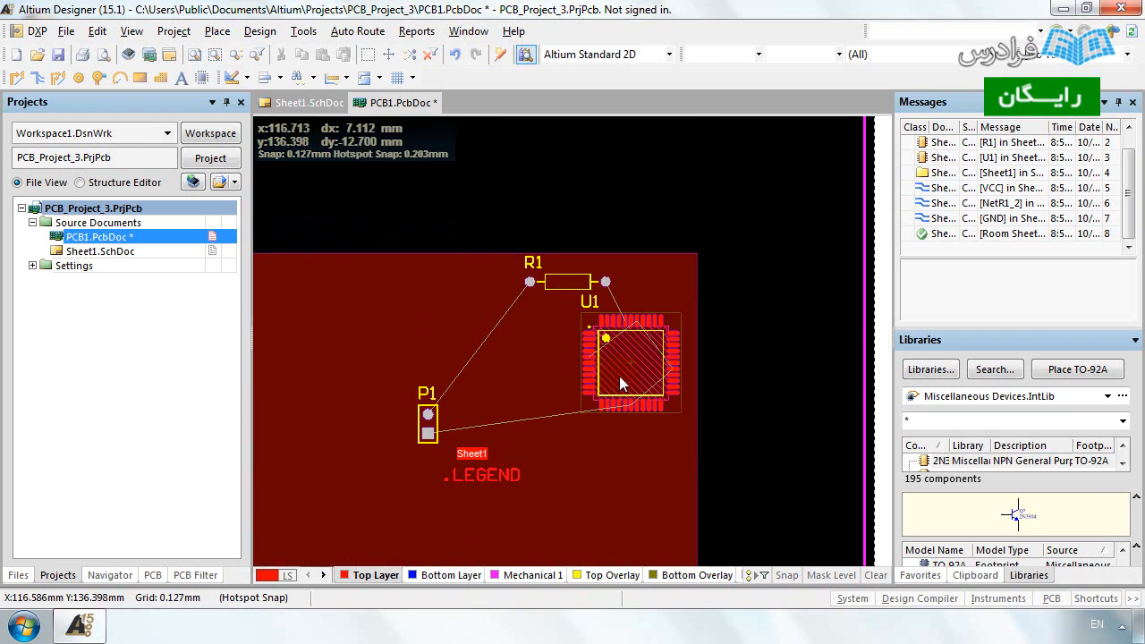
pyautogui.scroll(-3, 573, 391)
pyautogui.scroll(2, 531, 396)
pyautogui.moveTo(430, 353); pyautogui.dragTo(547, 279)
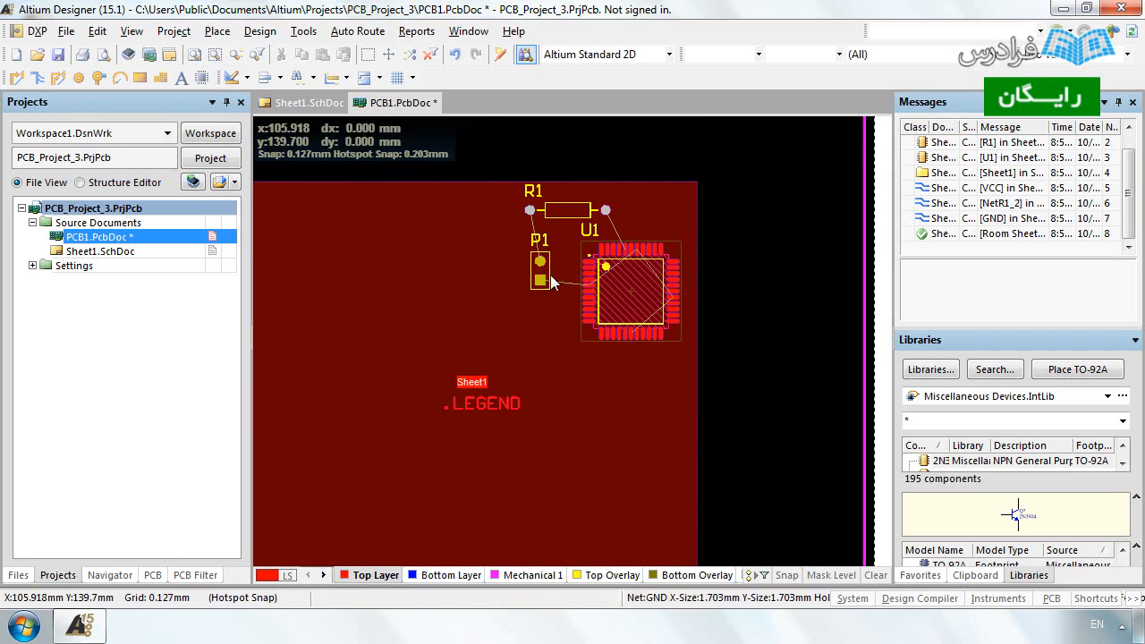
# Select P1, R1 and U1 together and move the group to the Sheet1 room's left edge.
pyautogui.moveTo(733, 349); pyautogui.dragTo(467, 266)
pyautogui.scroll(-4, 467, 266)
pyautogui.moveTo(644, 143); pyautogui.dragTo(363, 185)
pyautogui.scroll(1, 469, 302)
pyautogui.keyDown('shift'); pyautogui.scroll(6, 469, 302); pyautogui.keyUp('shift')
pyautogui.keyDown('shift'); pyautogui.scroll(-3, 809, 324); pyautogui.keyUp('shift')
pyautogui.scroll(-1, 566, 270)
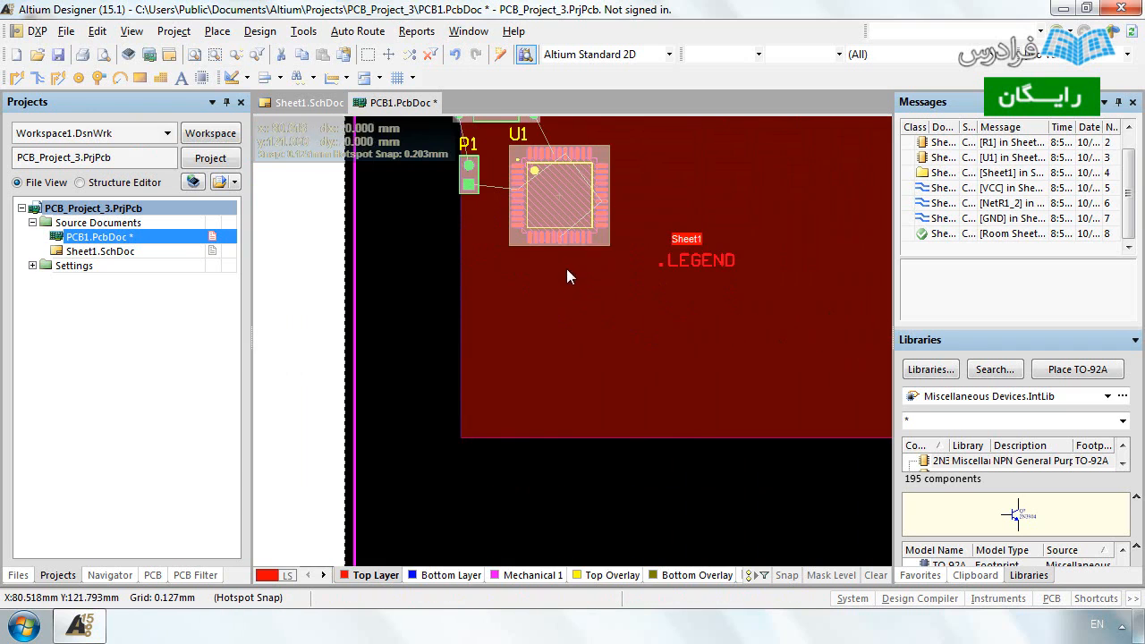
# Deselect the components and examine how P1 and R1 sit across the Sheet1 room's left boundary.
pyautogui.click(566, 270)
pyautogui.click(711, 241)
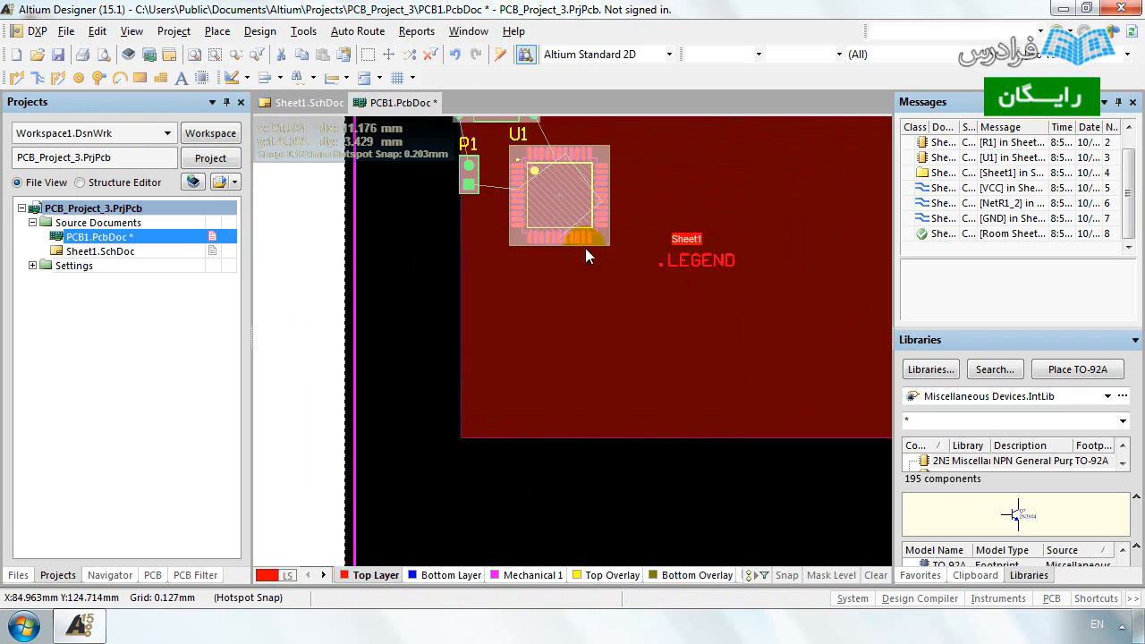
pyautogui.scroll(1, 450, 237)
pyautogui.click(449, 236)
pyautogui.keyDown('ctrl'); pyautogui.scroll(2, 473, 257); pyautogui.keyUp('ctrl')
pyautogui.scroll(3, 472, 254)
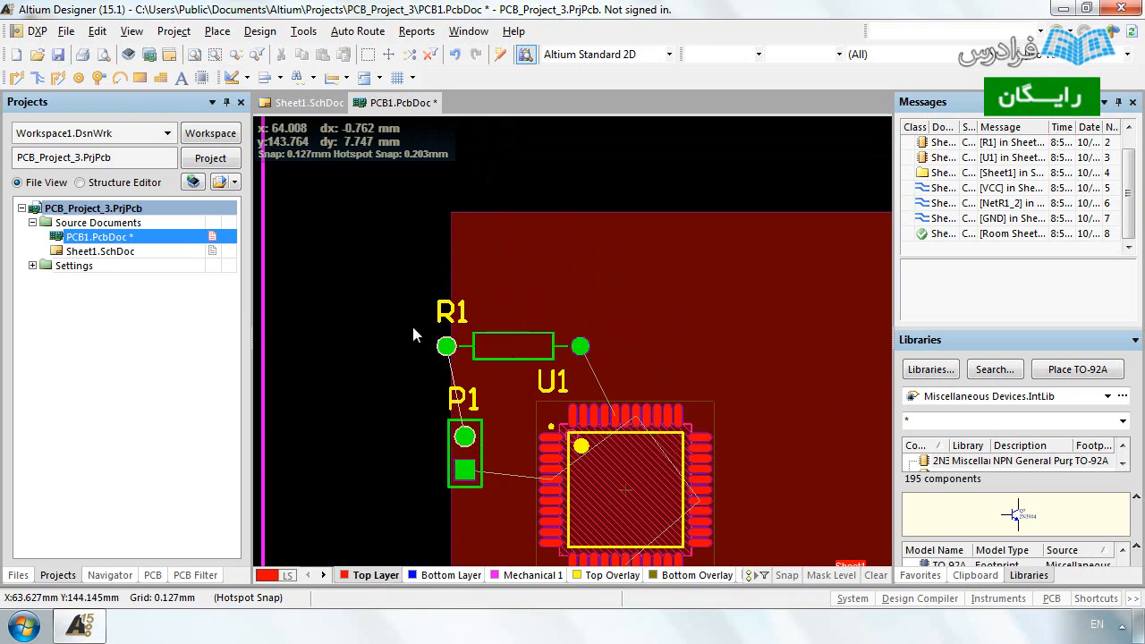
pyautogui.scroll(-3, 374, 276)
pyautogui.scroll(1, 373, 271)
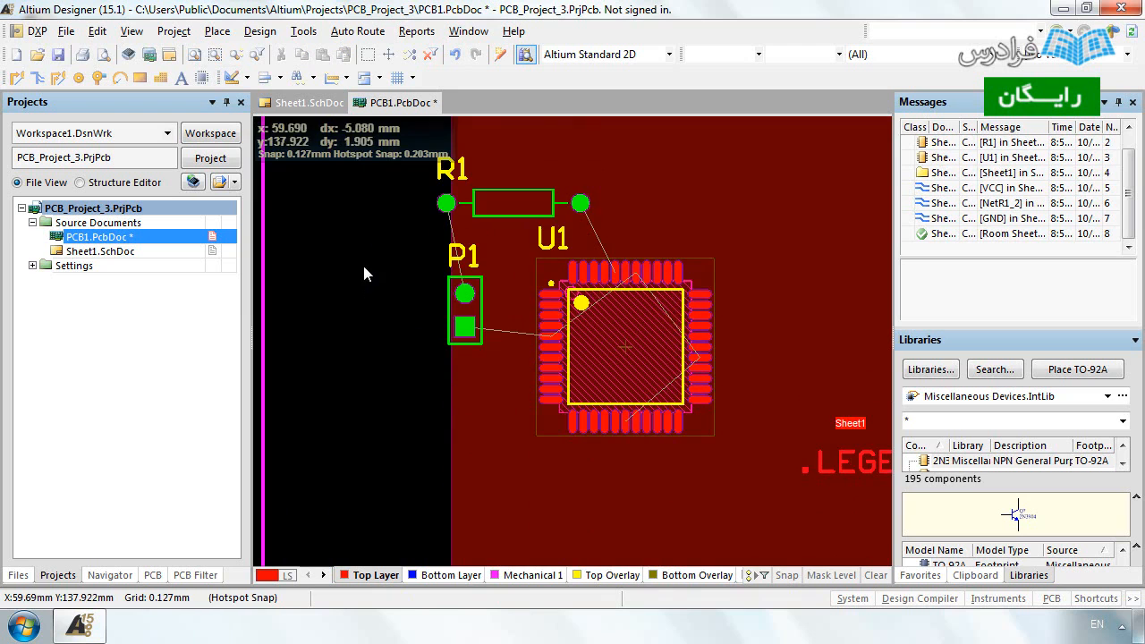
pyautogui.scroll(1, 362, 262)
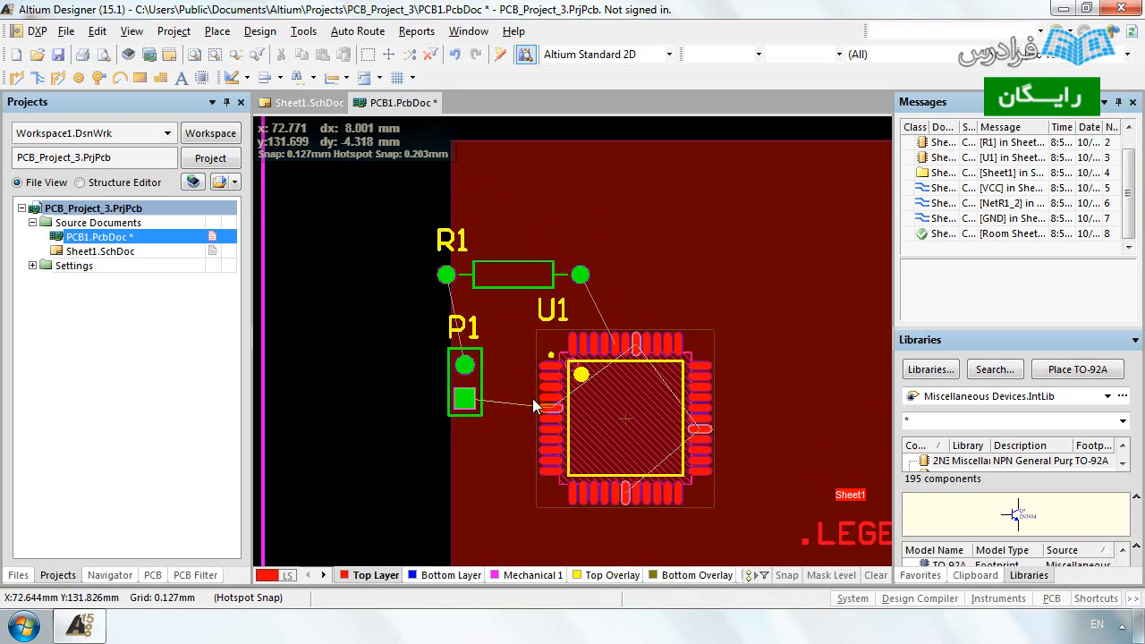
pyautogui.scroll(-1, 573, 349)
pyautogui.scroll(-3, 548, 314)
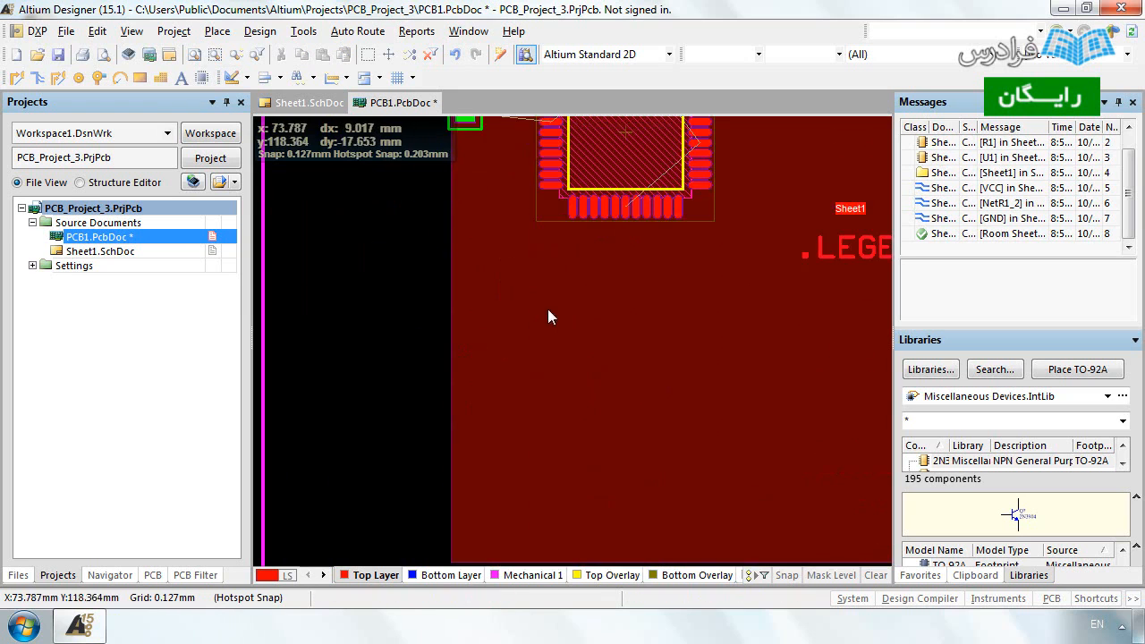
pyautogui.scroll(7, 623, 233)
pyautogui.scroll(-6, 597, 276)
pyautogui.scroll(3, 454, 228)
# Select P1, R1 and U1 together and move the group fully inside the Sheet1 room.
pyautogui.moveTo(369, 214); pyautogui.dragTo(718, 522)
pyautogui.click(719, 522)
pyautogui.moveTo(682, 430); pyautogui.dragTo(868, 326)
pyautogui.scroll(-4, 837, 394)
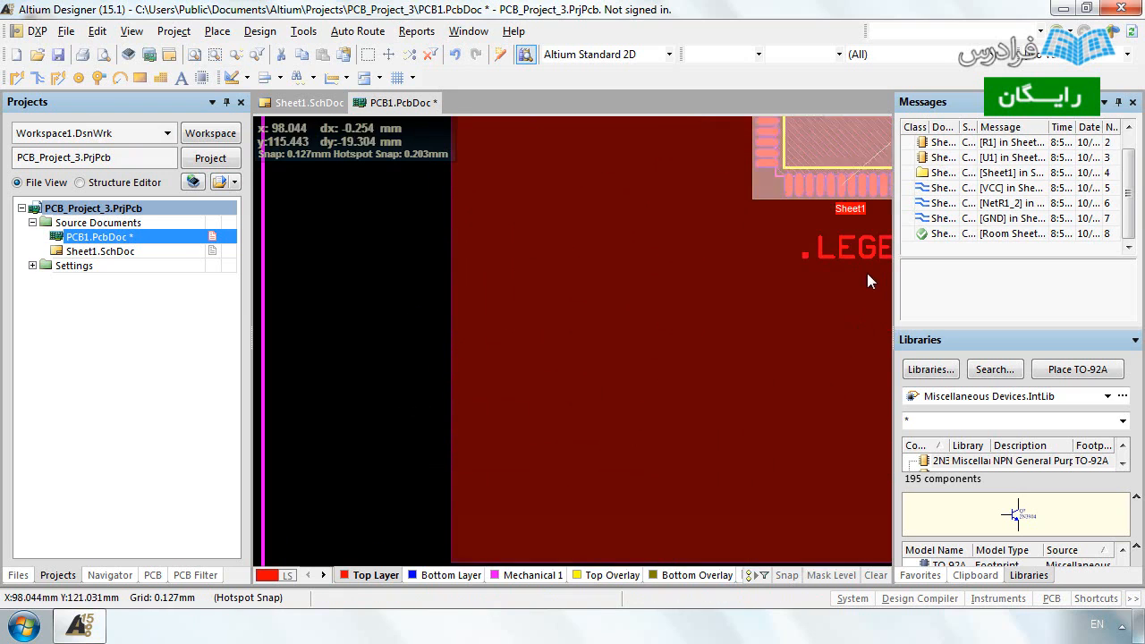
pyautogui.scroll(3, 868, 284)
pyautogui.moveTo(834, 390); pyautogui.dragTo(655, 452)
pyautogui.scroll(2, 654, 451)
pyautogui.keyDown('ctrl'); pyautogui.scroll(-2, 630, 400); pyautogui.keyUp('ctrl')
pyautogui.scroll(1, 546, 366)
pyautogui.keyDown('ctrl'); pyautogui.scroll(2, 374, 300); pyautogui.keyUp('ctrl')
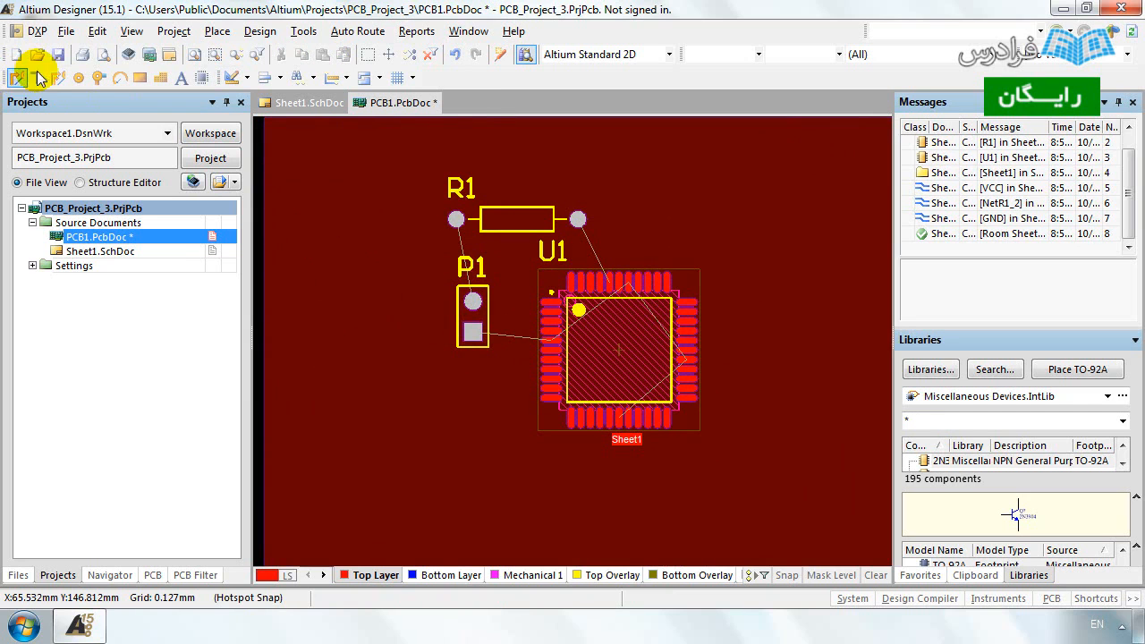
# Interactively route the NetR1_2 track, 0.2 mm wide on the Top Layer, from R1's right pad to its connected pad on U1's upper row.
pyautogui.click(218, 33)
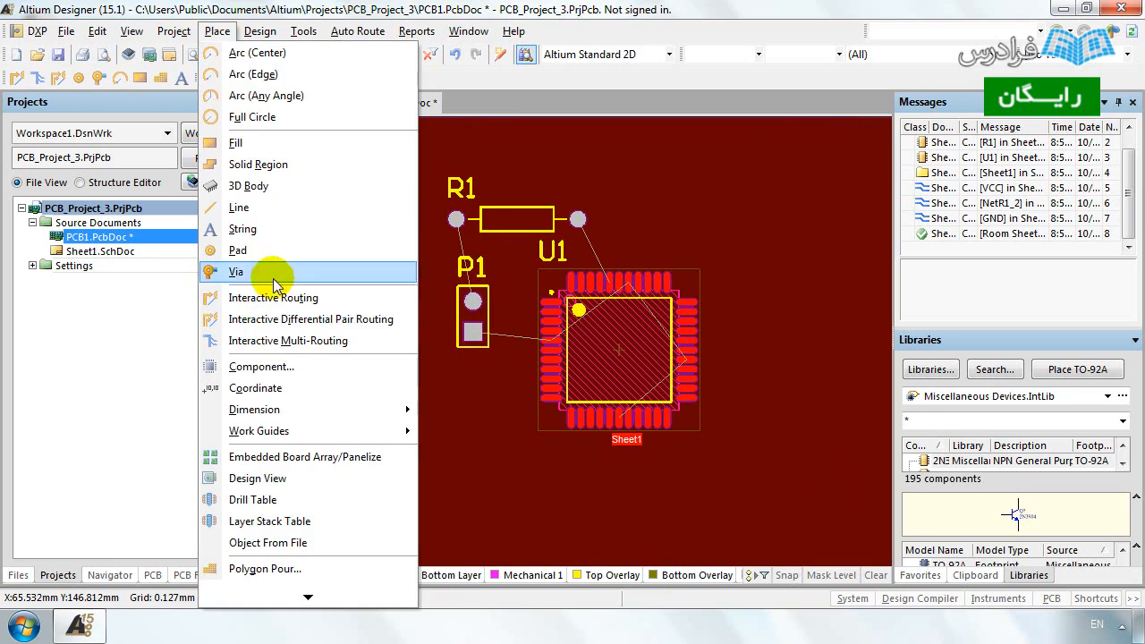
pyautogui.click(336, 12)
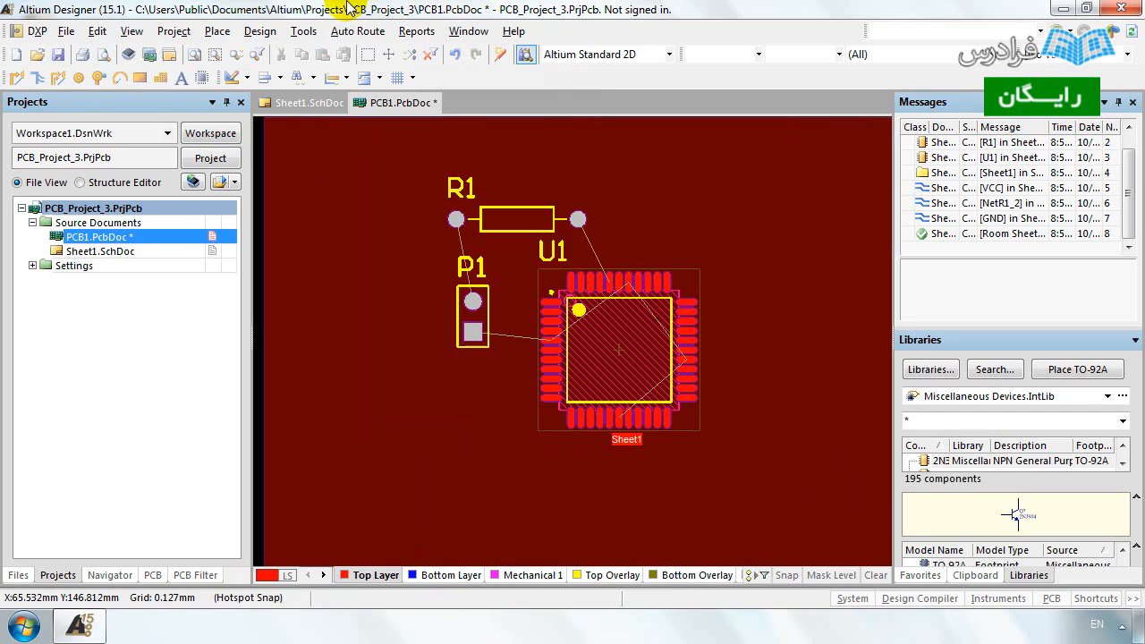
pyautogui.click(17, 78)
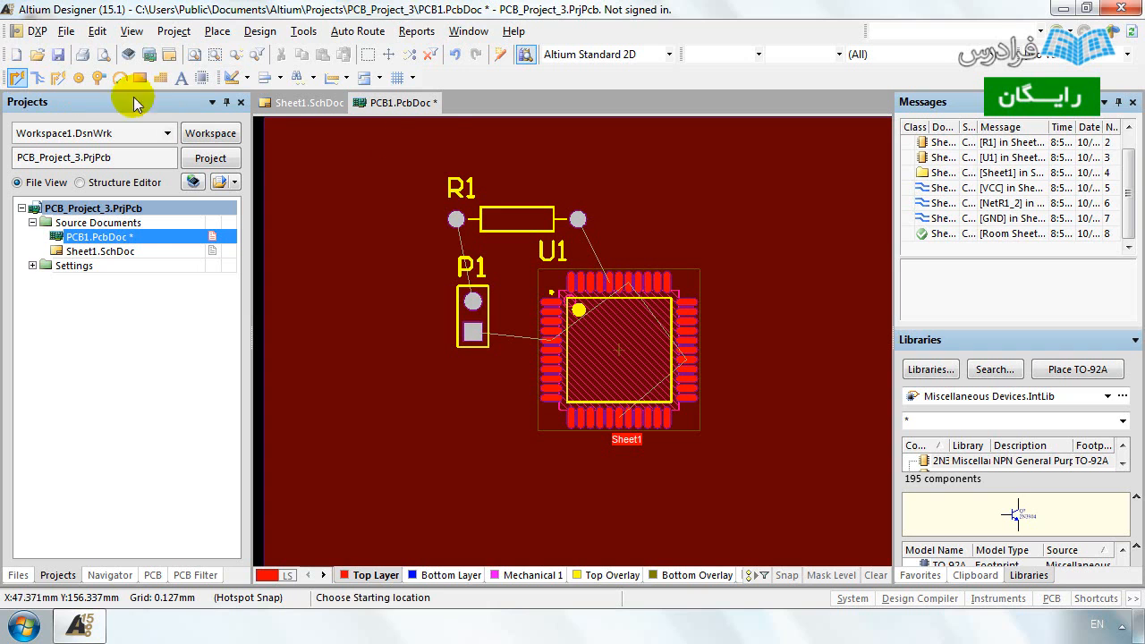
pyautogui.click(578, 219)
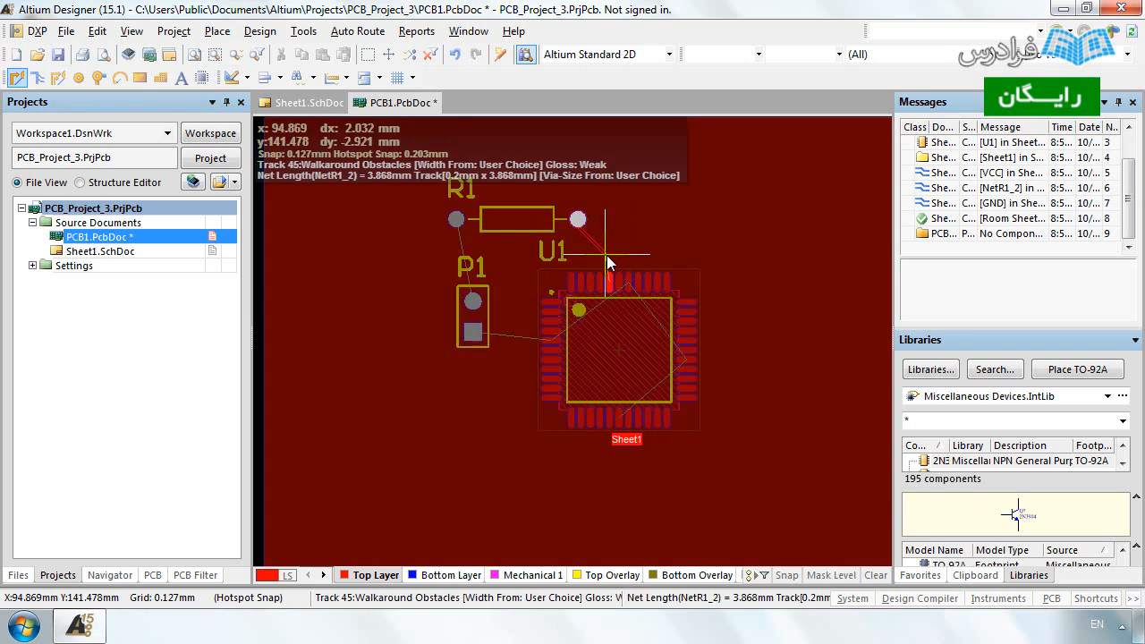
pyautogui.keyDown('ctrl'); pyautogui.scroll(4, 608, 262); pyautogui.keyUp('ctrl')
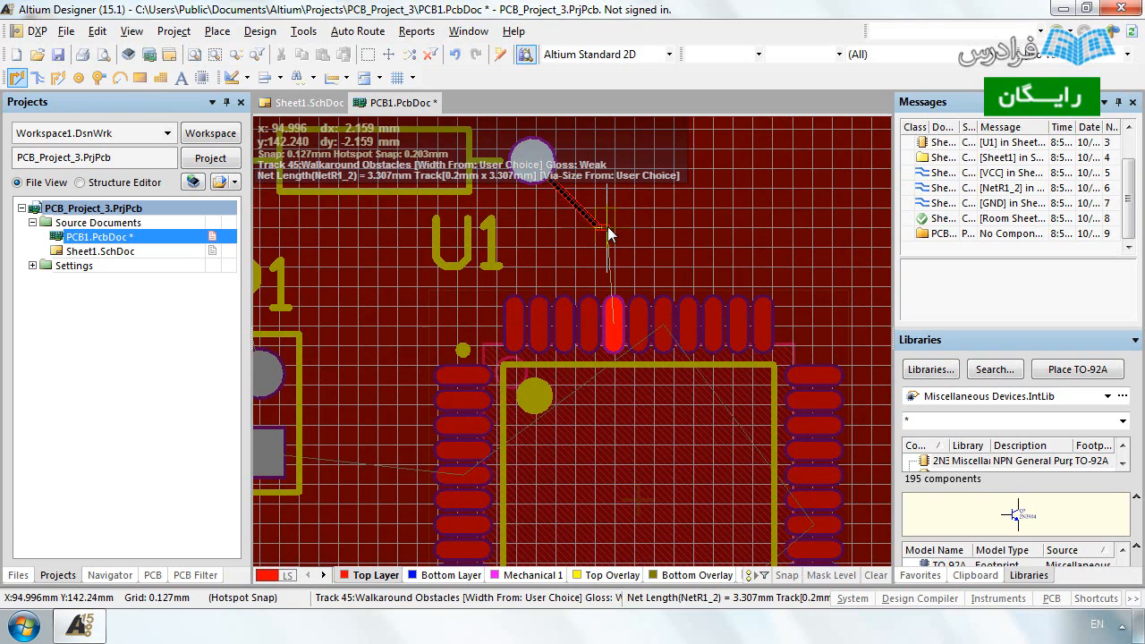
pyautogui.scroll(2, 608, 234)
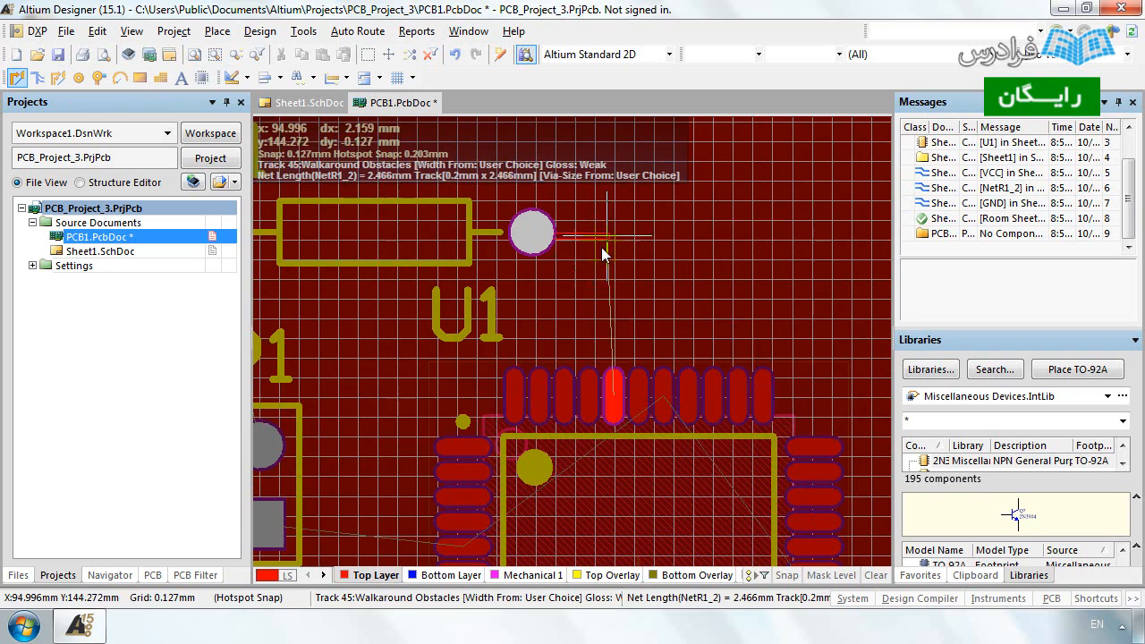
pyautogui.click(614, 398)
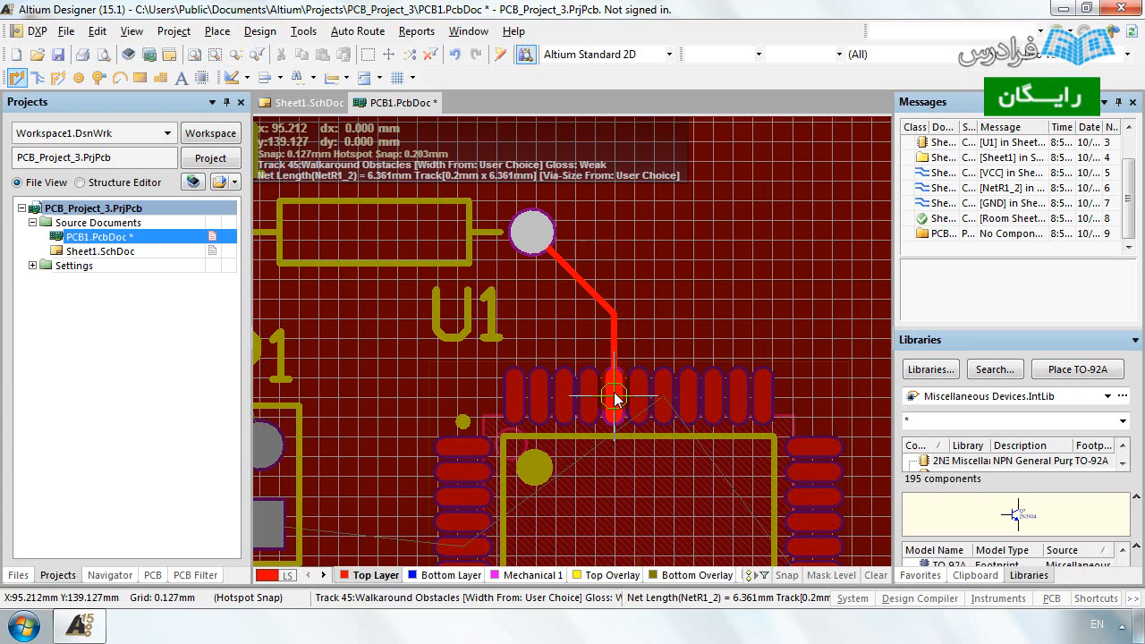
# Finish the NetR1_2 track on its pad in U1's upper row and end interactive routing.
pyautogui.click(615, 394)
pyautogui.scroll(2, 614, 393)
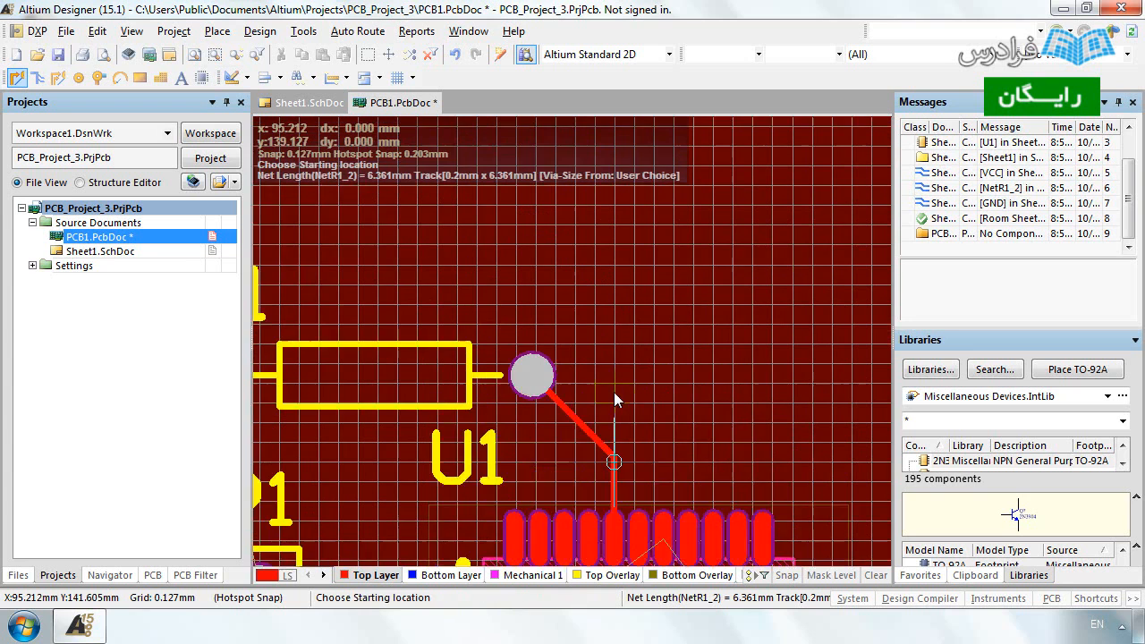
pyautogui.keyDown('shift'); pyautogui.scroll(7, 613, 392); pyautogui.keyUp('shift')
pyautogui.keyDown('shift'); pyautogui.scroll(-2, 642, 383); pyautogui.keyUp('shift')
pyautogui.scroll(-1, 643, 383)
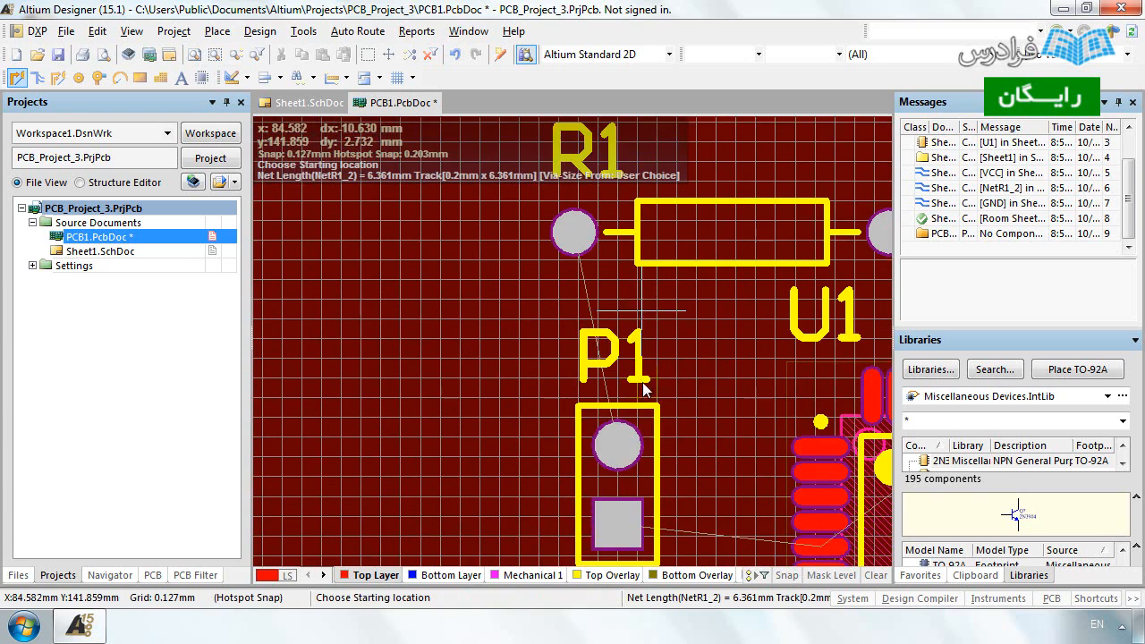
pyautogui.scroll(-4, 609, 288)
pyautogui.scroll(4, 611, 286)
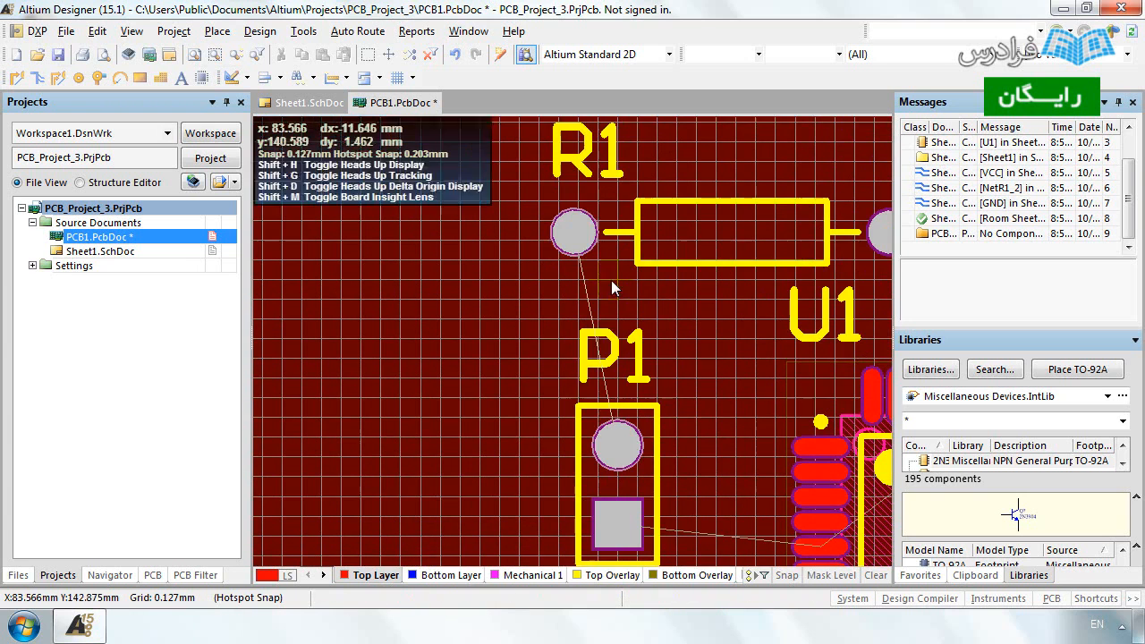
# Interactively route a 0.2 mm wide GND track on the Bottom Layer from R1's left pad to P1's round pad.
pyautogui.click(441, 575)
pyautogui.scroll(-3, 16, 76)
pyautogui.click(16, 76)
pyautogui.scroll(6, 577, 319)
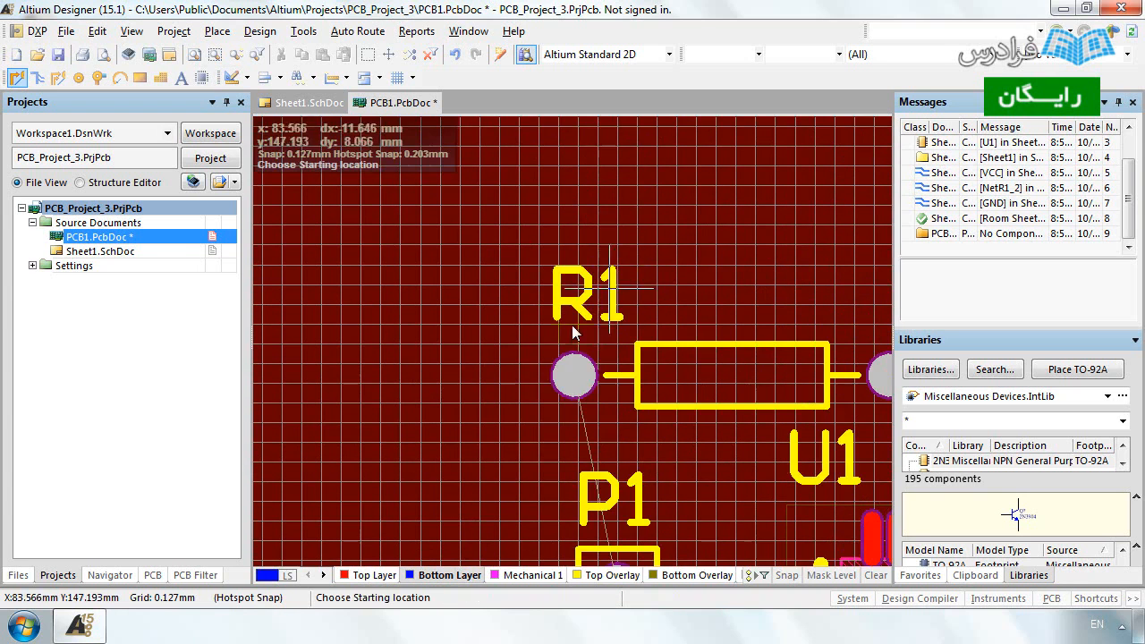
pyautogui.click(575, 375)
pyautogui.scroll(-2, 588, 374)
pyautogui.scroll(-1, 586, 367)
pyautogui.scroll(1, 616, 447)
pyautogui.click(617, 449)
pyautogui.click(630, 510)
pyautogui.scroll(-1, 679, 455)
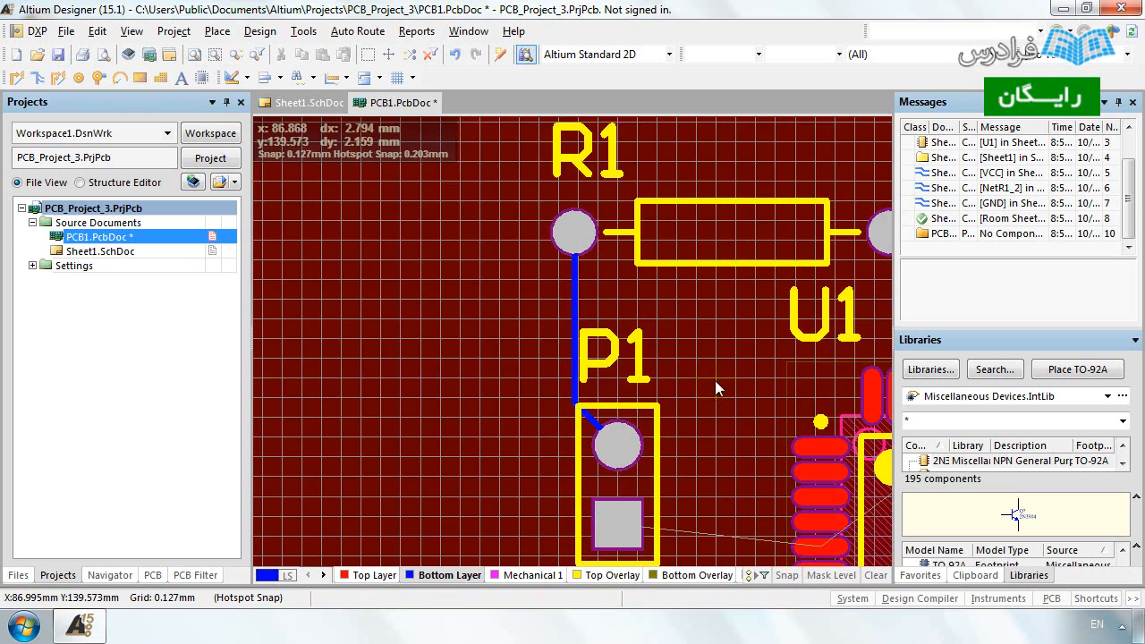
pyautogui.scroll(-1, 717, 371)
pyautogui.scroll(-1, 717, 372)
pyautogui.scroll(2, 568, 303)
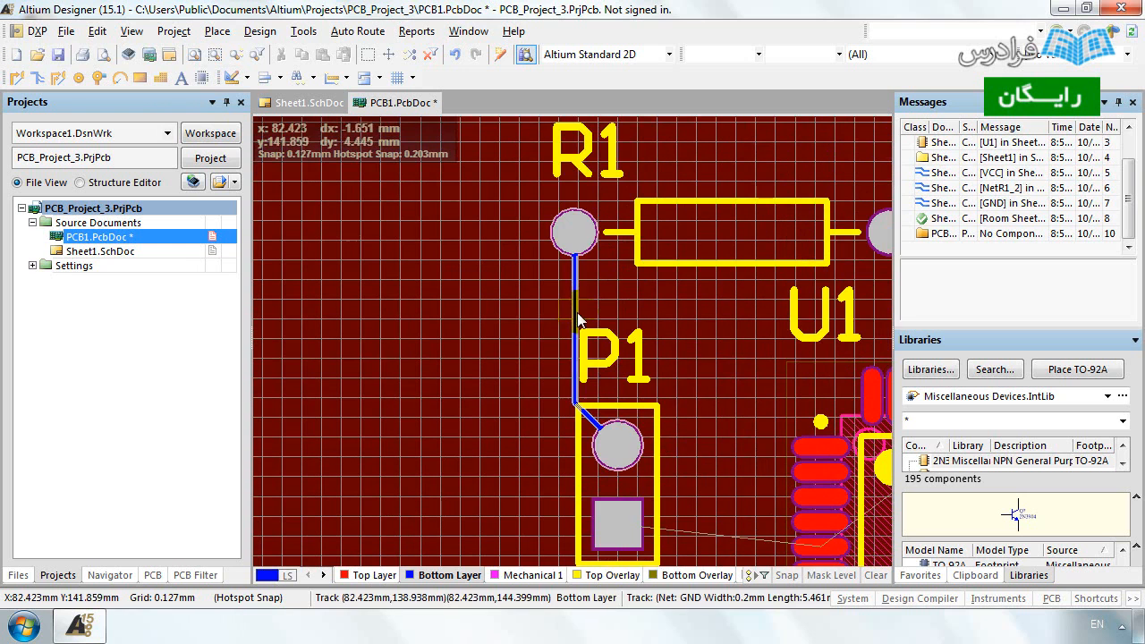
pyautogui.scroll(-1, 645, 430)
pyautogui.scroll(2, 646, 420)
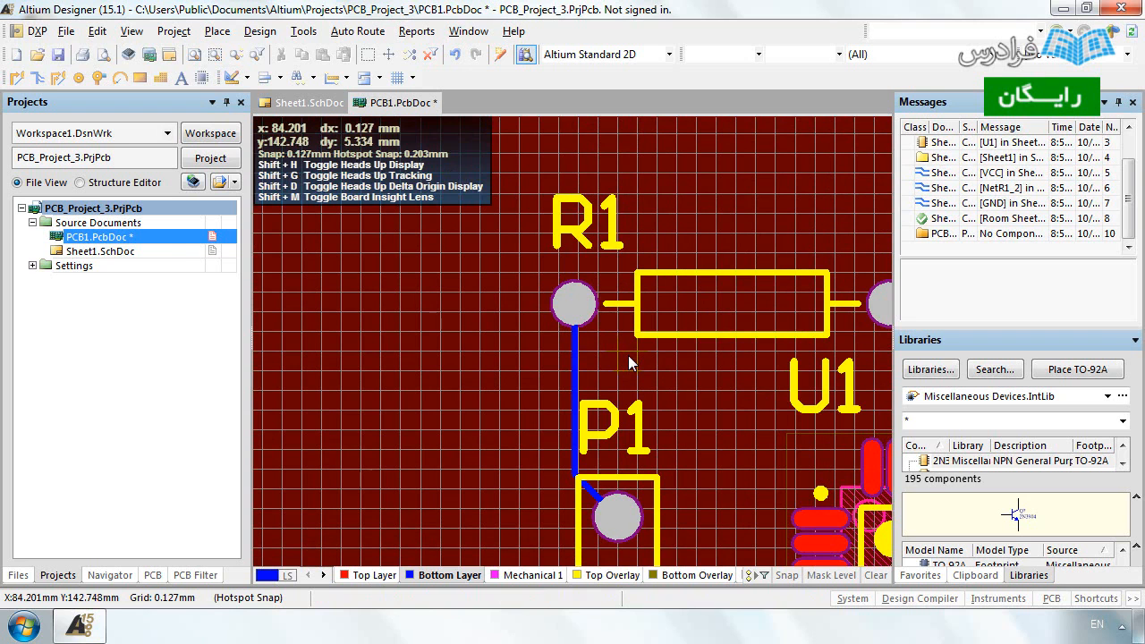
pyautogui.scroll(-2, 617, 352)
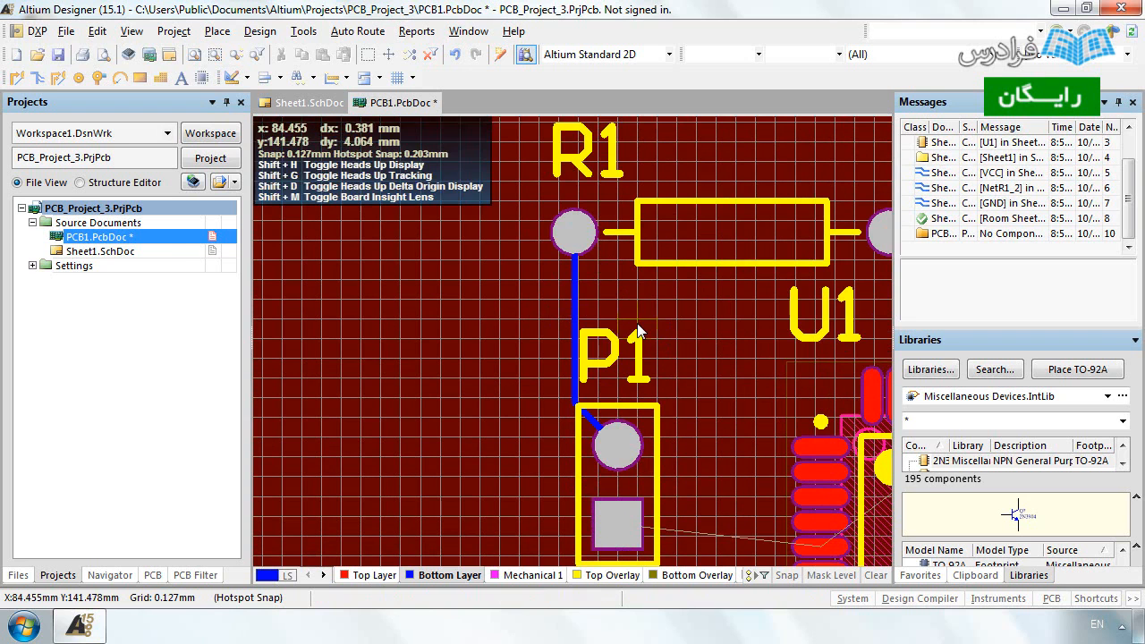
# Set the Max Width of the Width routing rule to 2 mm in the PCB design rules and accept the change.
pyautogui.click(303, 33)
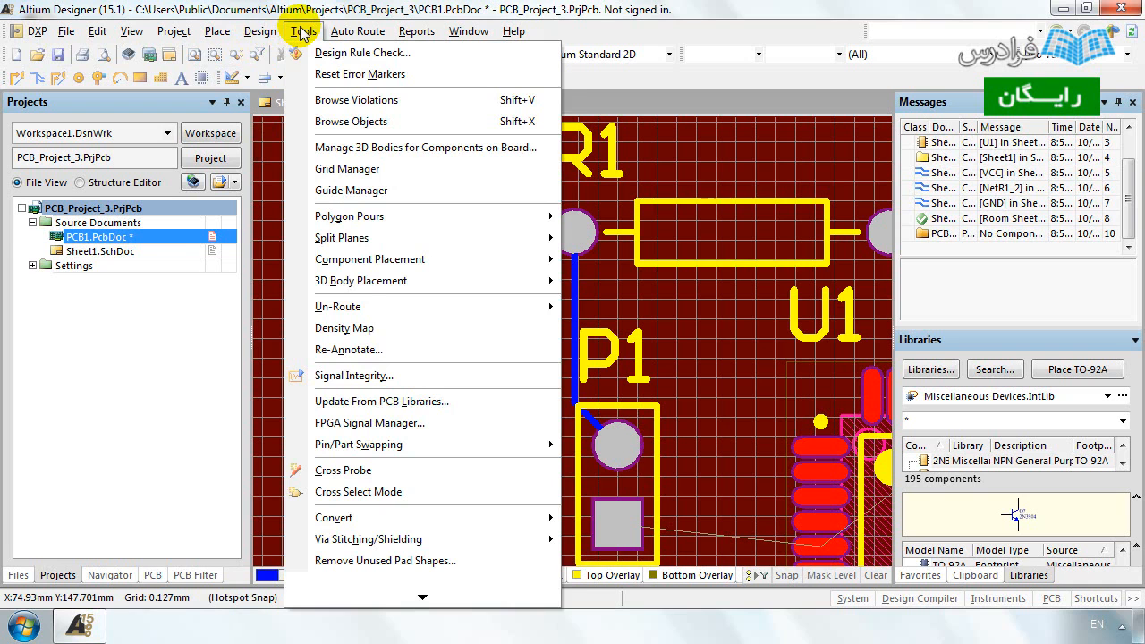
pyautogui.moveTo(271, 32)
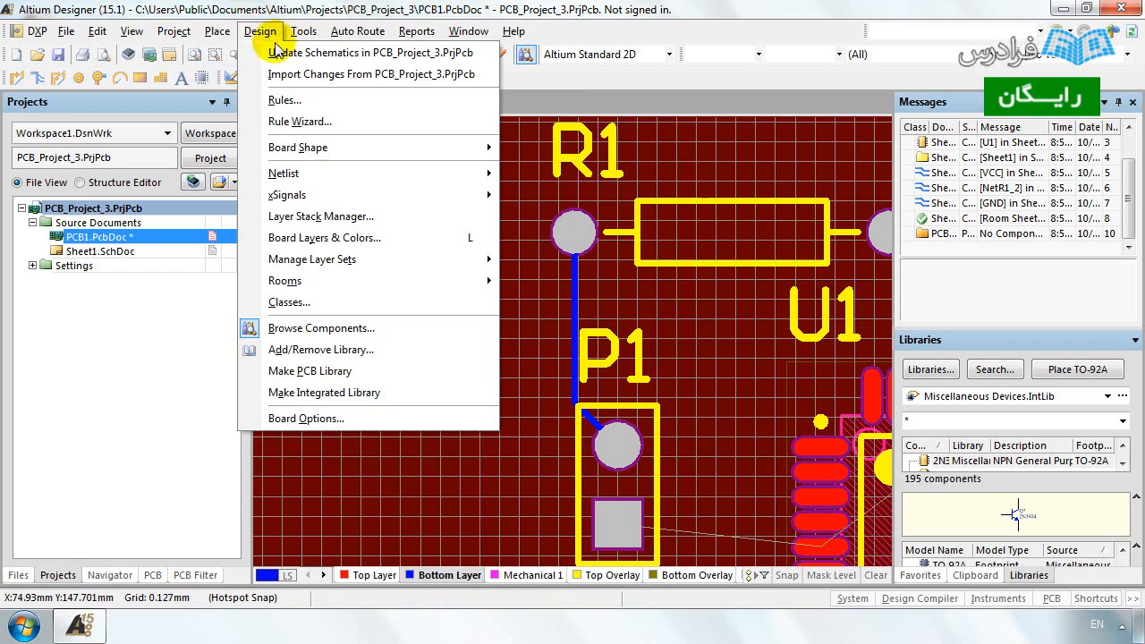
pyautogui.click(284, 100)
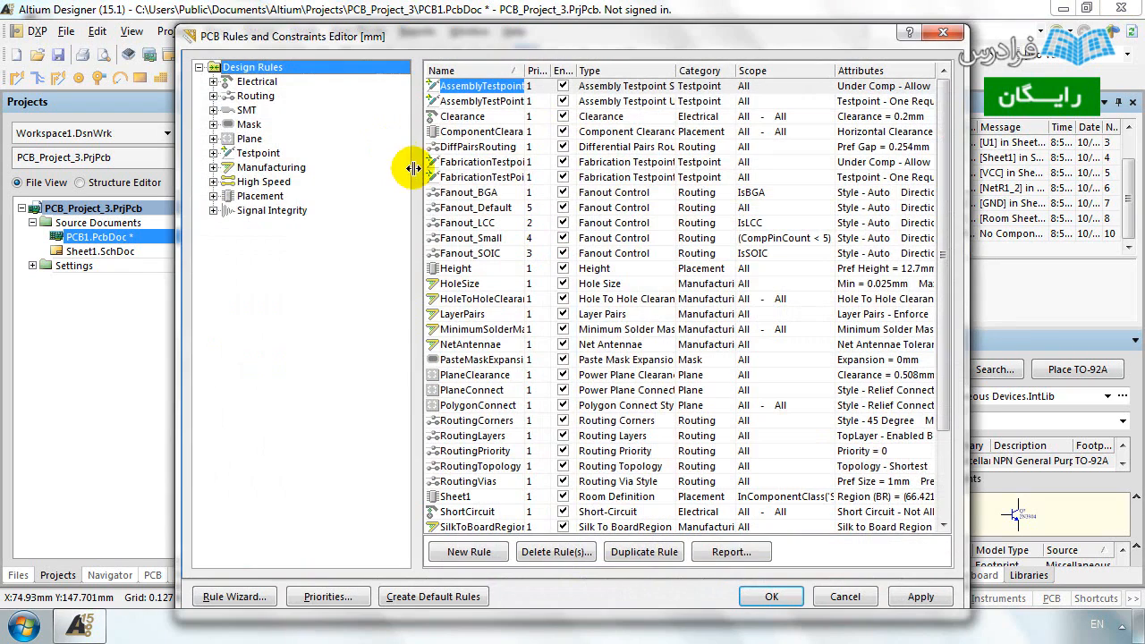
pyautogui.click(214, 81)
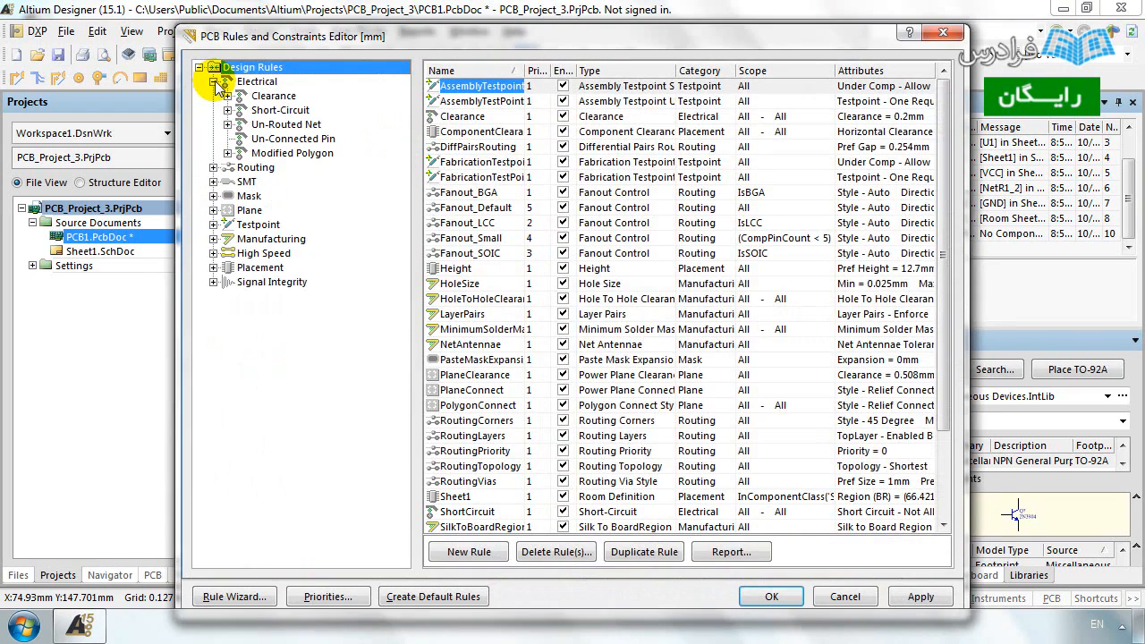
pyautogui.click(213, 167)
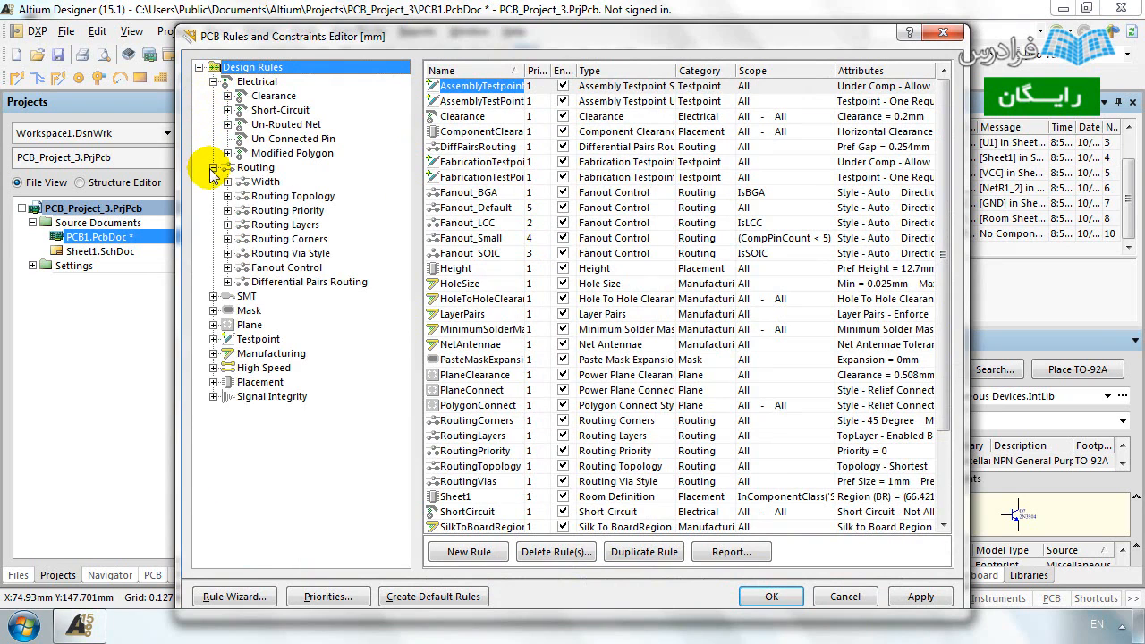
pyautogui.click(268, 182)
pyautogui.click(229, 183)
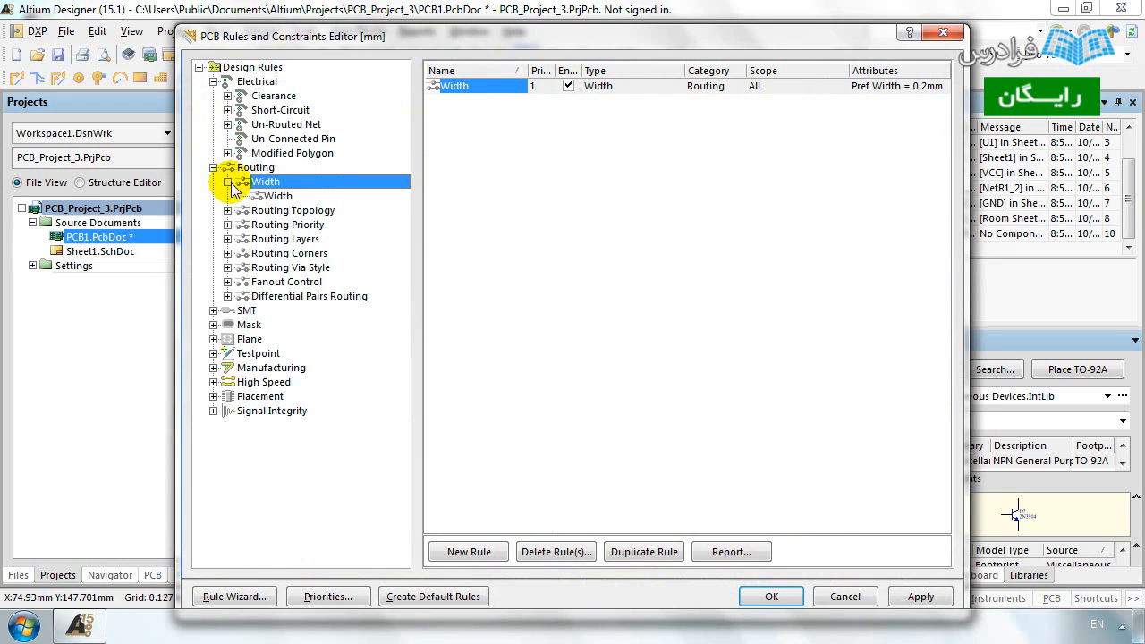
pyautogui.click(281, 196)
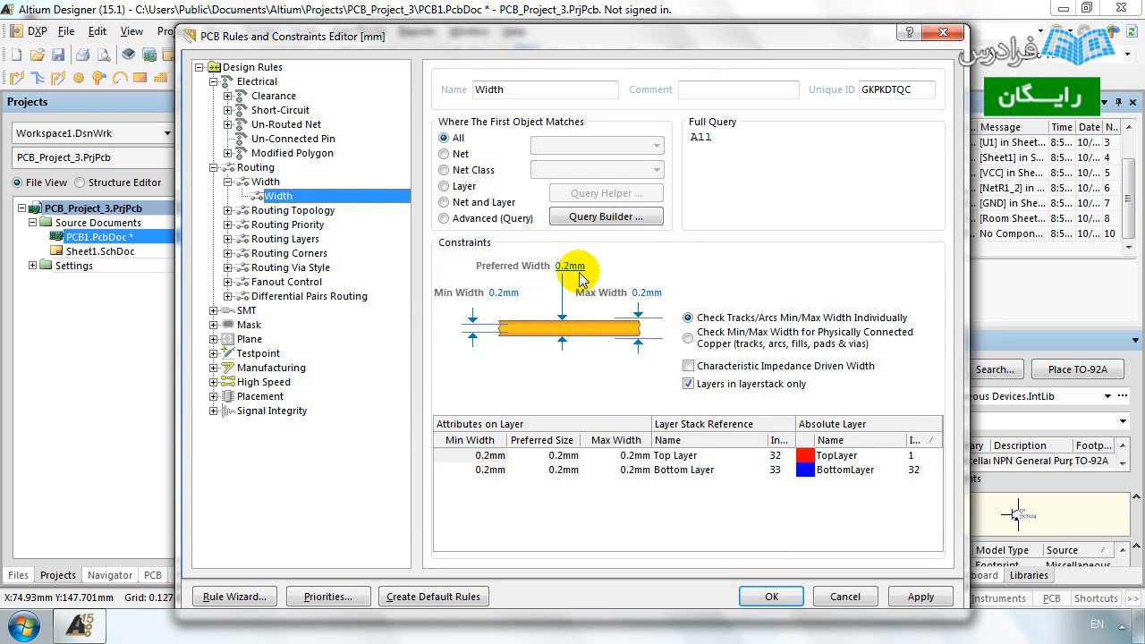
pyautogui.click(503, 292)
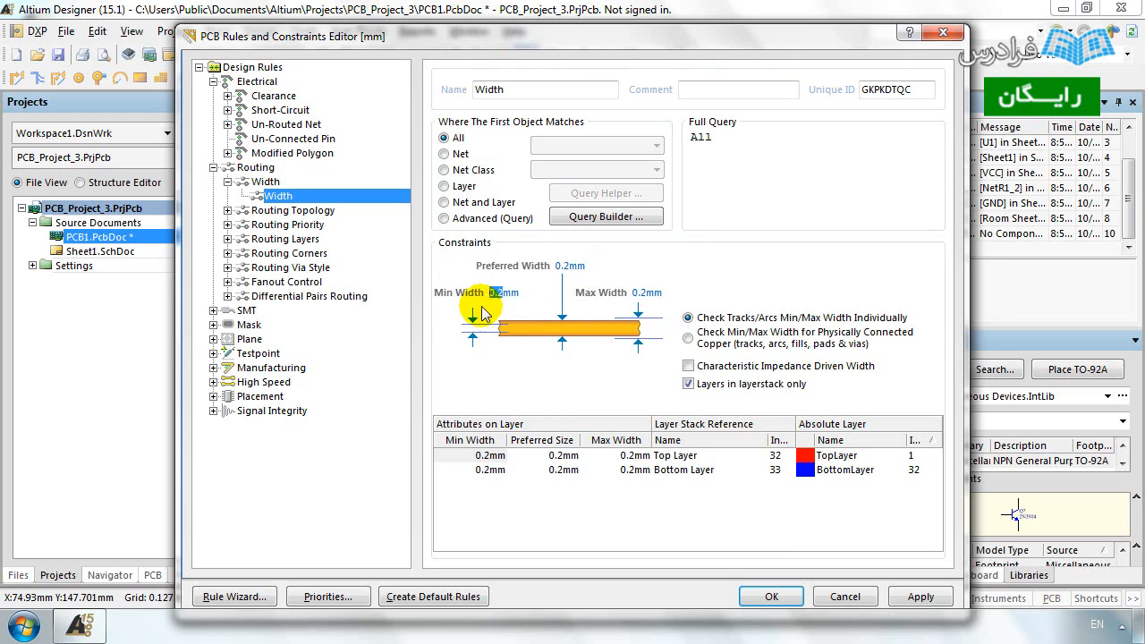
pyautogui.click(644, 293)
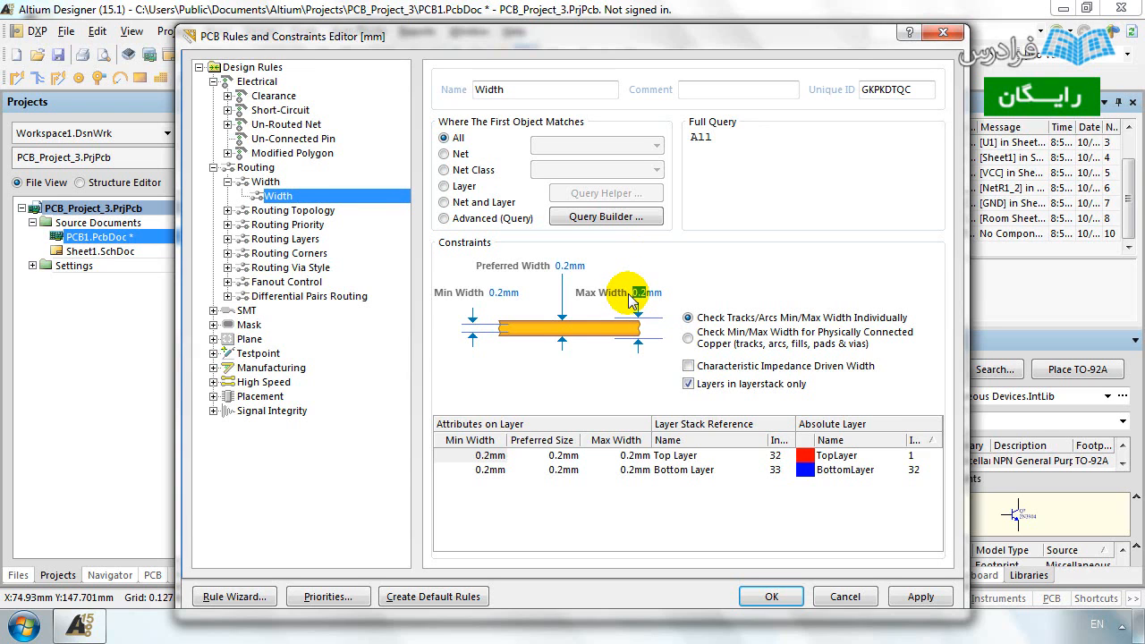
pyautogui.write('2')
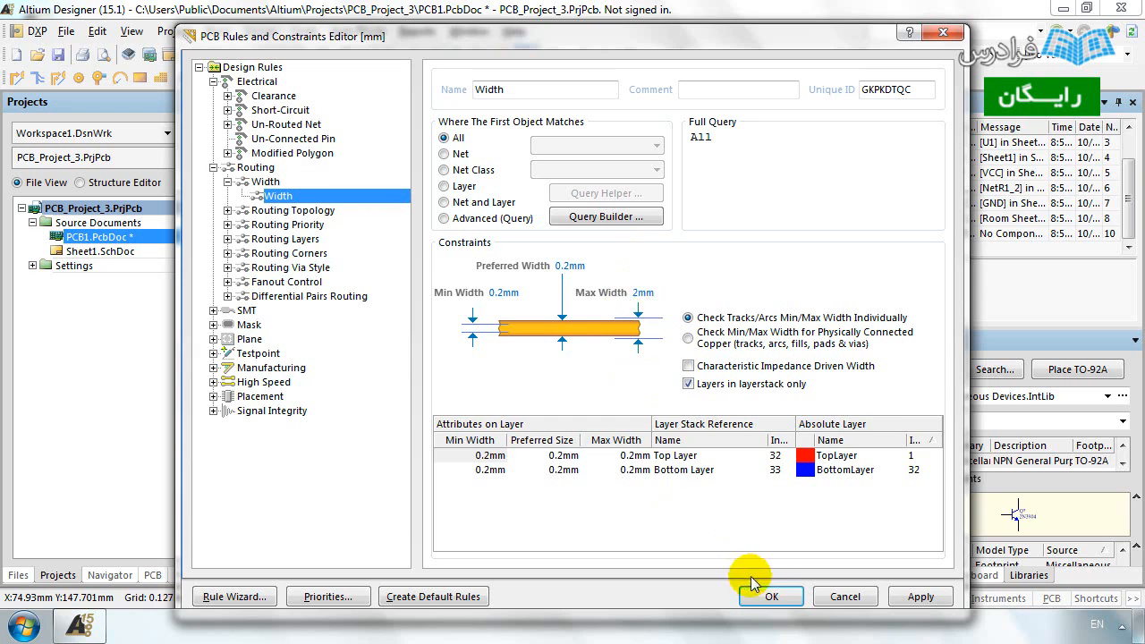
pyautogui.click(771, 596)
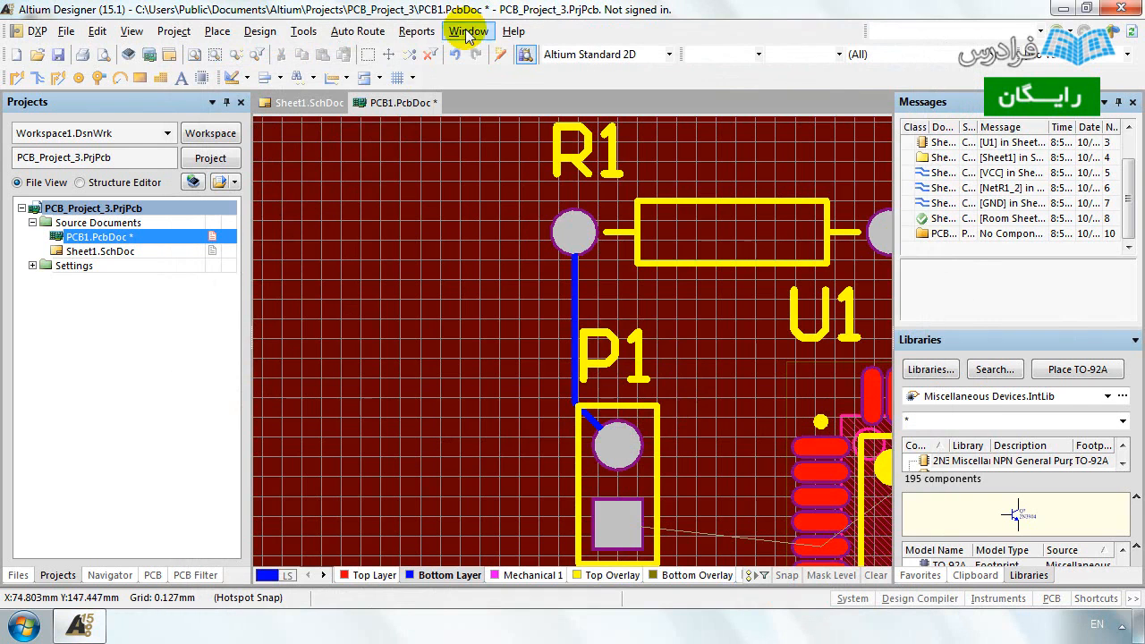
# Reroute the GND connection on the Bottom Layer from P1's round pad to R1's left pad, with the track width set to 1 mm.
pyautogui.click(15, 80)
pyautogui.scroll(-3, 560, 215)
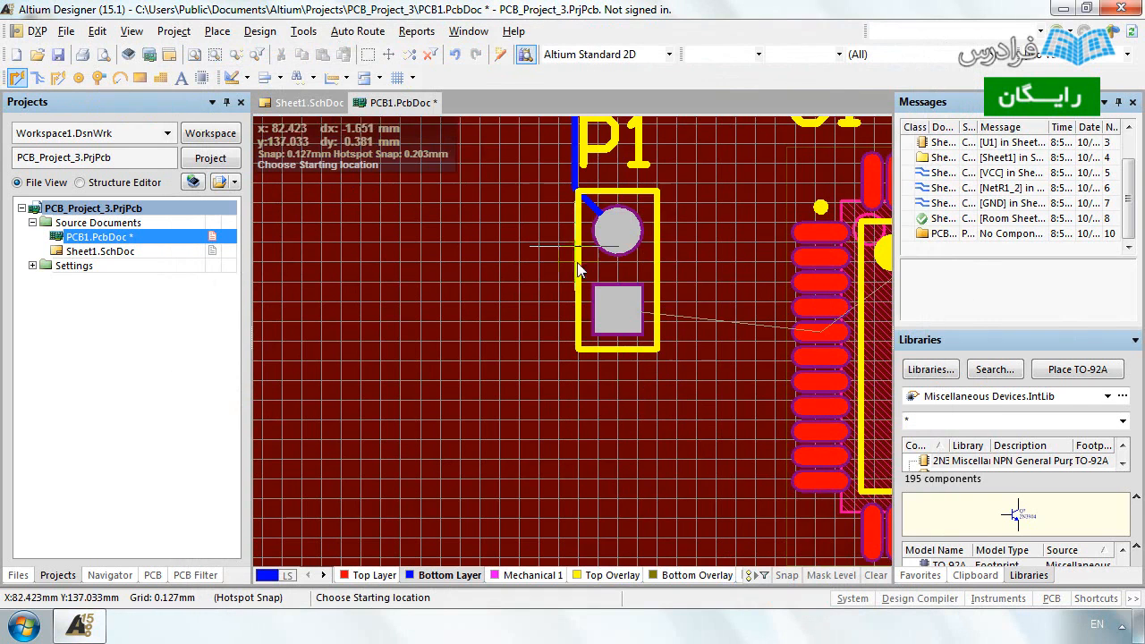
pyautogui.scroll(2, 620, 309)
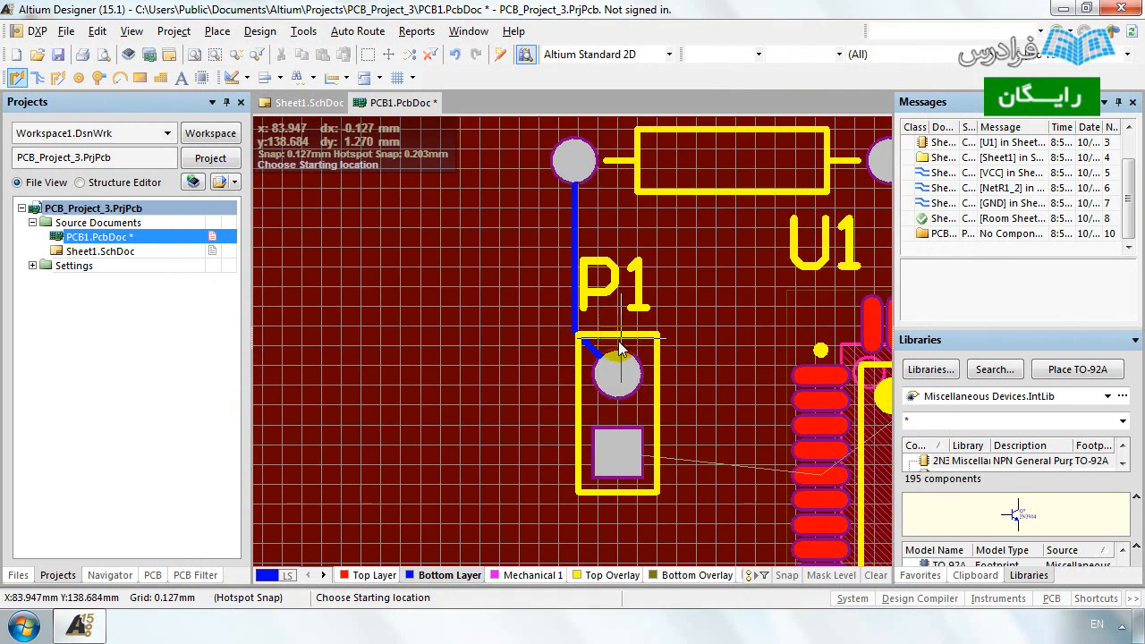
pyautogui.click(617, 367)
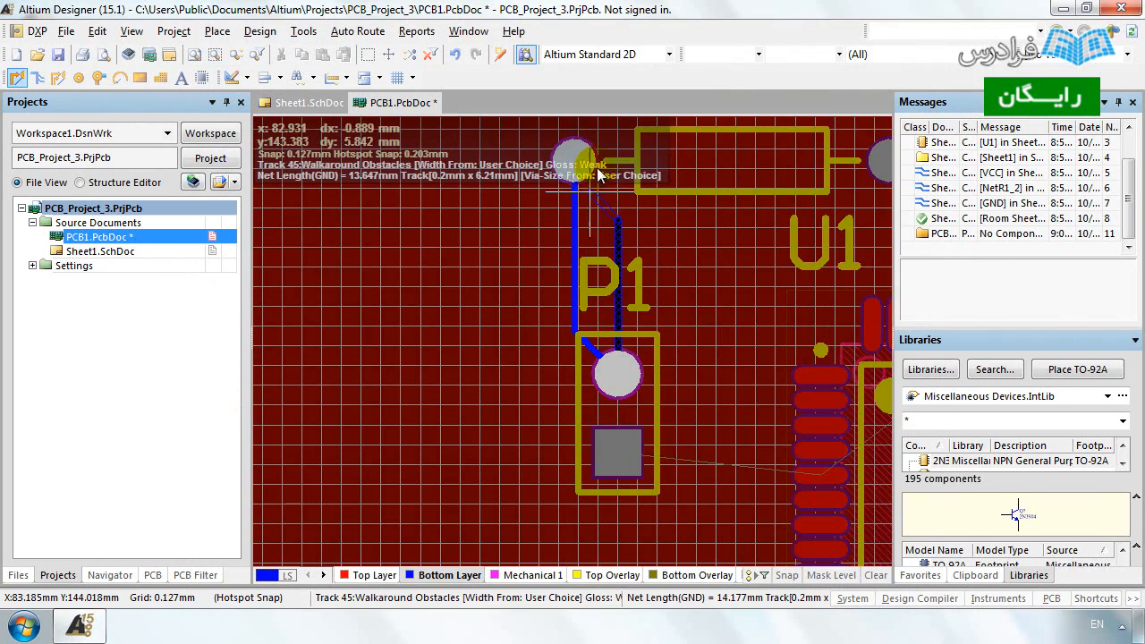
pyautogui.scroll(1, 583, 170)
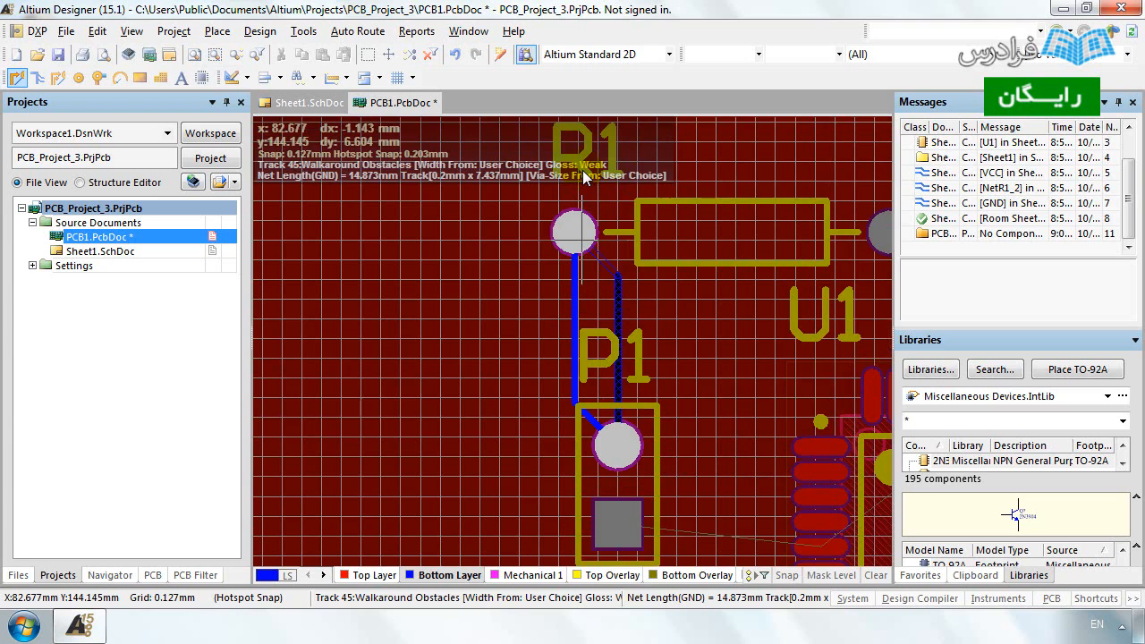
pyautogui.press('Tab')
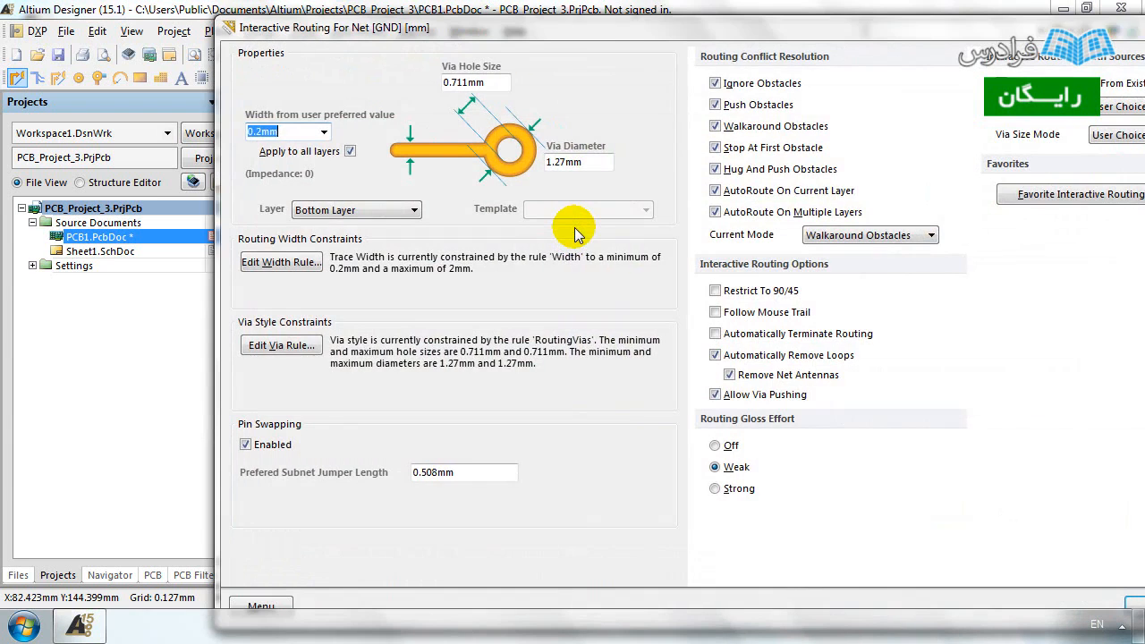
pyautogui.write('1mm')
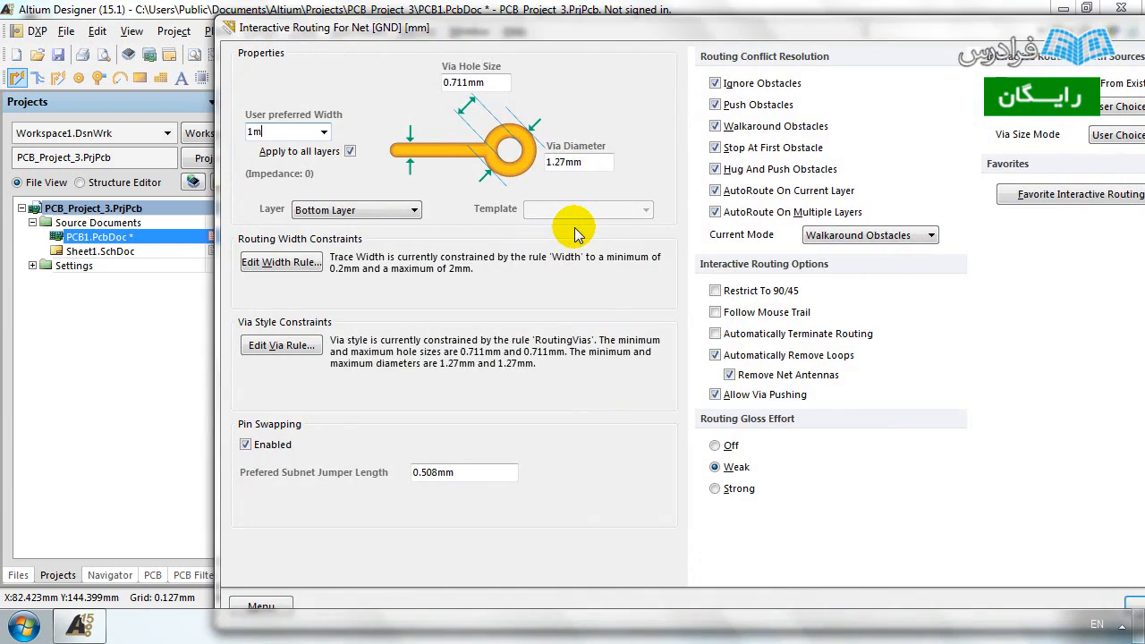
pyautogui.press('Return')
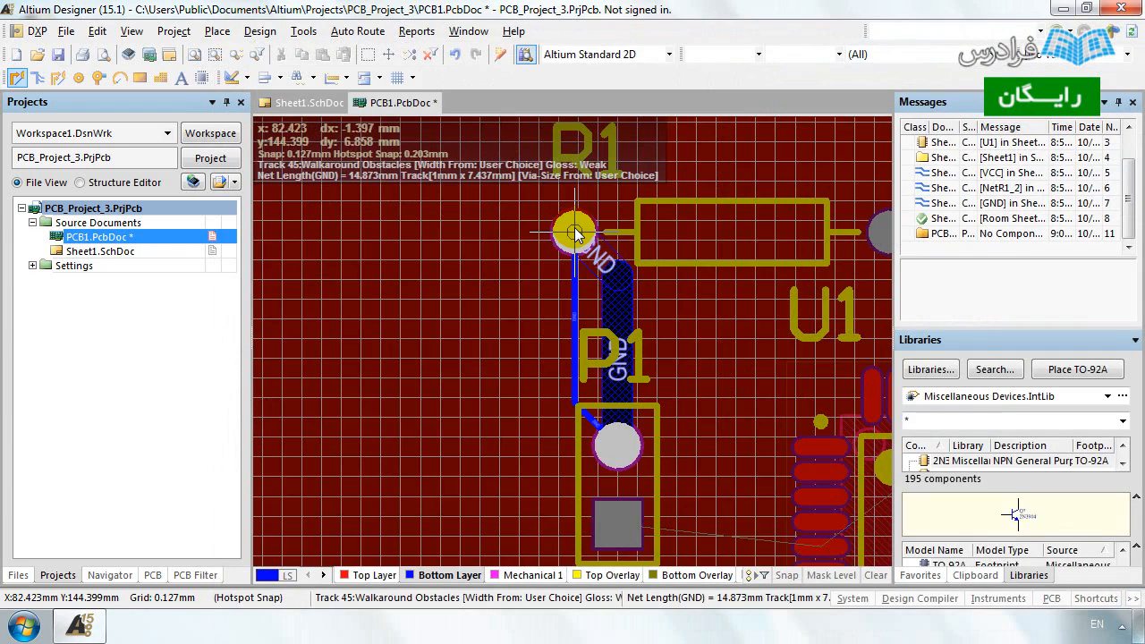
pyautogui.click(574, 234)
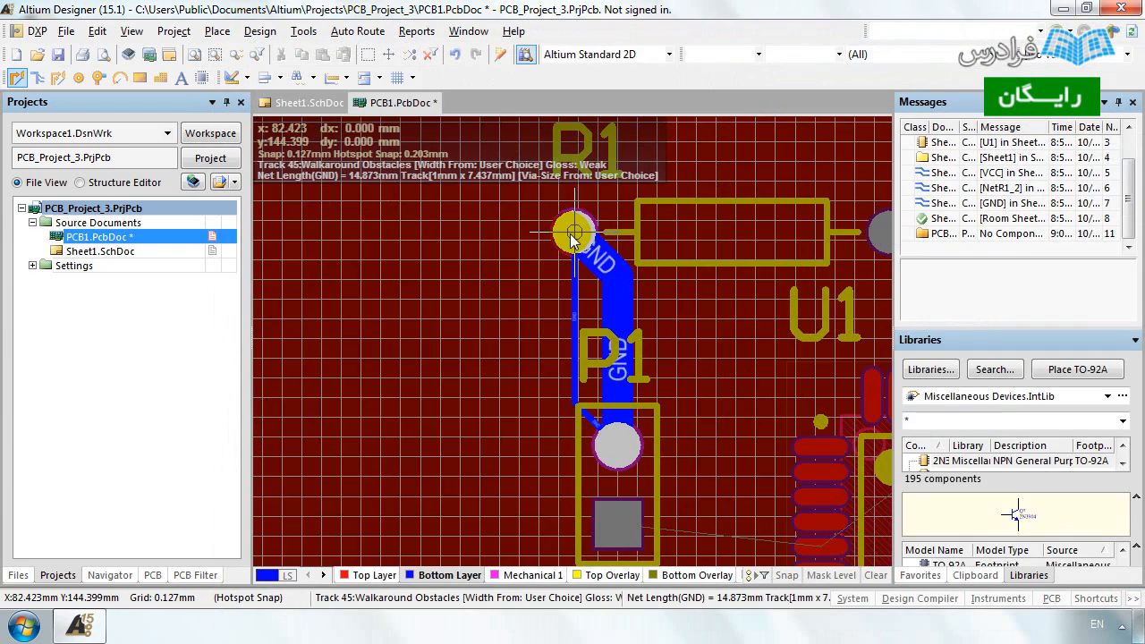
pyautogui.press('Escape')
pyautogui.press('Escape')
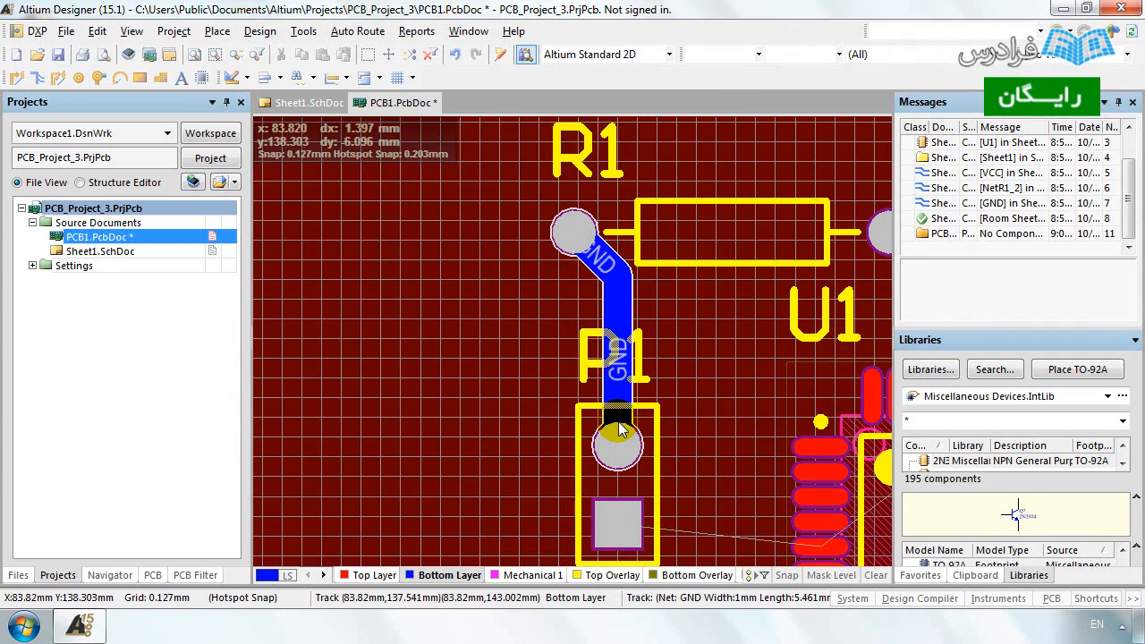
pyautogui.moveTo(619, 430)
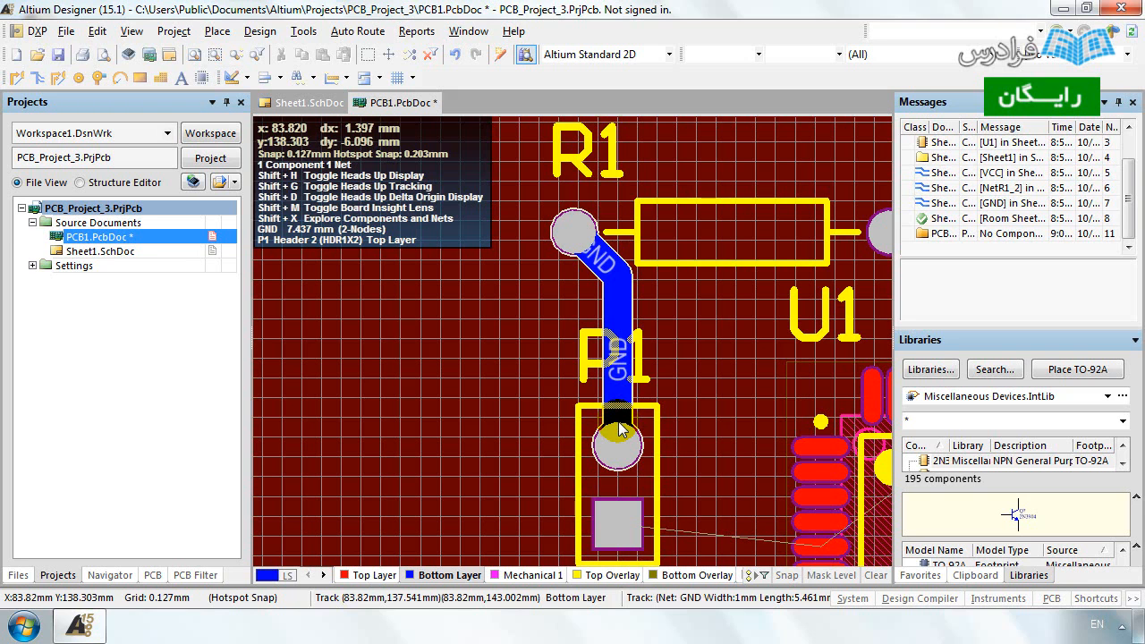
# Interactively route a 0.2 mm wide VCC track on the Top Layer from U1's upper-row VCC pad to its right-column VCC pad.
pyautogui.scroll(-4, 619, 422)
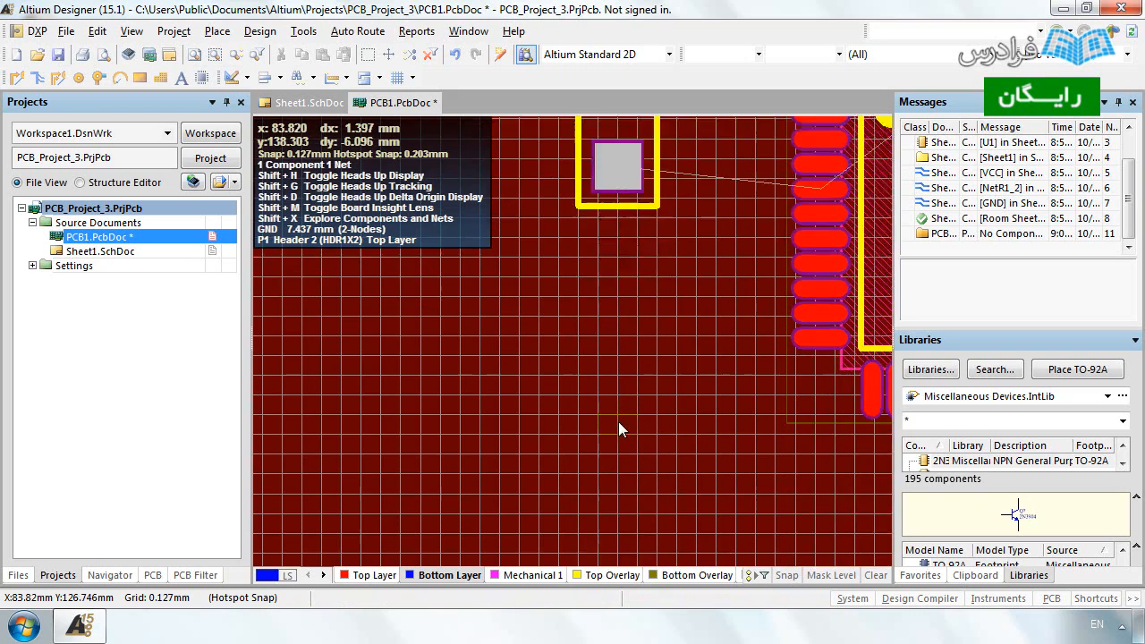
pyautogui.scroll(1, 619, 422)
pyautogui.scroll(1, 619, 422)
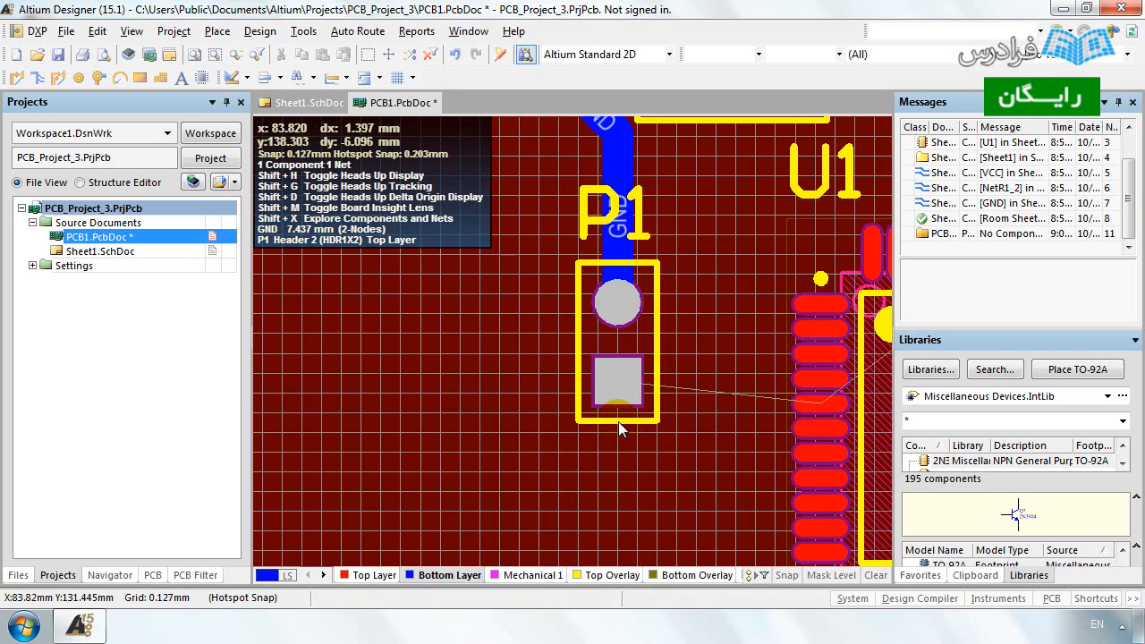
pyautogui.keyDown('ctrl'); pyautogui.scroll(-3, 618, 422); pyautogui.keyUp('ctrl')
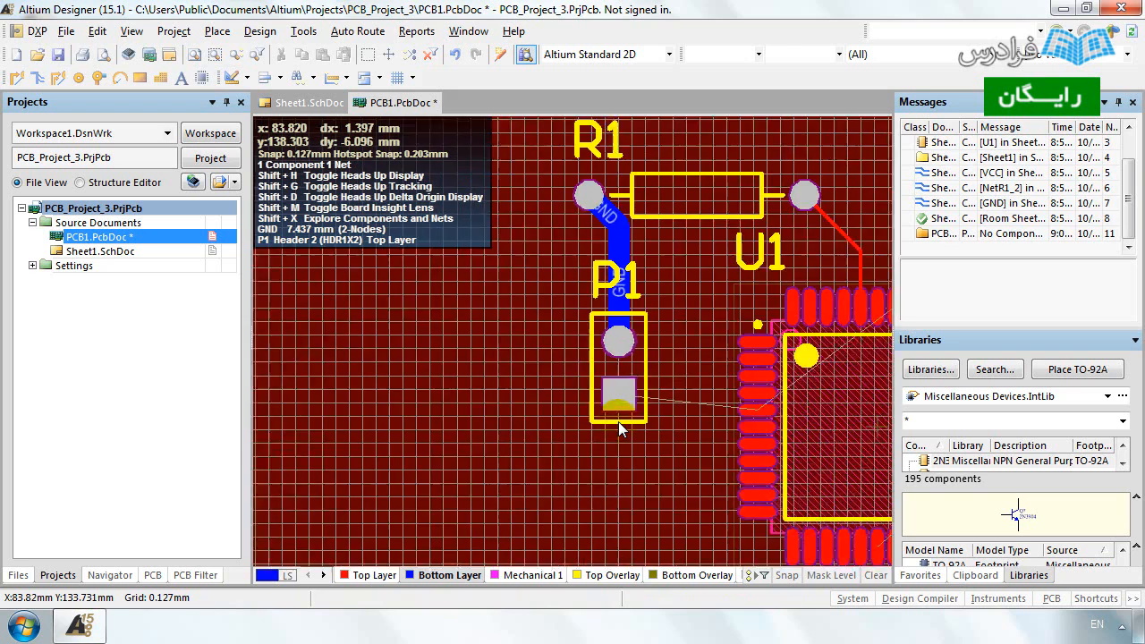
pyautogui.keyDown('shift'); pyautogui.hscroll(3, 618, 422); pyautogui.keyUp('shift')
pyautogui.keyDown('ctrl'); pyautogui.scroll(2, 619, 422); pyautogui.keyUp('ctrl')
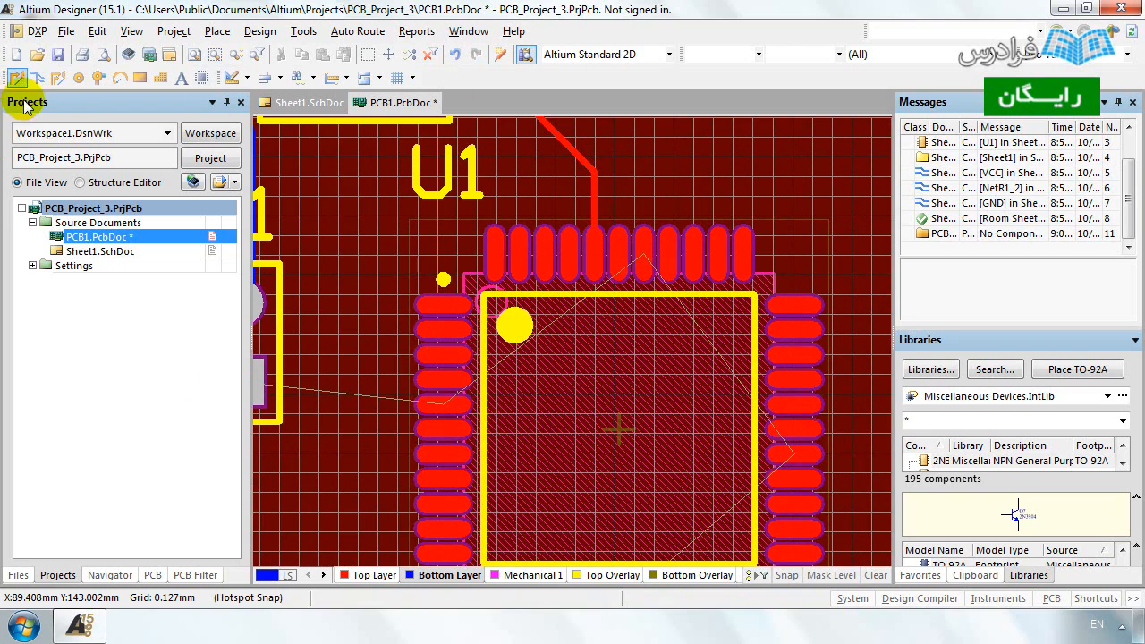
pyautogui.click(365, 576)
pyautogui.click(16, 77)
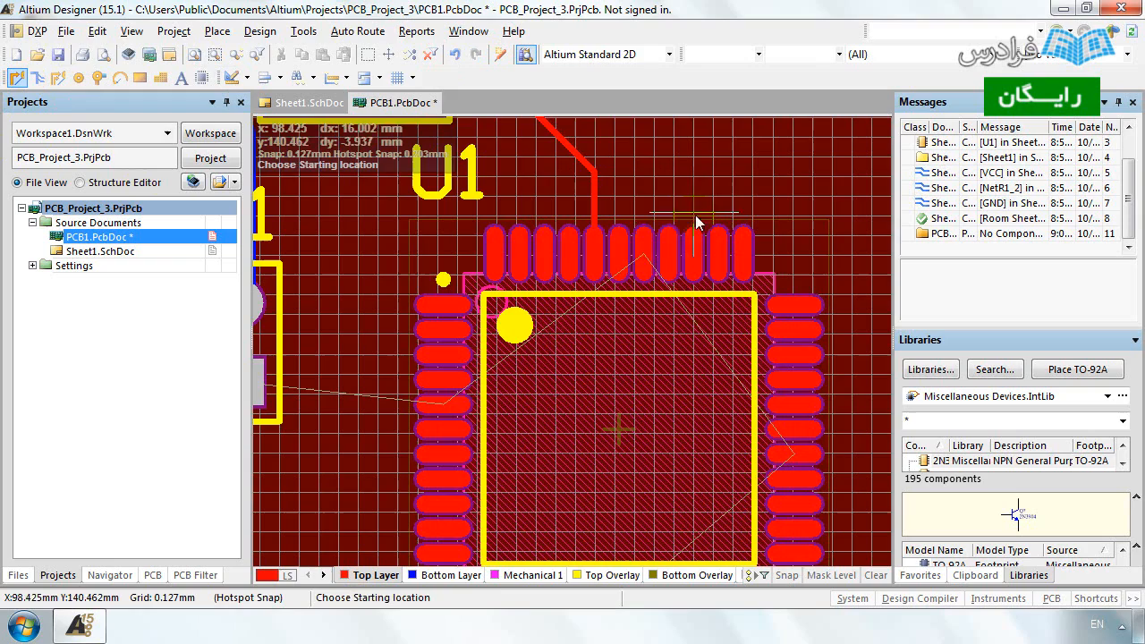
pyautogui.click(644, 255)
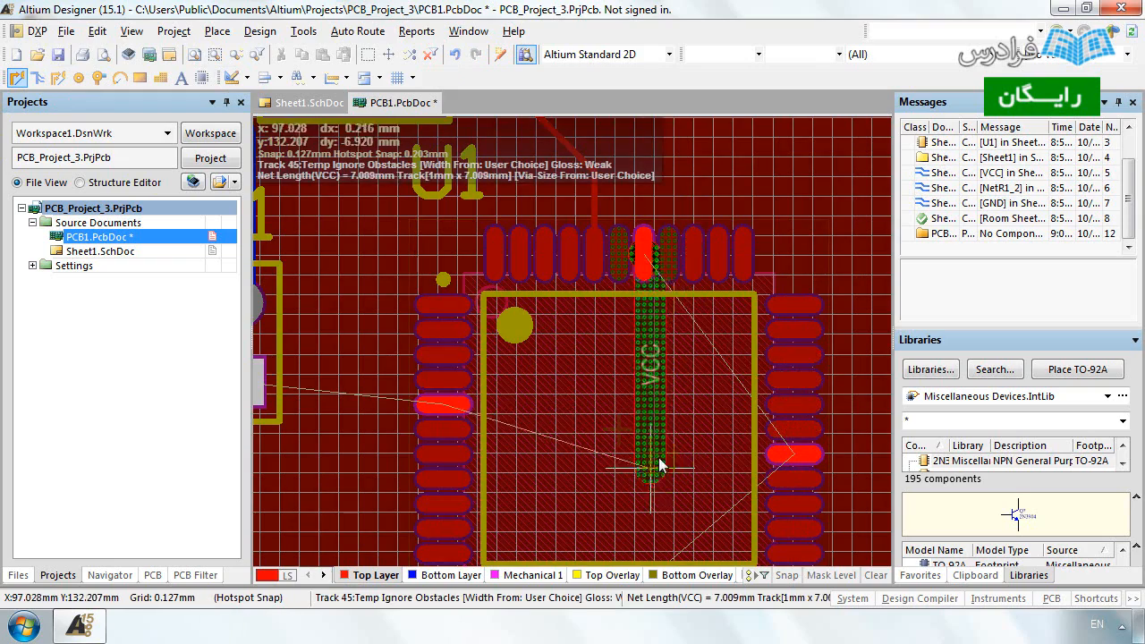
pyautogui.press('Tab')
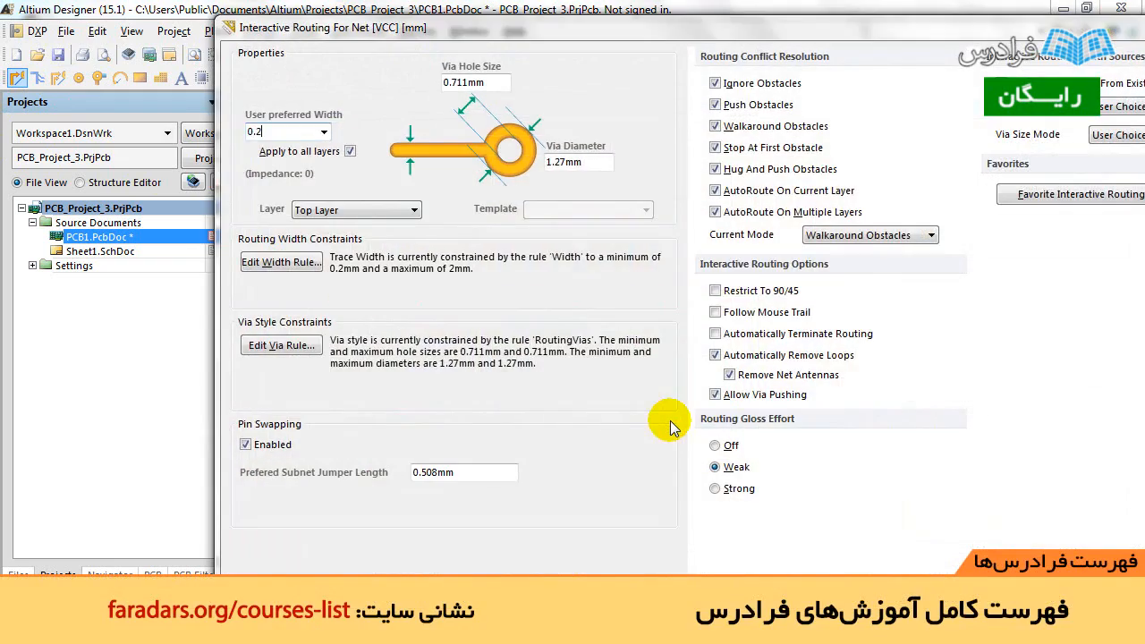
pyautogui.press('Return')
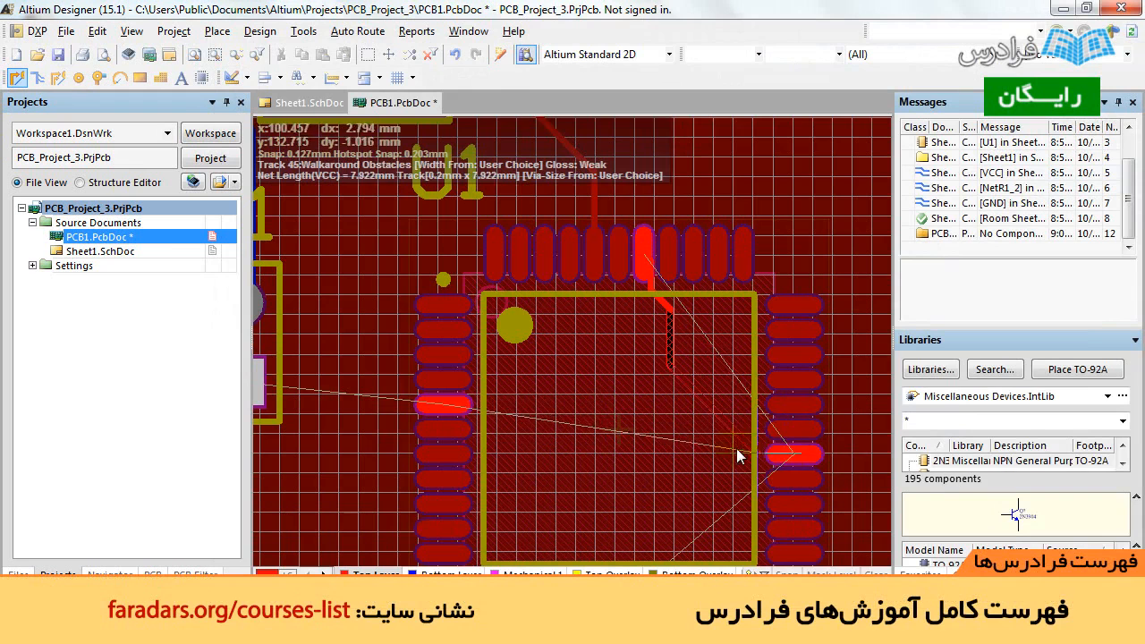
pyautogui.click(797, 457)
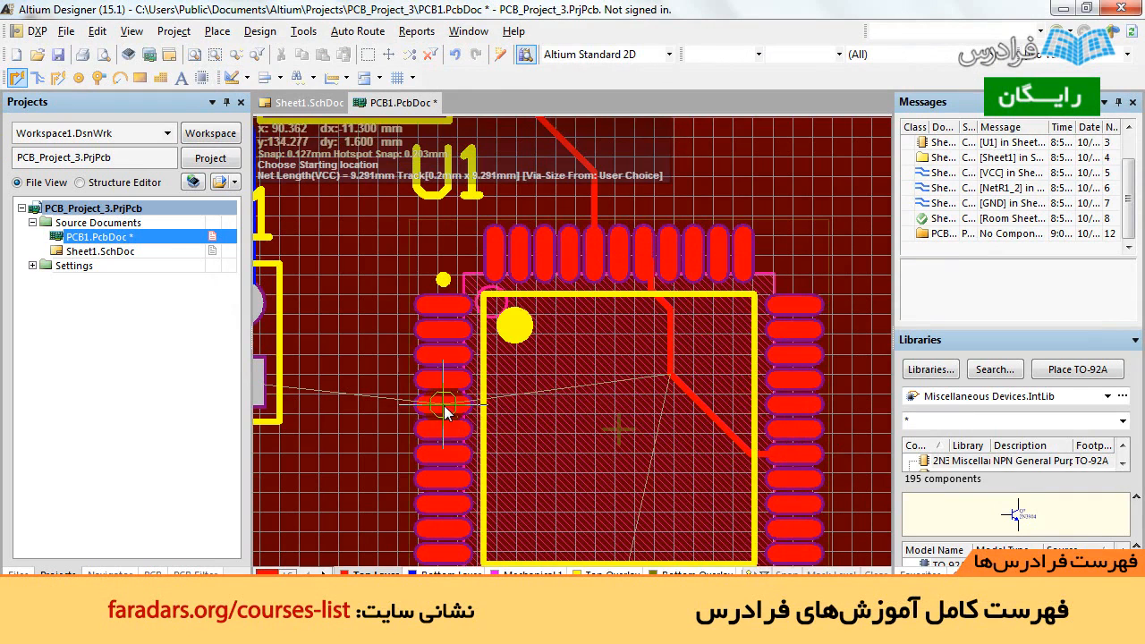
# Route U1's left-column and lower-row VCC pads to the existing VCC track inside the chip outline on the Top Layer.
pyautogui.click(445, 405)
pyautogui.click(671, 372)
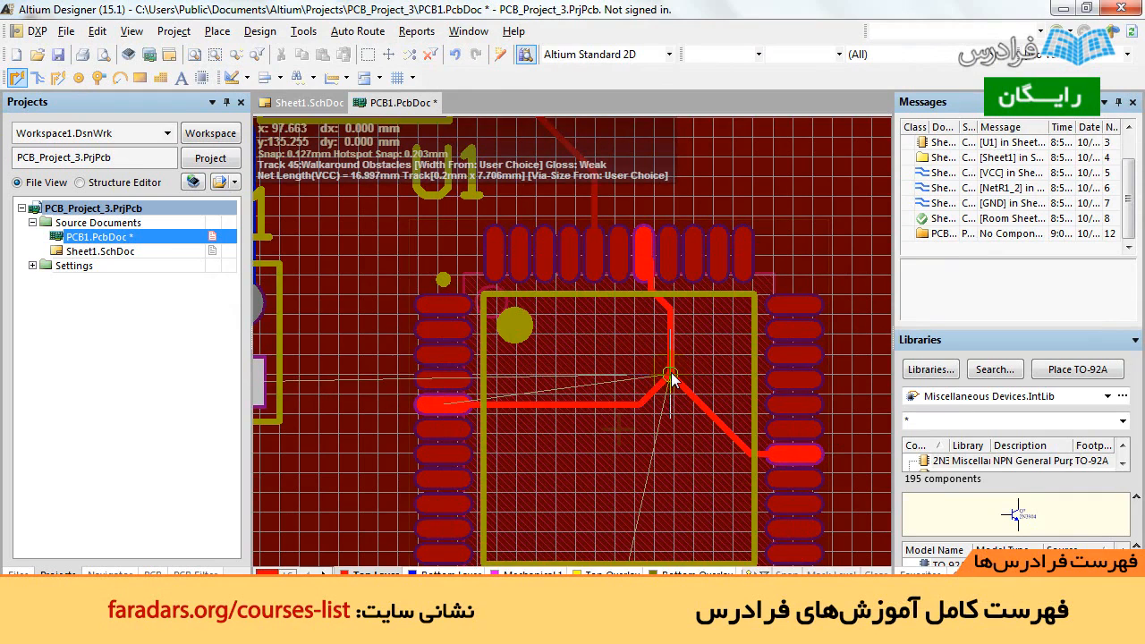
pyautogui.rightClick(671, 372)
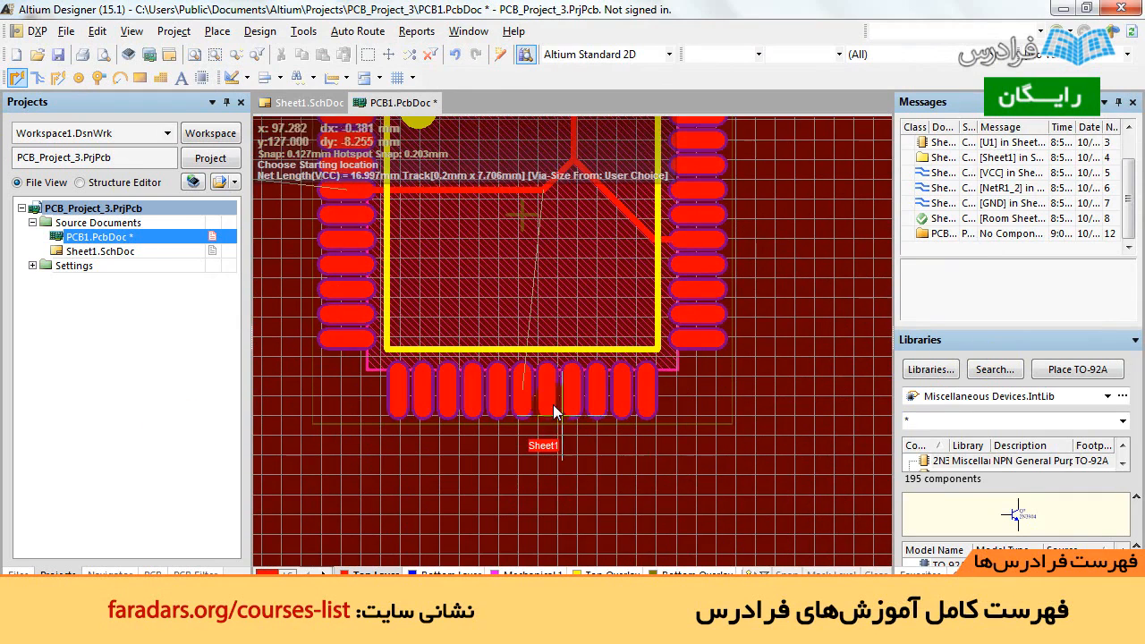
pyautogui.click(523, 391)
pyautogui.click(543, 194)
pyautogui.rightClick(573, 208)
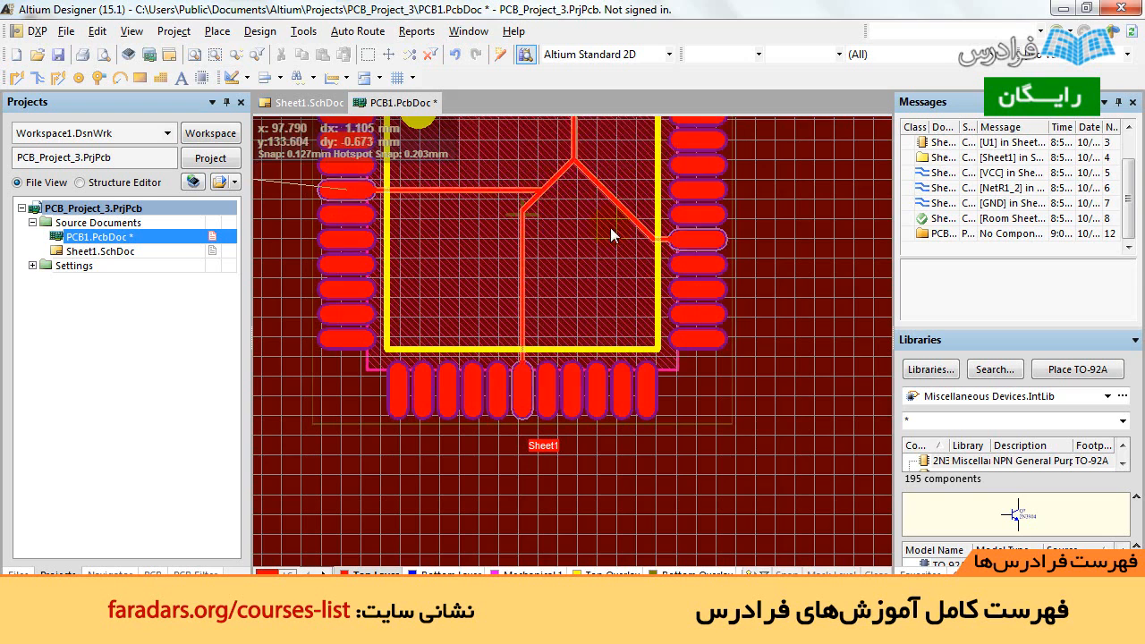
# Route a 0.2 mm VCC track on the Top Layer from P1's square pad to U1's left-column VCC pad.
pyautogui.click(17, 77)
pyautogui.click(504, 302)
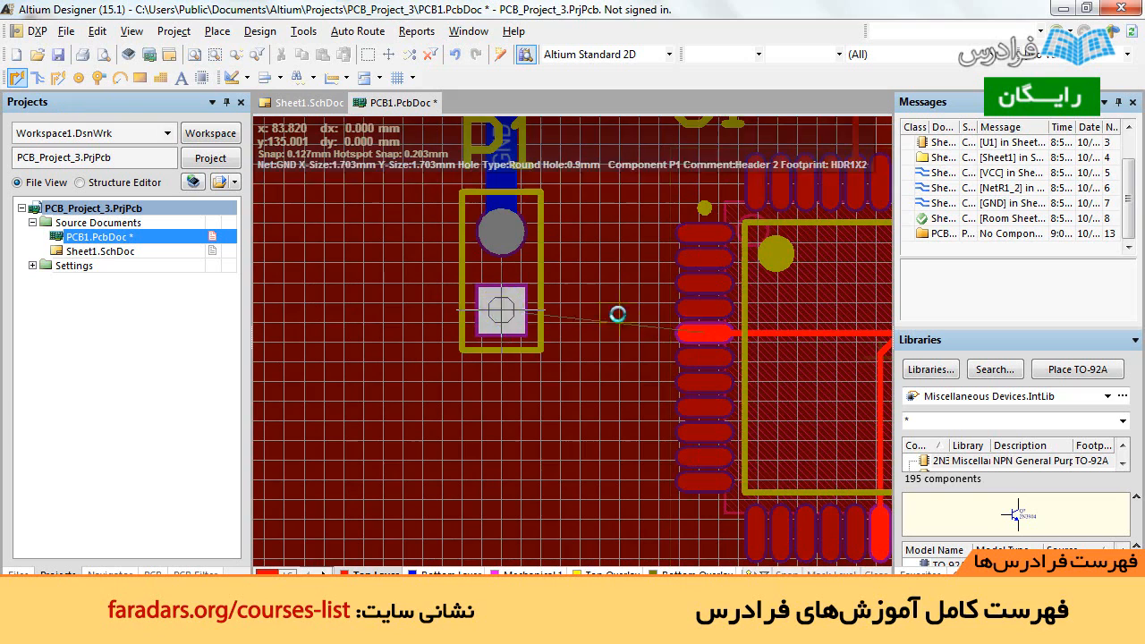
pyautogui.click(701, 332)
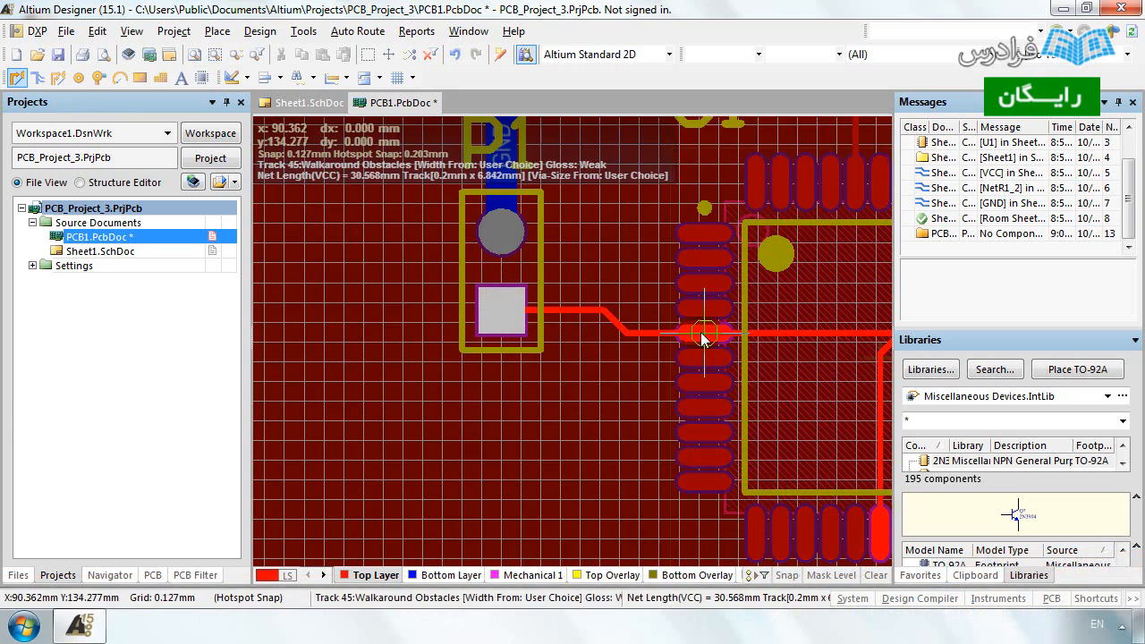
pyautogui.keyDown('ctrl'); pyautogui.scroll(-5, 702, 306); pyautogui.keyUp('ctrl')
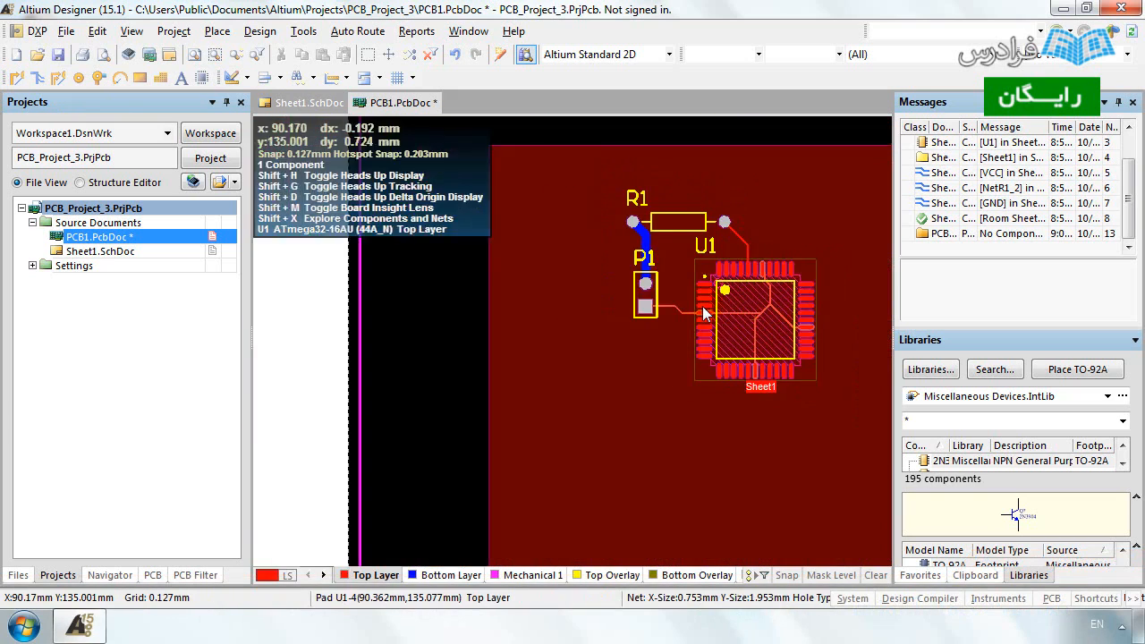